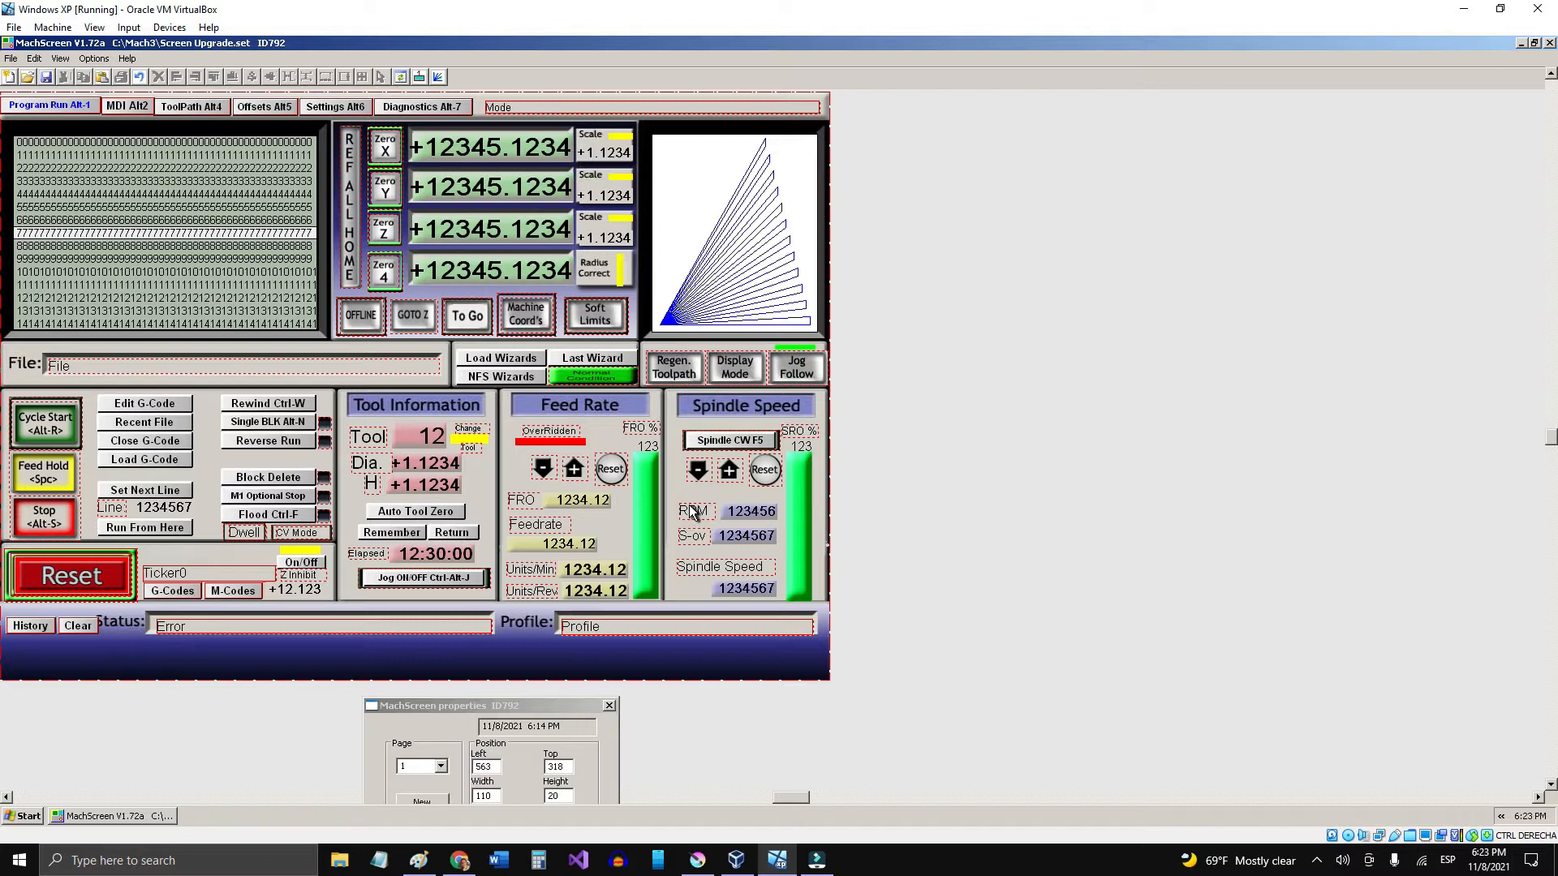
Step: Select all controls on page 1 and move them outside the page frame, beside the empty screen area
right_click(603, 430)
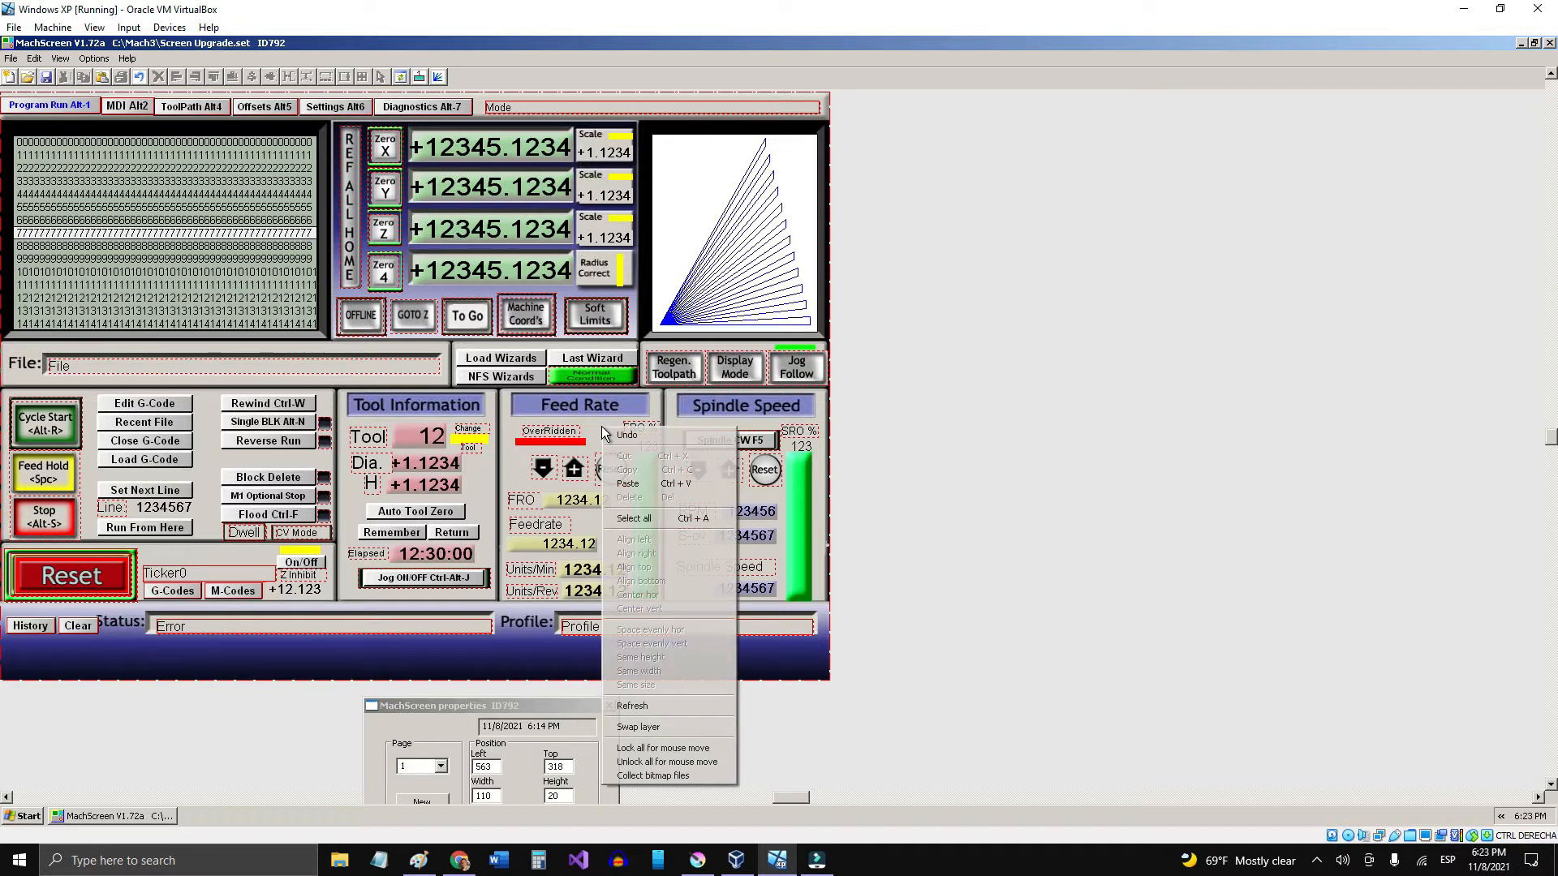
left_click(641, 518)
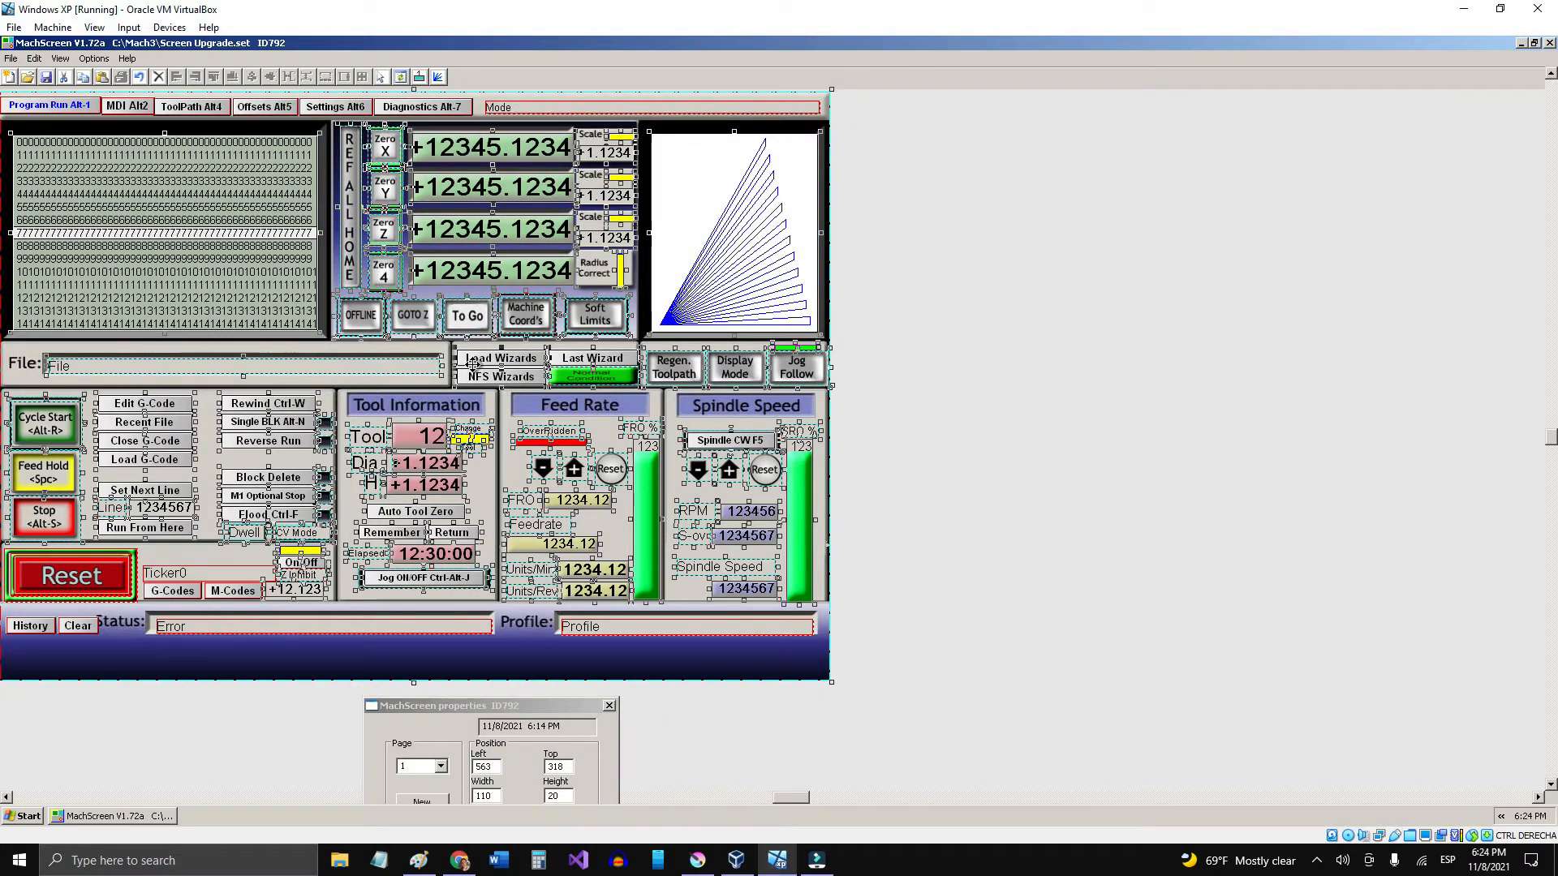
key("ctrl+a")
left_click_drag(1262, 359, 1376, 371)
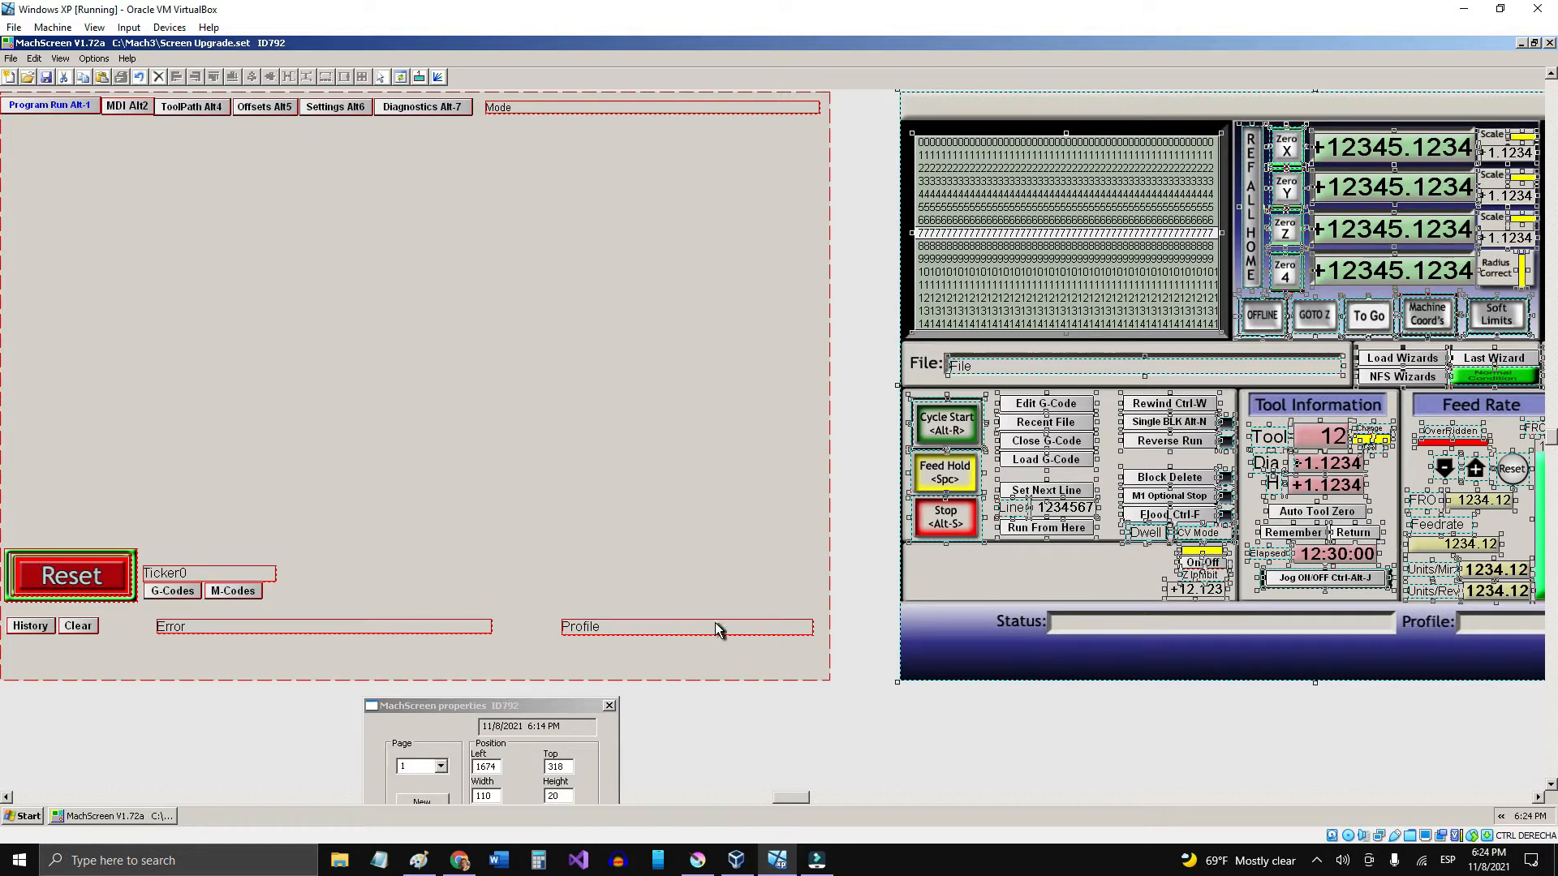
Step: On page 0, move the Reset, Ticker, G-Codes, M-Codes, History, Clear, Error and Profile controls outside the page frame
left_click(443, 777)
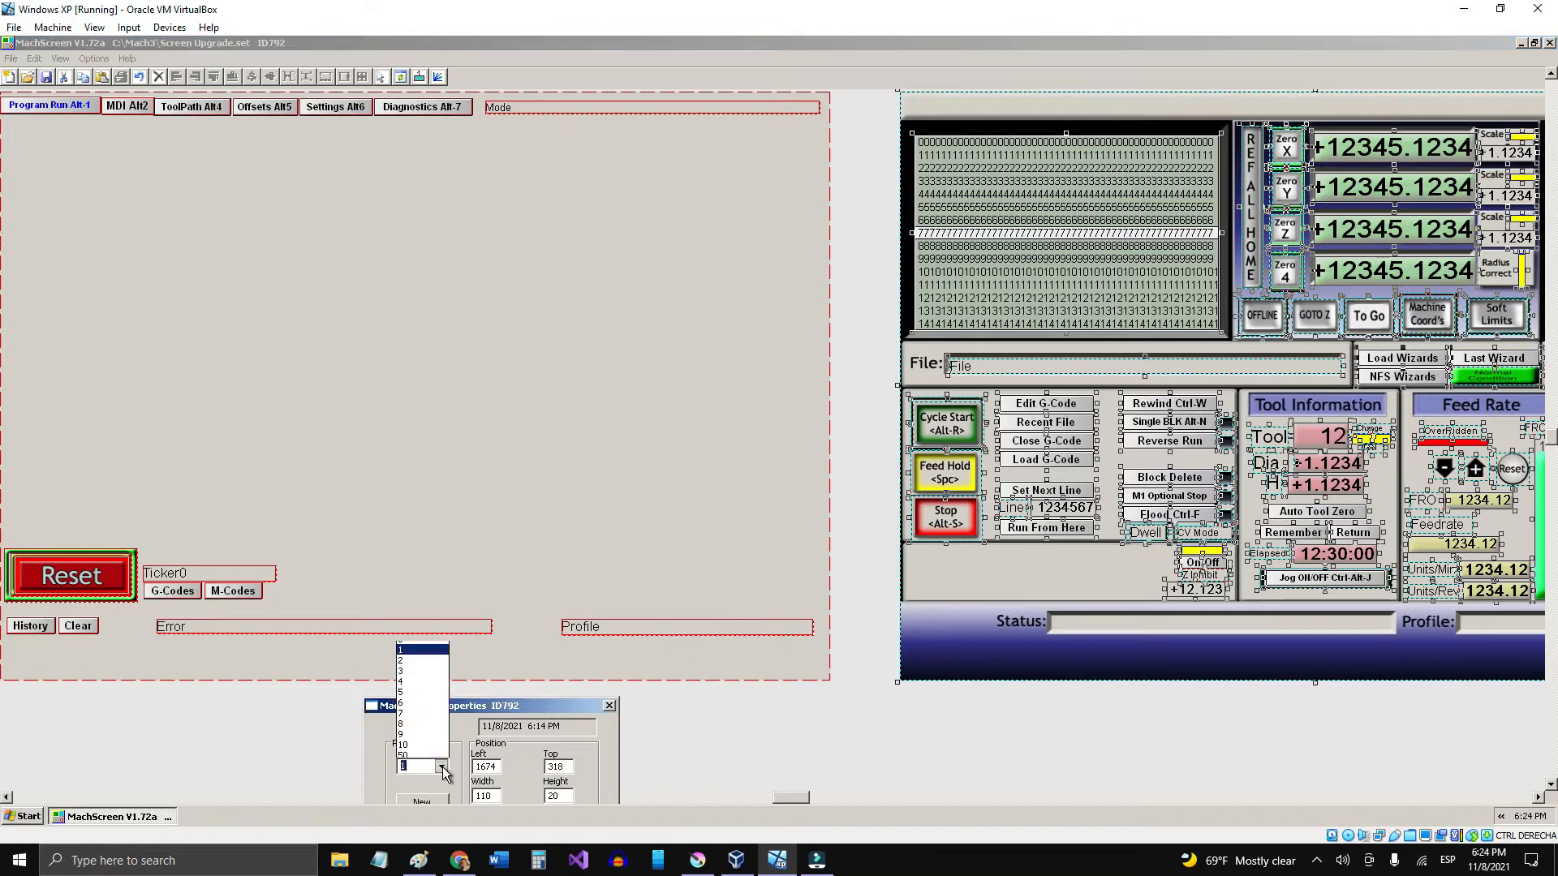
left_click(412, 645)
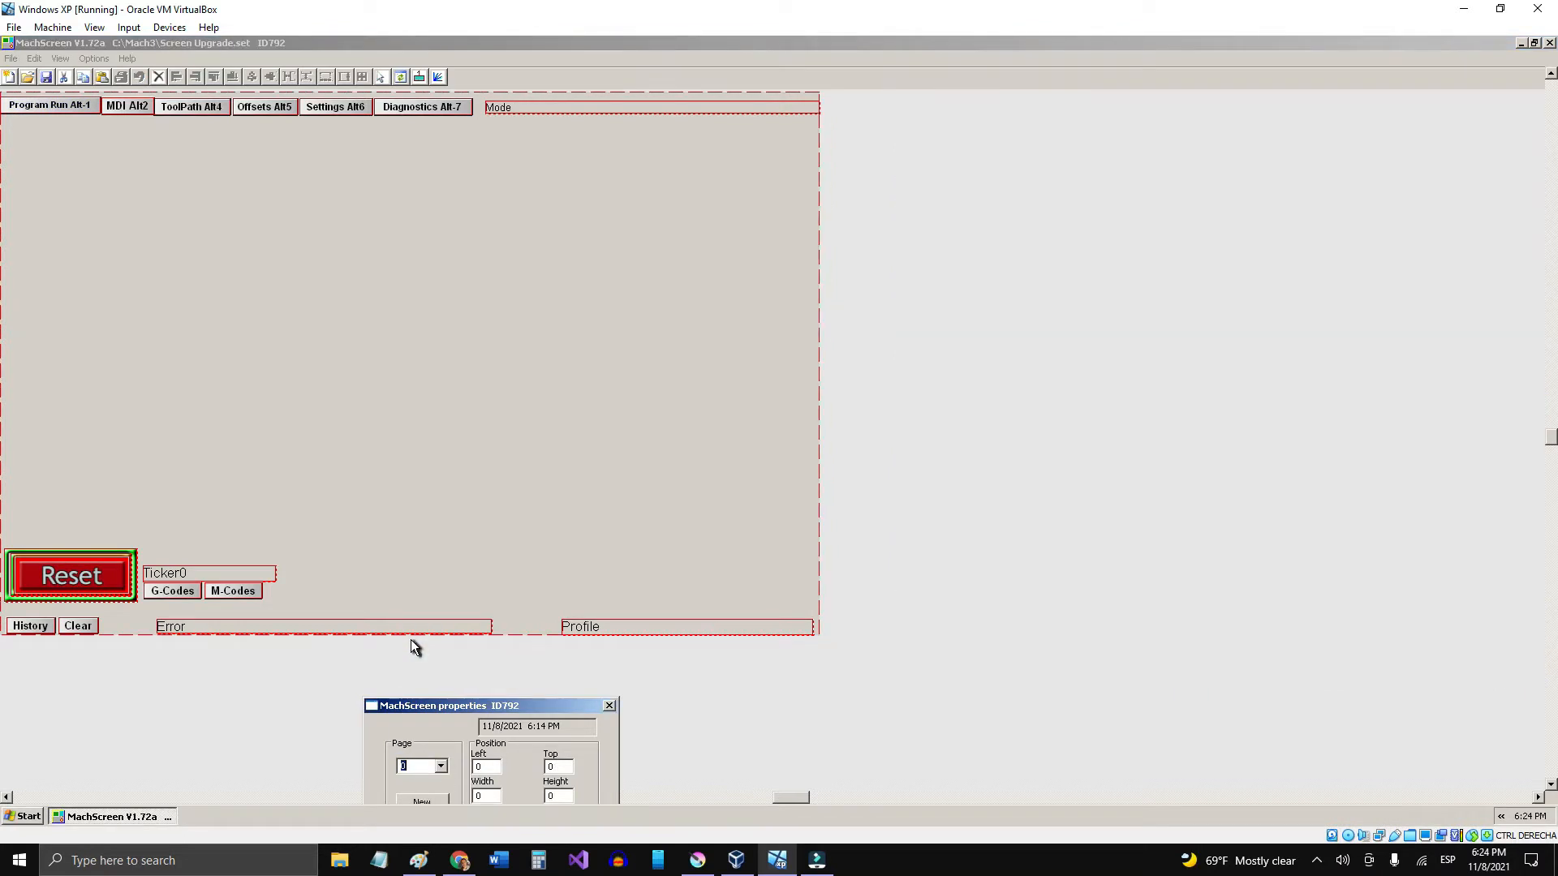
left_click_drag(895, 659, 1, 502)
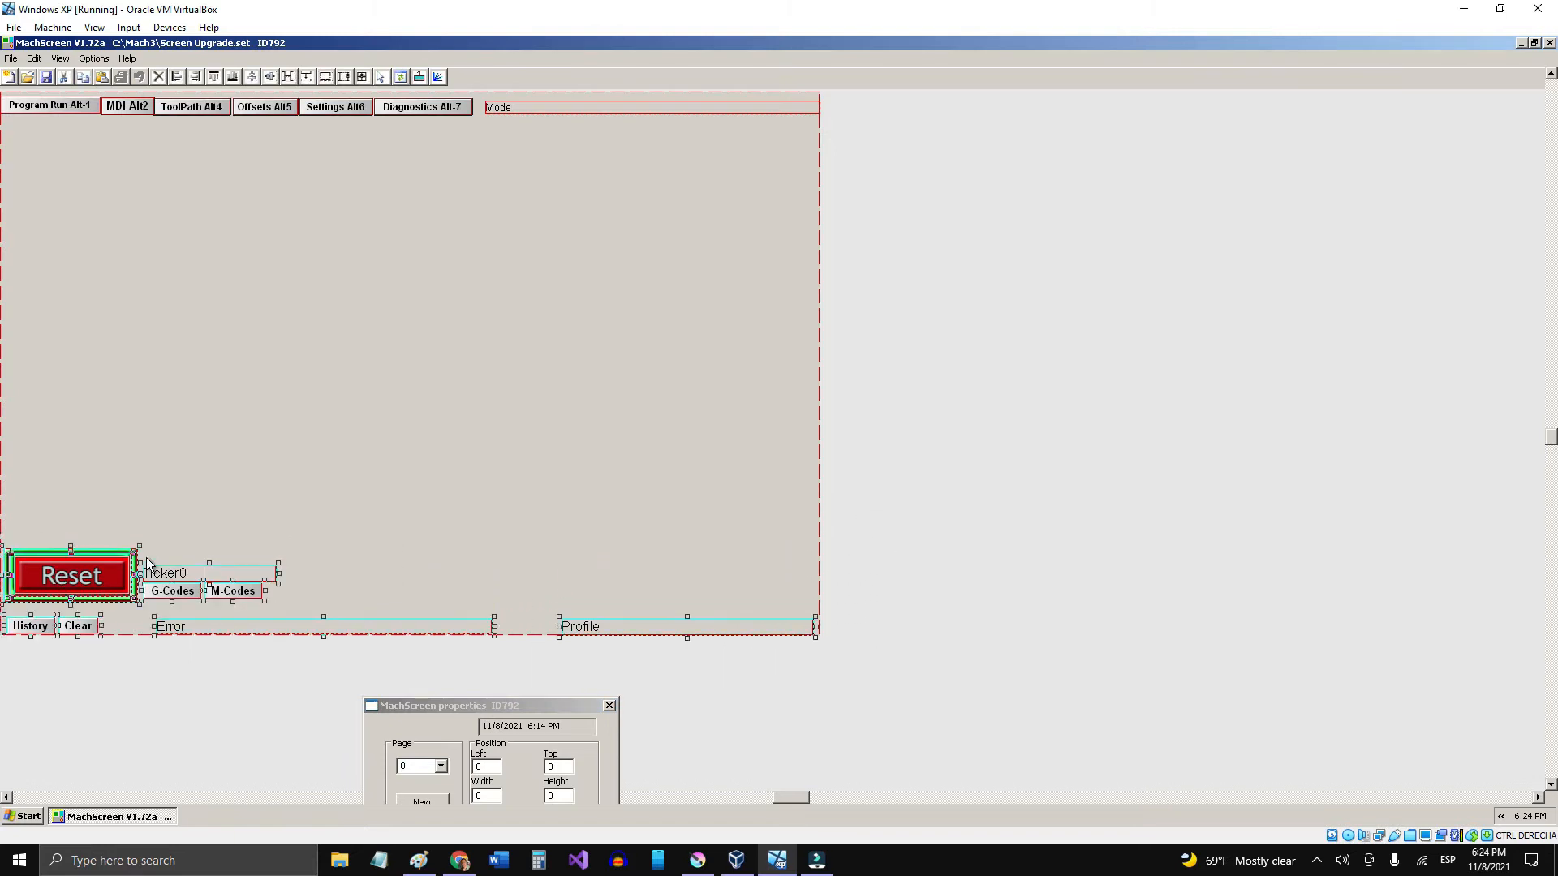
left_click_drag(110, 579, 1020, 718)
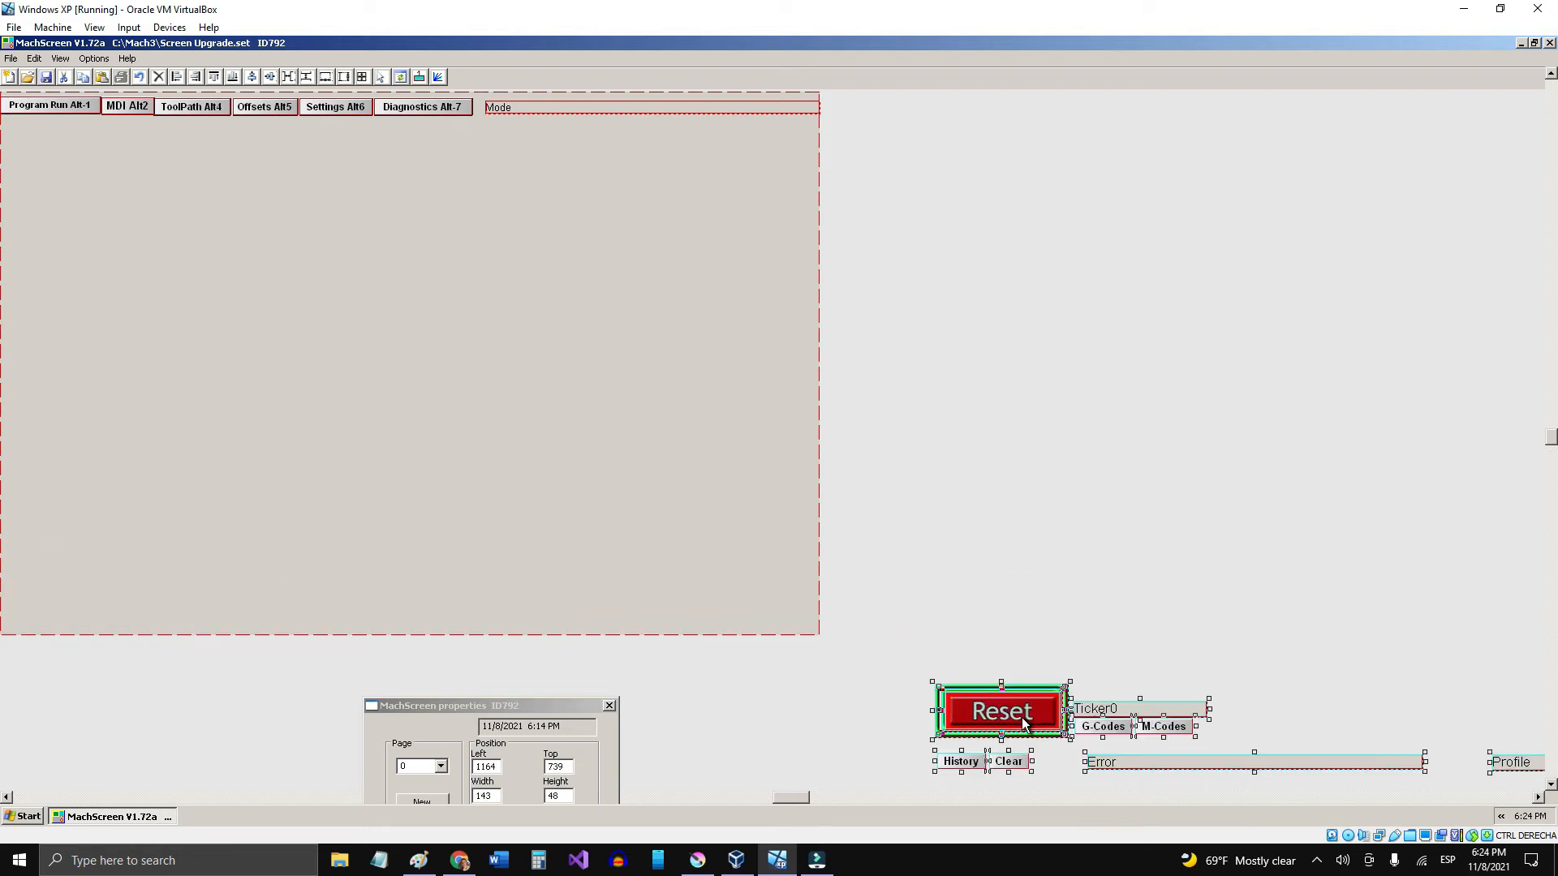
Step: Return to page 1, select the background image and display its image path in the properties
left_click(440, 767)
left_click(415, 646)
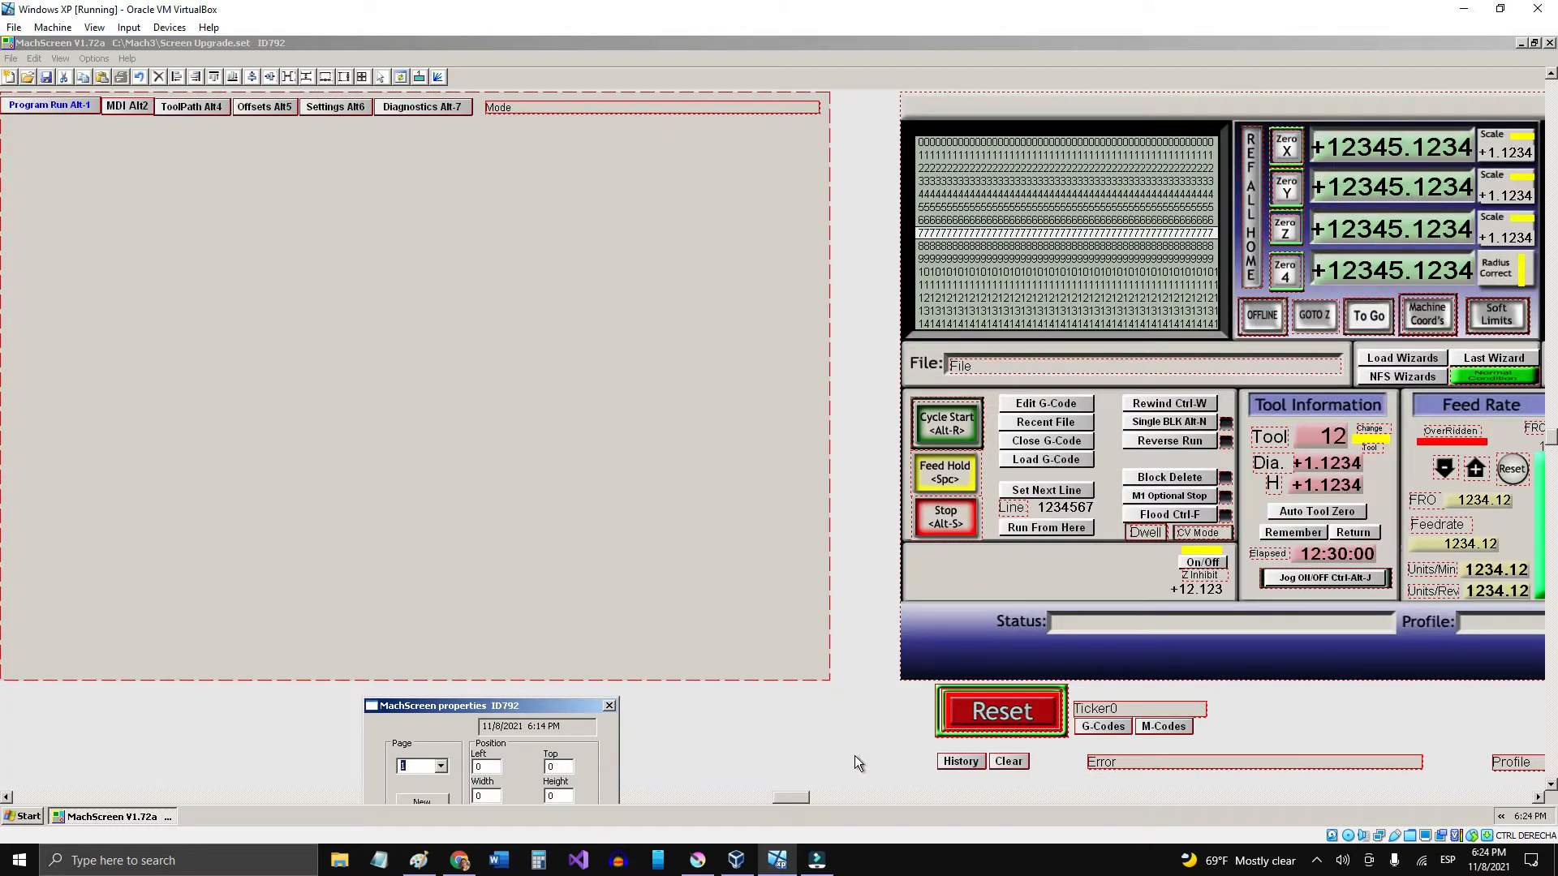
left_click(857, 625)
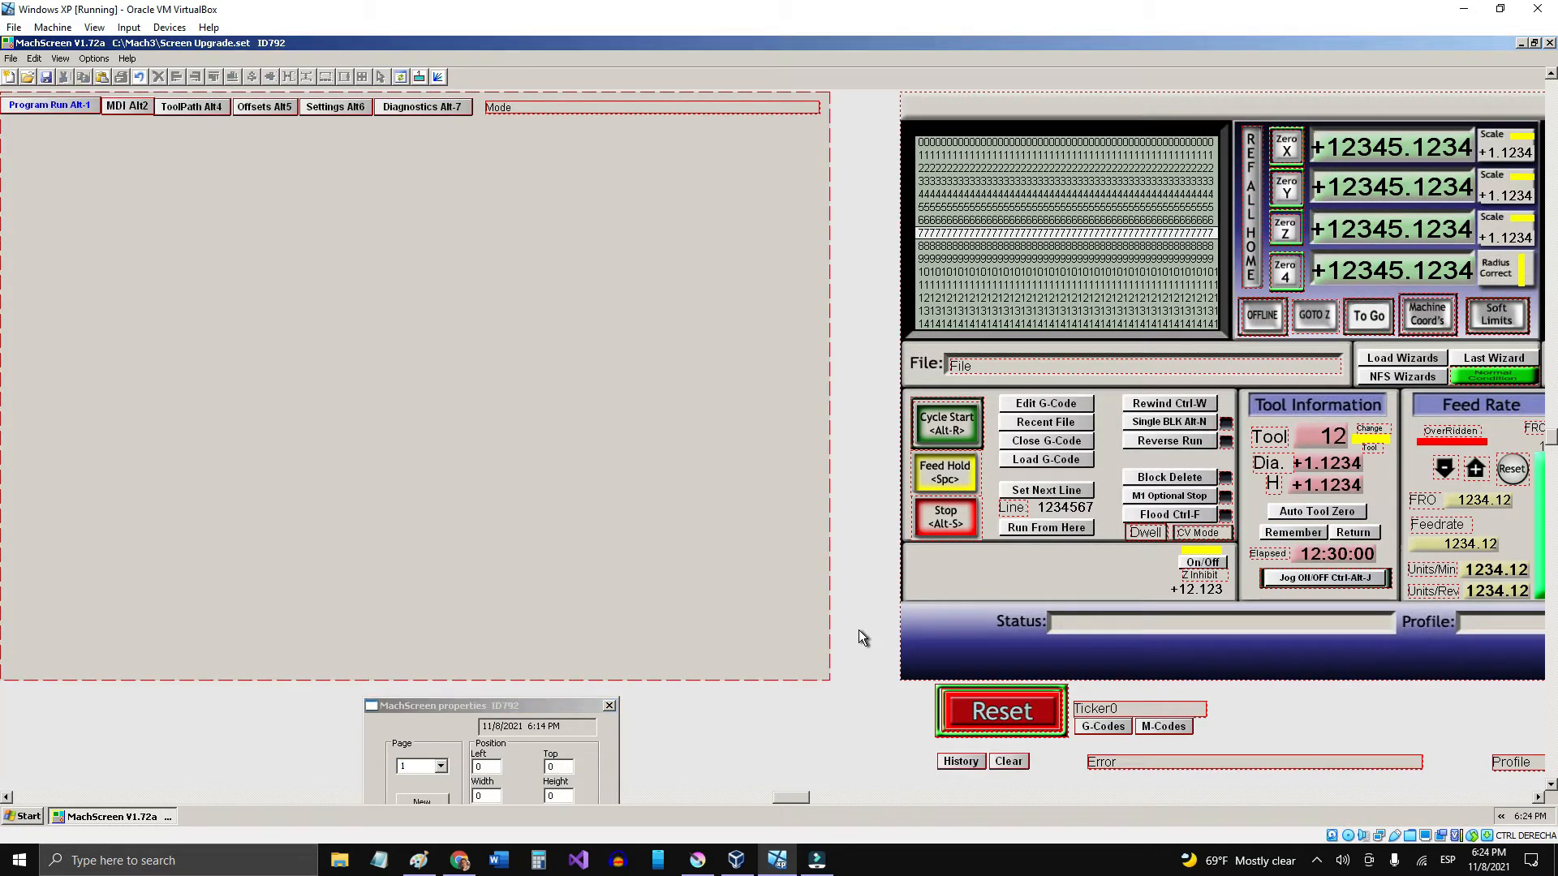
left_click(986, 577)
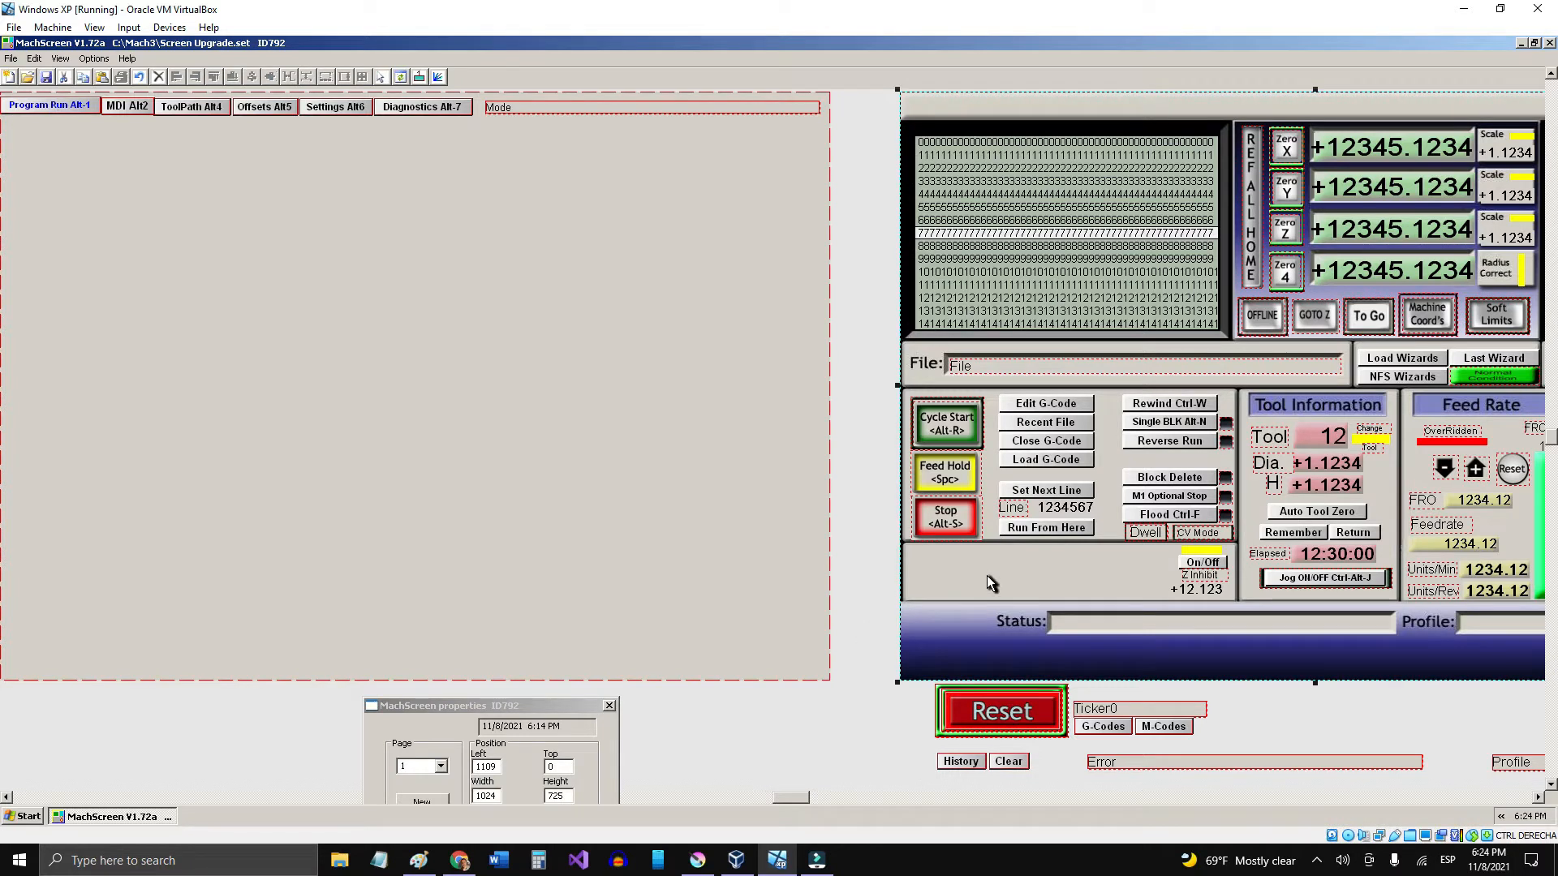
left_click_drag(529, 710, 1234, 167)
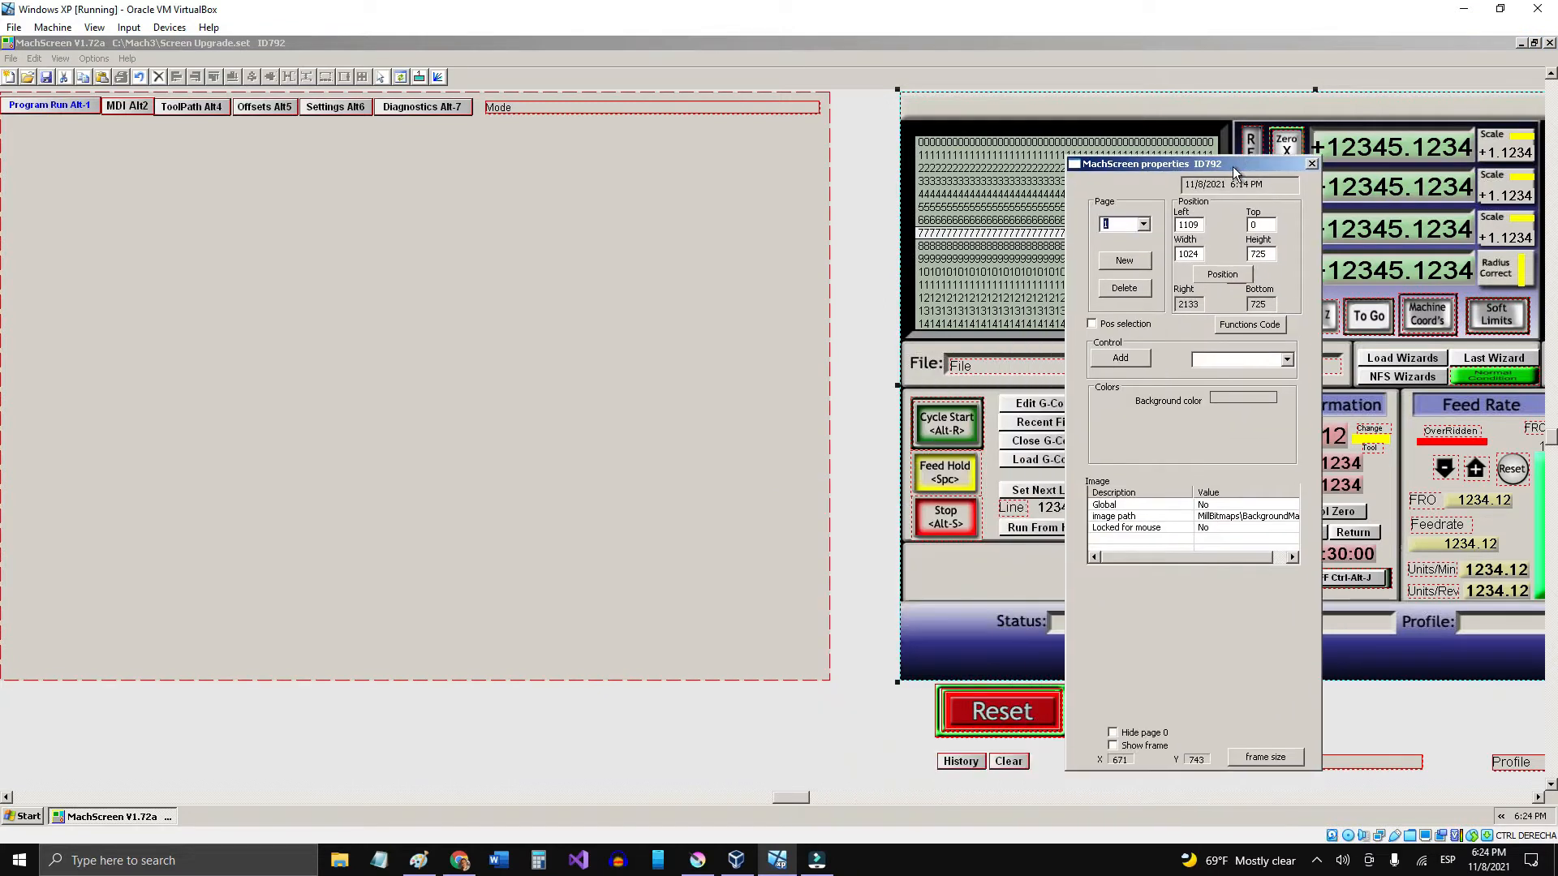
left_click(1217, 520)
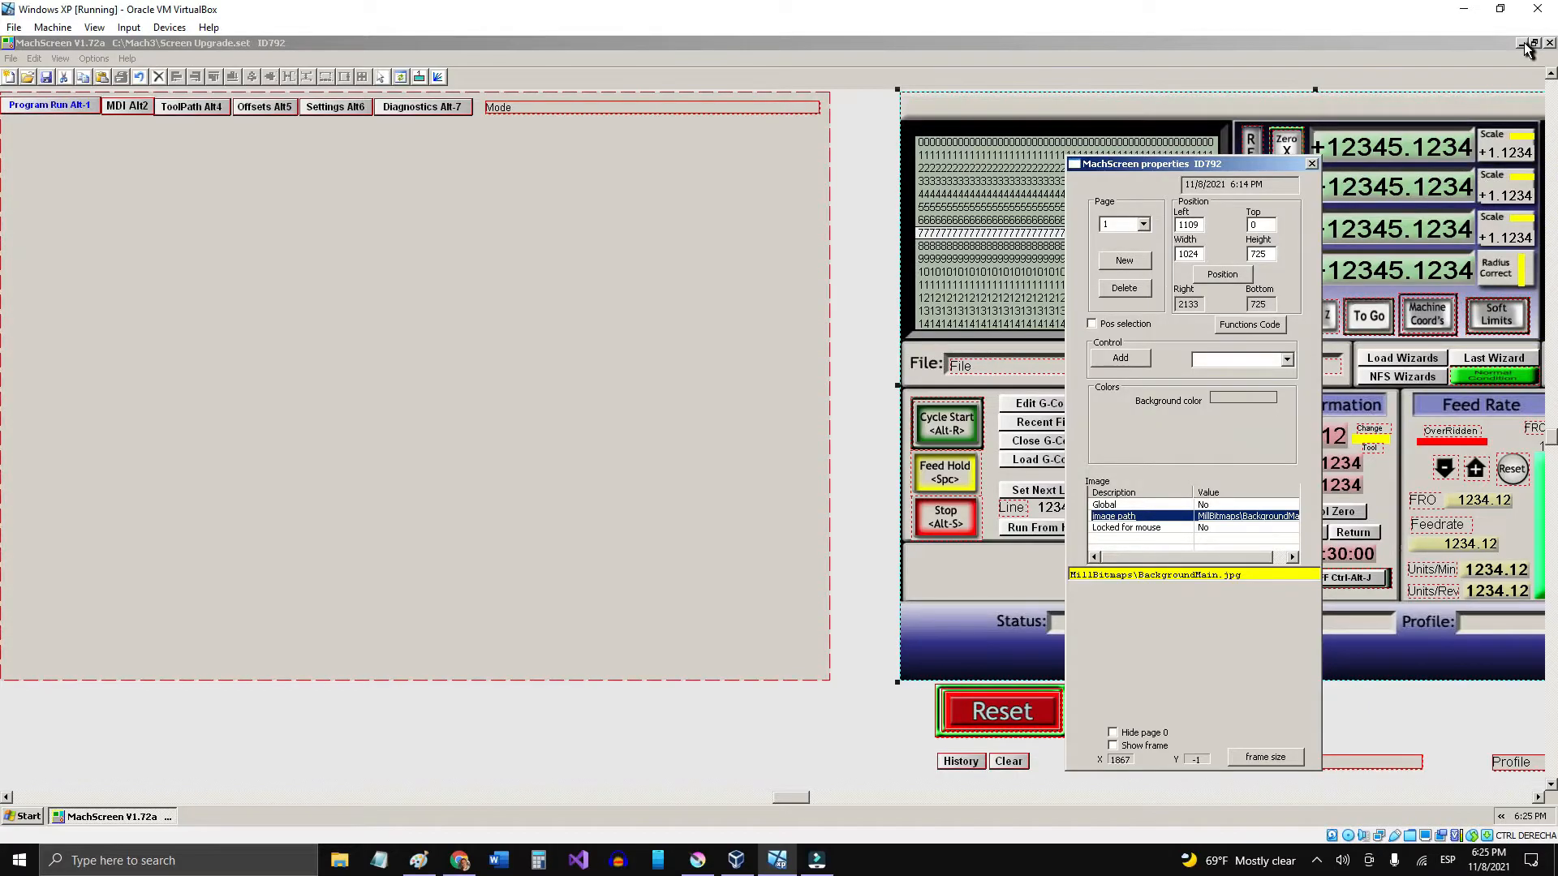
Step: Open the shared folder, locate the Screen set images folder and expand the Mach3 folder on the C: drive in the folder tree
left_click(1521, 43)
double_click(91, 117)
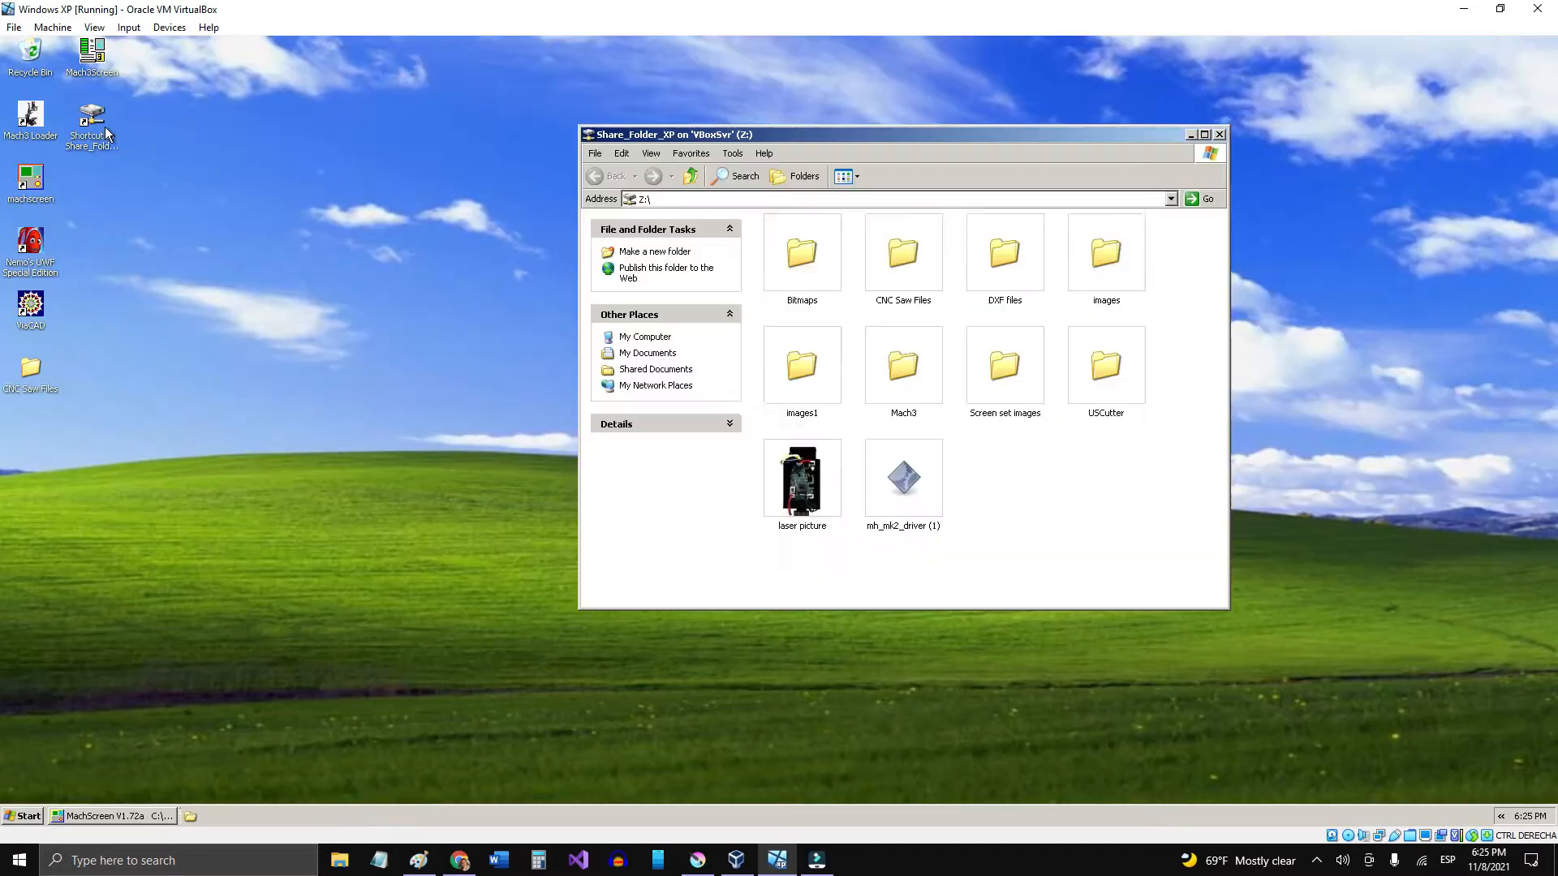
left_click(998, 357)
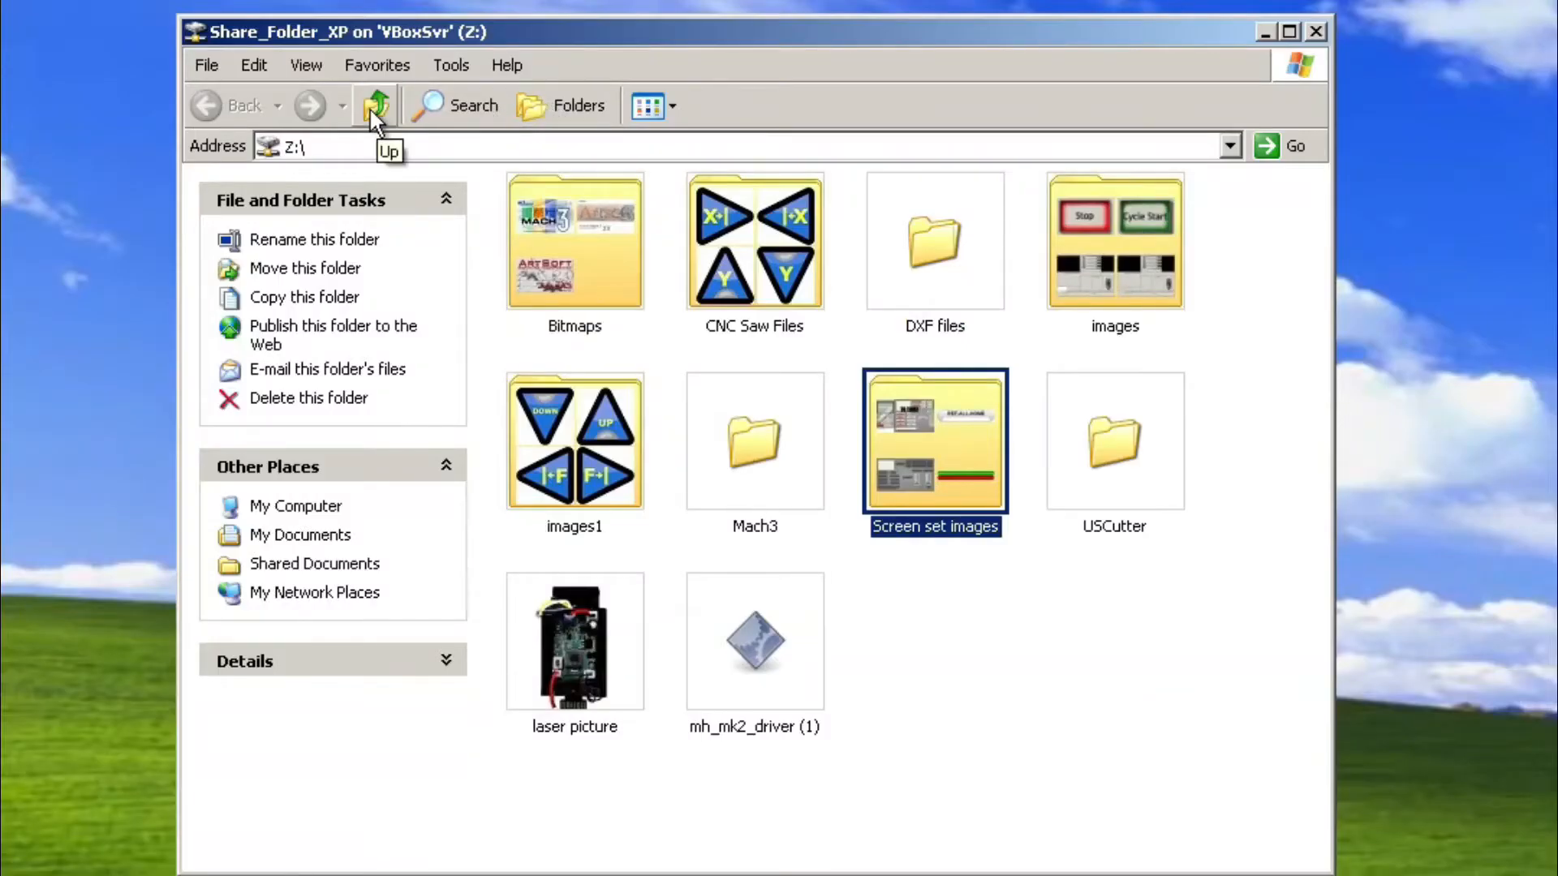
left_click(573, 105)
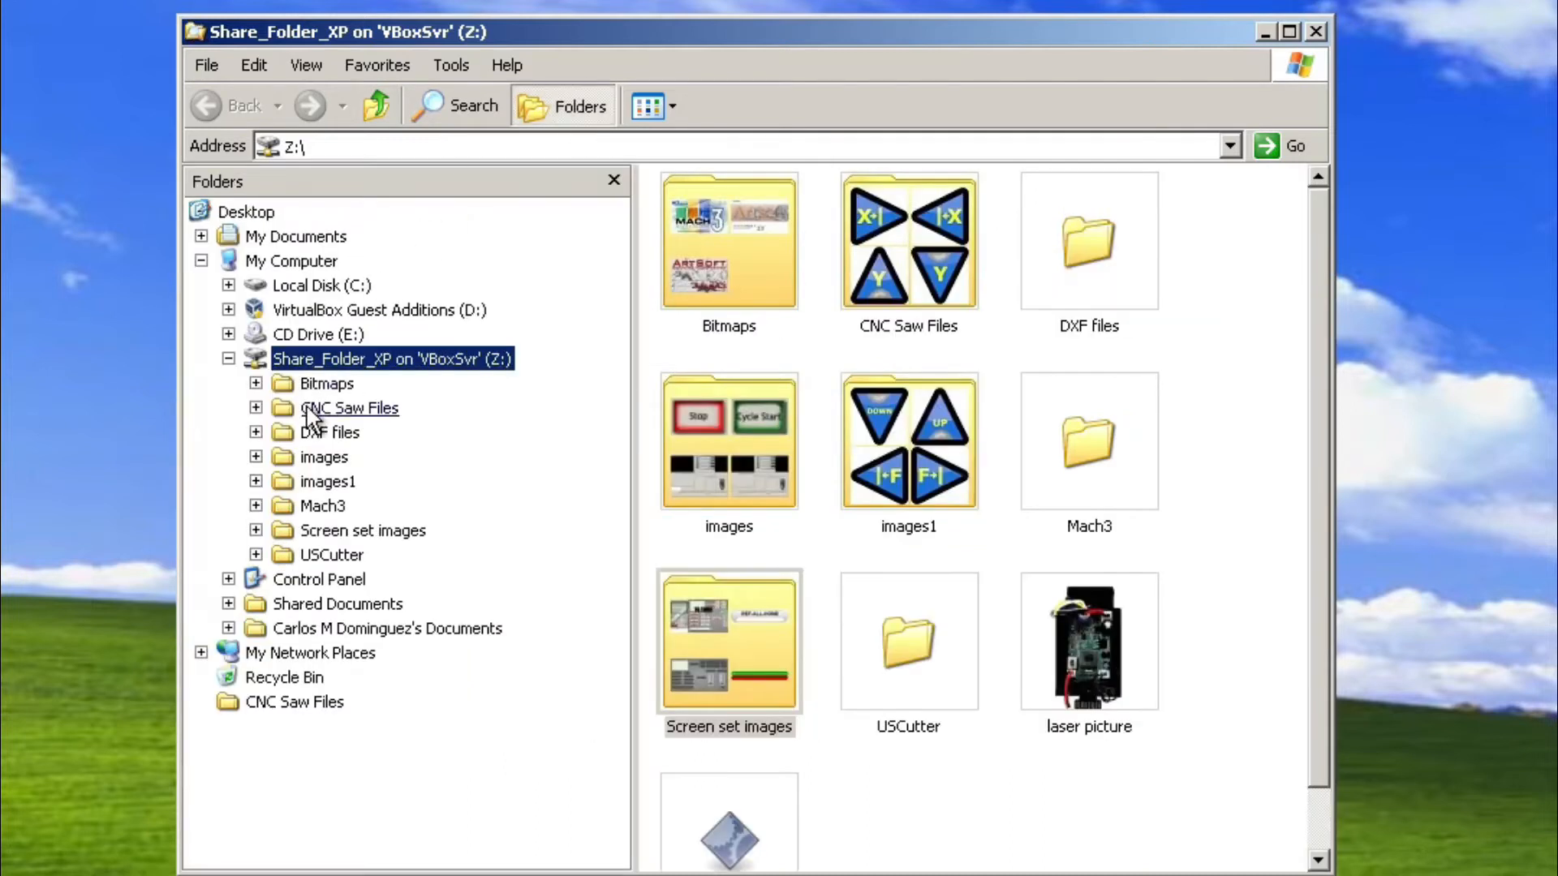
left_click(229, 285)
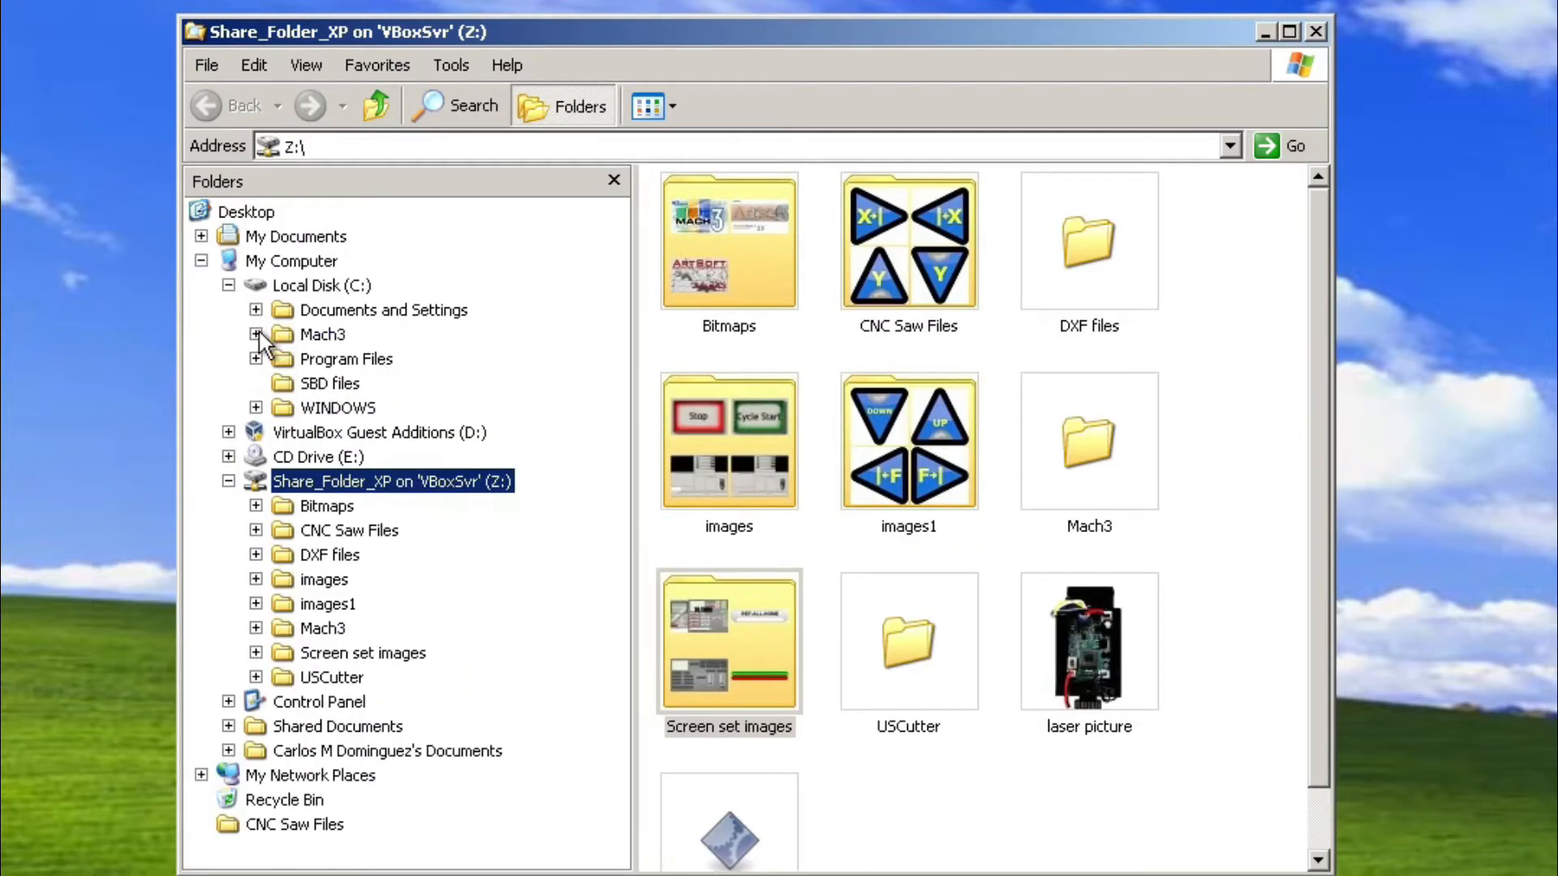
left_click(257, 334)
left_click(284, 383)
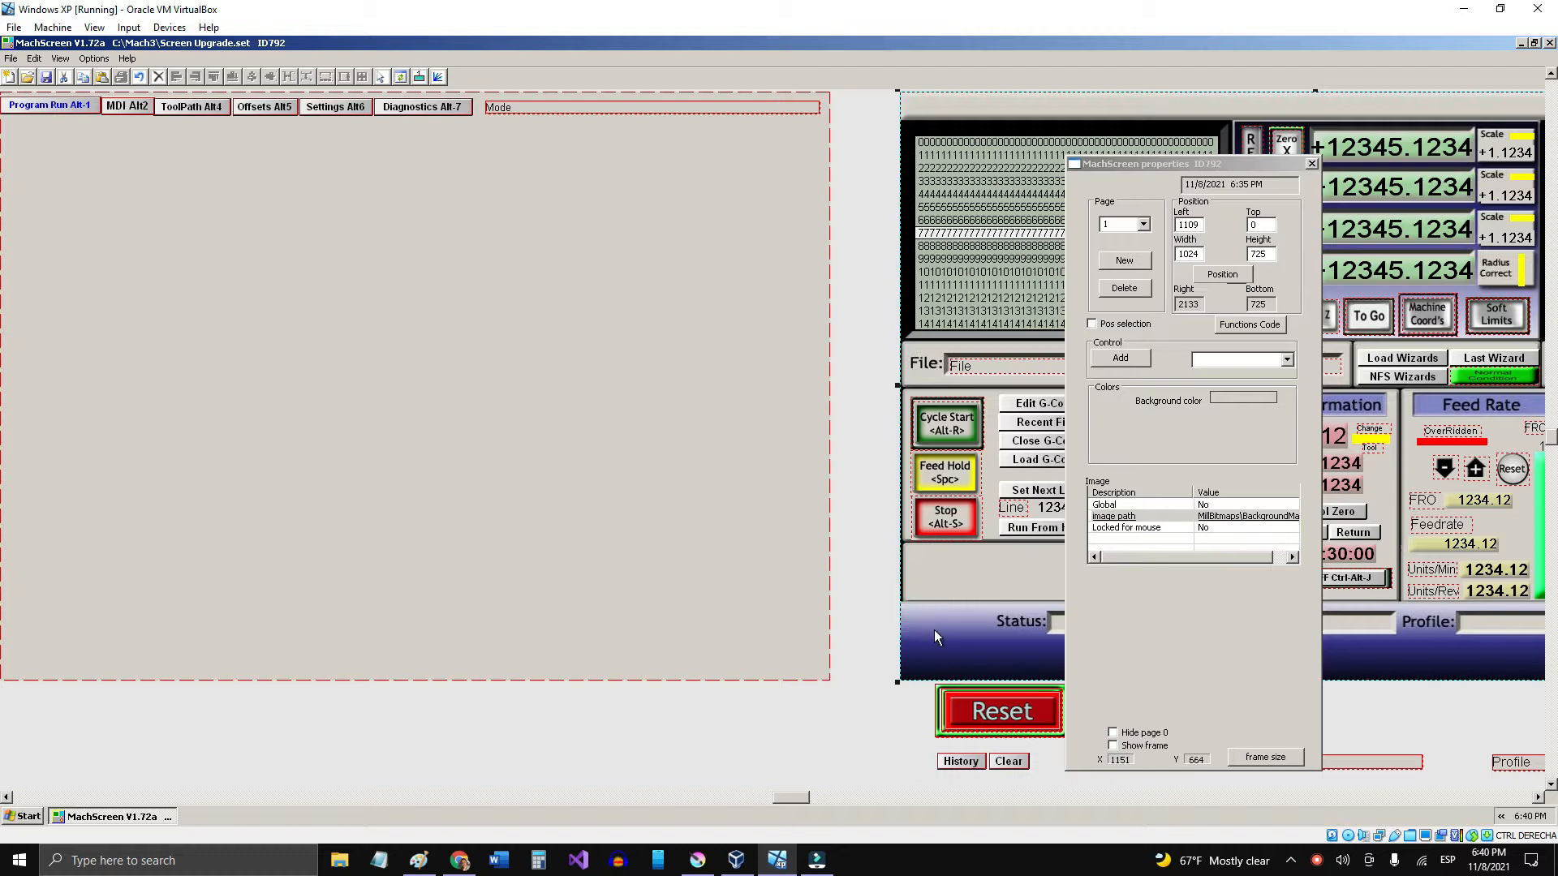
Step: Replace the background with the mach3 screen set image from MillBitmaps and fit it inside the page frame at about 1028 × 690
left_click(1230, 519)
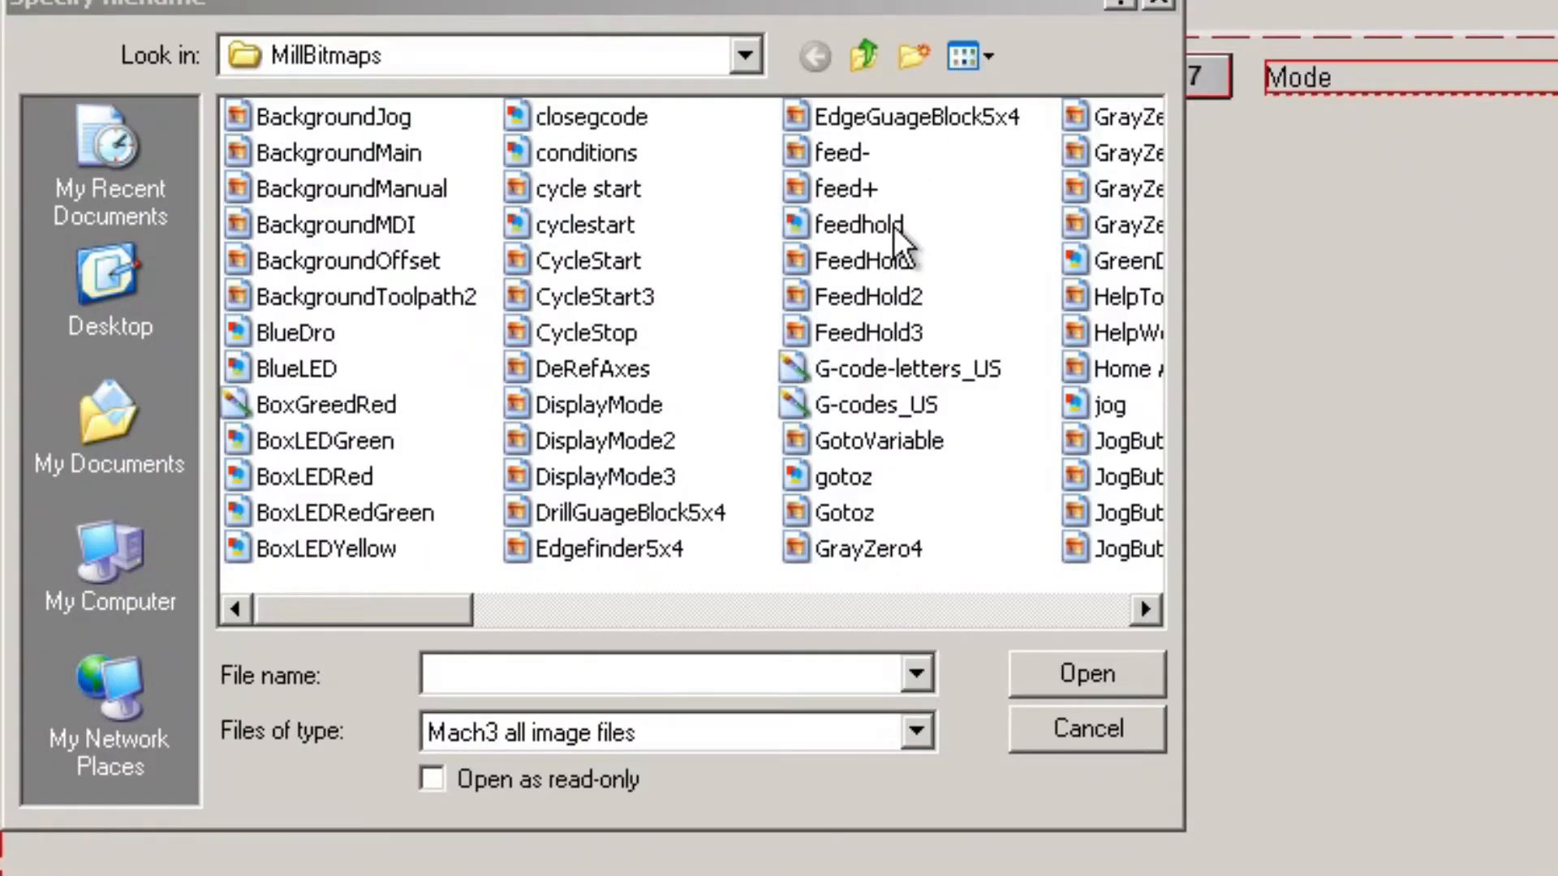
left_click(237, 340)
type("ba")
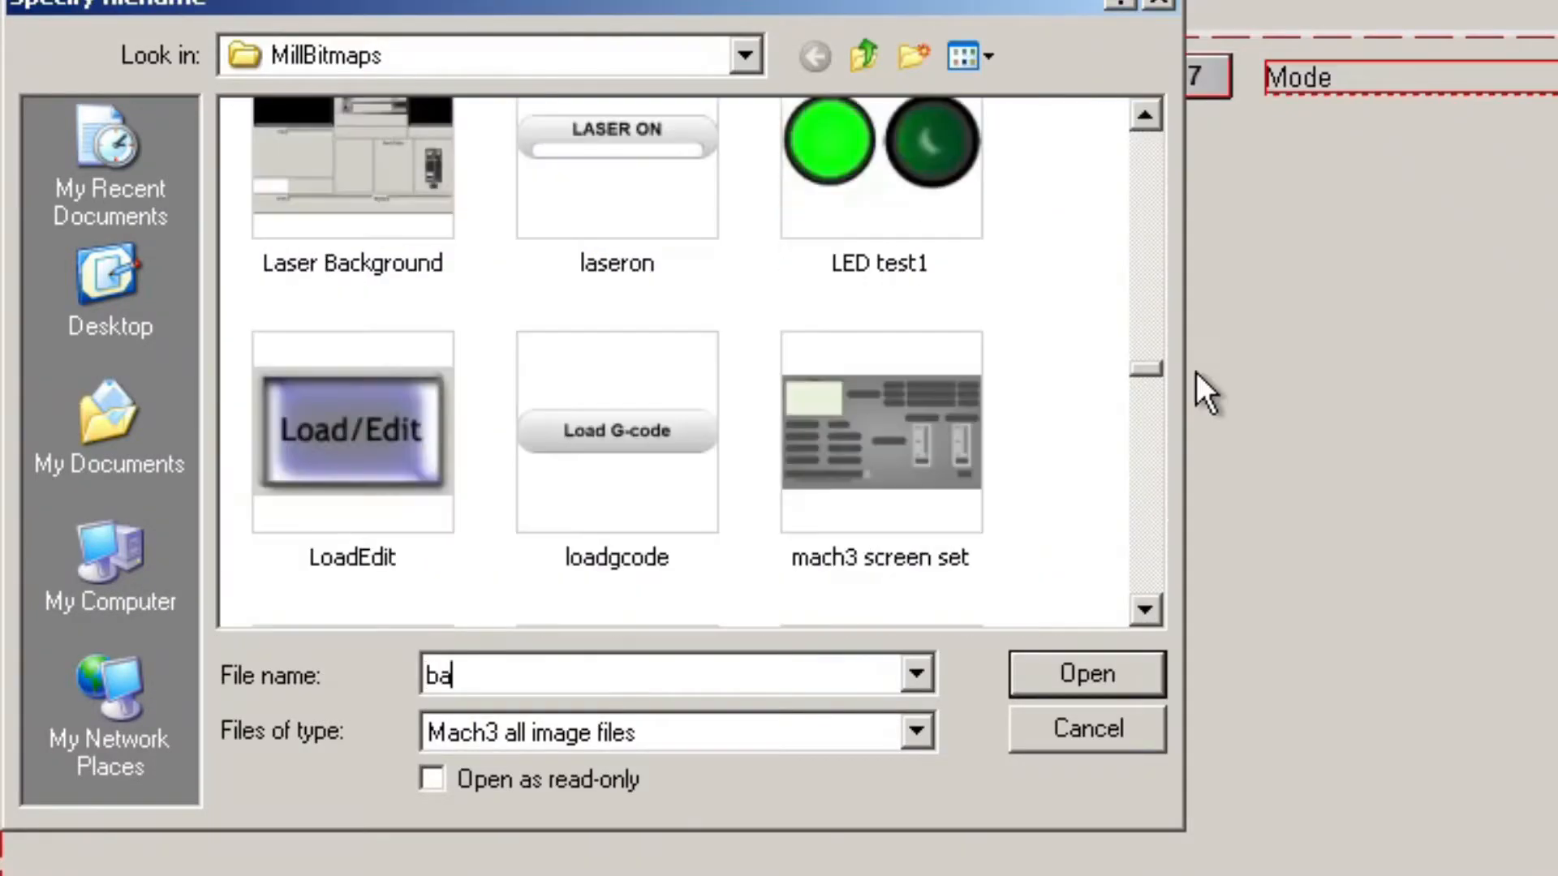
left_click(919, 446)
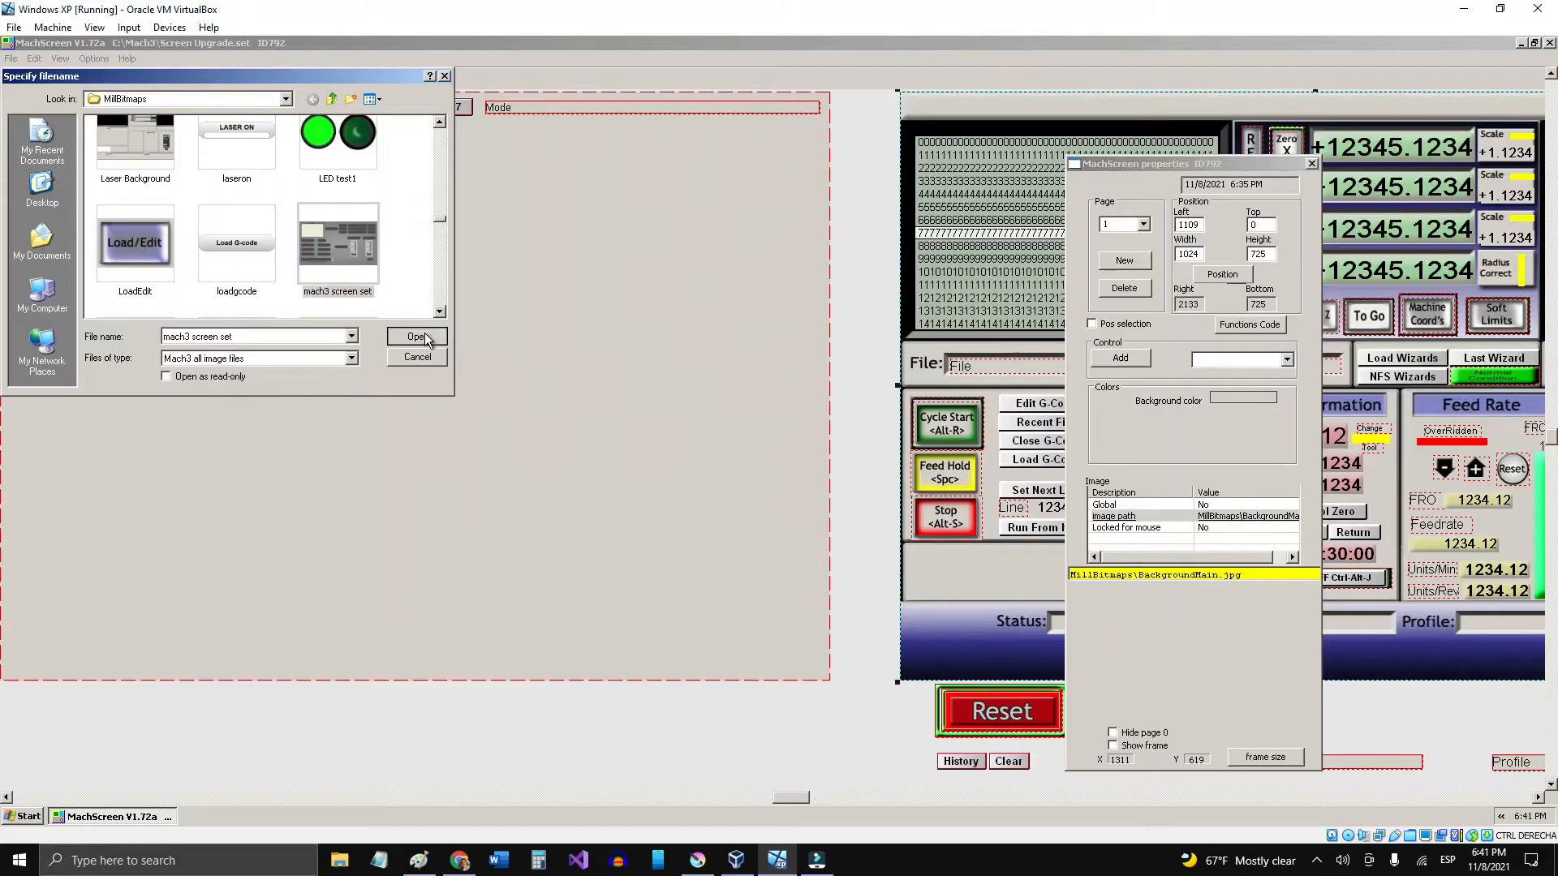
left_click(1087, 673)
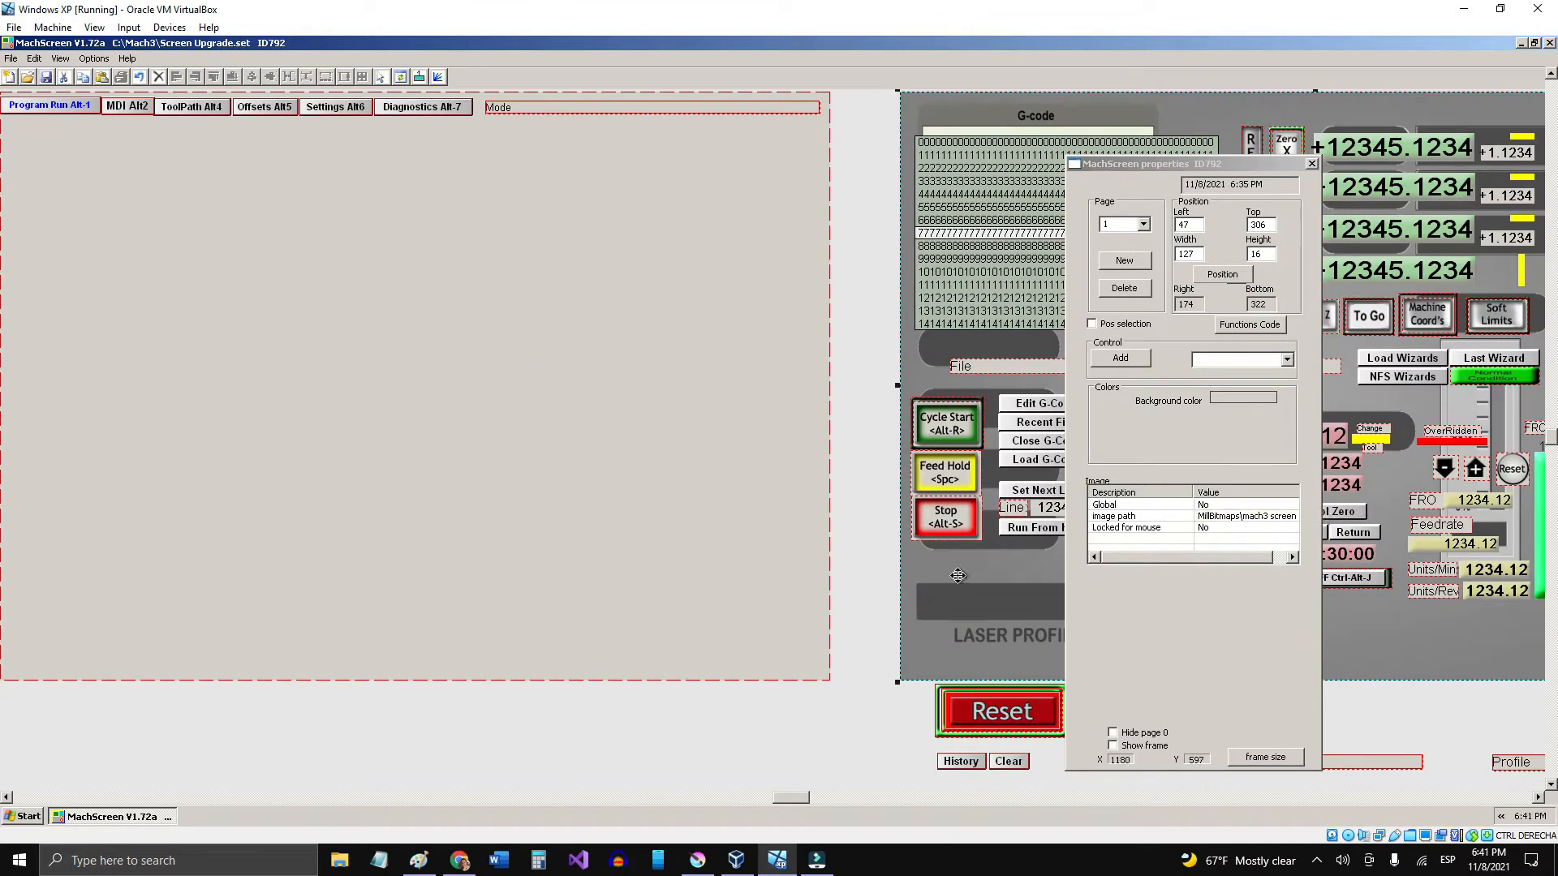
left_click_drag(960, 573, 60, 605)
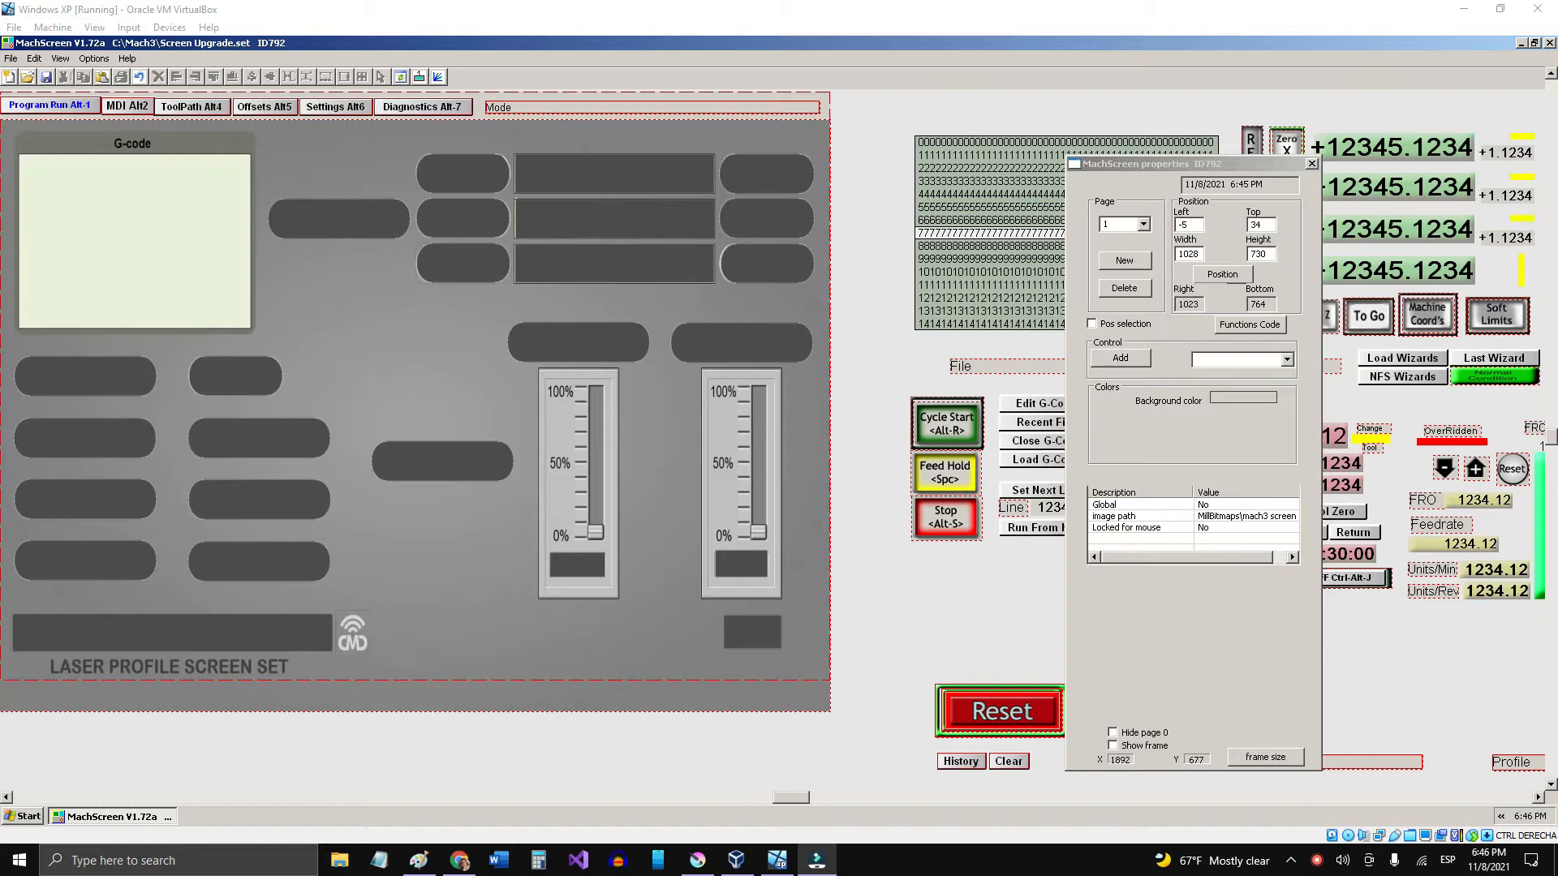
left_click(722, 597)
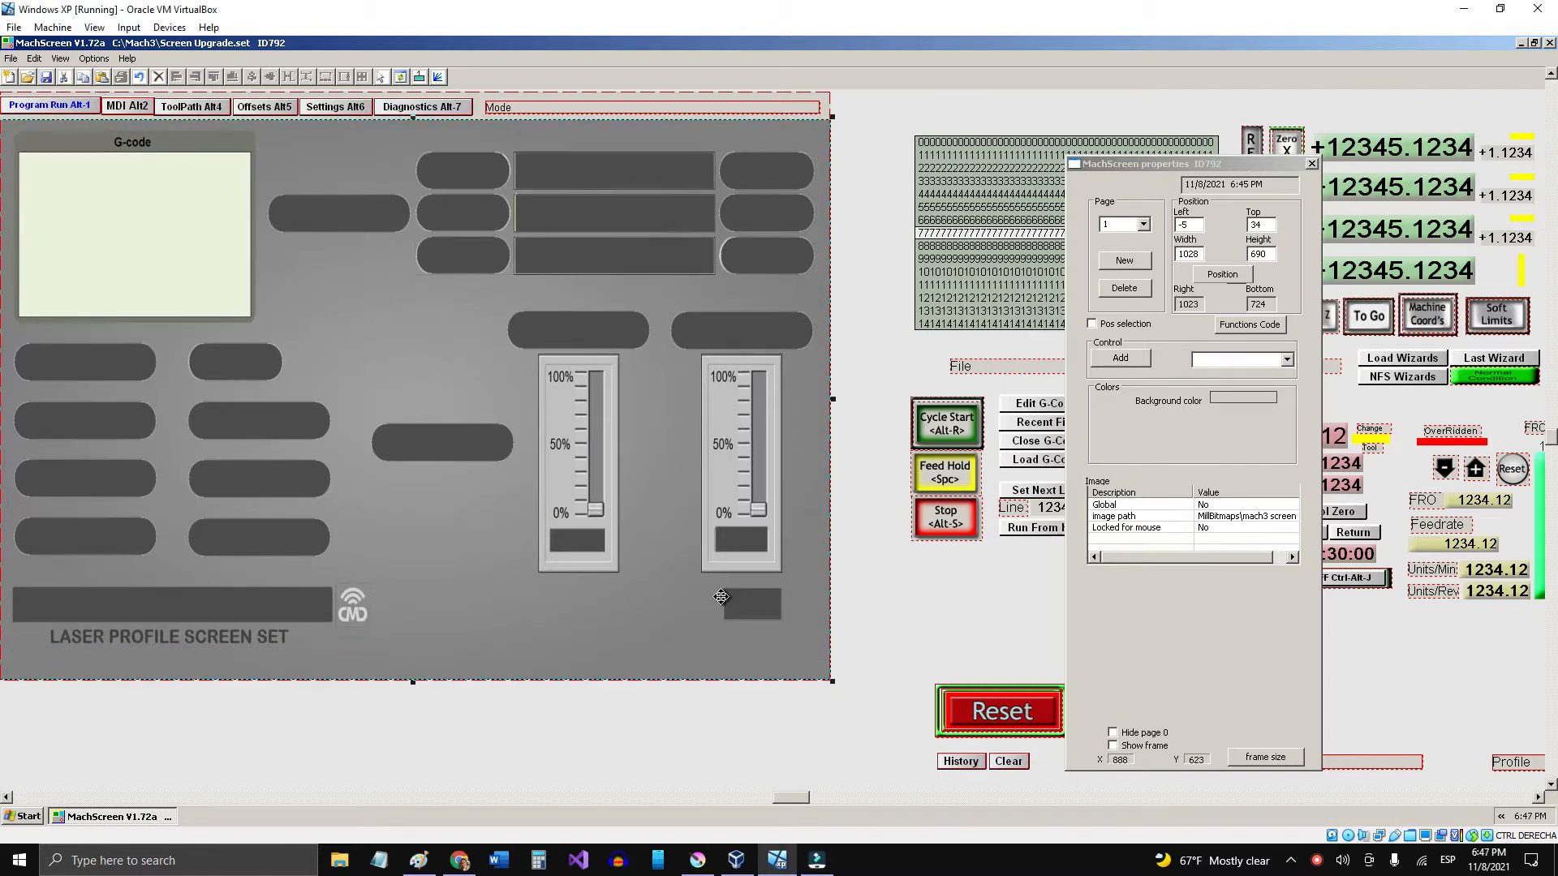
Step: Move the Cycle Start button away from its old frame and change its image to cyclestart.png from MillBitmaps
left_click(954, 428)
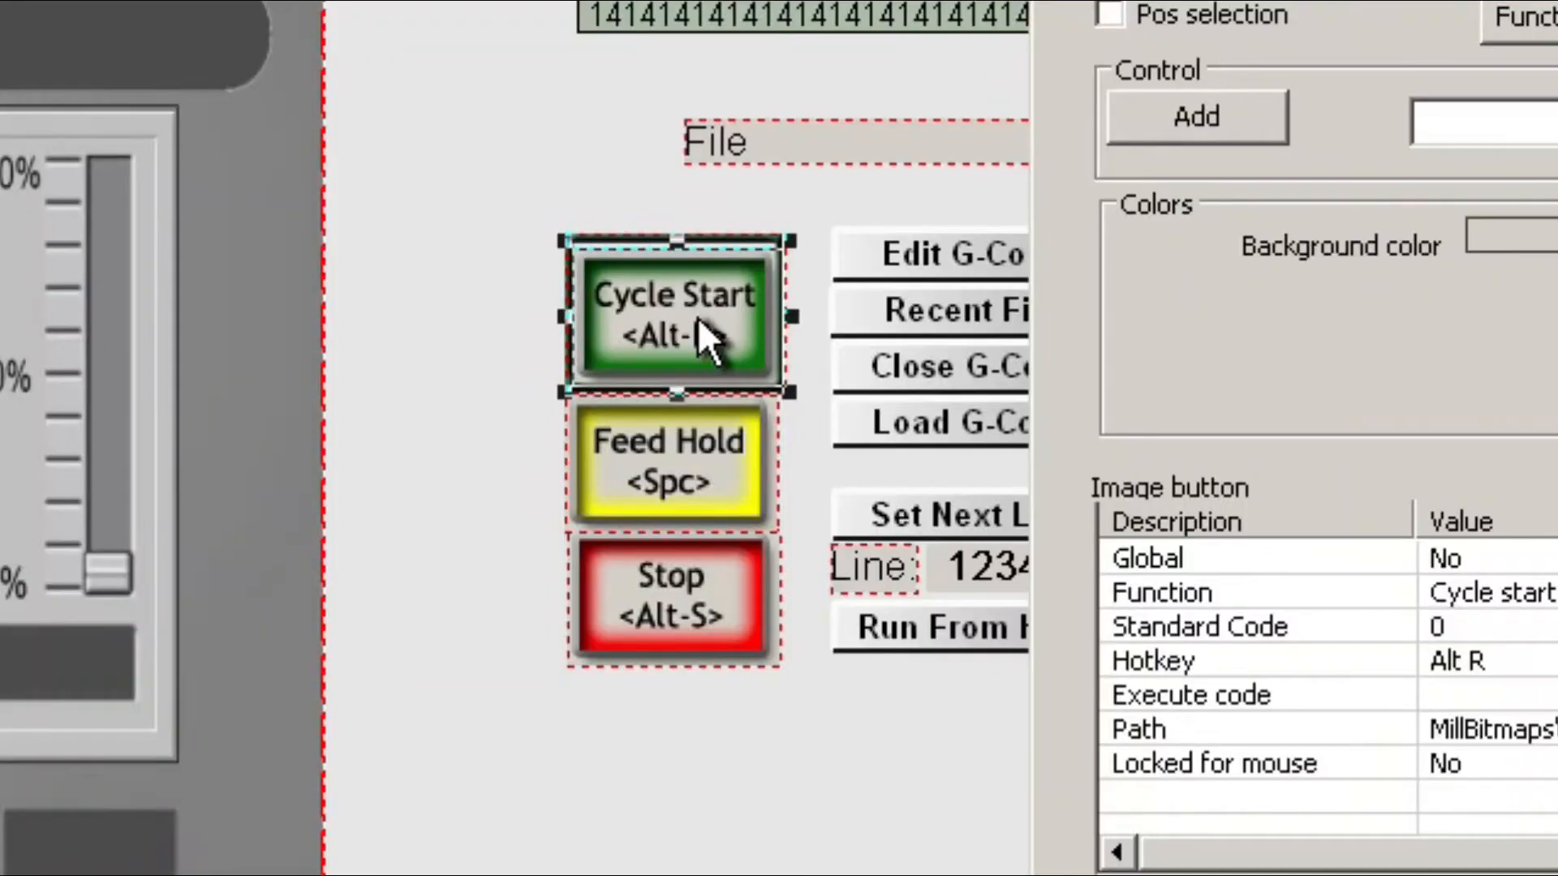
left_click_drag(647, 314, 485, 139)
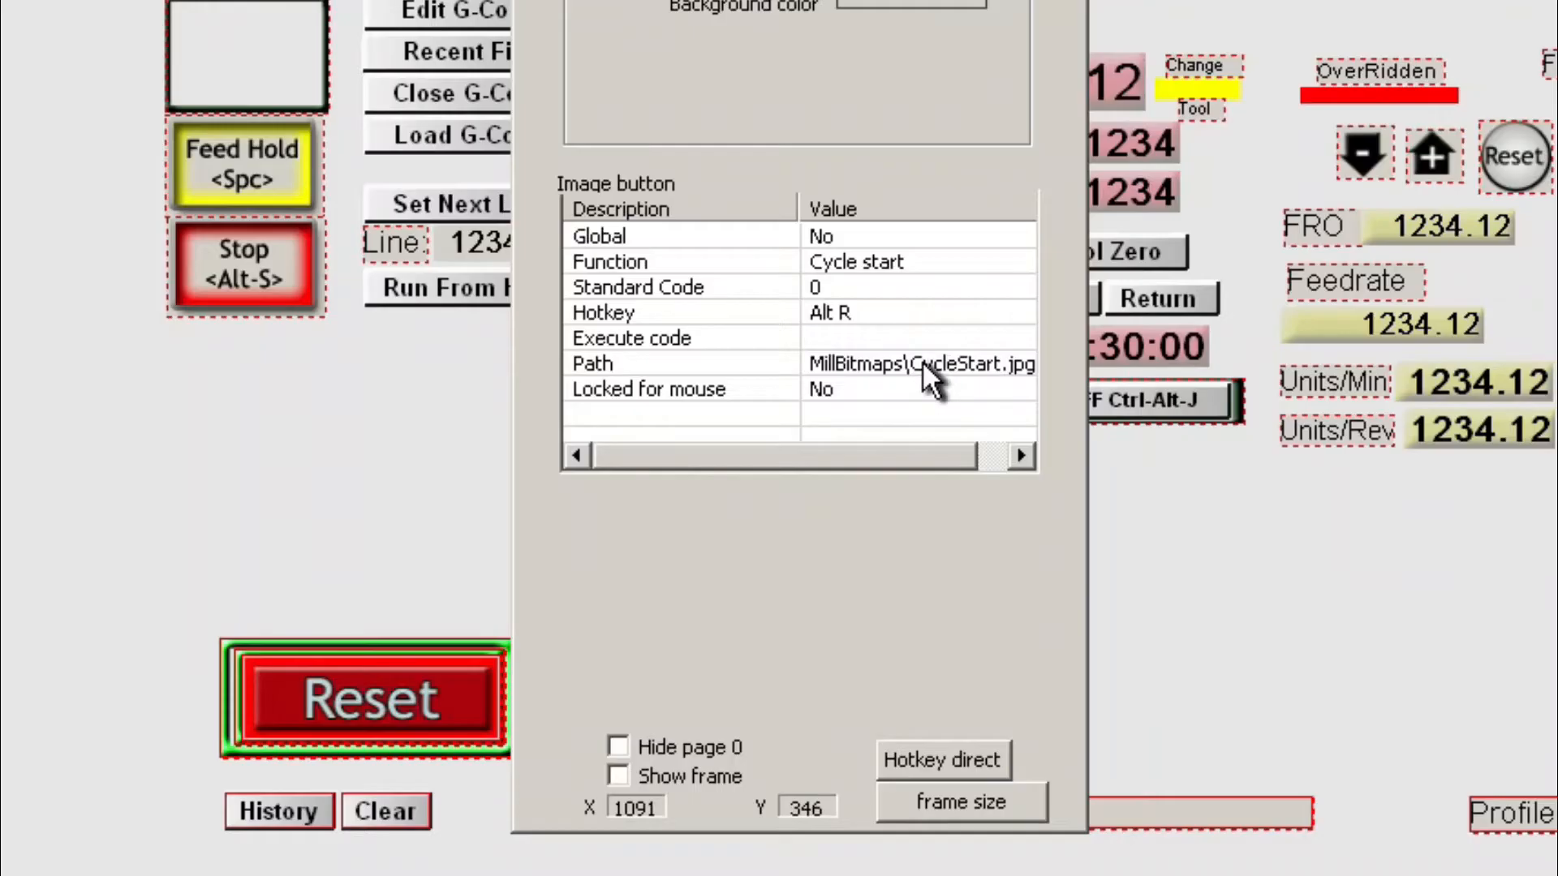
left_click(921, 364)
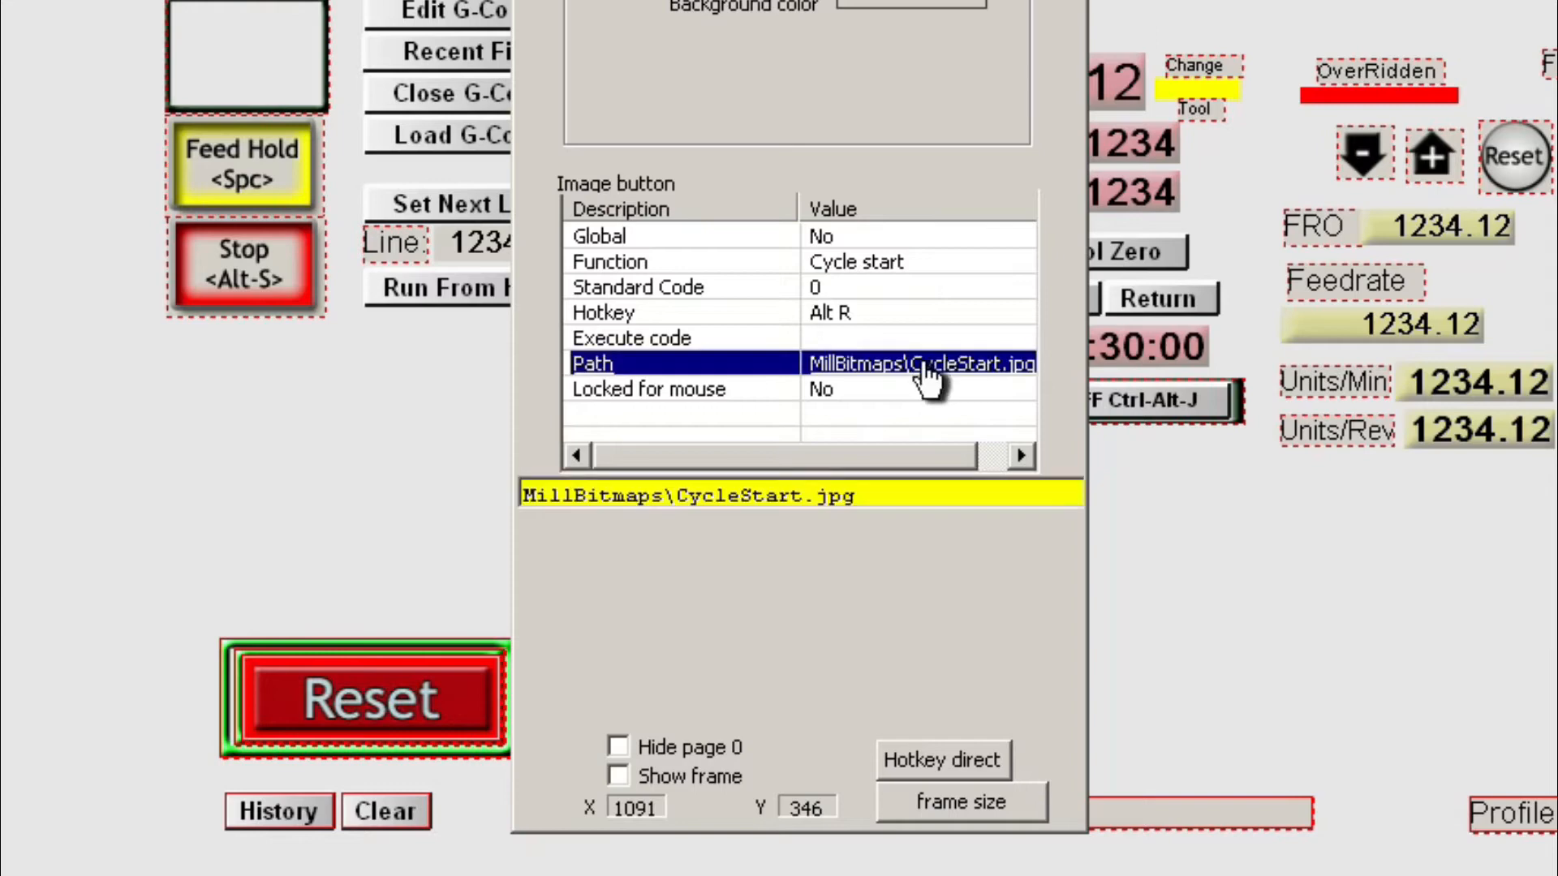
left_click(1215, 563)
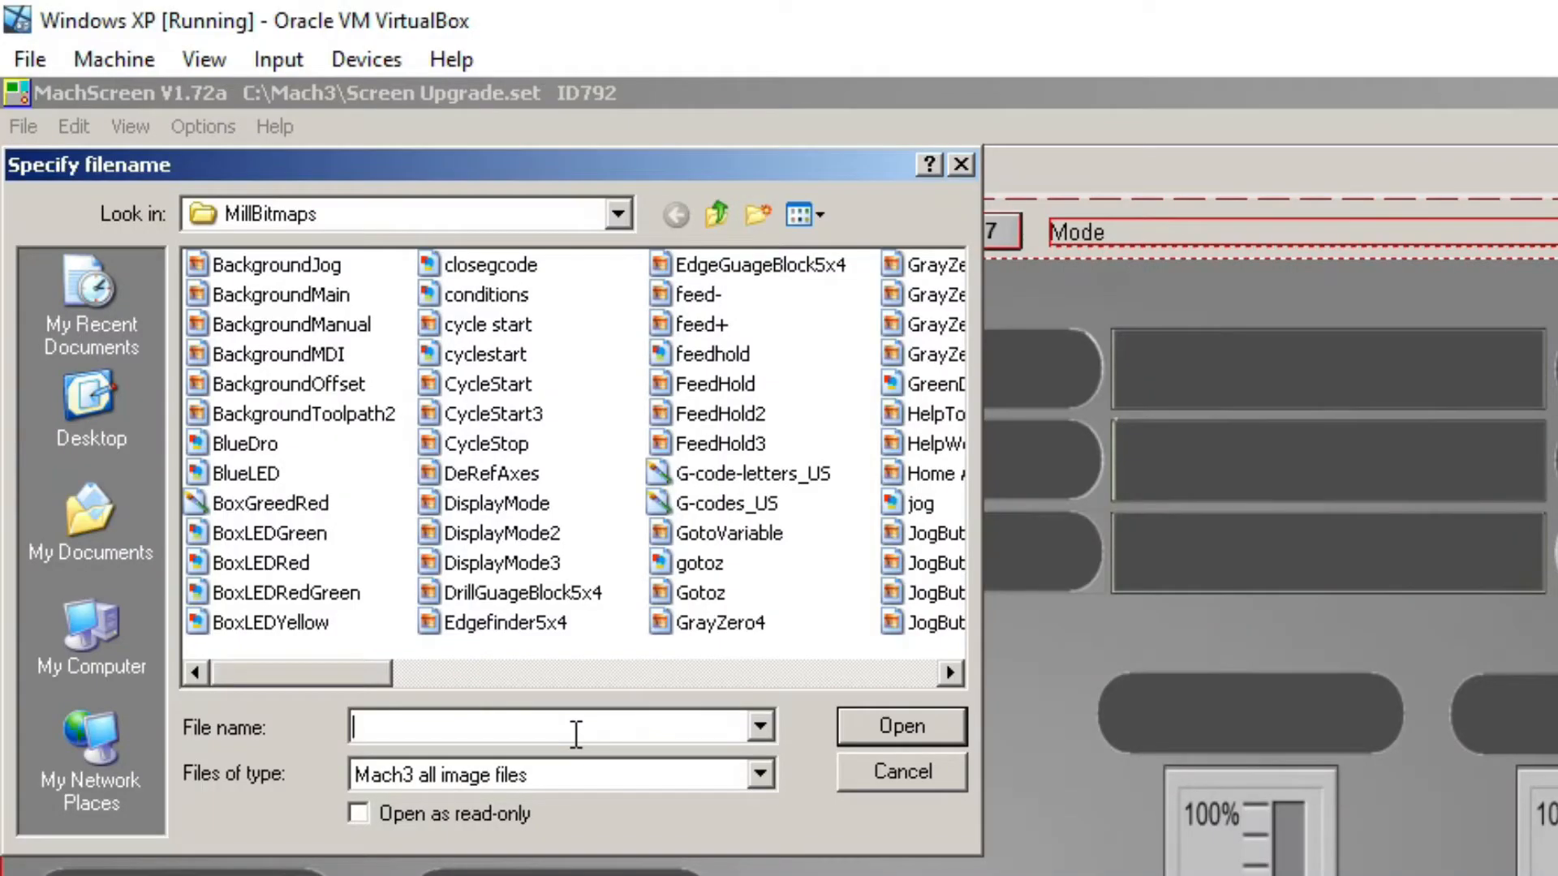
type("cycl")
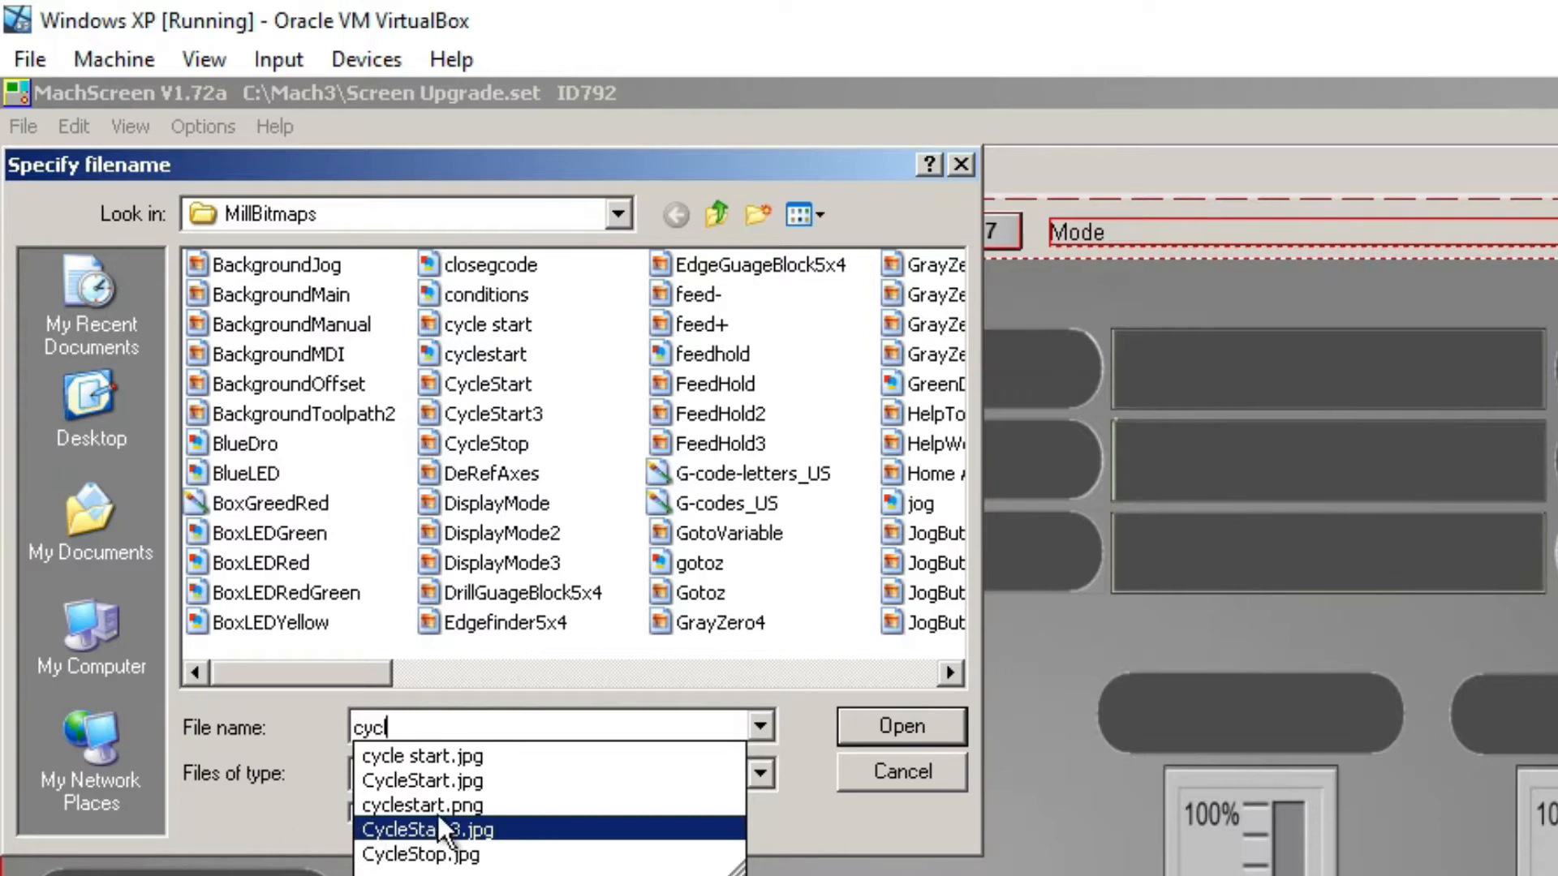
left_click(513, 801)
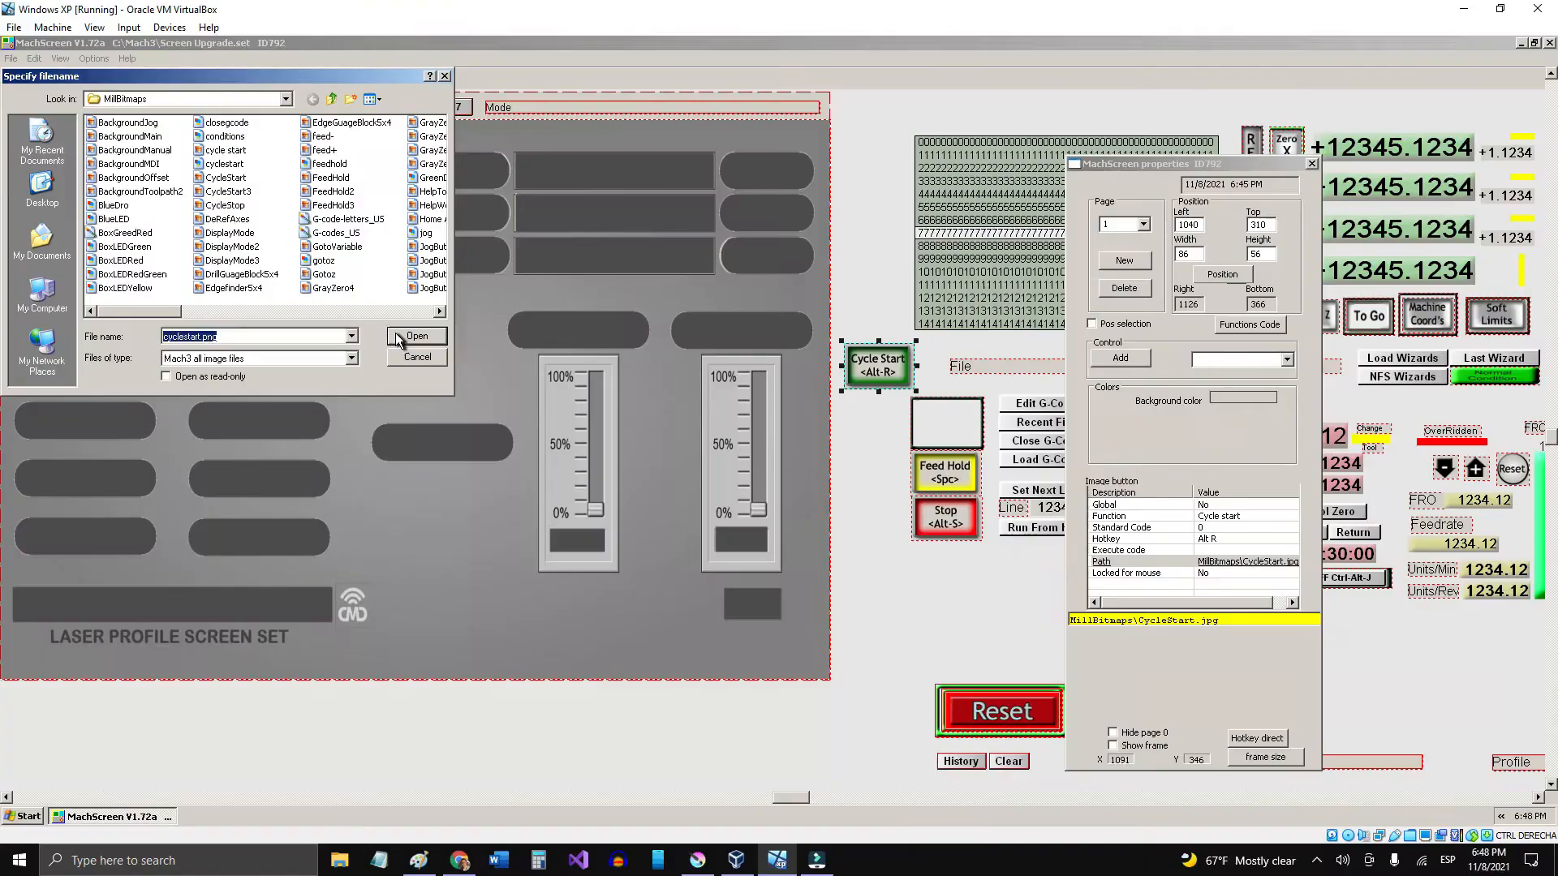
left_click(396, 333)
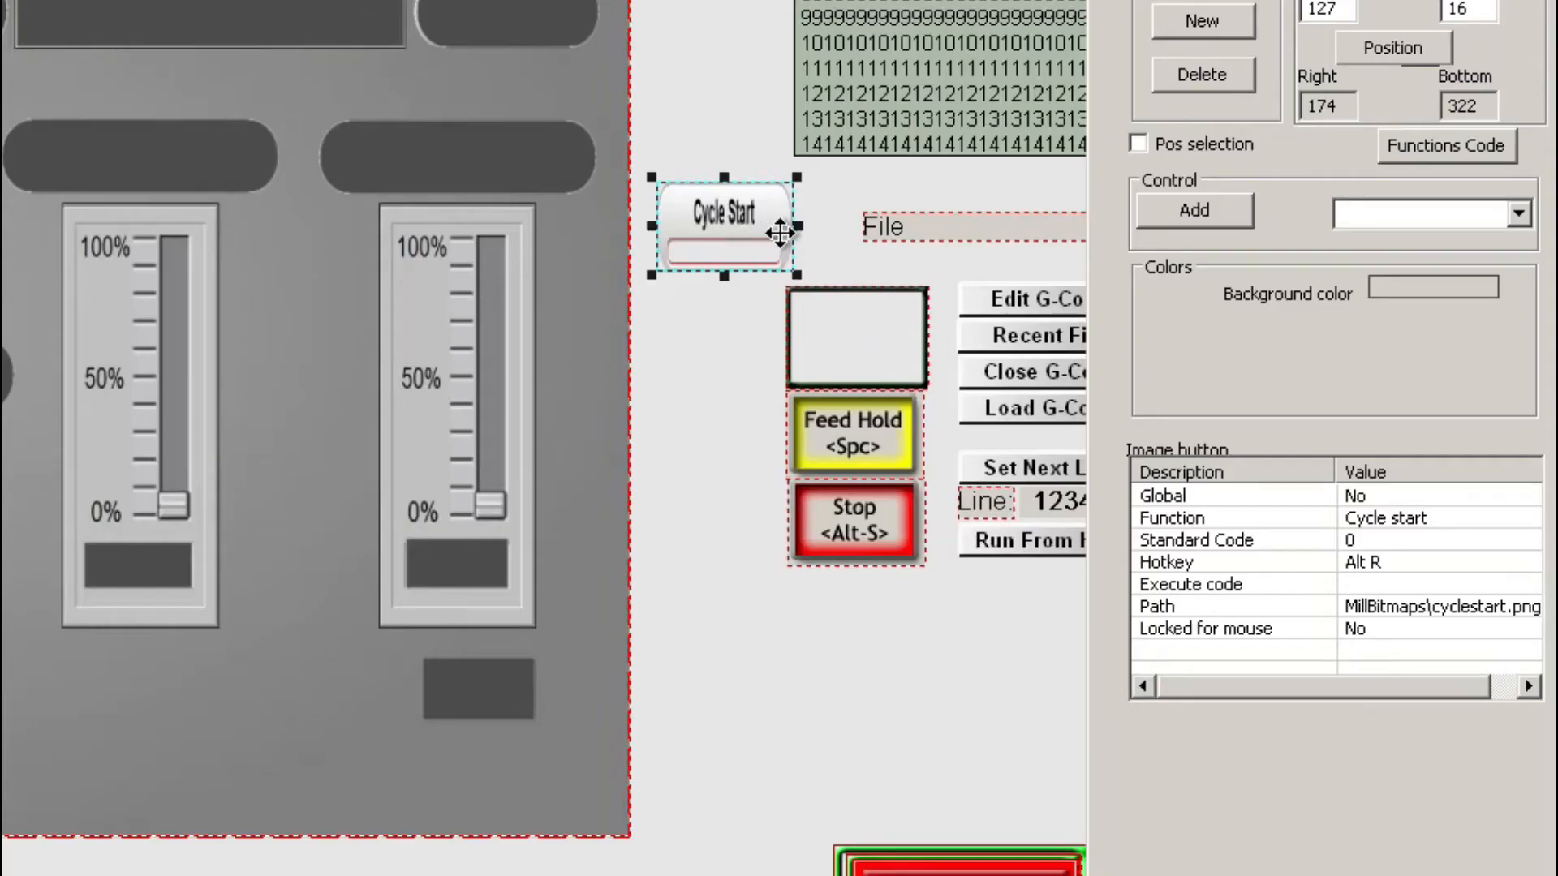
Step: Place the Cycle Start button over the dark slot above the first slider and resize it to about 175 × 43
left_click_drag(772, 244, 792, 696)
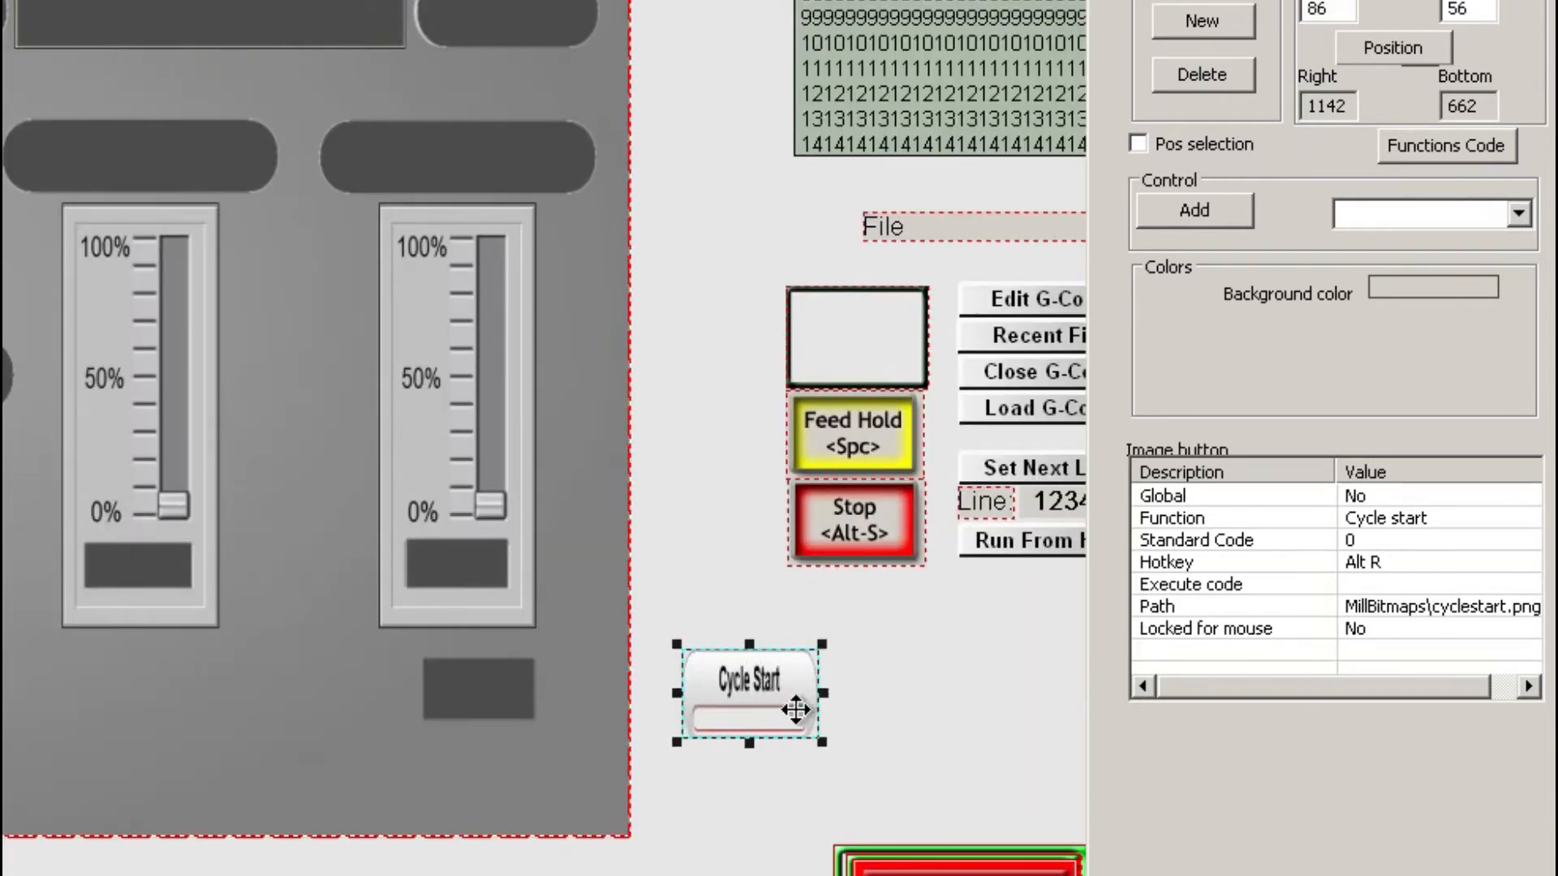
left_click_drag(824, 694, 937, 693)
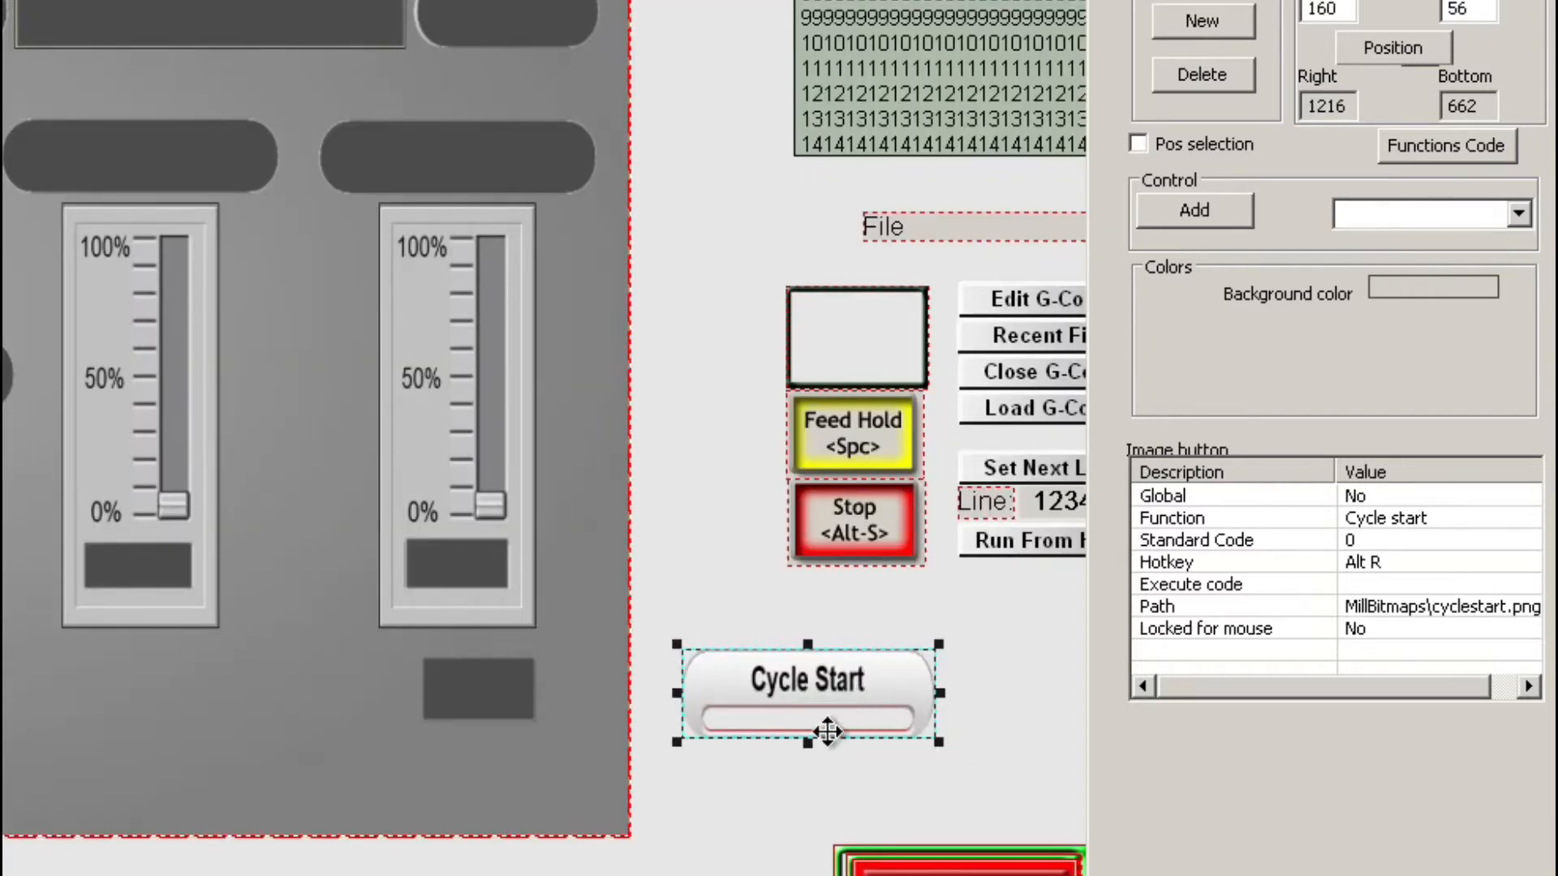
left_click_drag(808, 740, 808, 722)
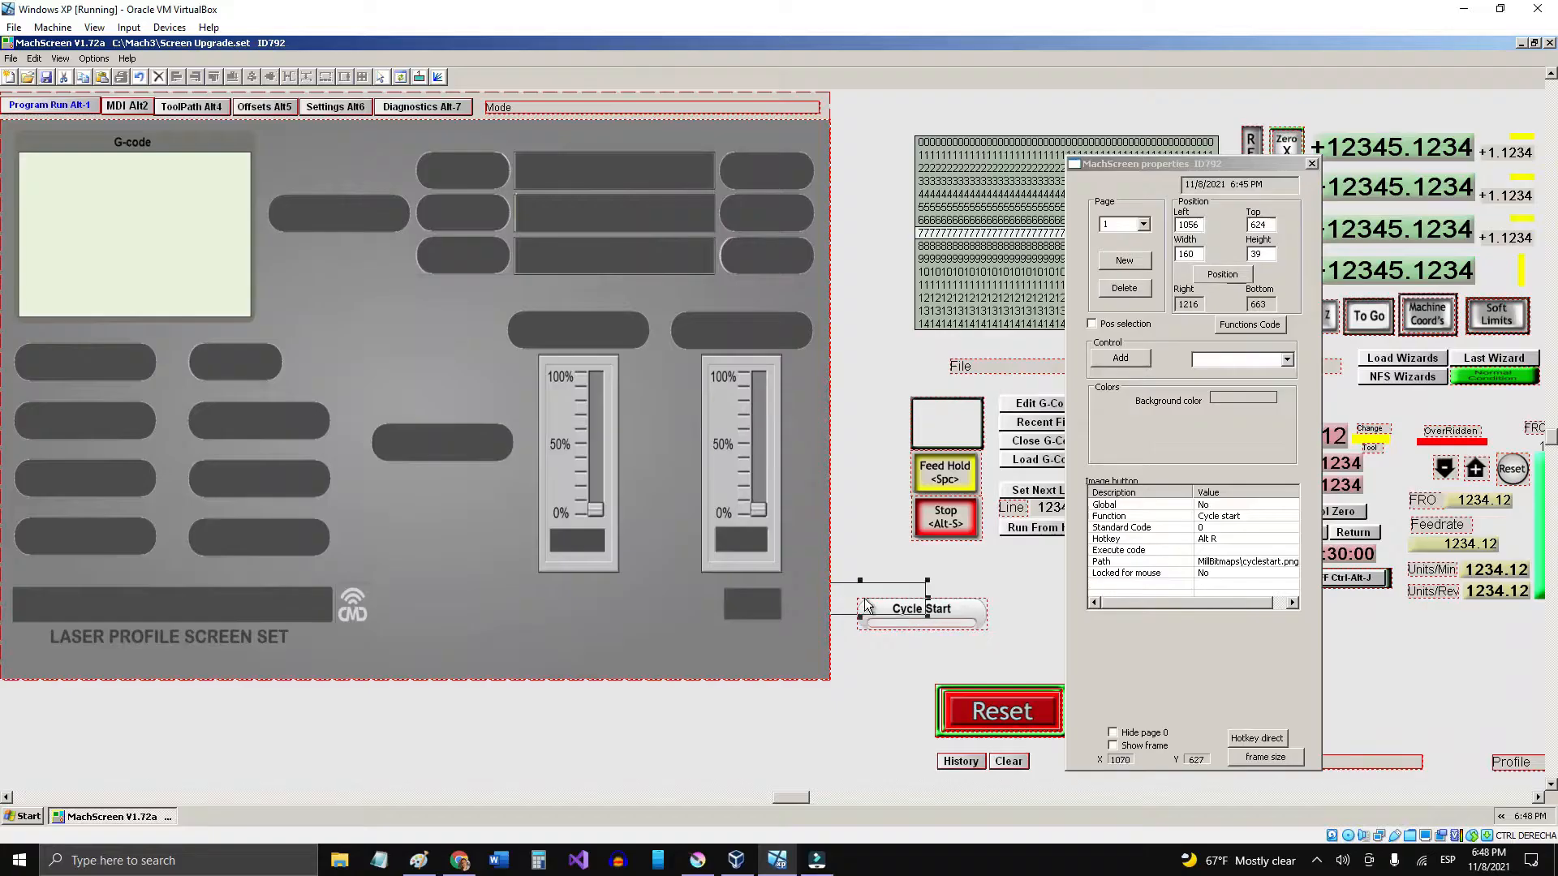
mouse_move(580, 334)
left_mouse_down()
mouse_move(651, 327)
mouse_move(579, 352)
left_mouse_up()
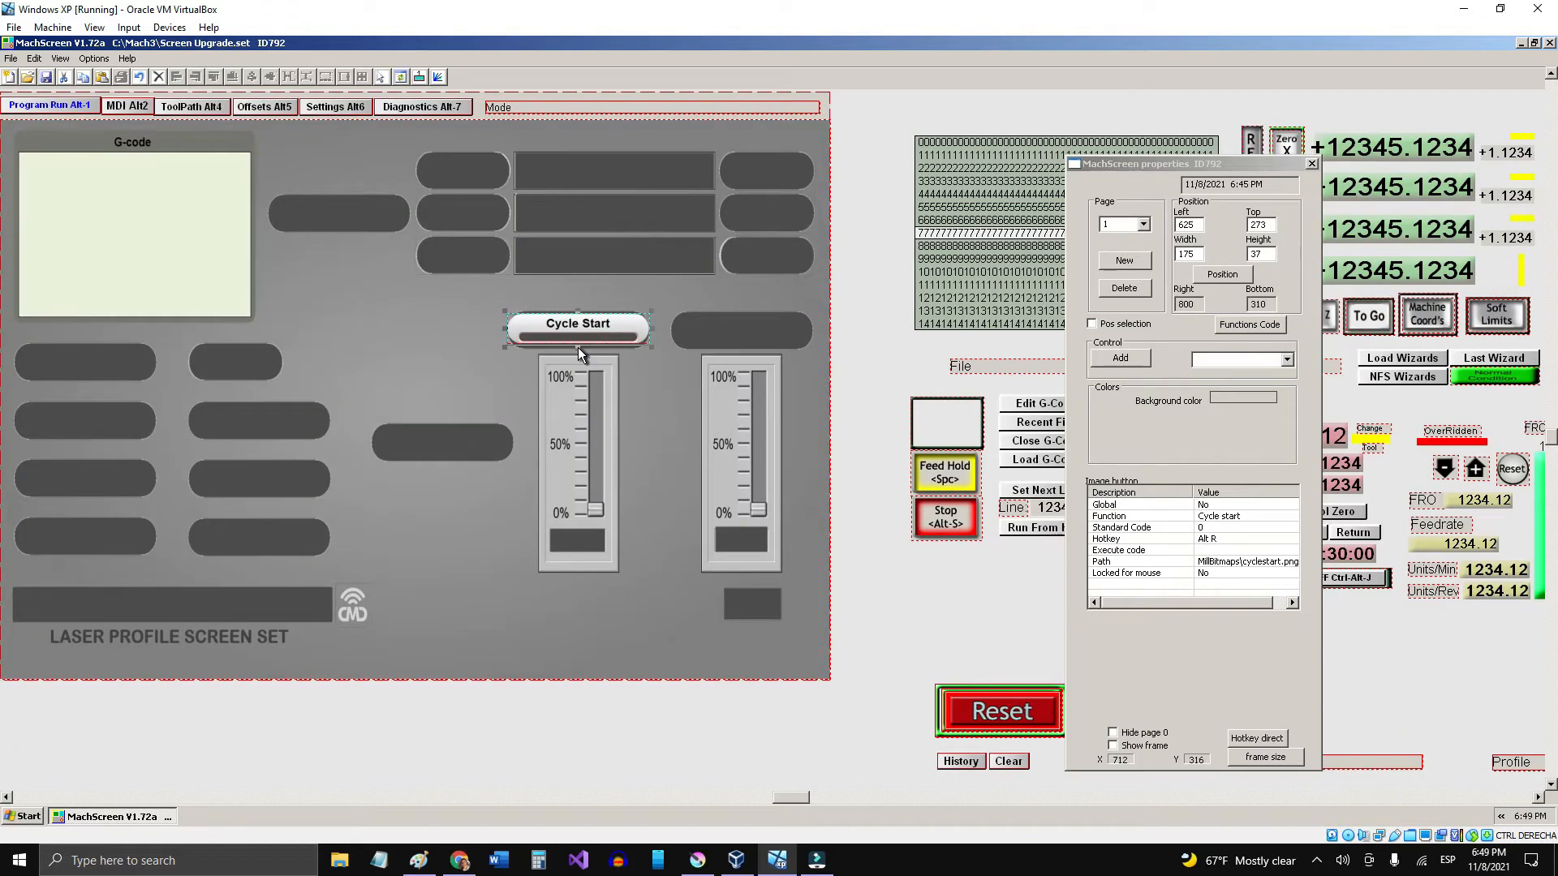
left_click_drag(578, 347, 578, 352)
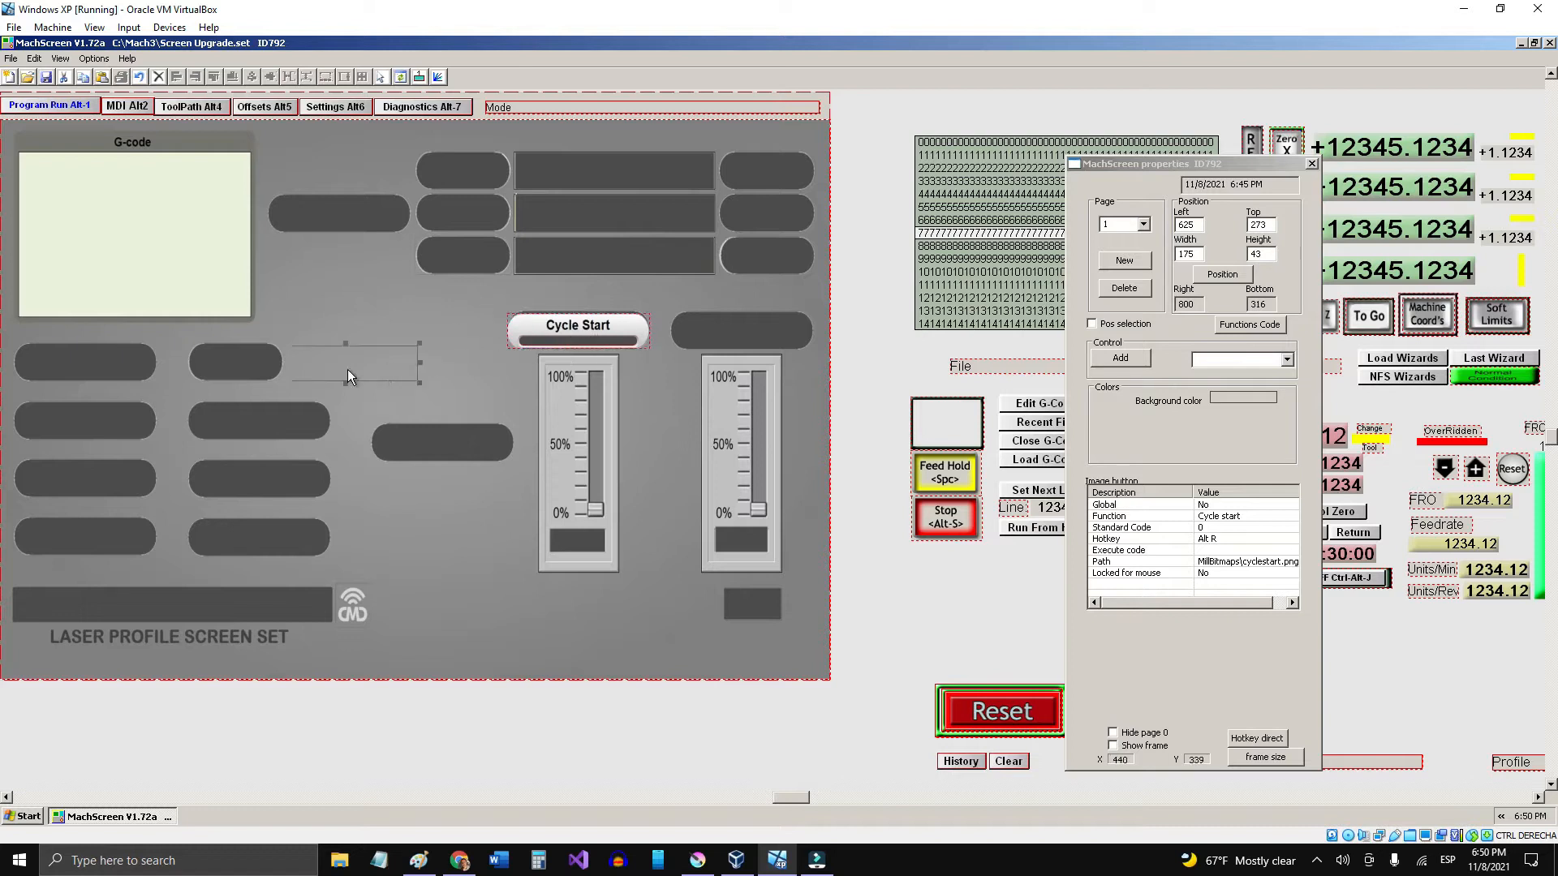
Step: Move the Cycle Start button into the dark slot directly below the G-code display and nudge it into alignment with the slot
left_click(98, 372)
left_click_drag(96, 367, 99, 364)
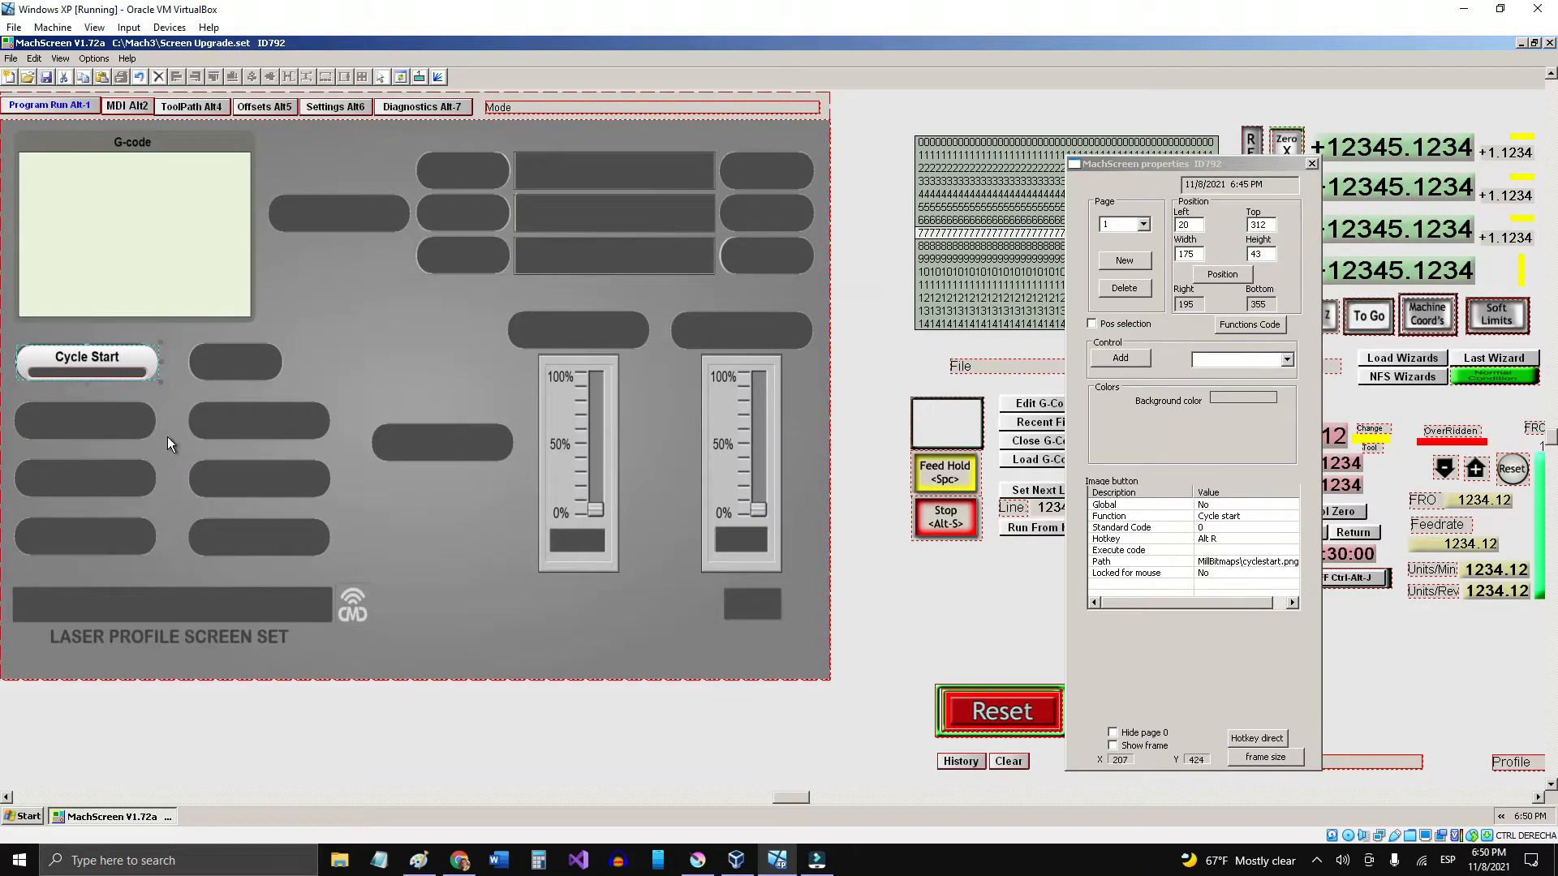
key("Up")
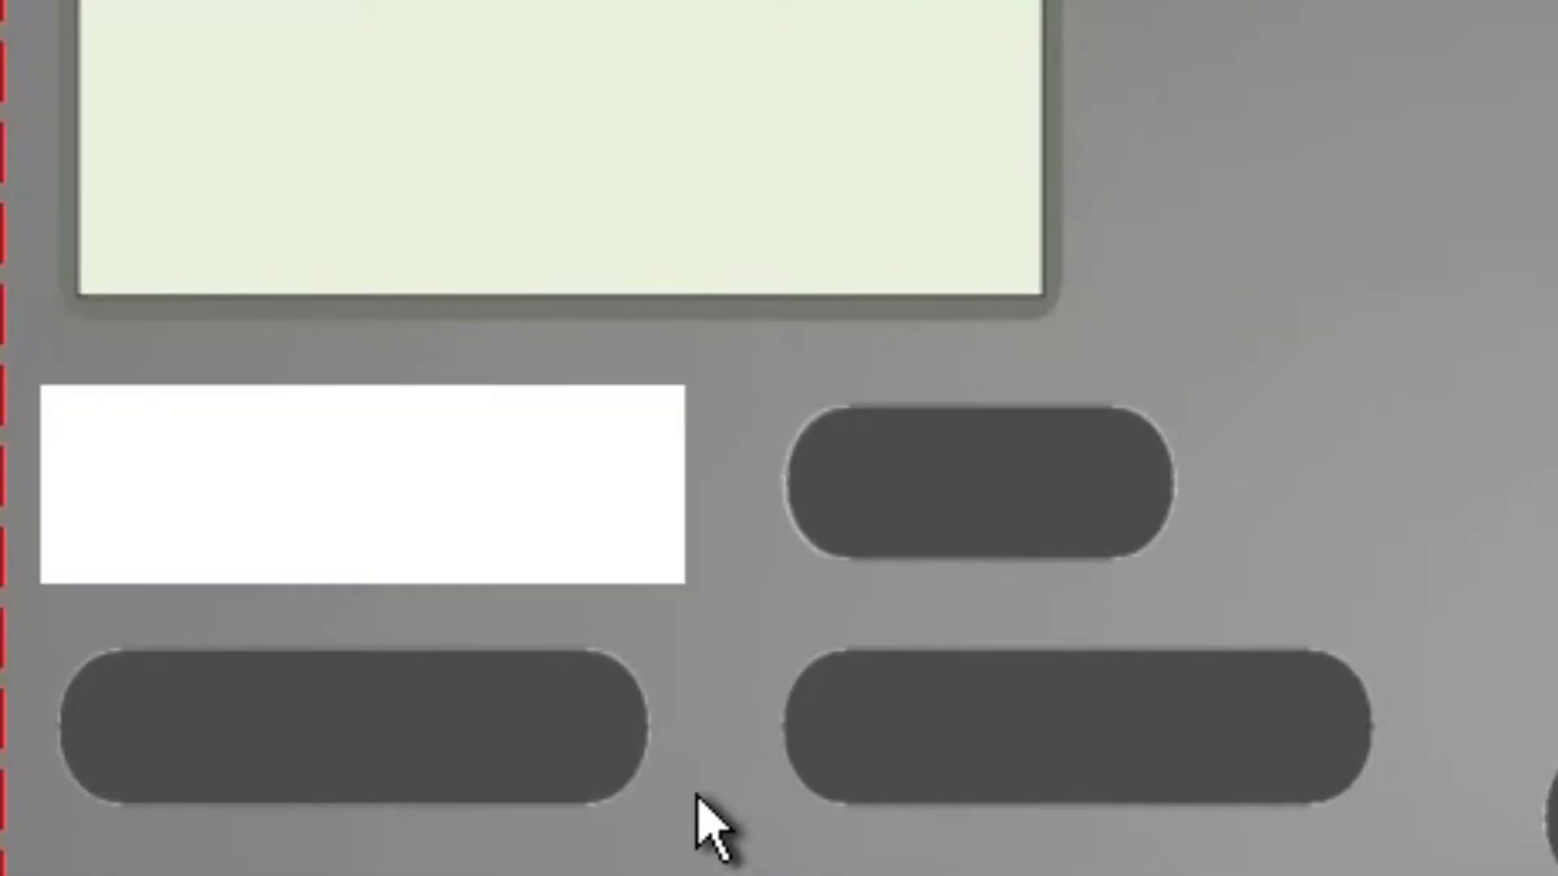
key("Left")
key("Left")
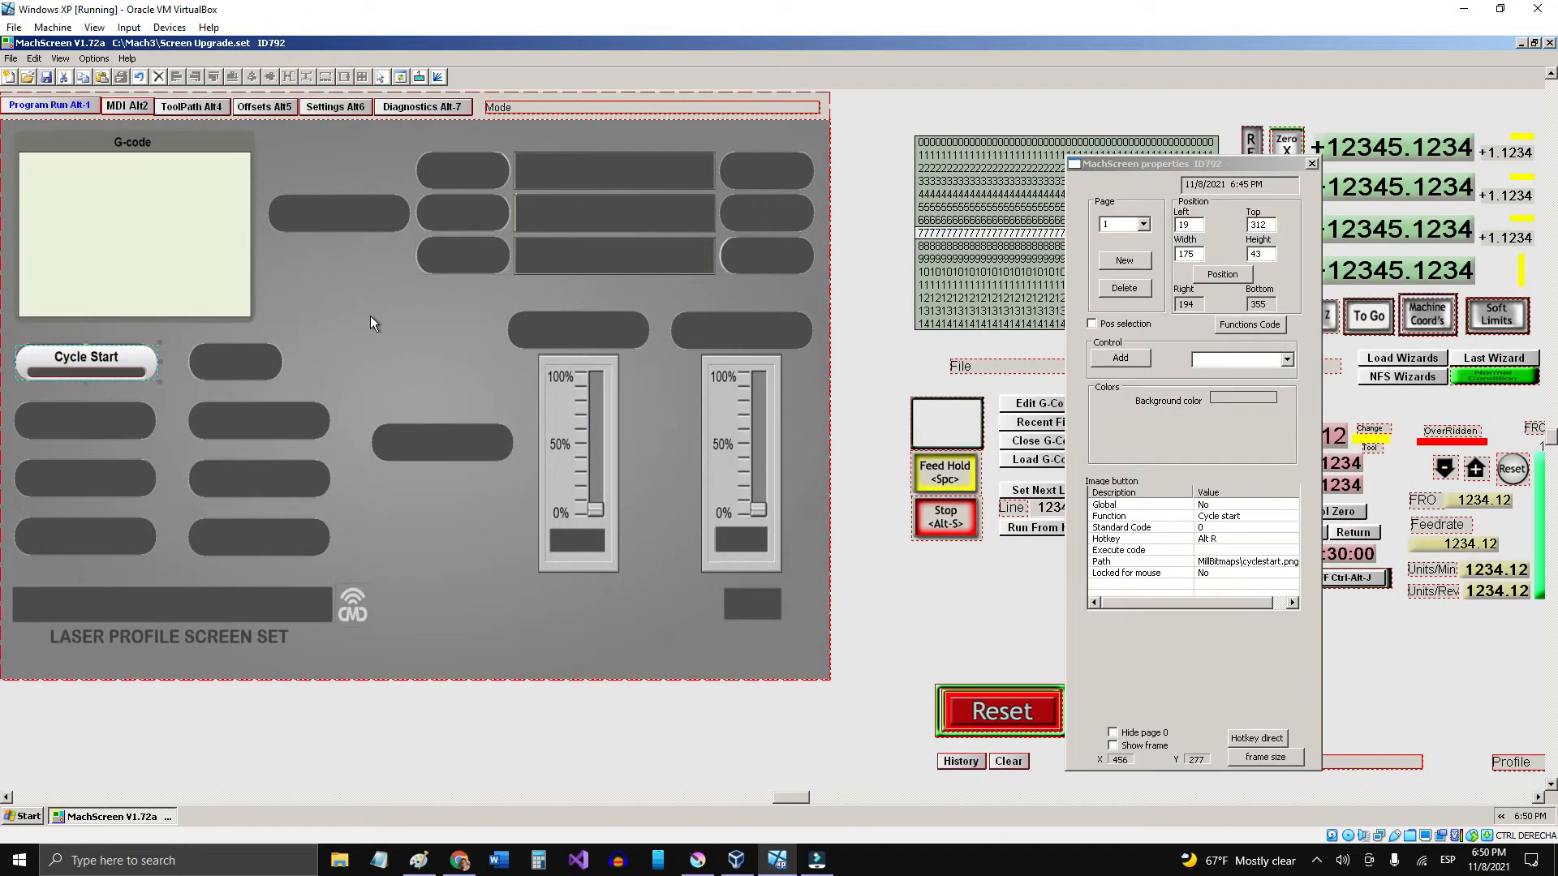
left_click(370, 318)
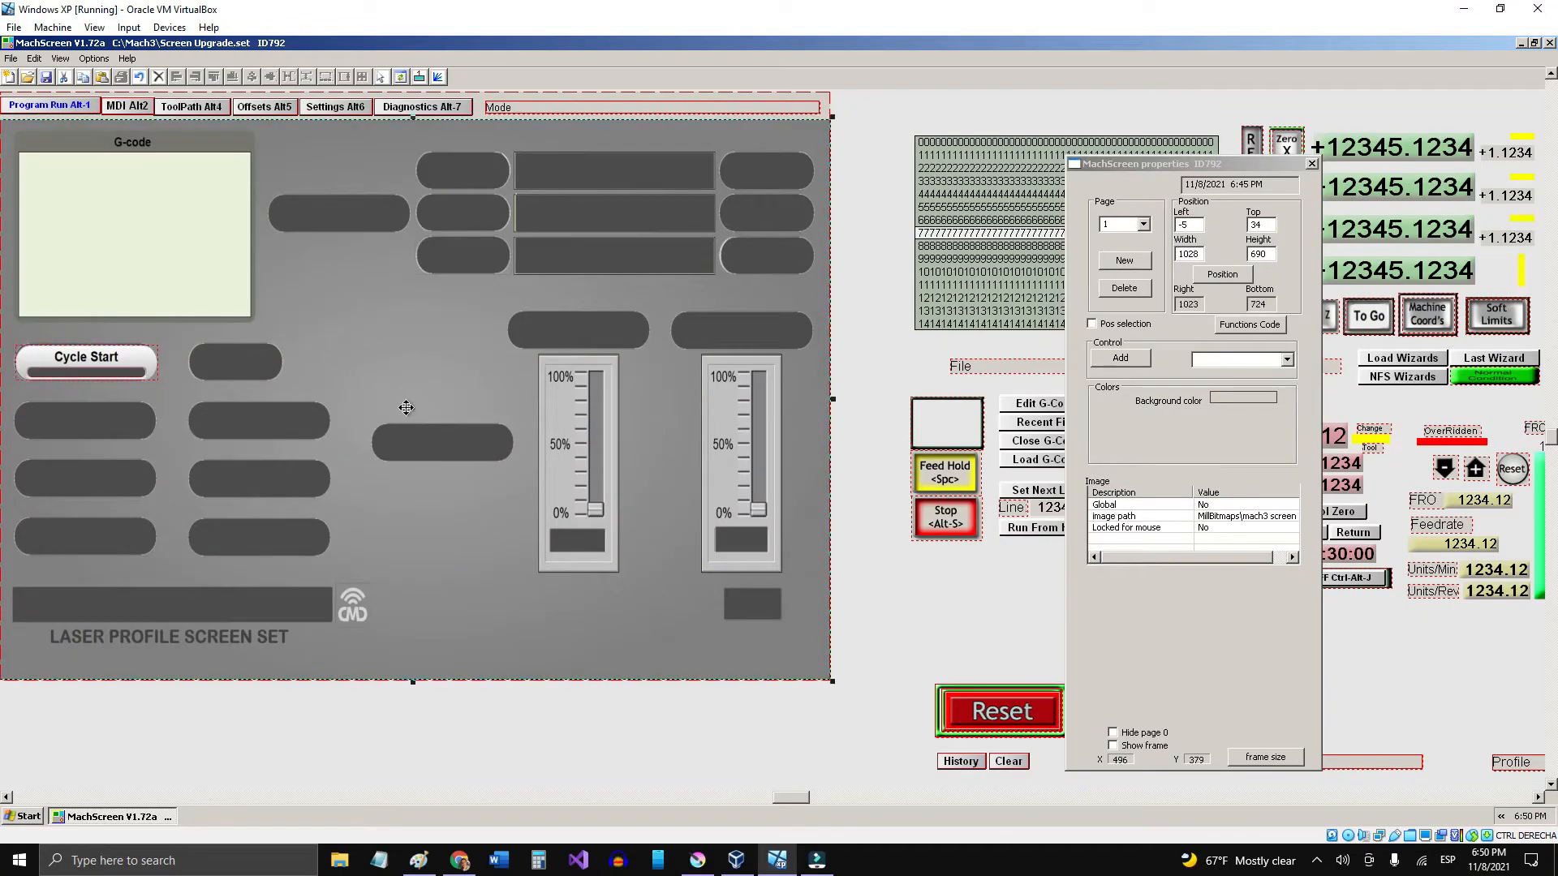
Step: Open the image path of the old yellow Feed Hold button for editing
left_click(954, 468)
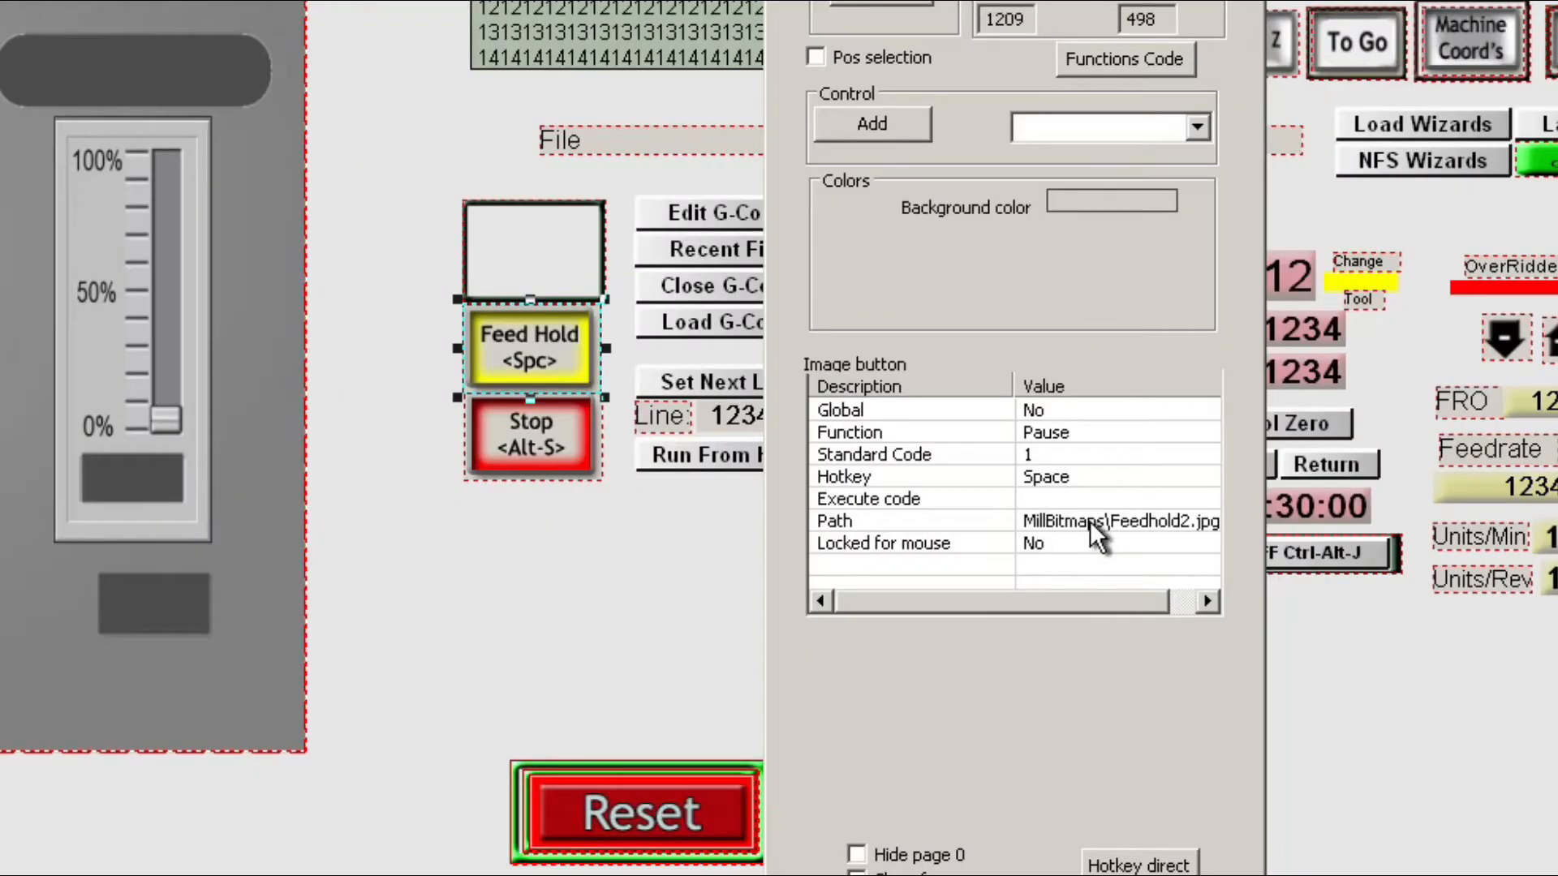
double_click(1089, 520)
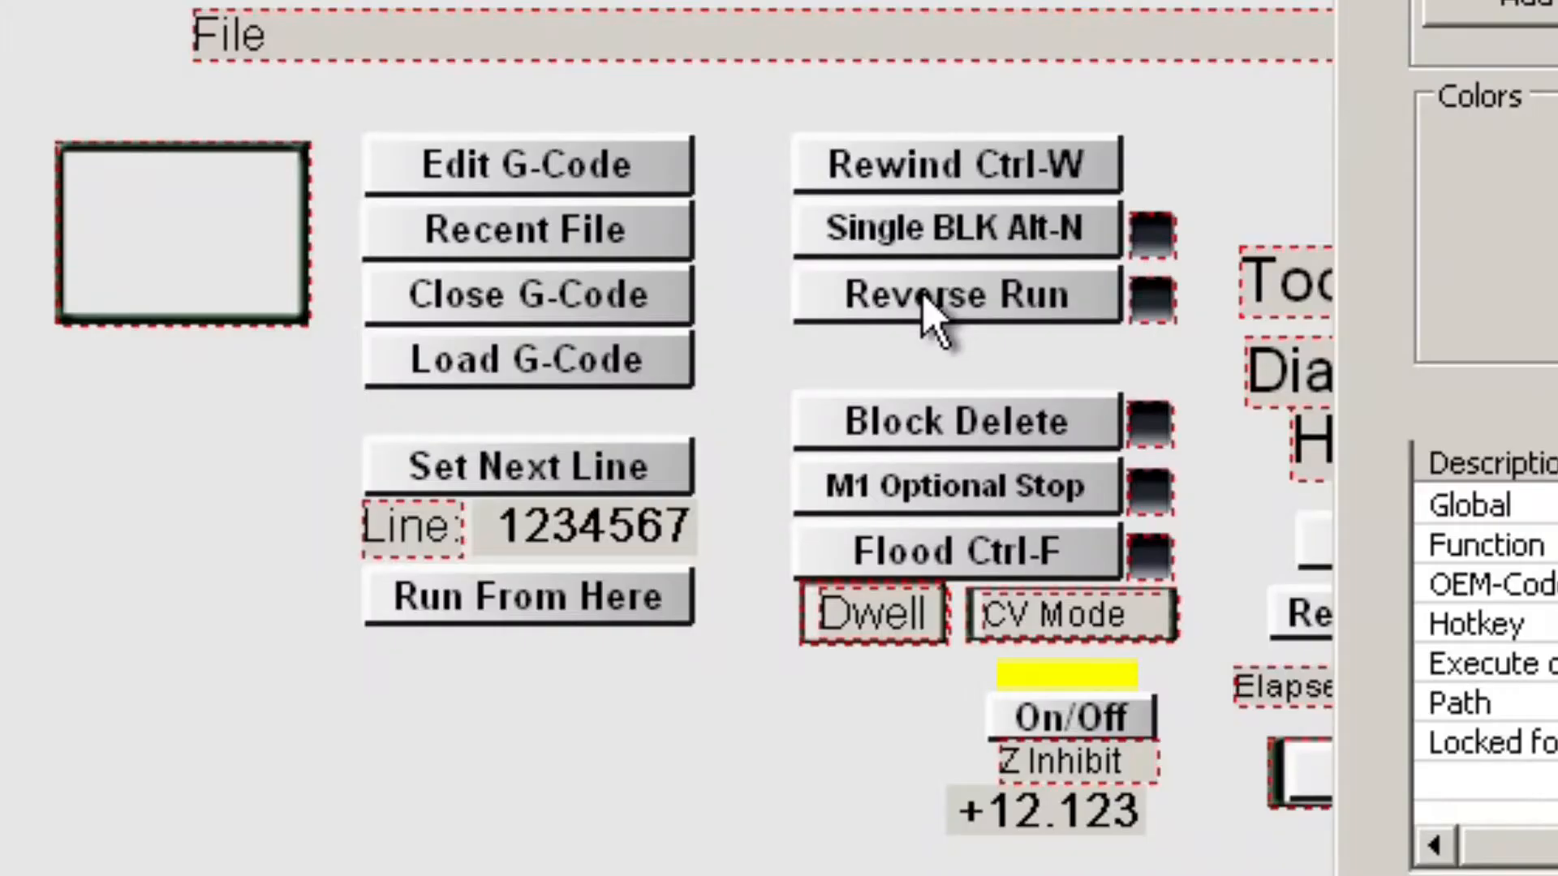
Step: Inspect the properties of the old Reverse Run and Load G-Code buttons and check the reference screen layout in Paint
left_click(1161, 443)
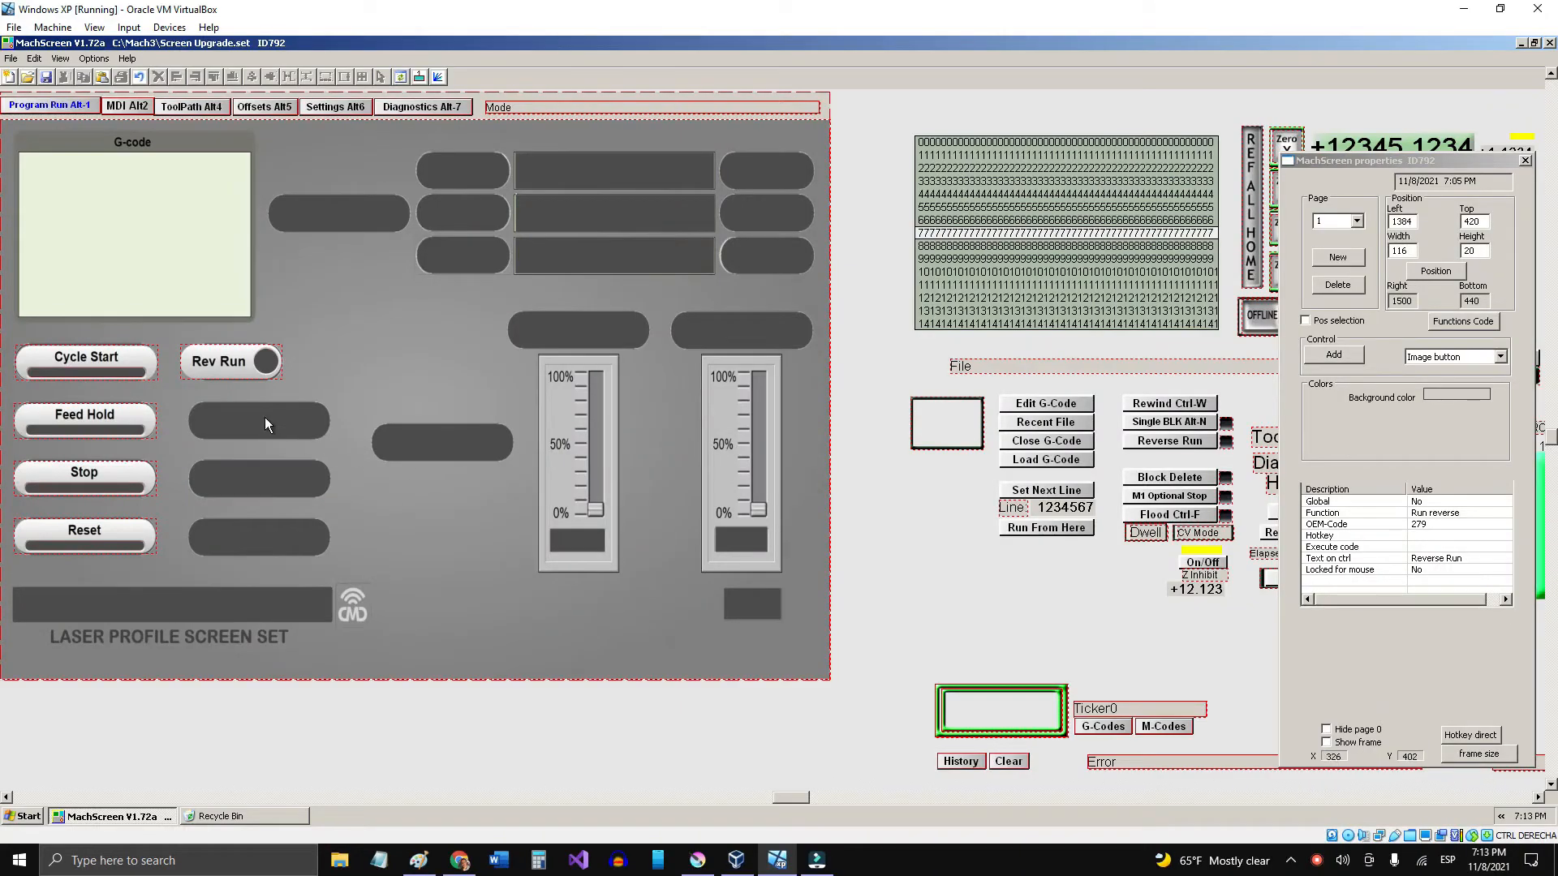
left_click(417, 868)
left_click(417, 862)
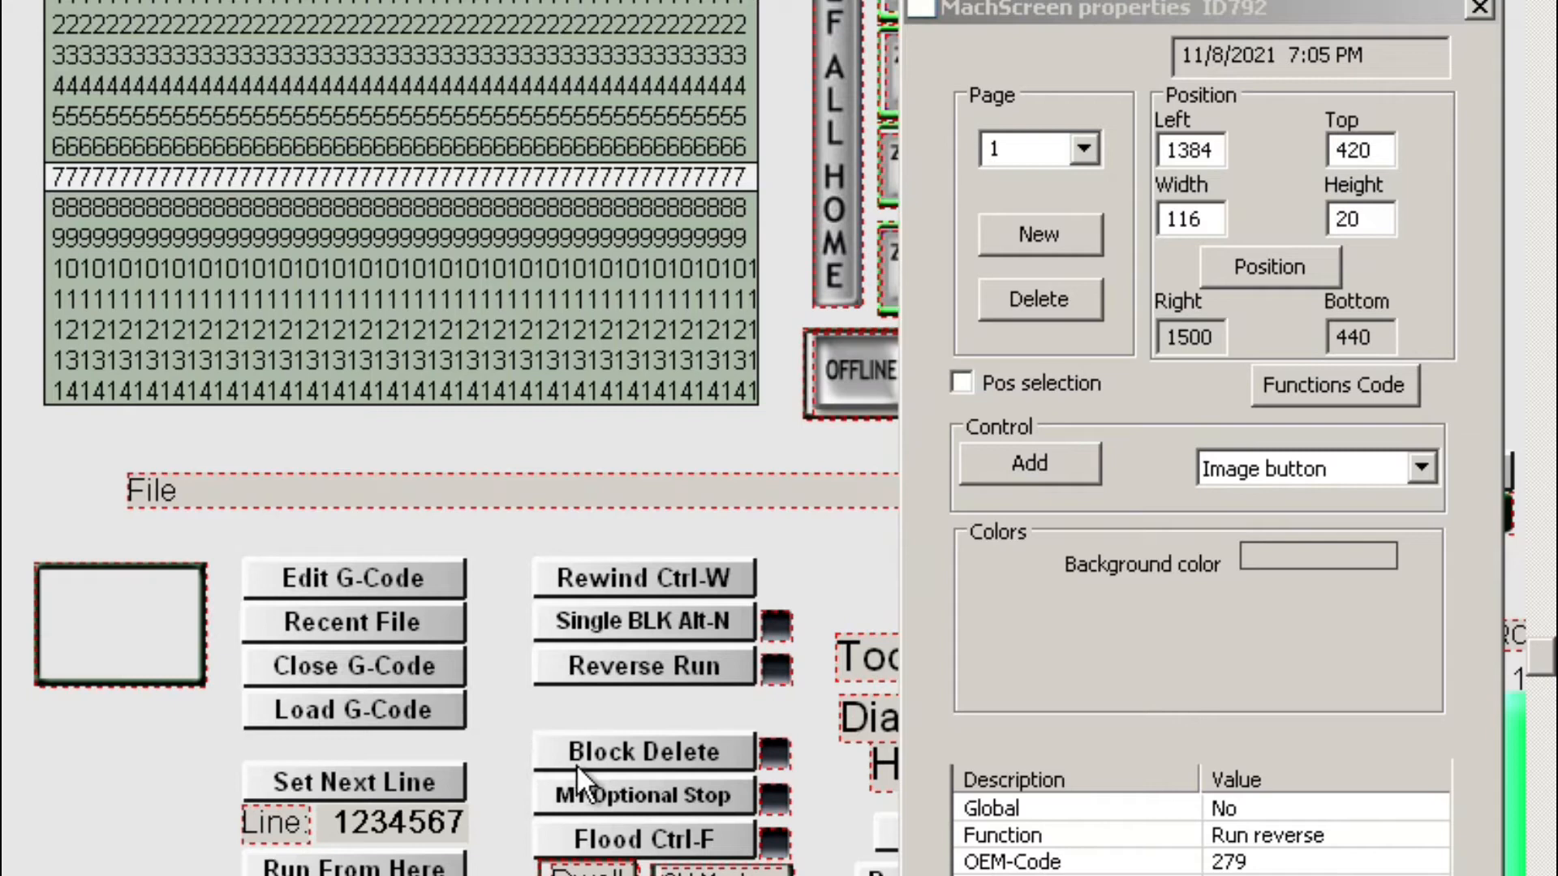
left_click(1046, 459)
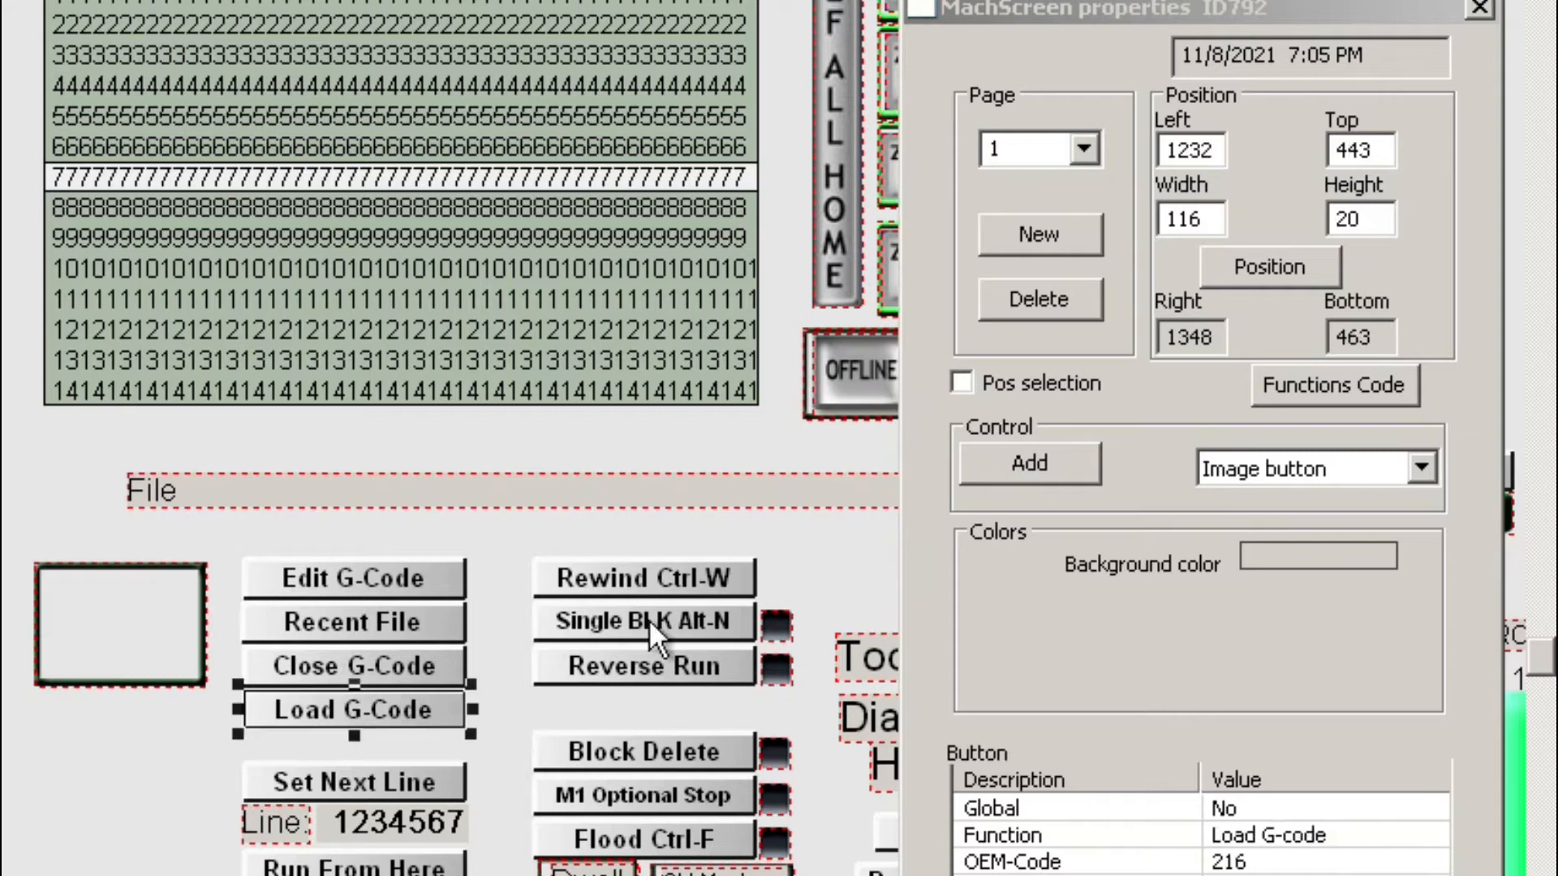
Step: Add a new image button that uses loadgcode.png from the MillBitmaps folder
left_click(1069, 464)
left_click_drag(260, 79, 644, 245)
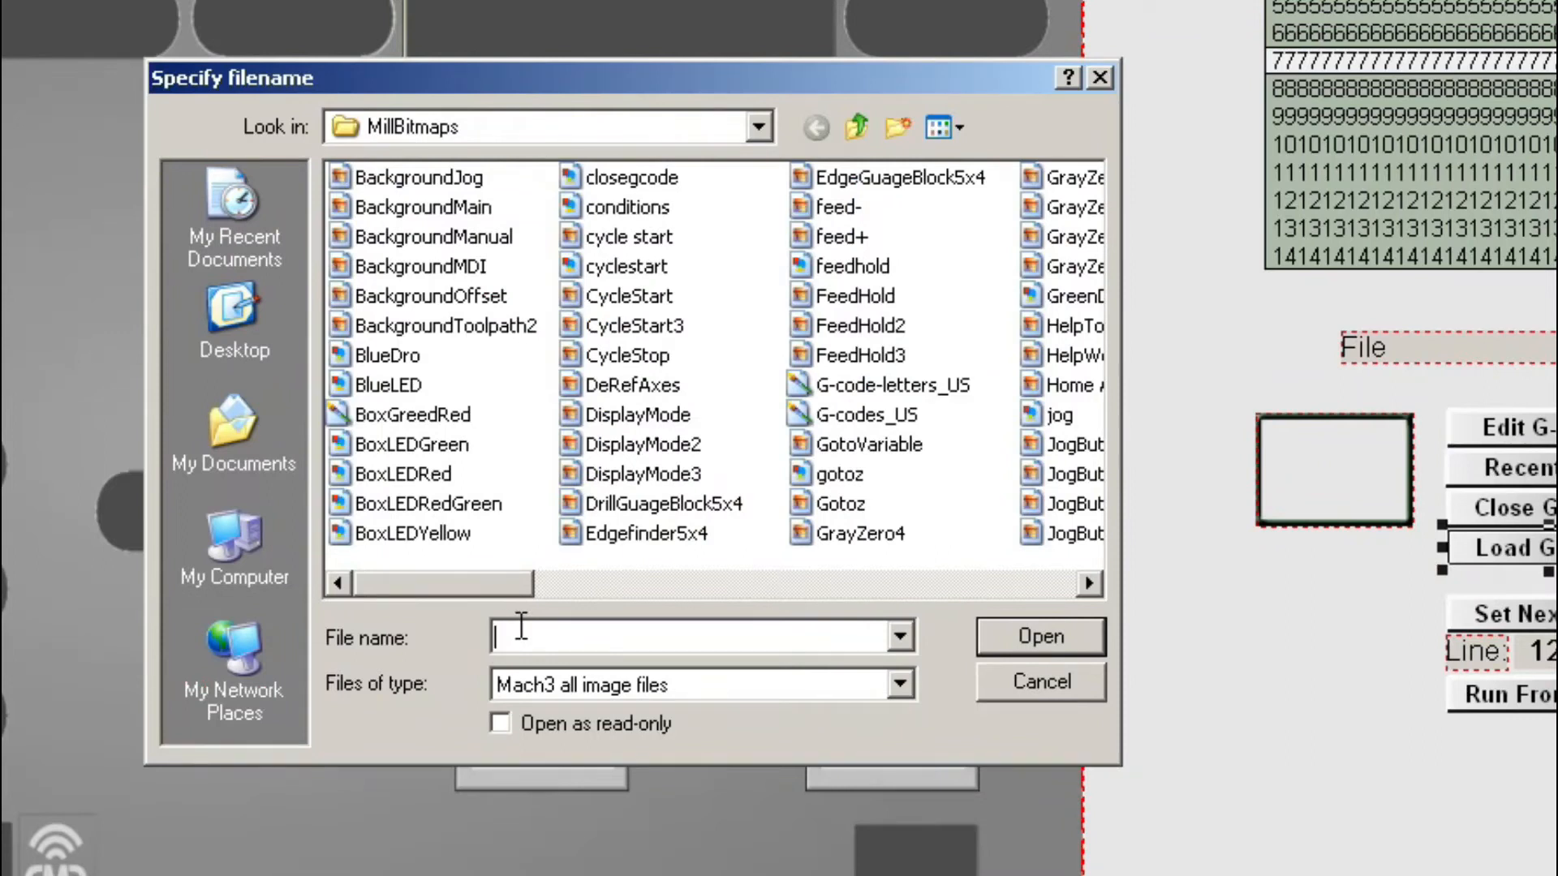
type("load")
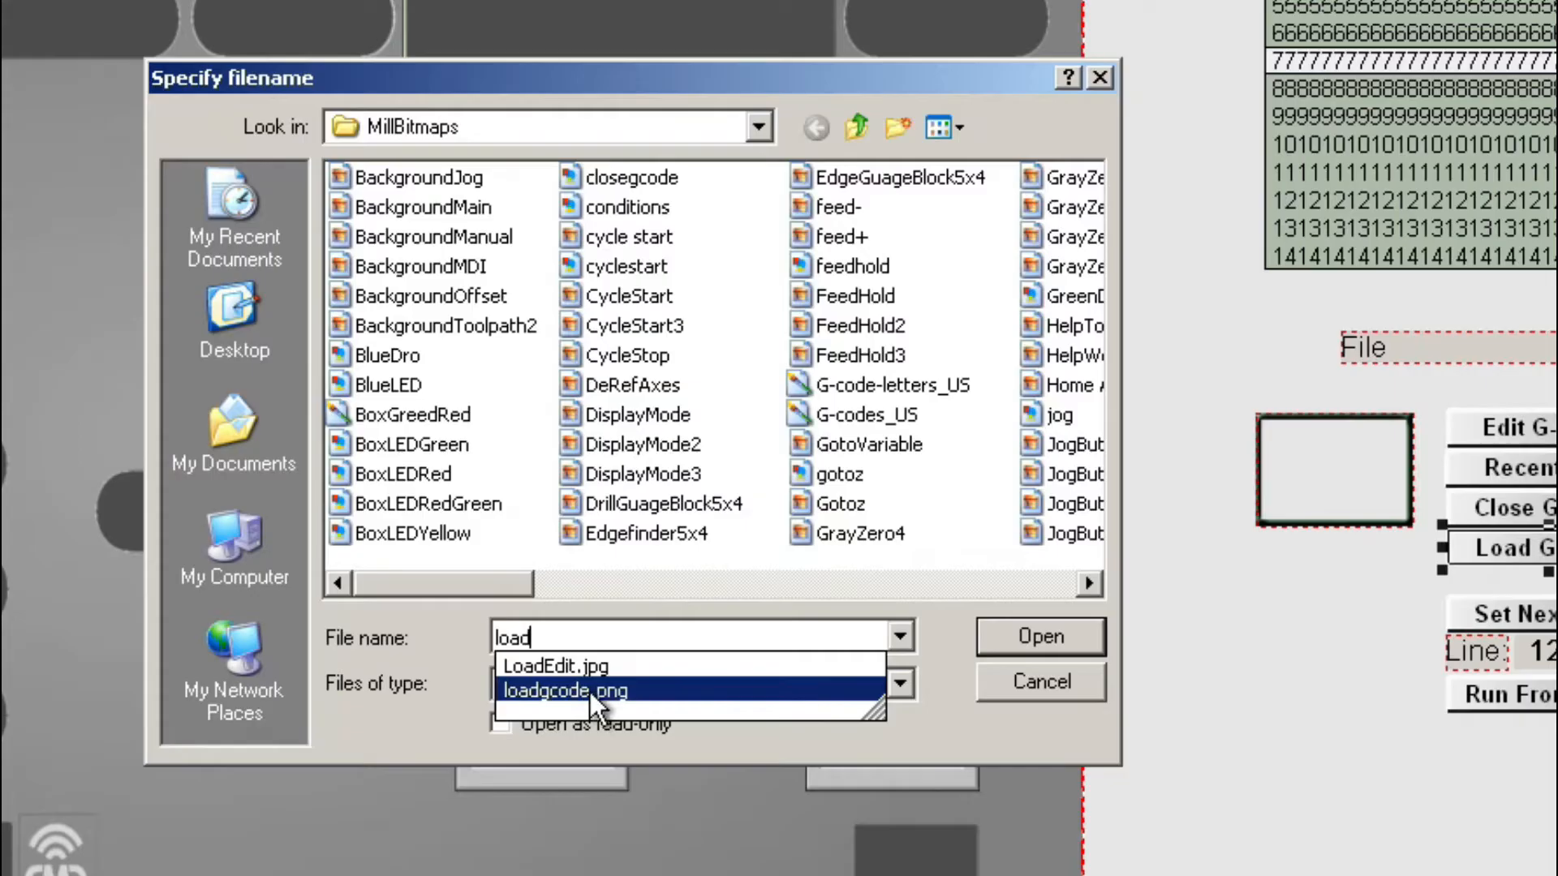
left_click(590, 691)
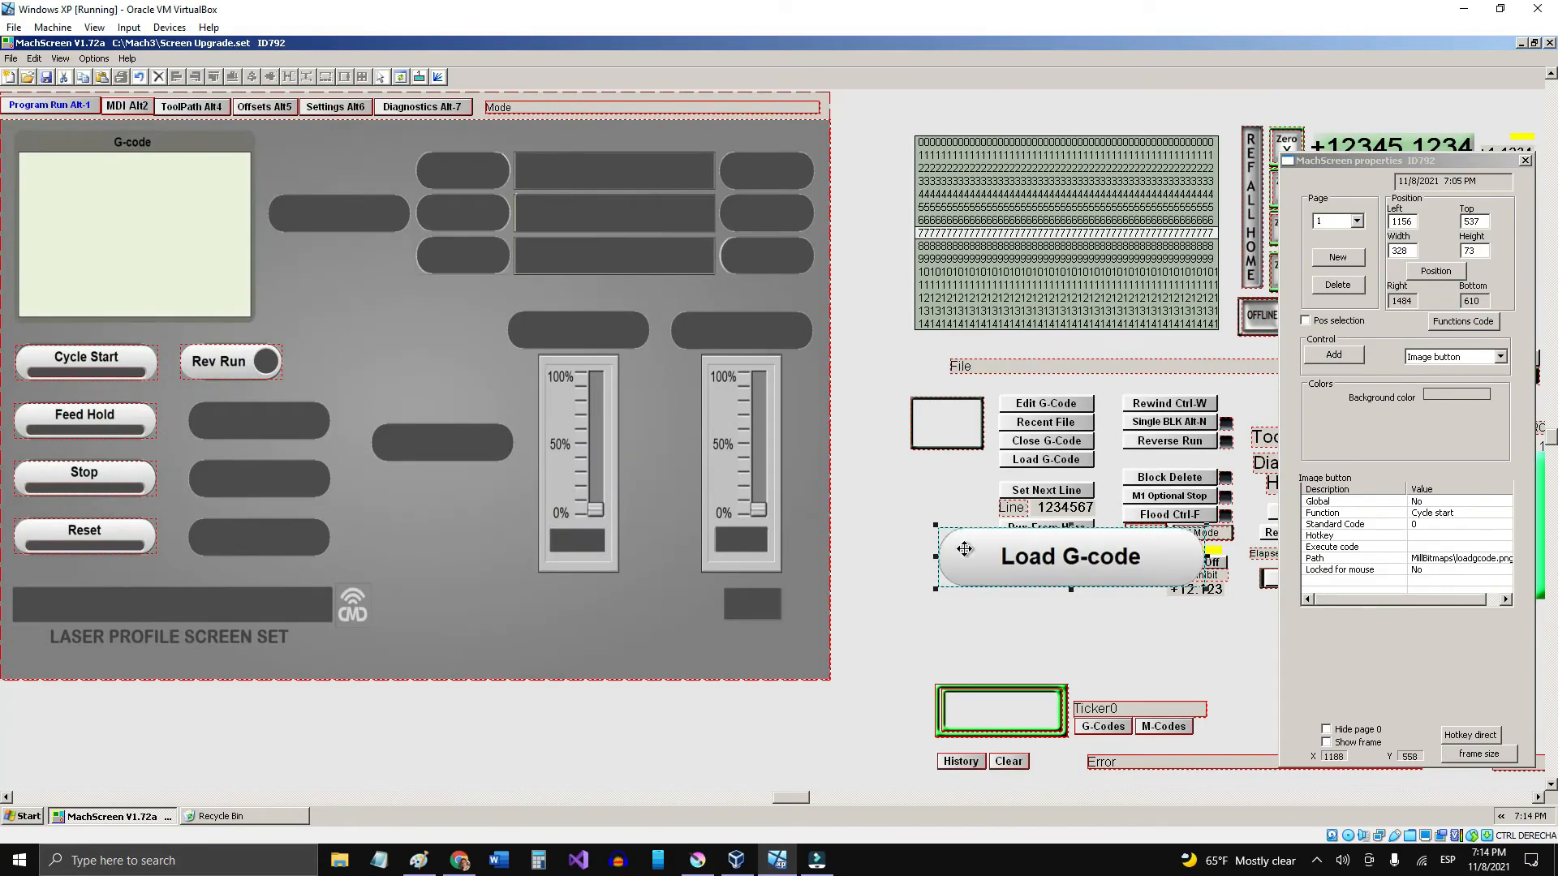
Step: Resize the new Load G-code image button to 175 × 43 and place it in the dark slot beside Feed Hold
left_click_drag(964, 549, 620, 717)
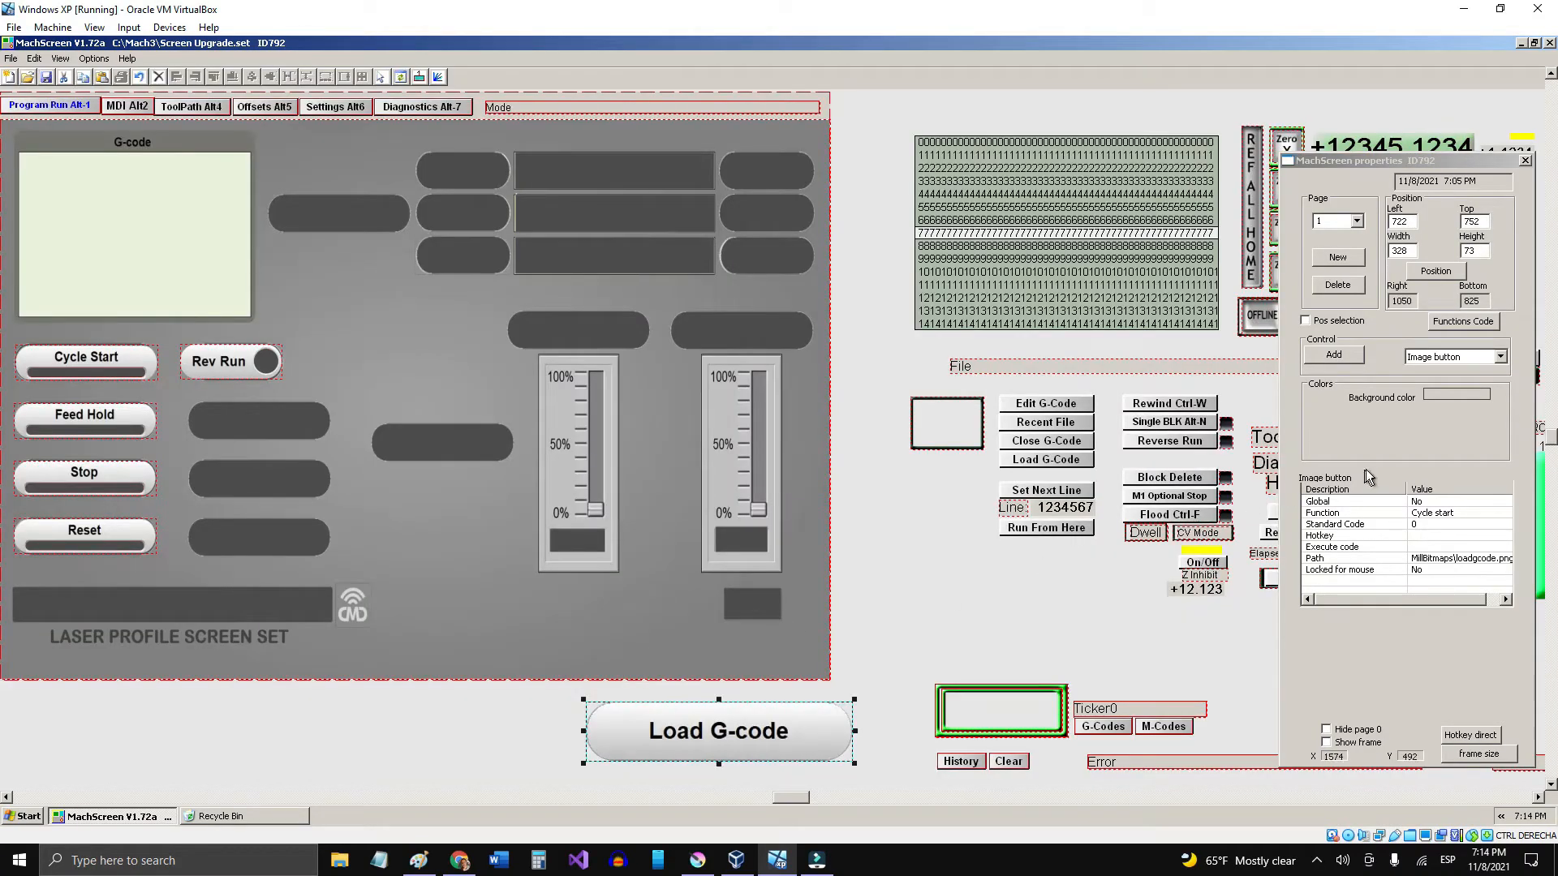
left_click_drag(1411, 252, 1366, 255)
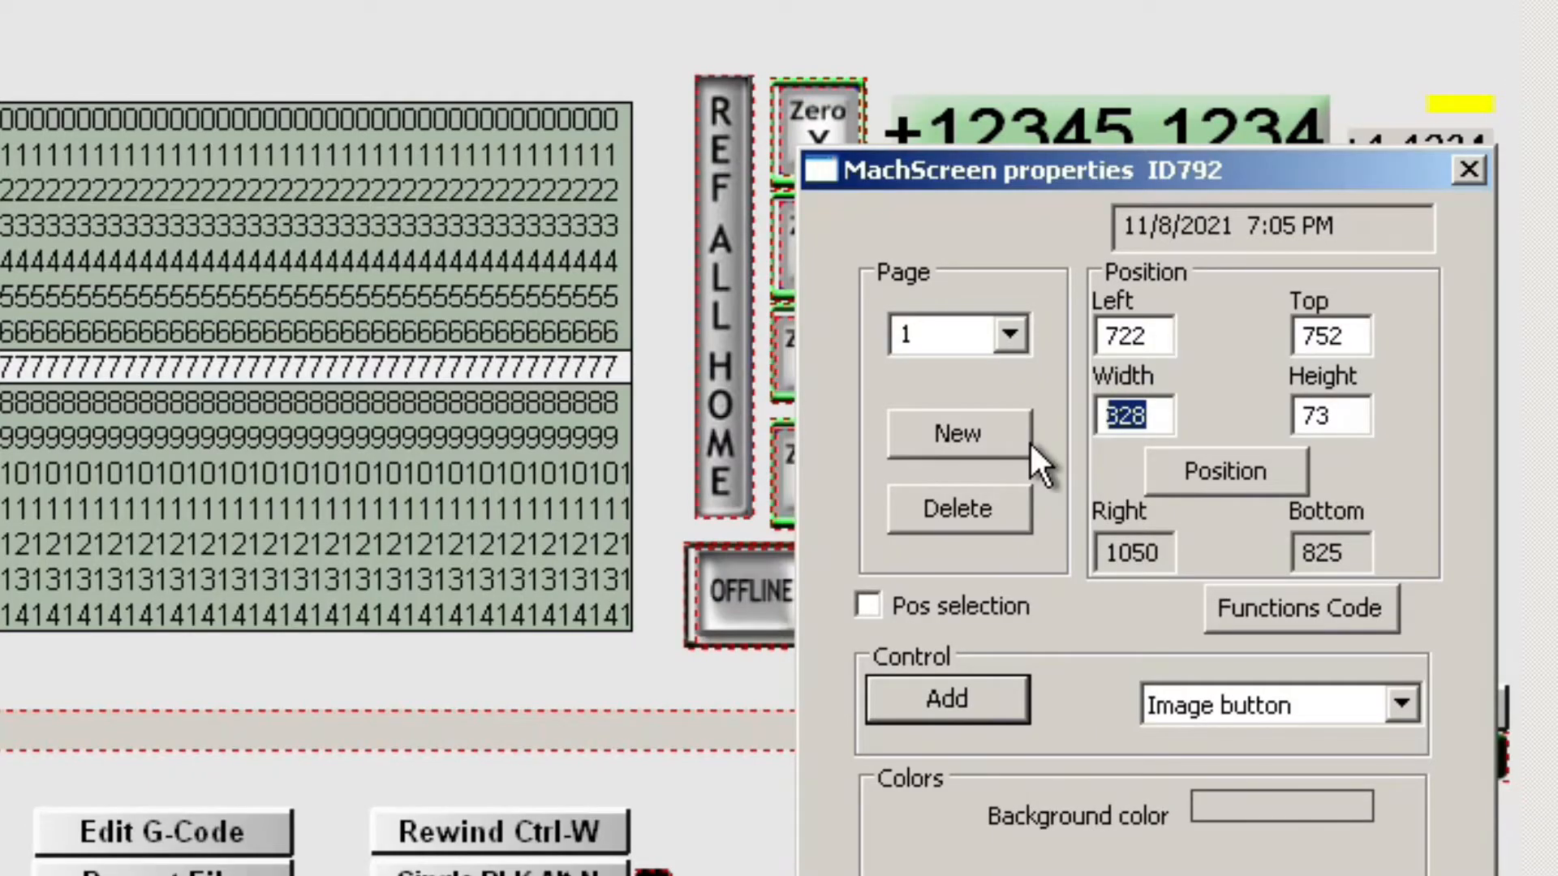
type("175")
key("Tab")
type("43")
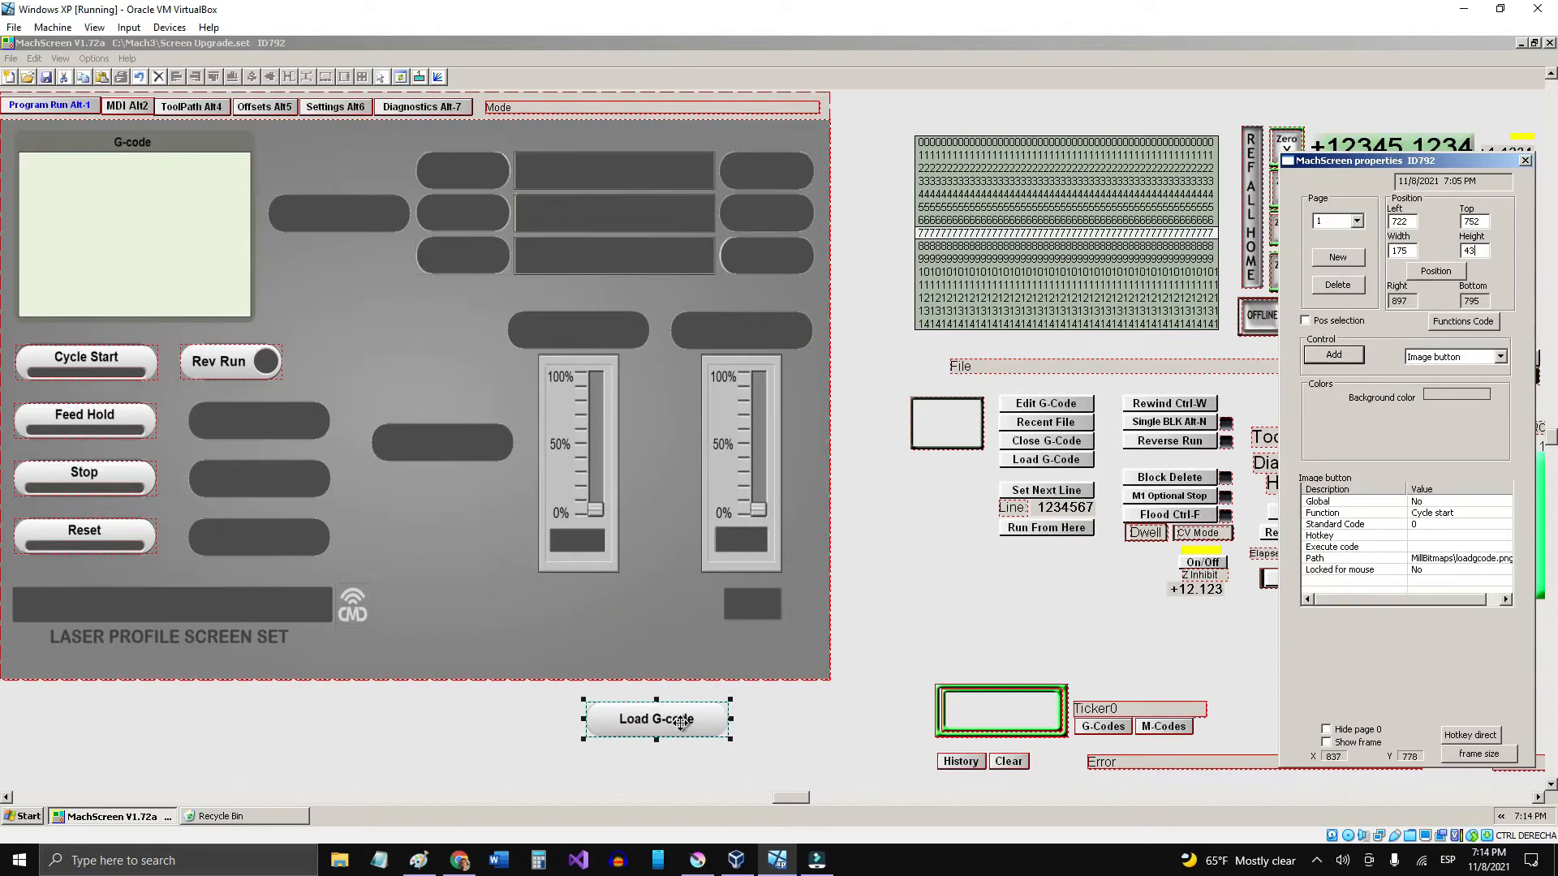
left_click(680, 724)
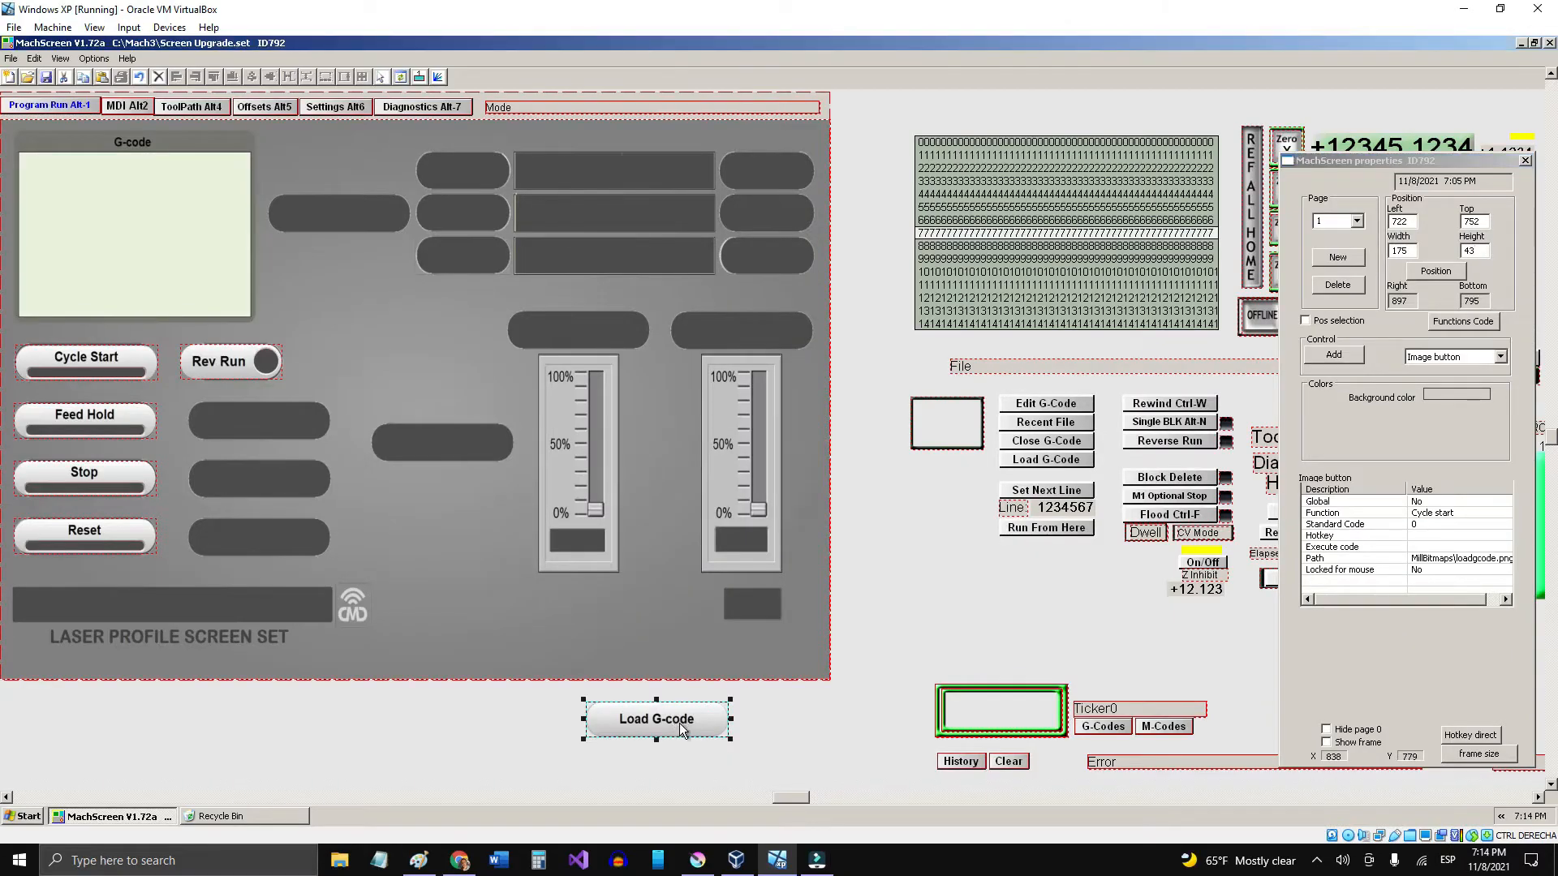
left_click(280, 422)
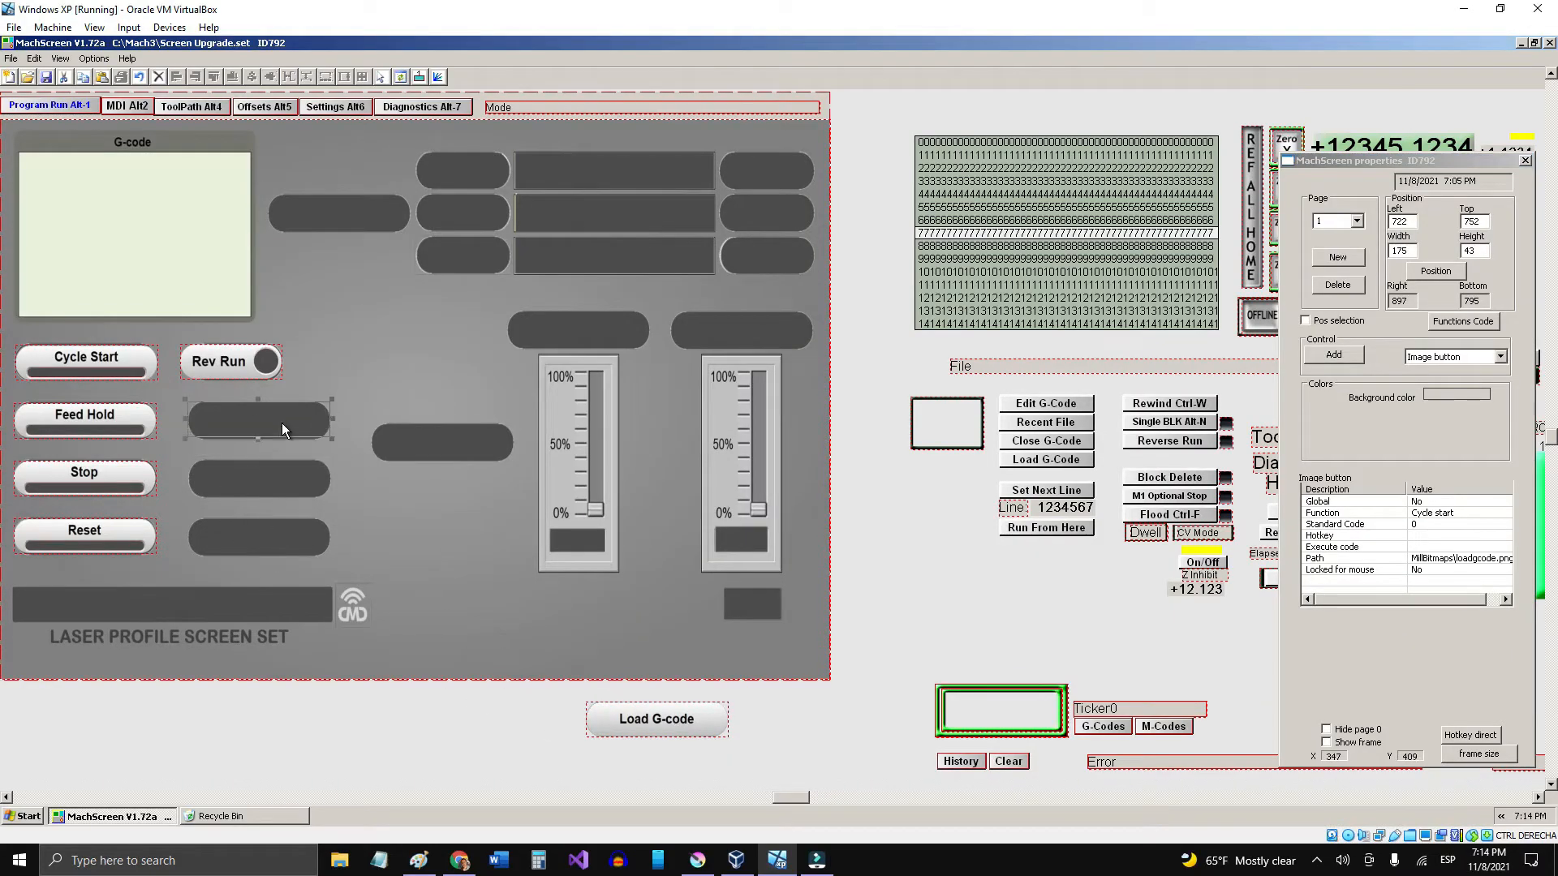
left_click_drag(280, 422, 278, 423)
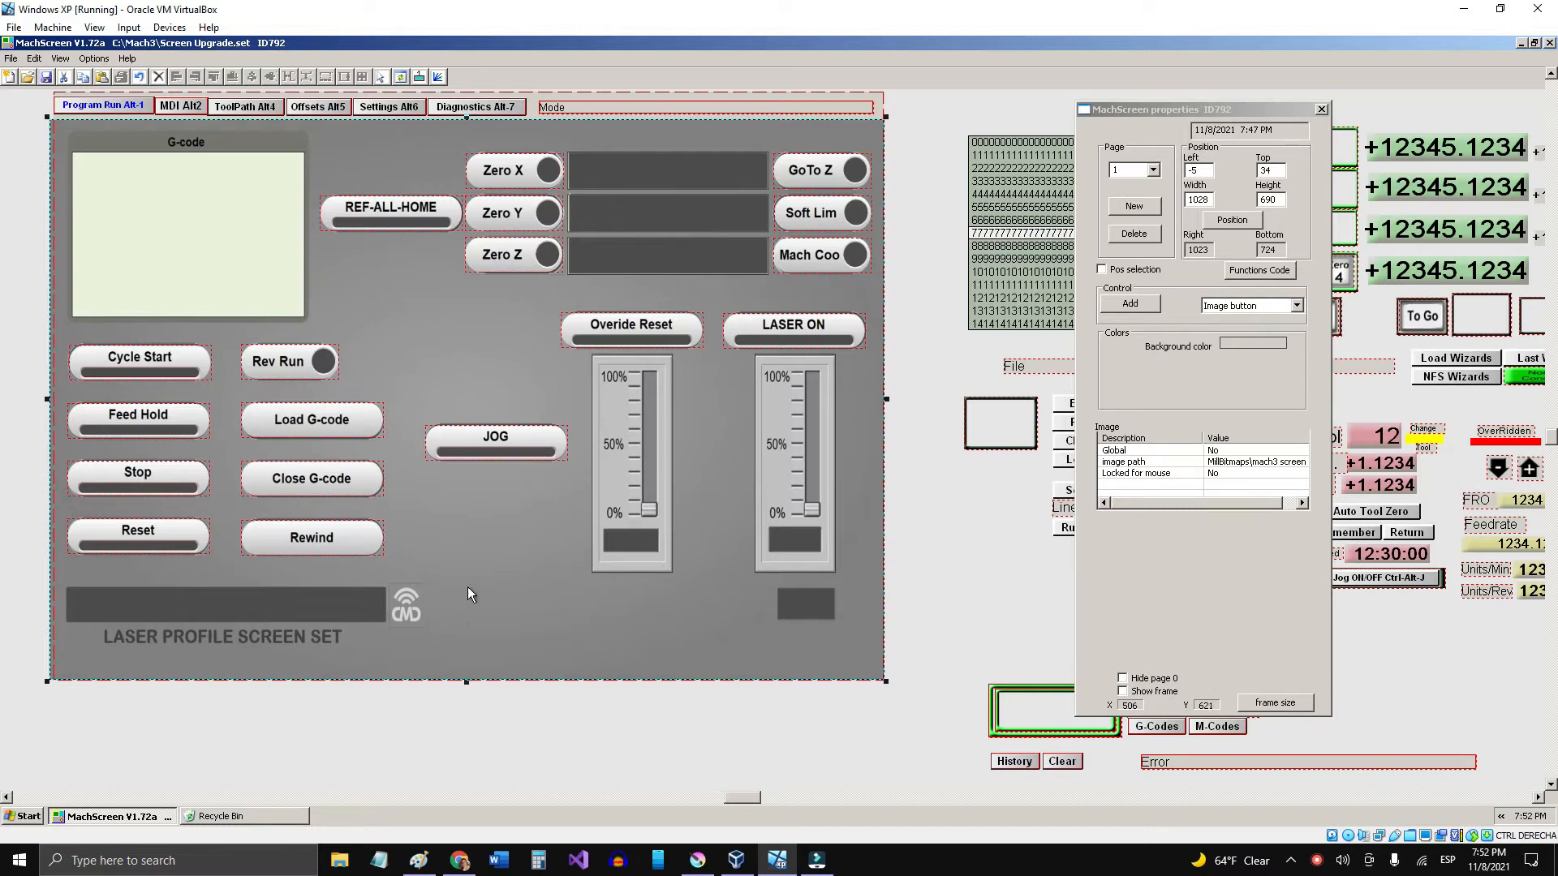
Step: Examine the function properties of the JOG, Feed Hold and Load G-code image buttons and compare the layout with the mock-up in Paint
left_click(469, 449)
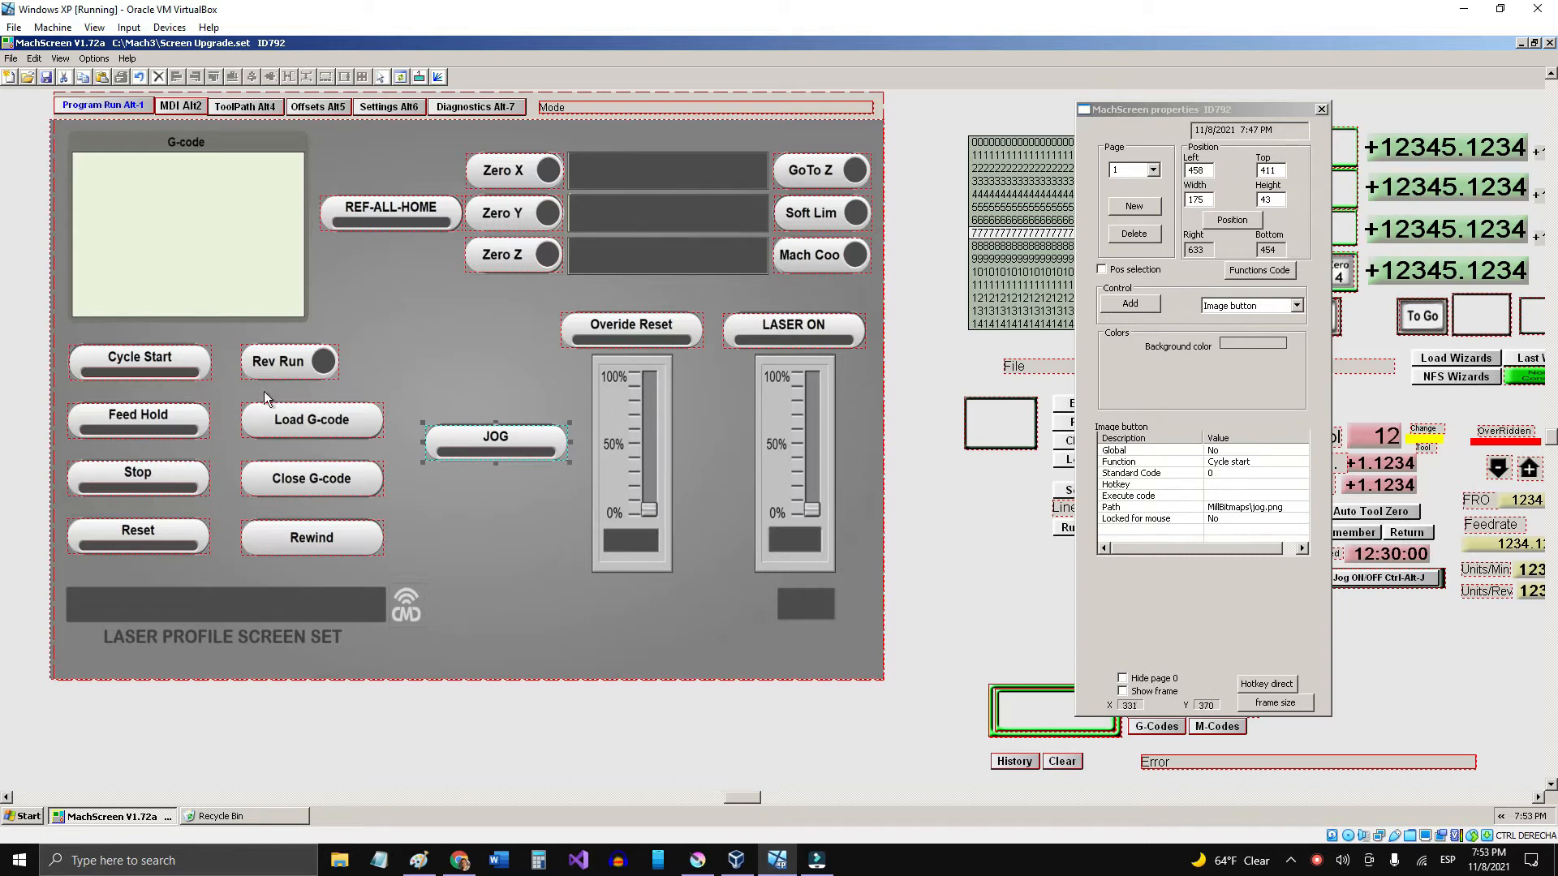
left_click(123, 358)
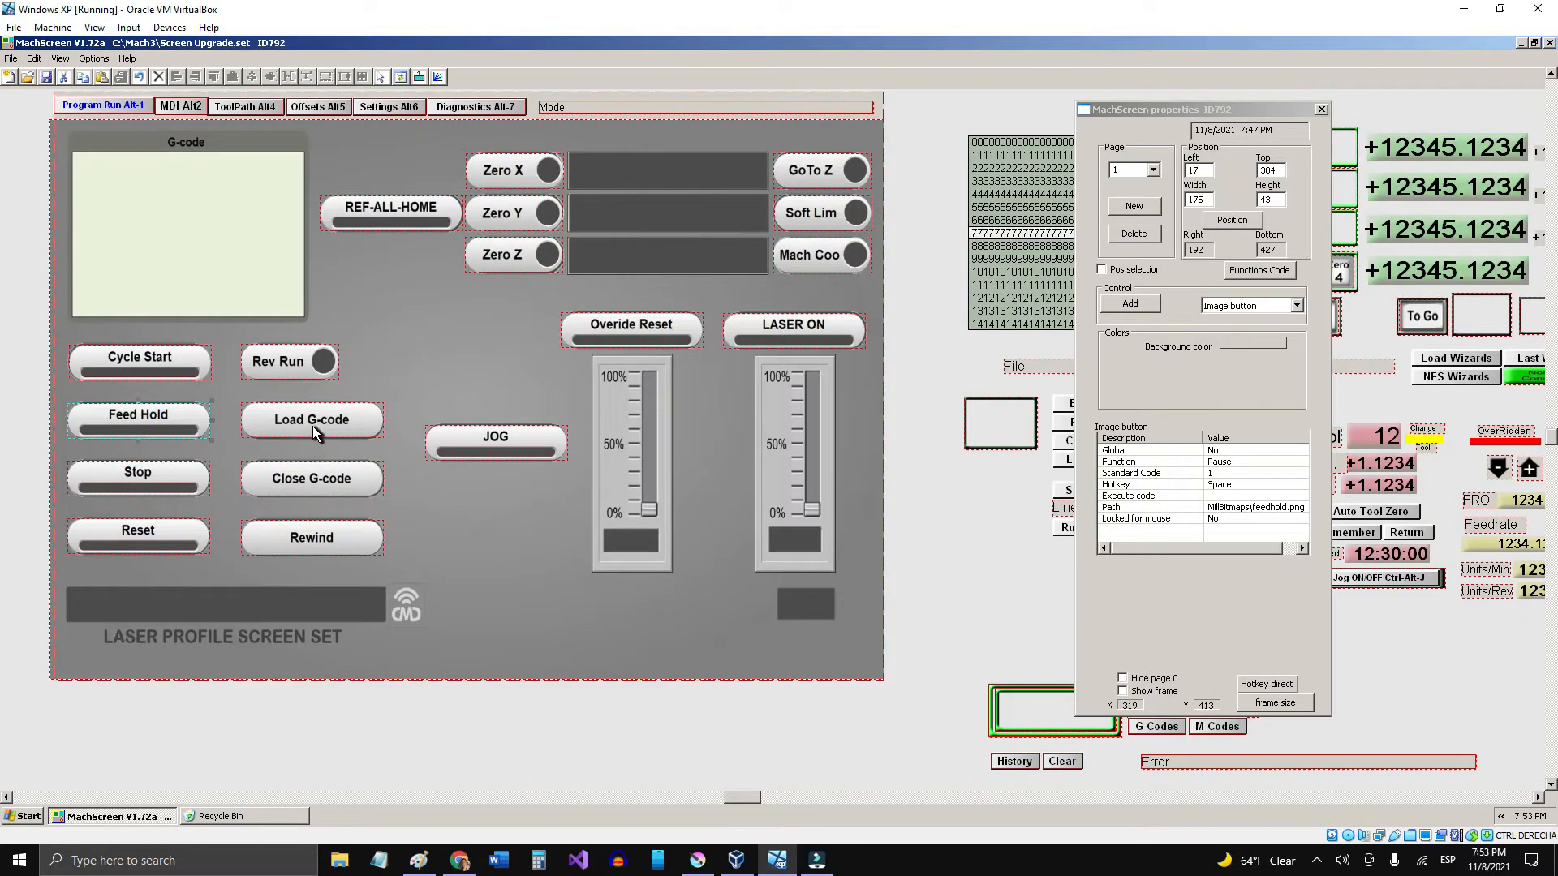
left_click(313, 426)
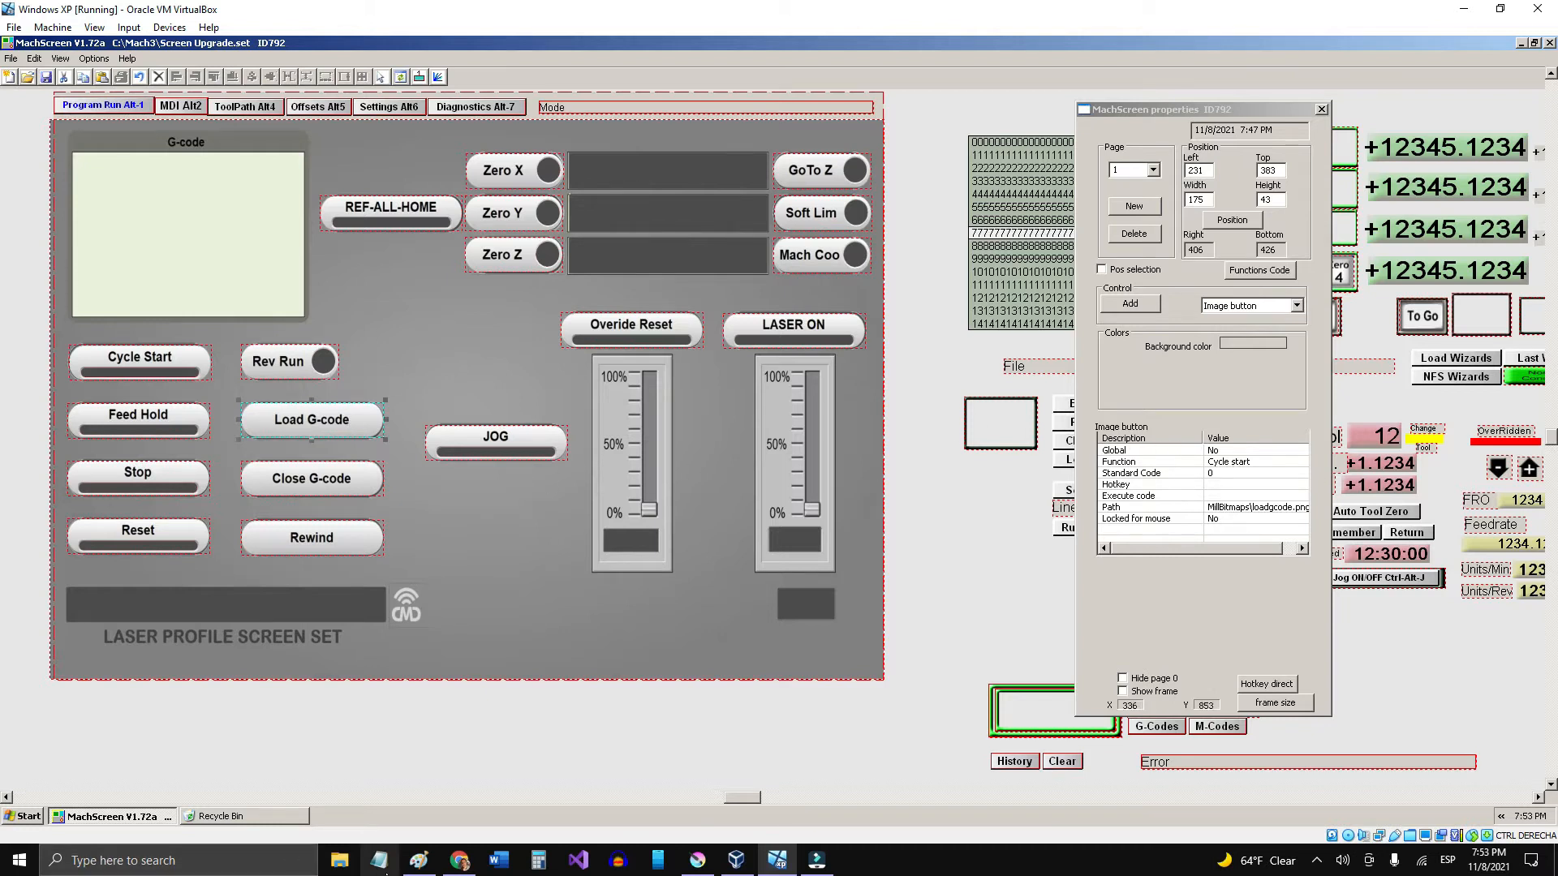
left_click(415, 862)
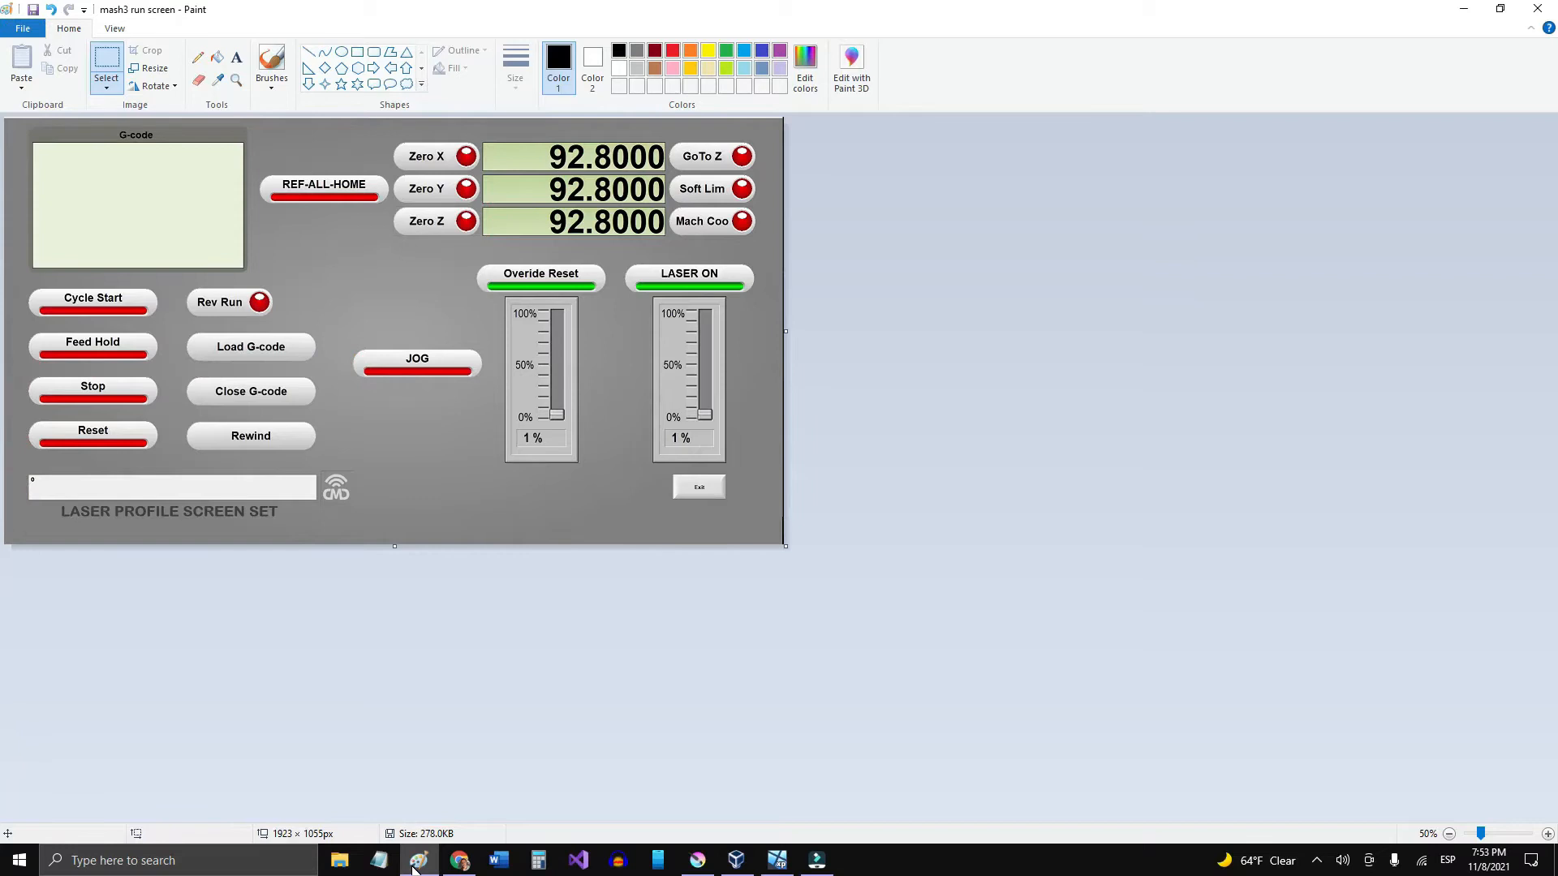
left_click(416, 864)
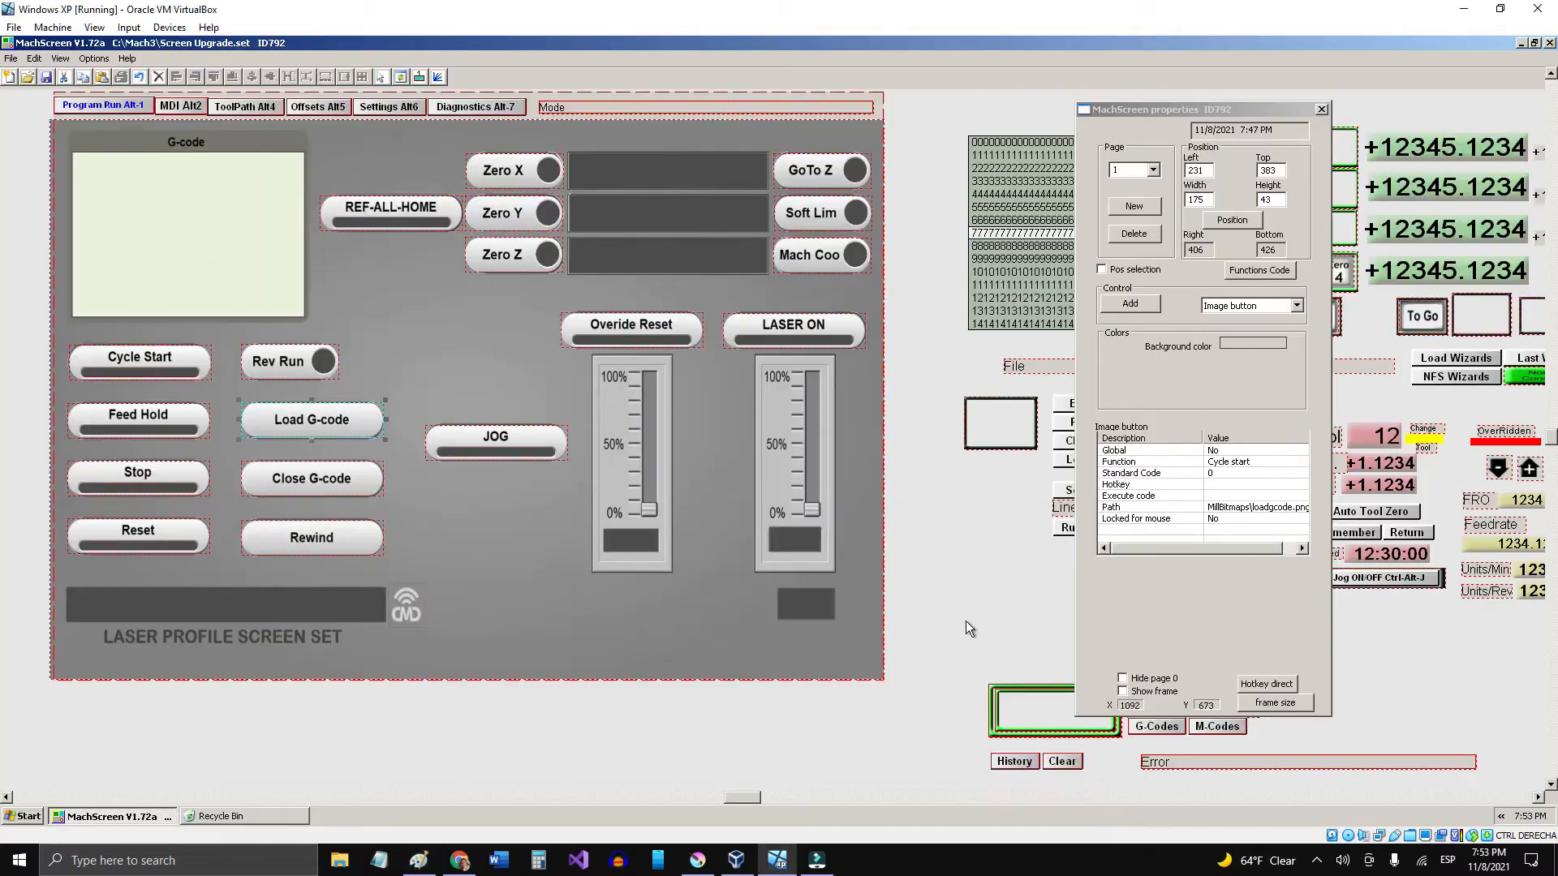
Step: Look up the function code of the old Load G-Code button and assign code 216 to the new Load G-code image button
left_click_drag(1202, 118, 1394, 115)
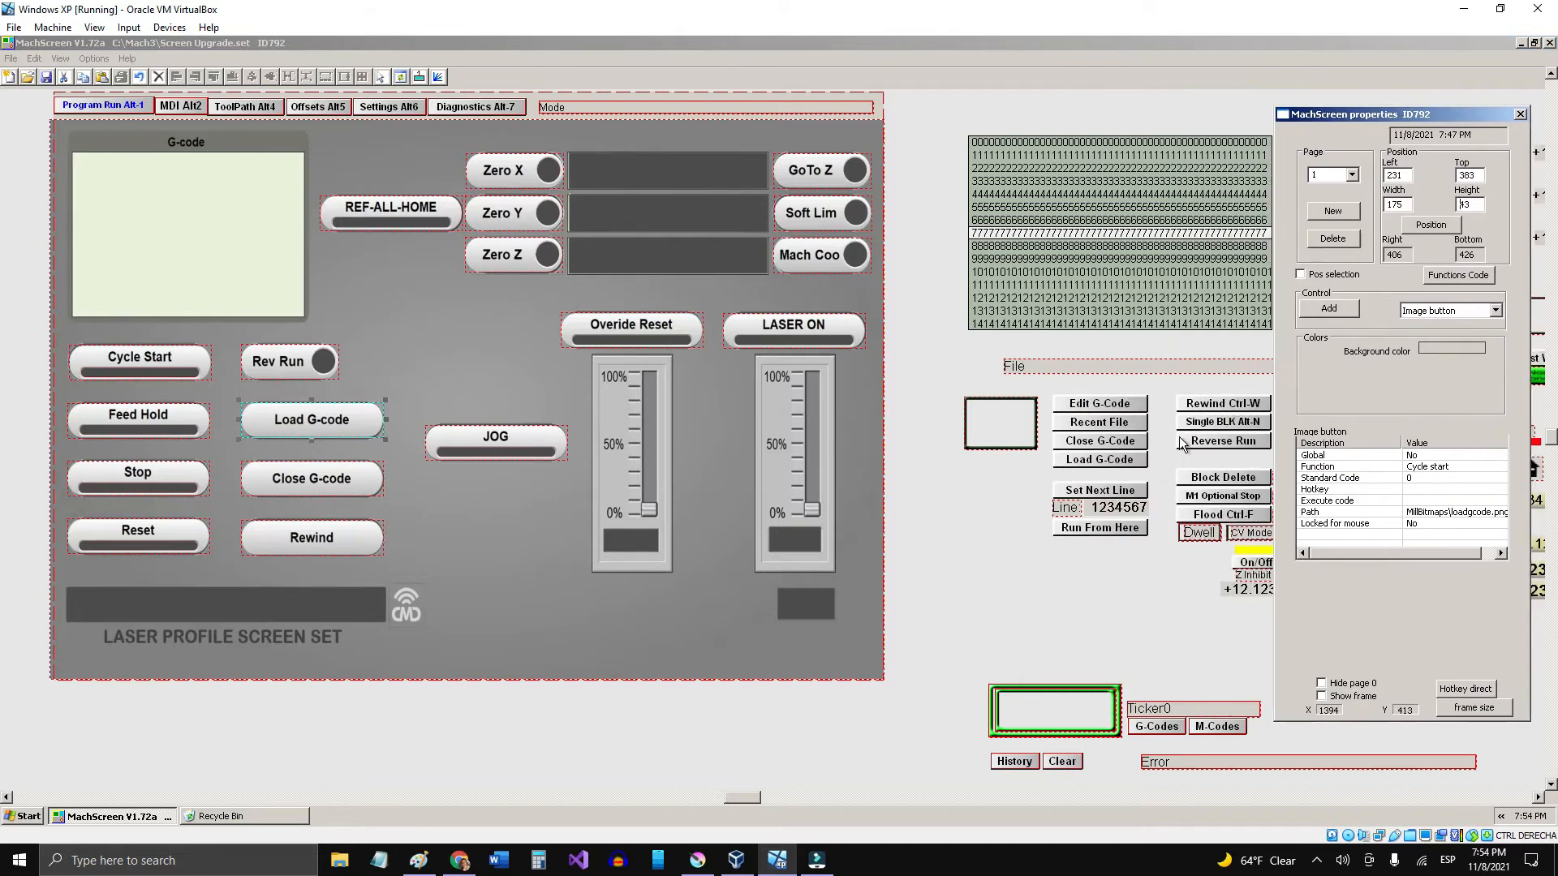
left_click(1102, 459)
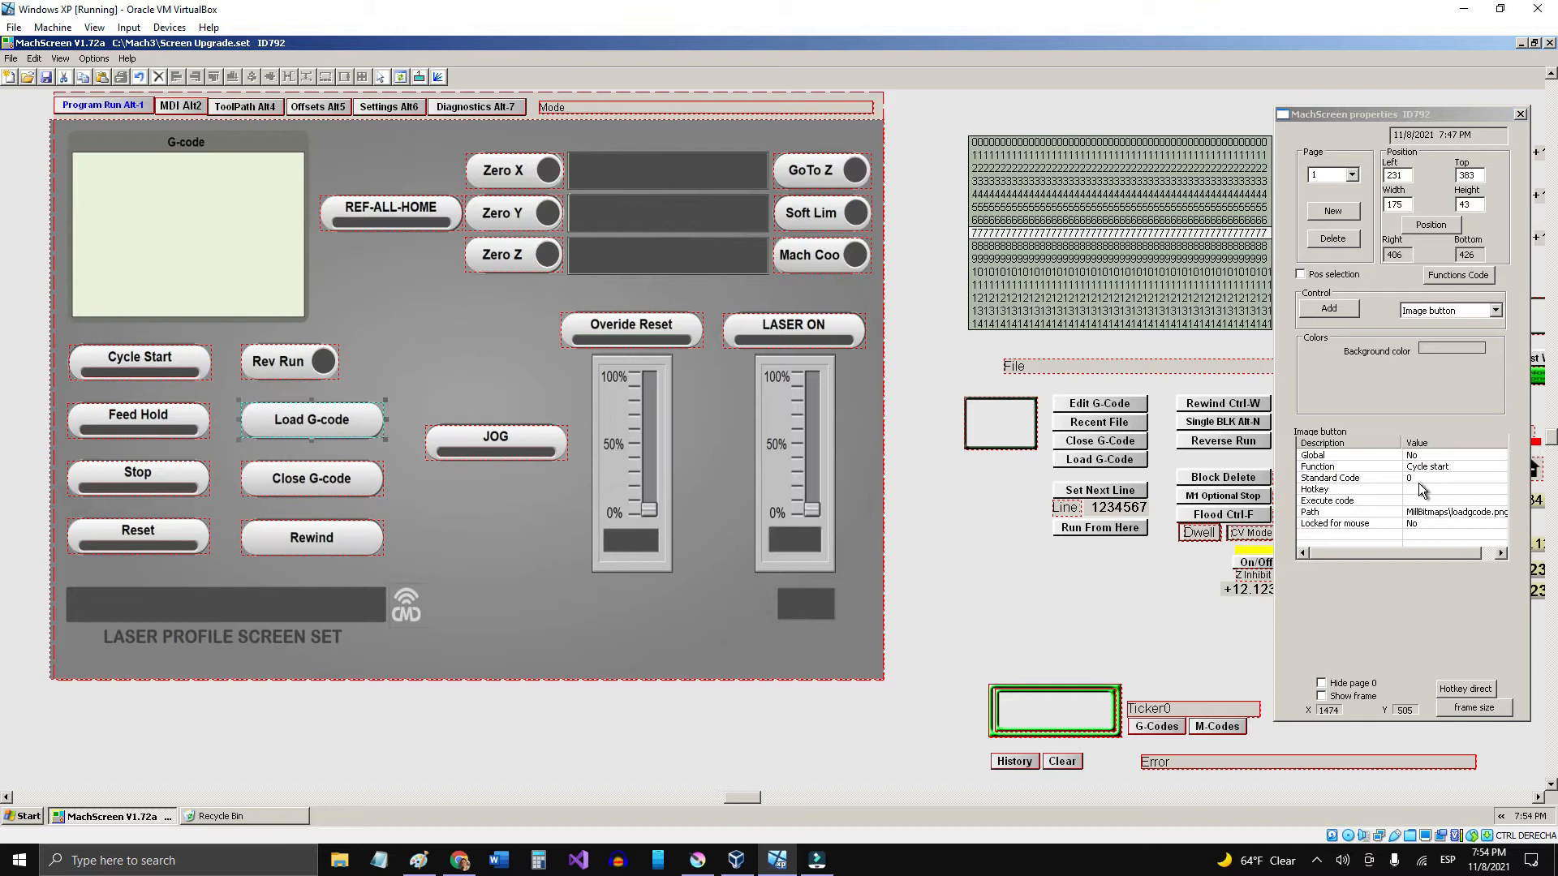
left_click(1418, 480)
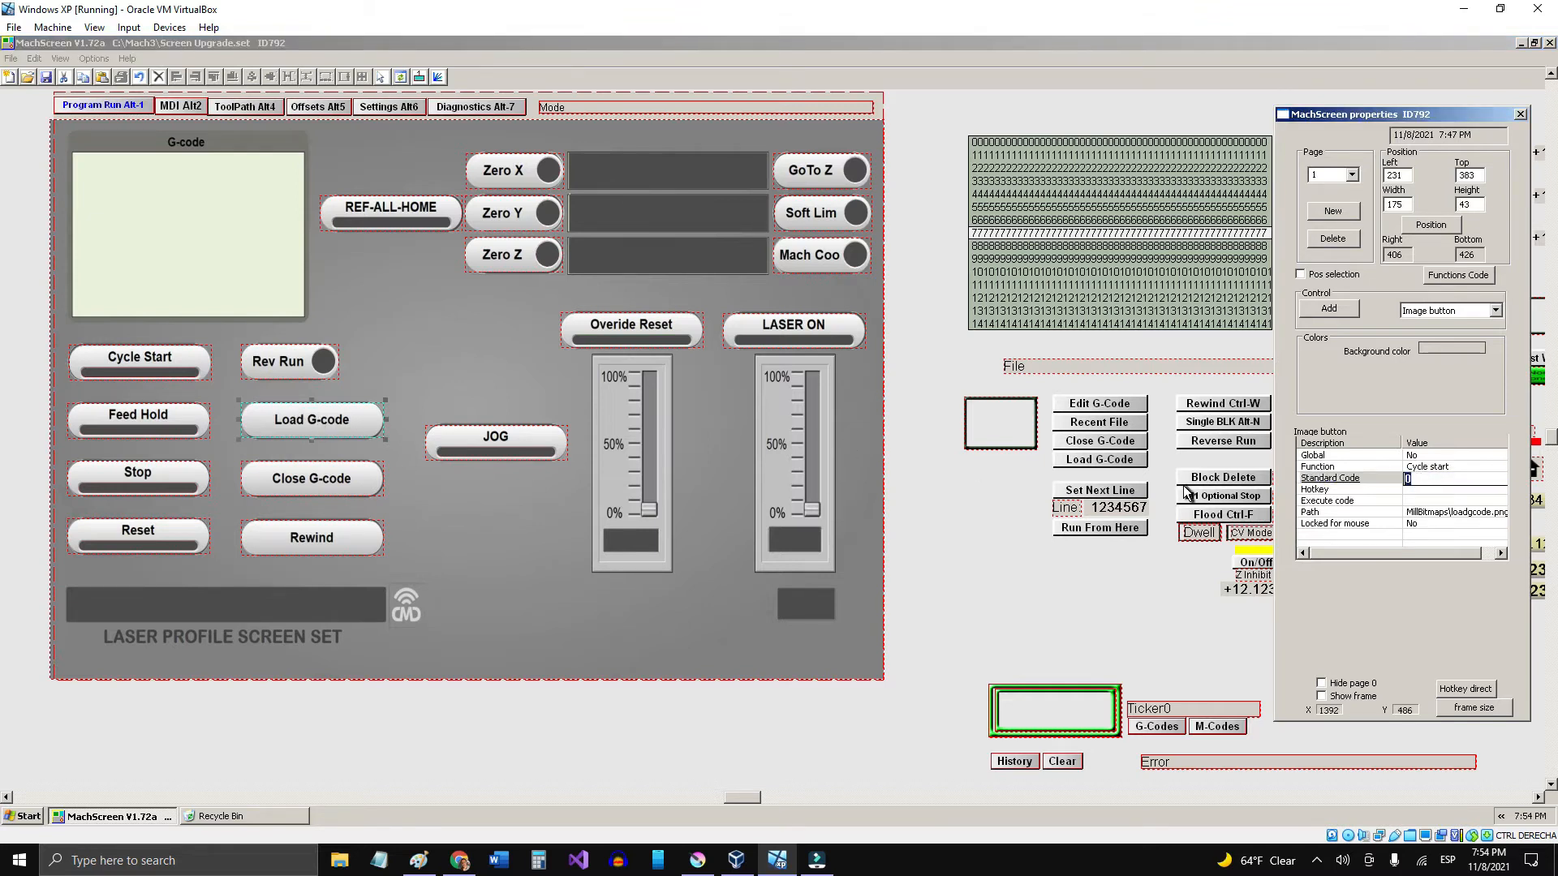
type("216")
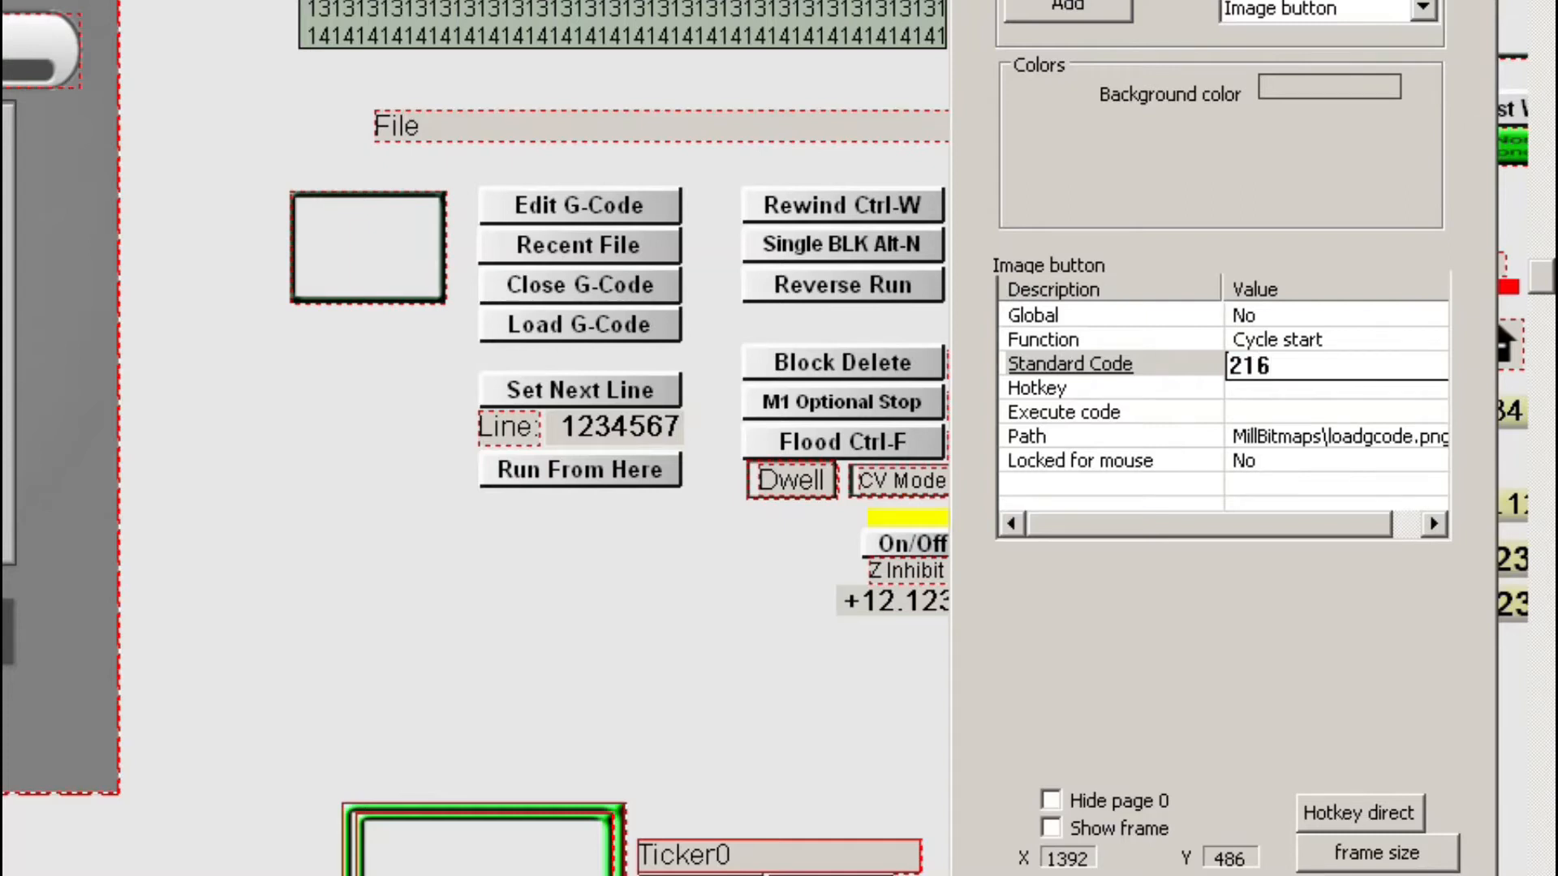
key("Return")
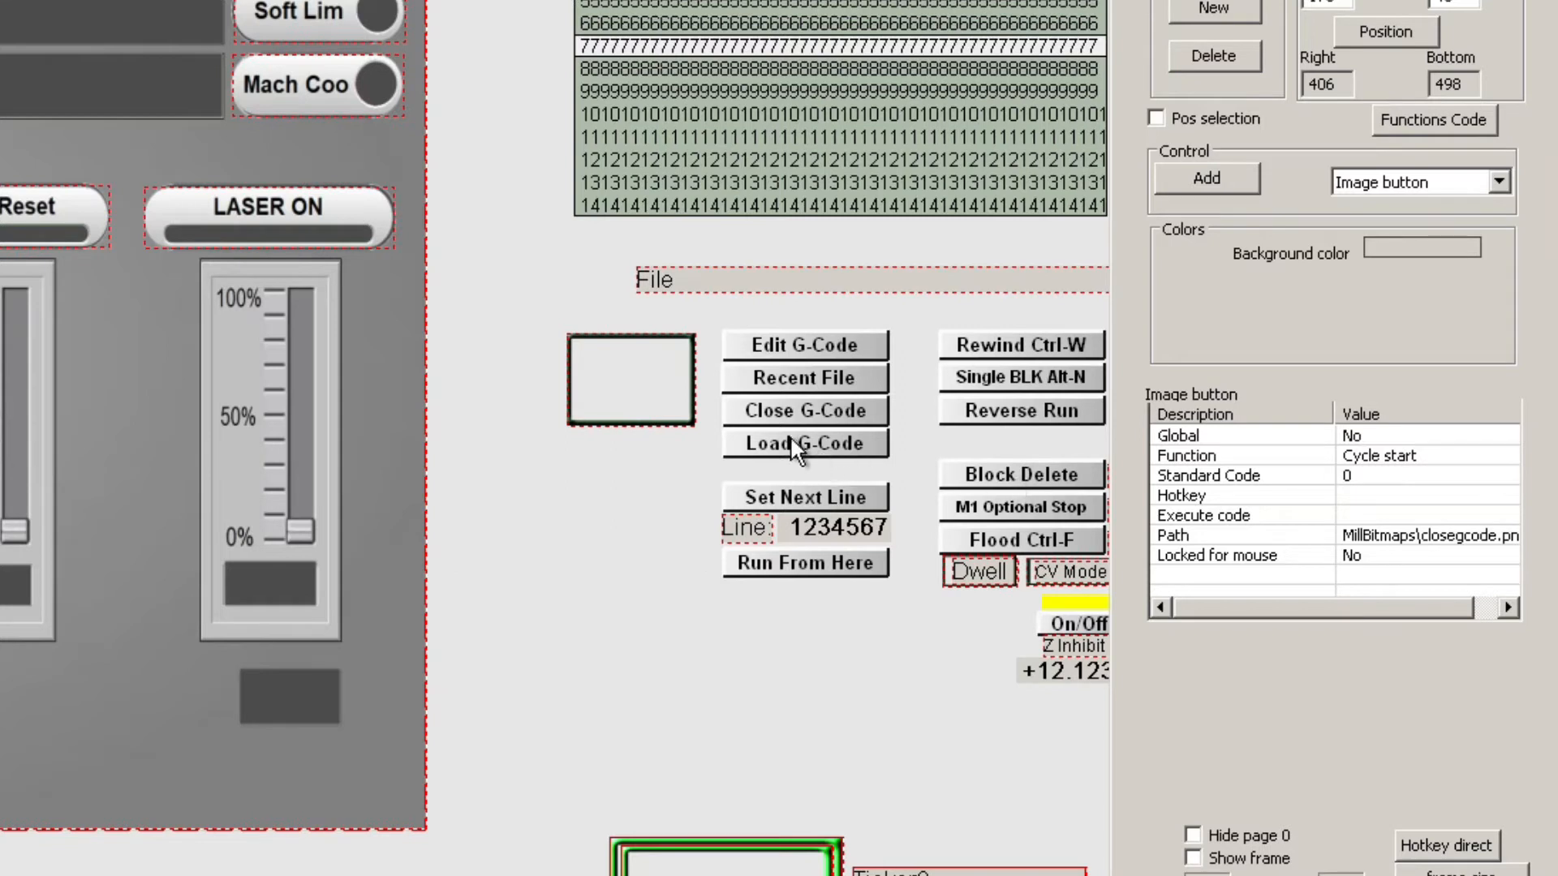
Step: Assign the old Close G-Code button's function code 169 to the new Close G-code image button, and select the Rewind image button
left_click(790, 409)
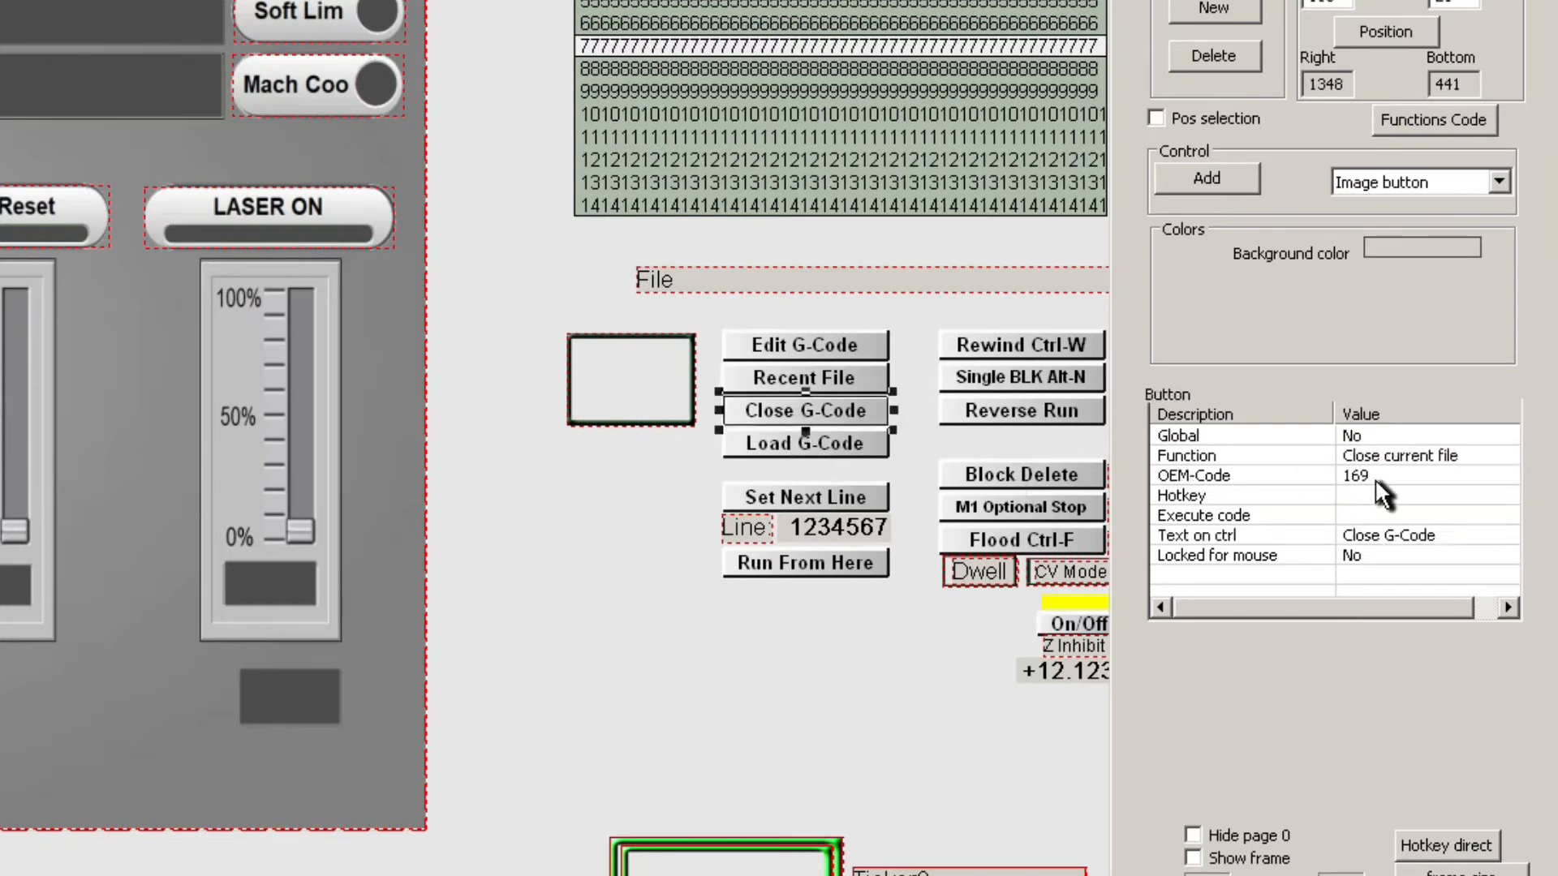
left_click(1365, 476)
type("169")
key("Return")
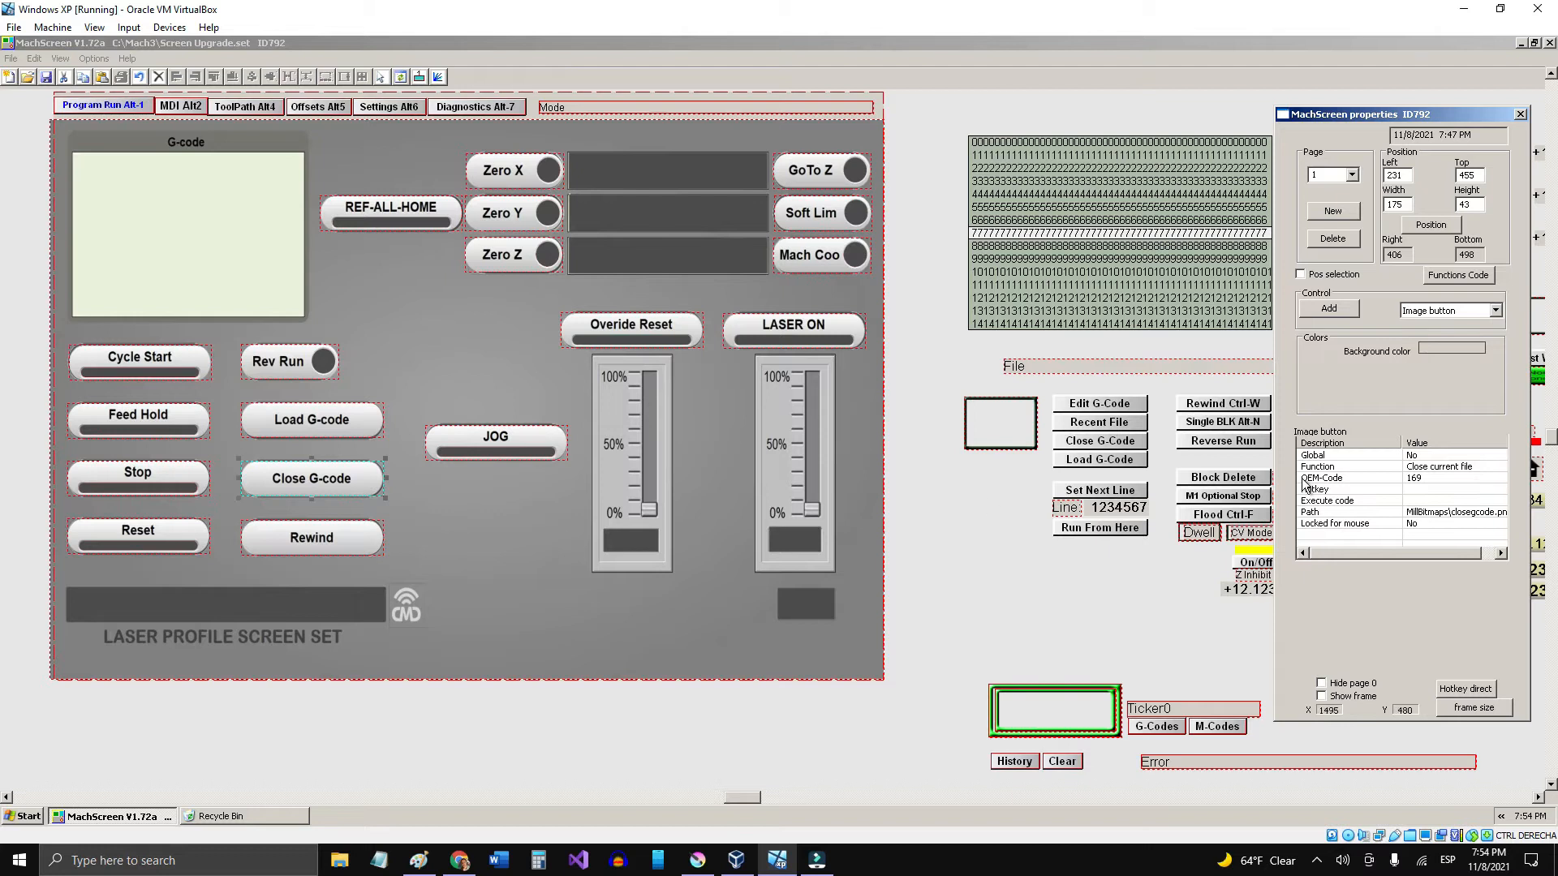
left_click(375, 539)
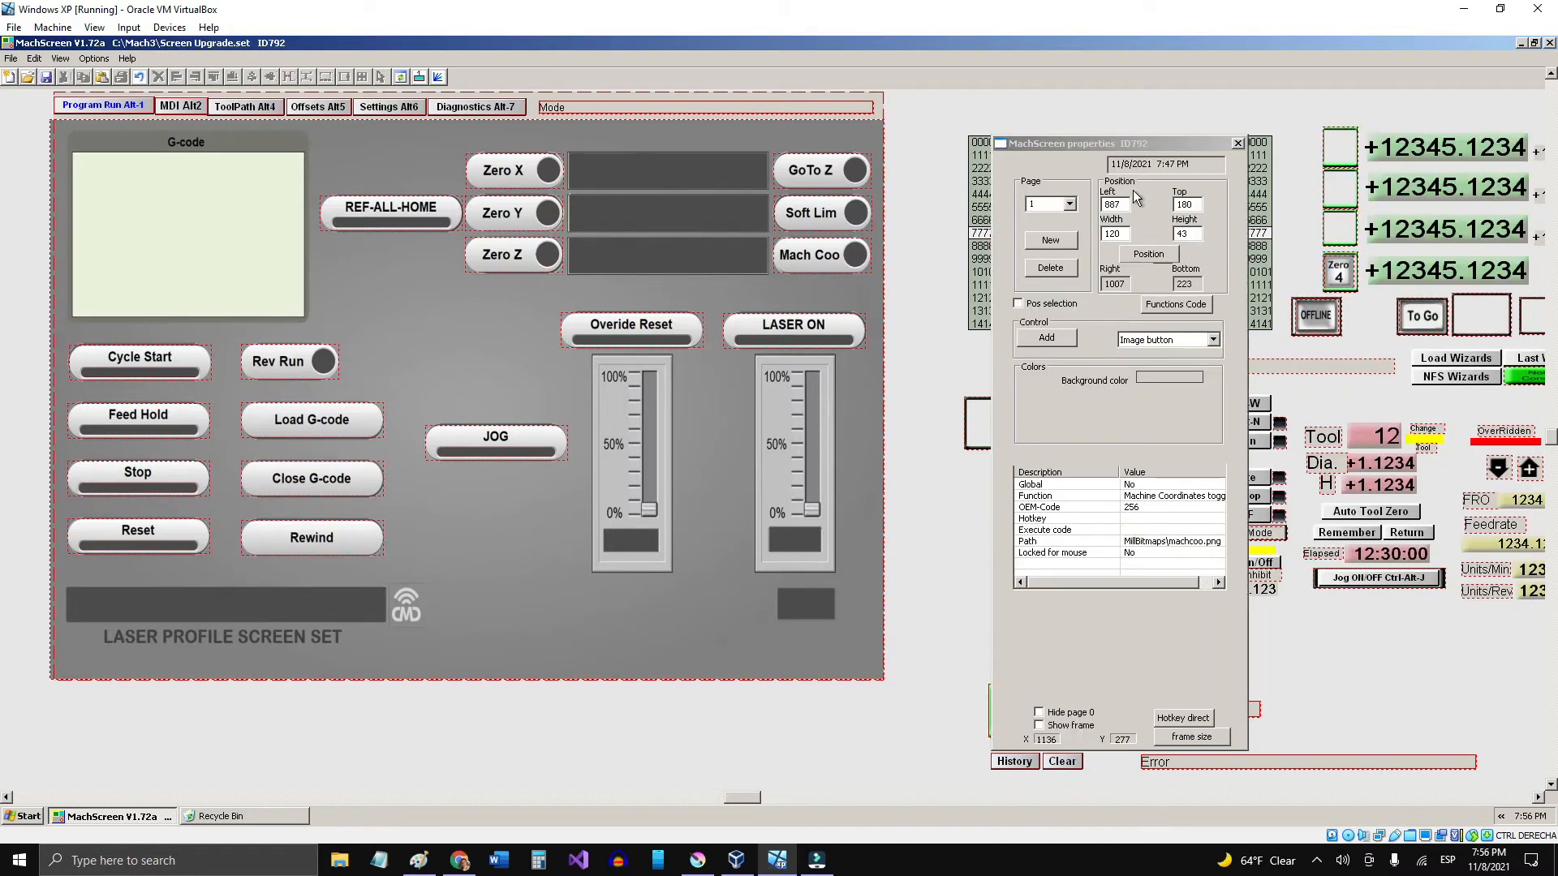
Step: Set the G-code list to 10 lines and move it onto the background's G-code display area at about left 23, top 74
left_click_drag(1093, 147, 1322, 384)
left_click(1142, 236)
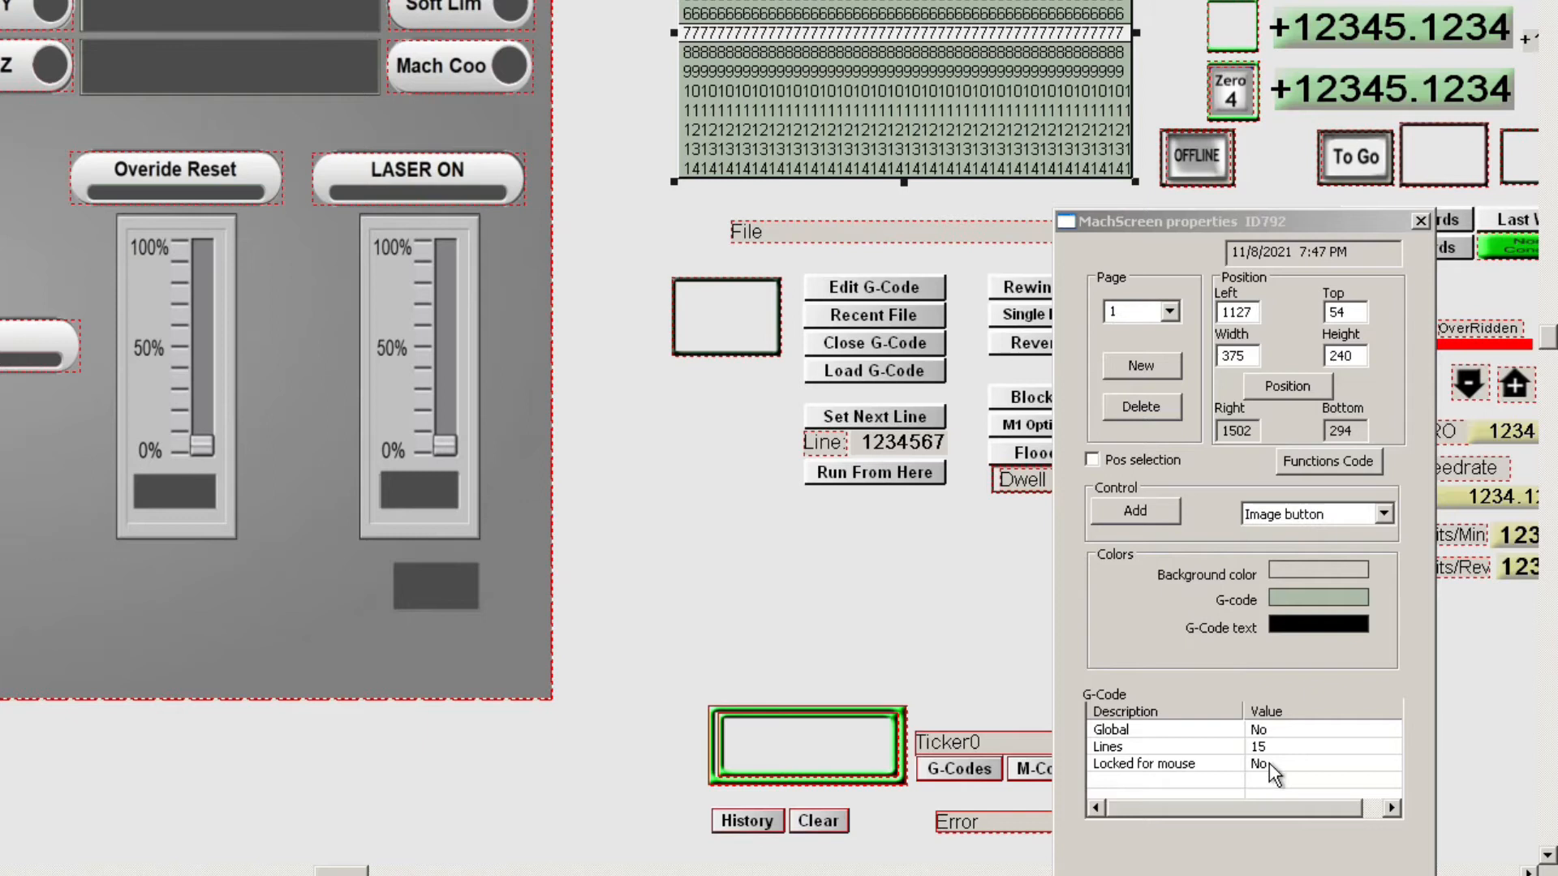
left_click(1267, 749)
left_click(1268, 748)
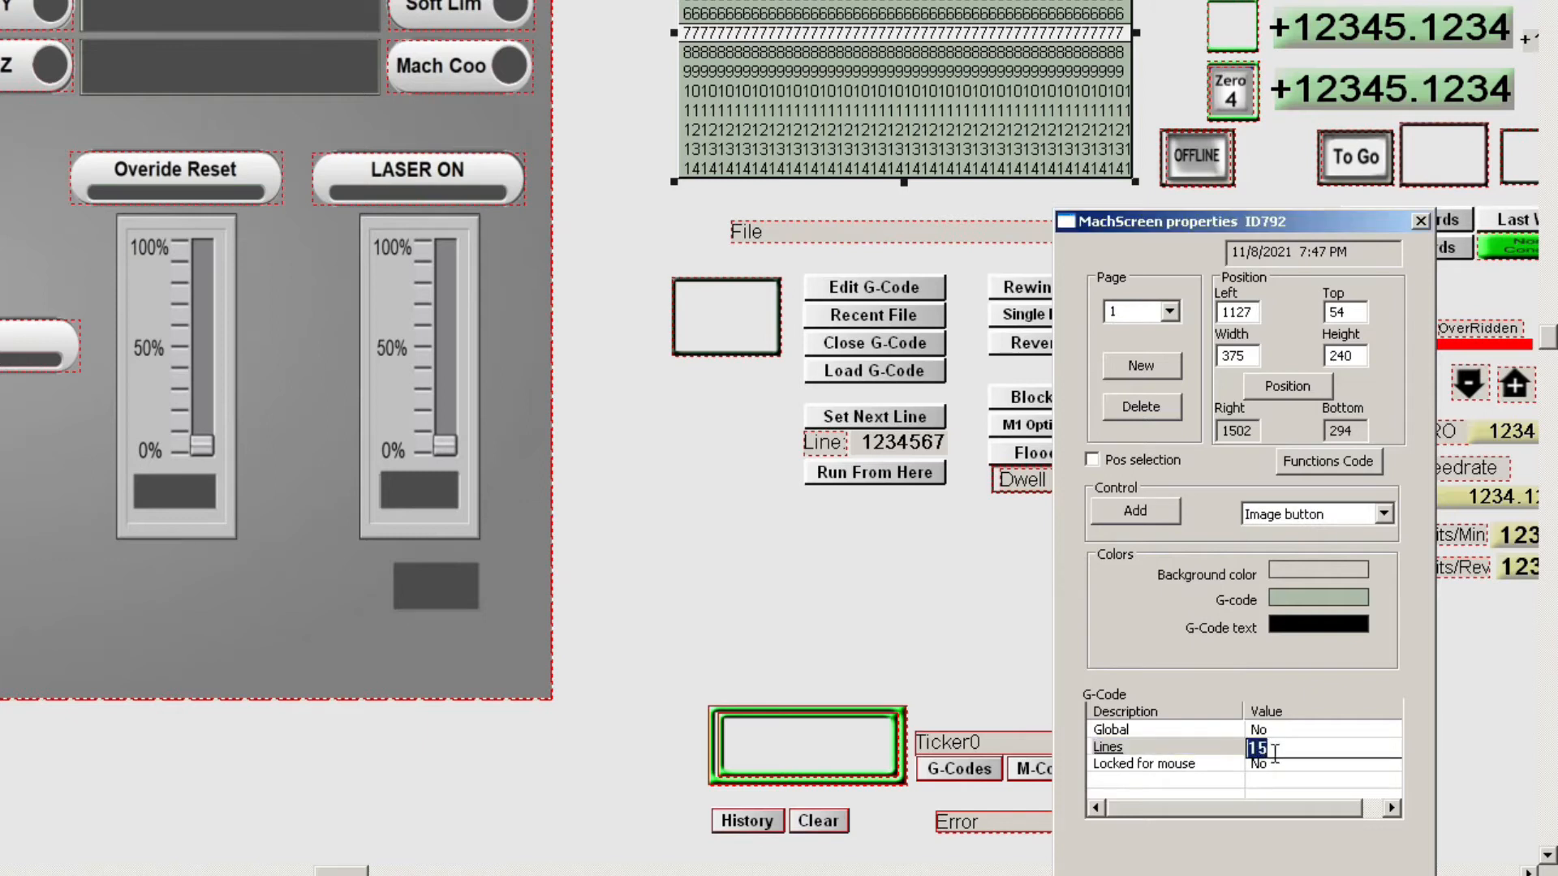
type("10")
key("Return")
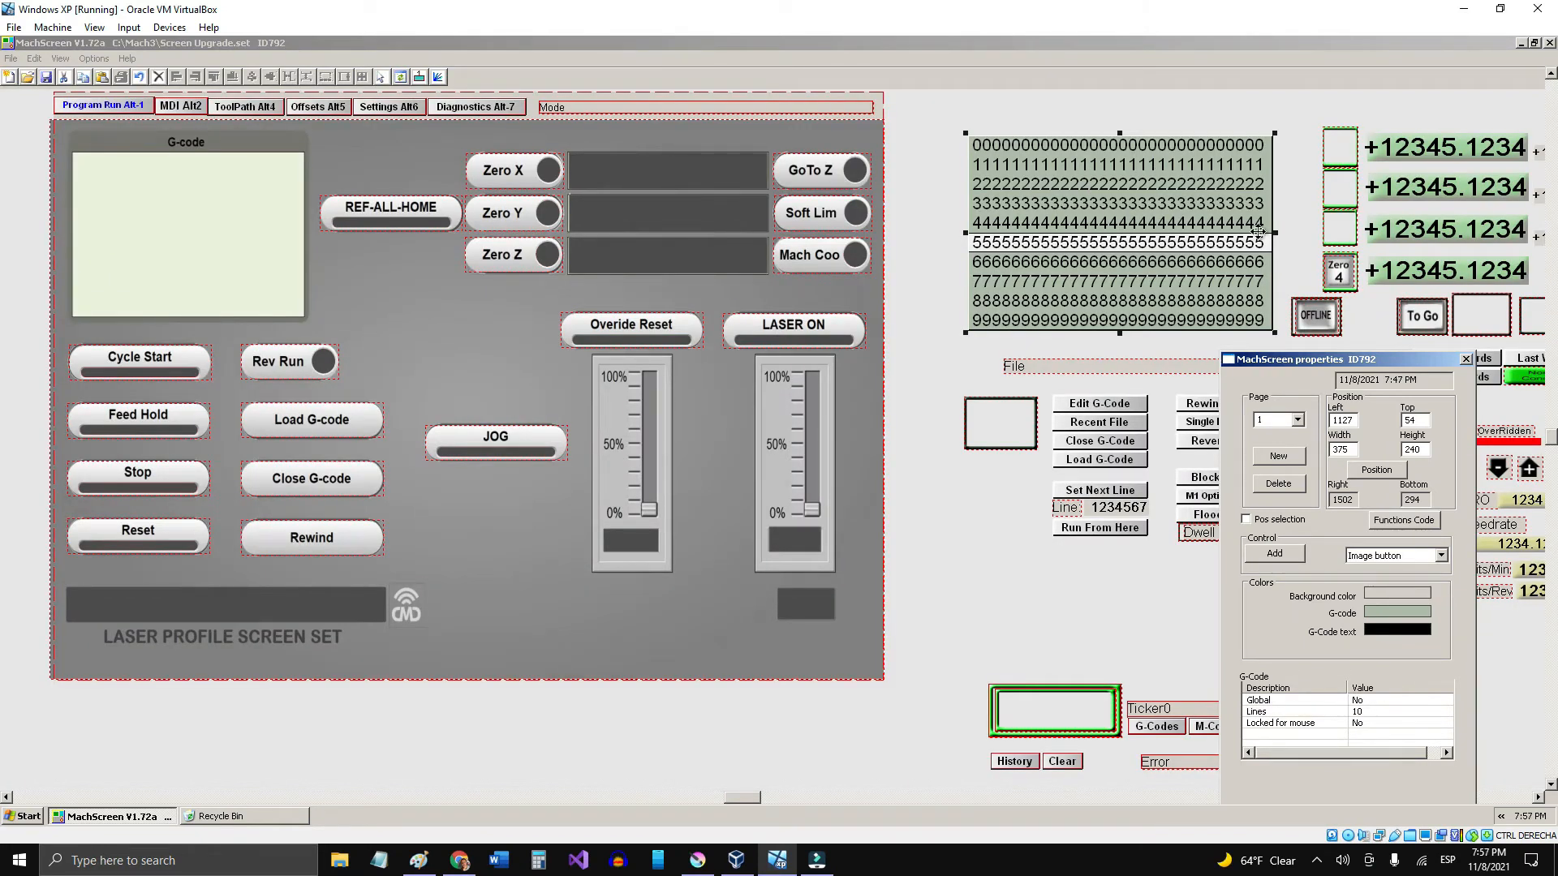
left_click_drag(1199, 228, 279, 226)
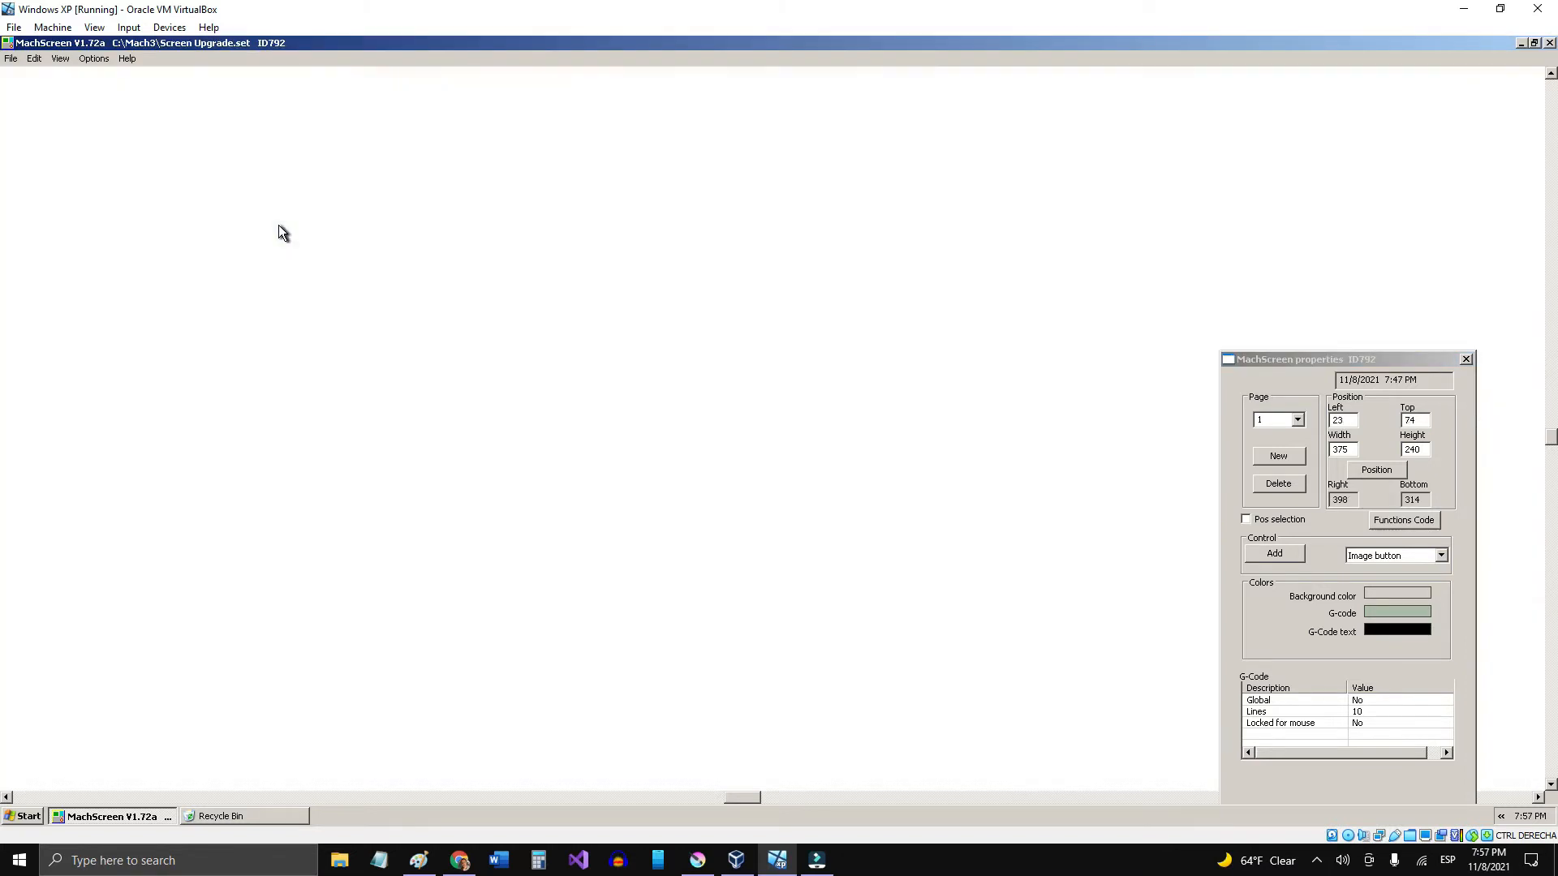
Step: Resize the G-code list to 290 by 207 and place the X-axis DRO in the display field beside Zero X
left_click_drag(379, 347, 308, 321)
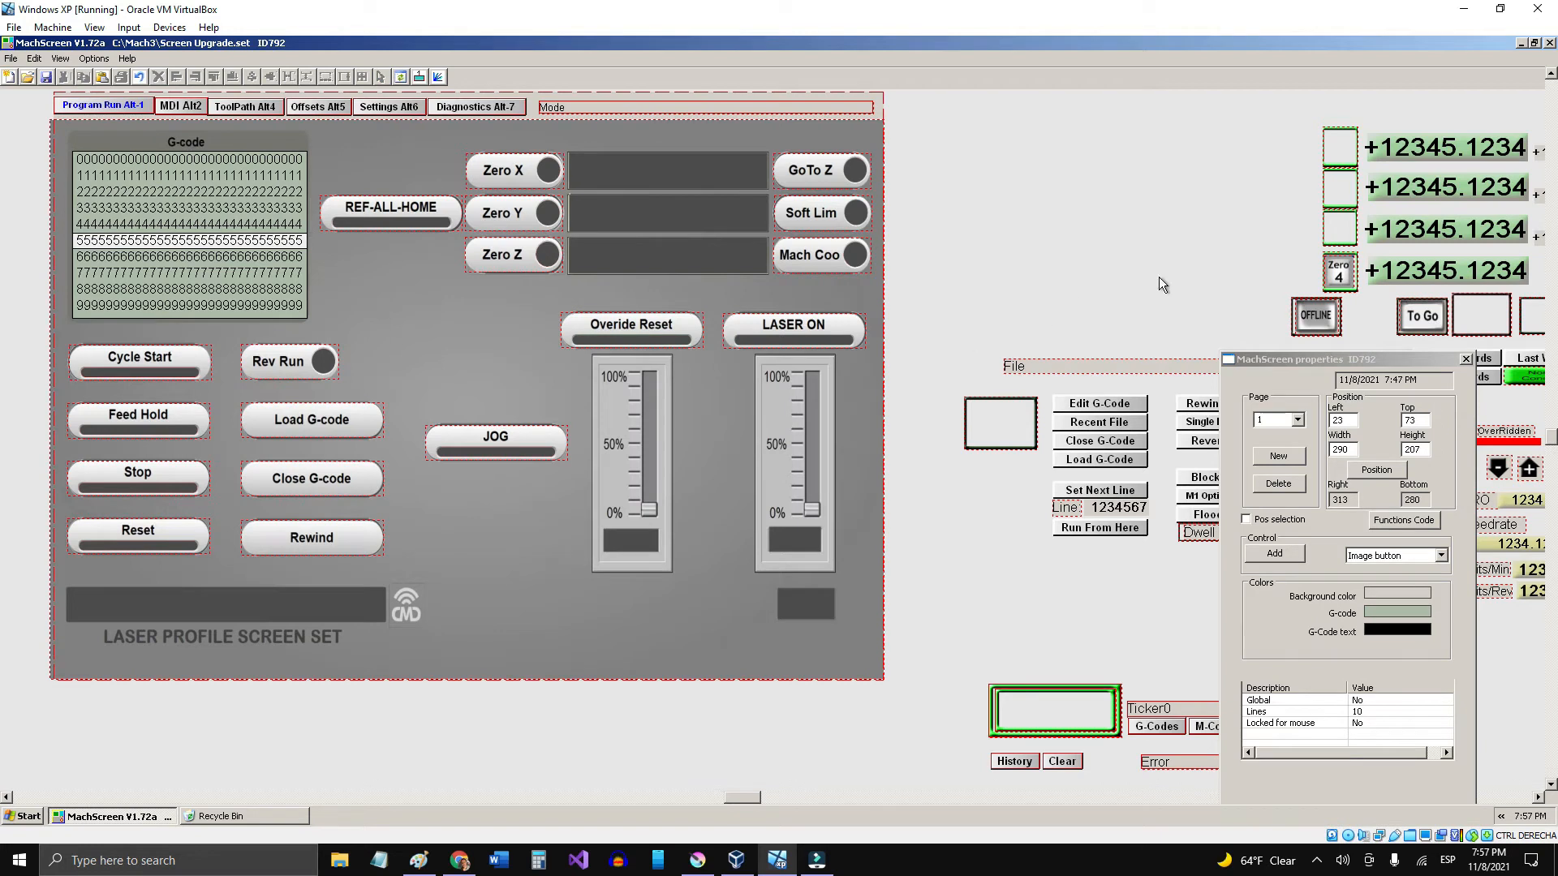
left_click_drag(1434, 152, 684, 172)
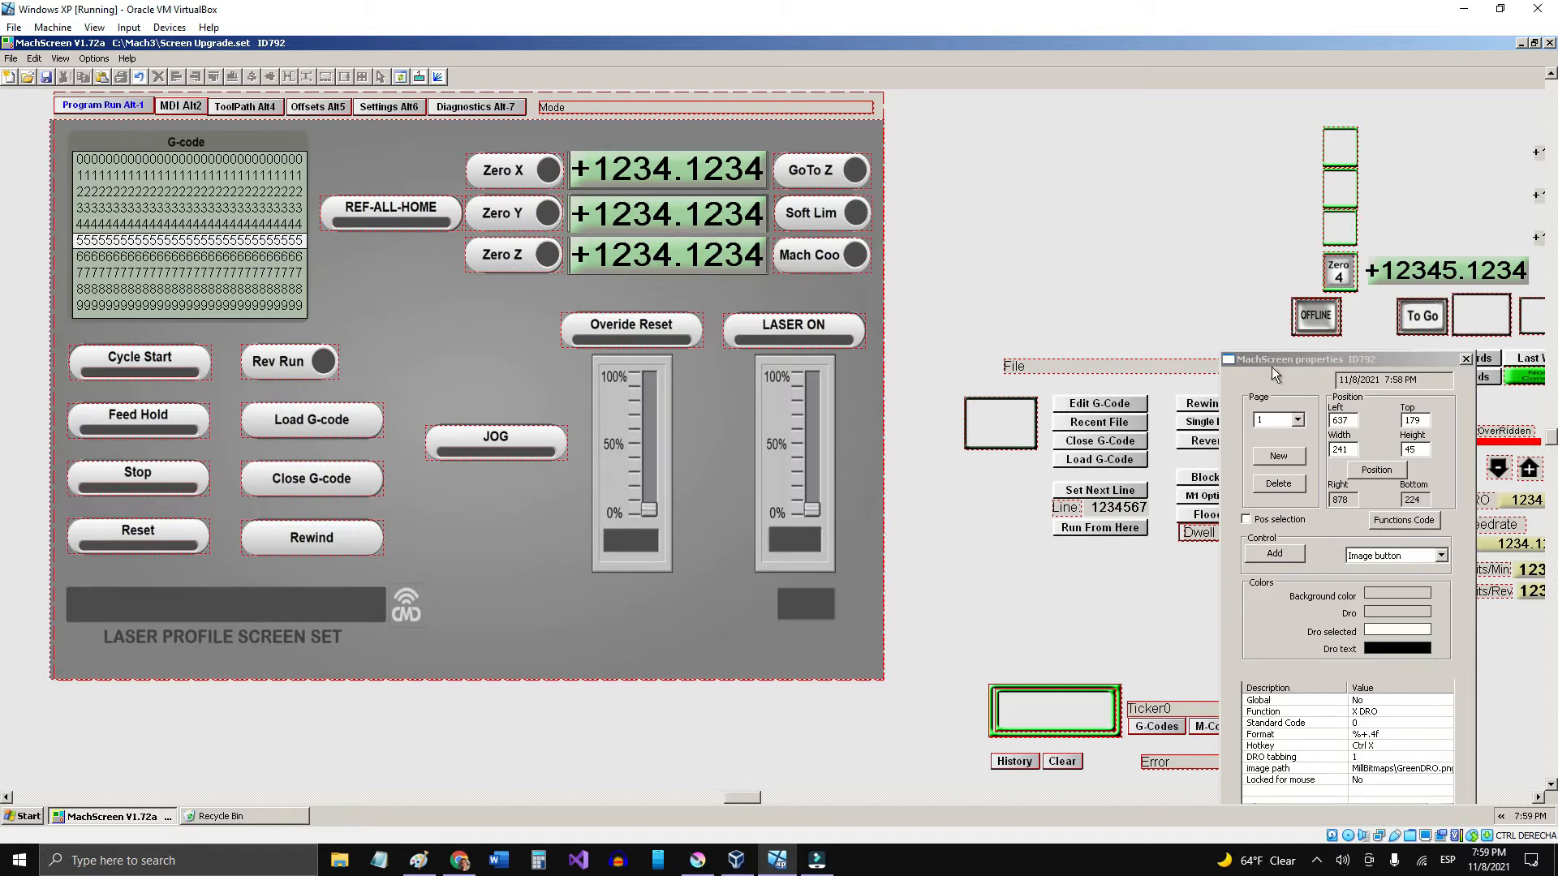
left_click_drag(1278, 359, 1058, 251)
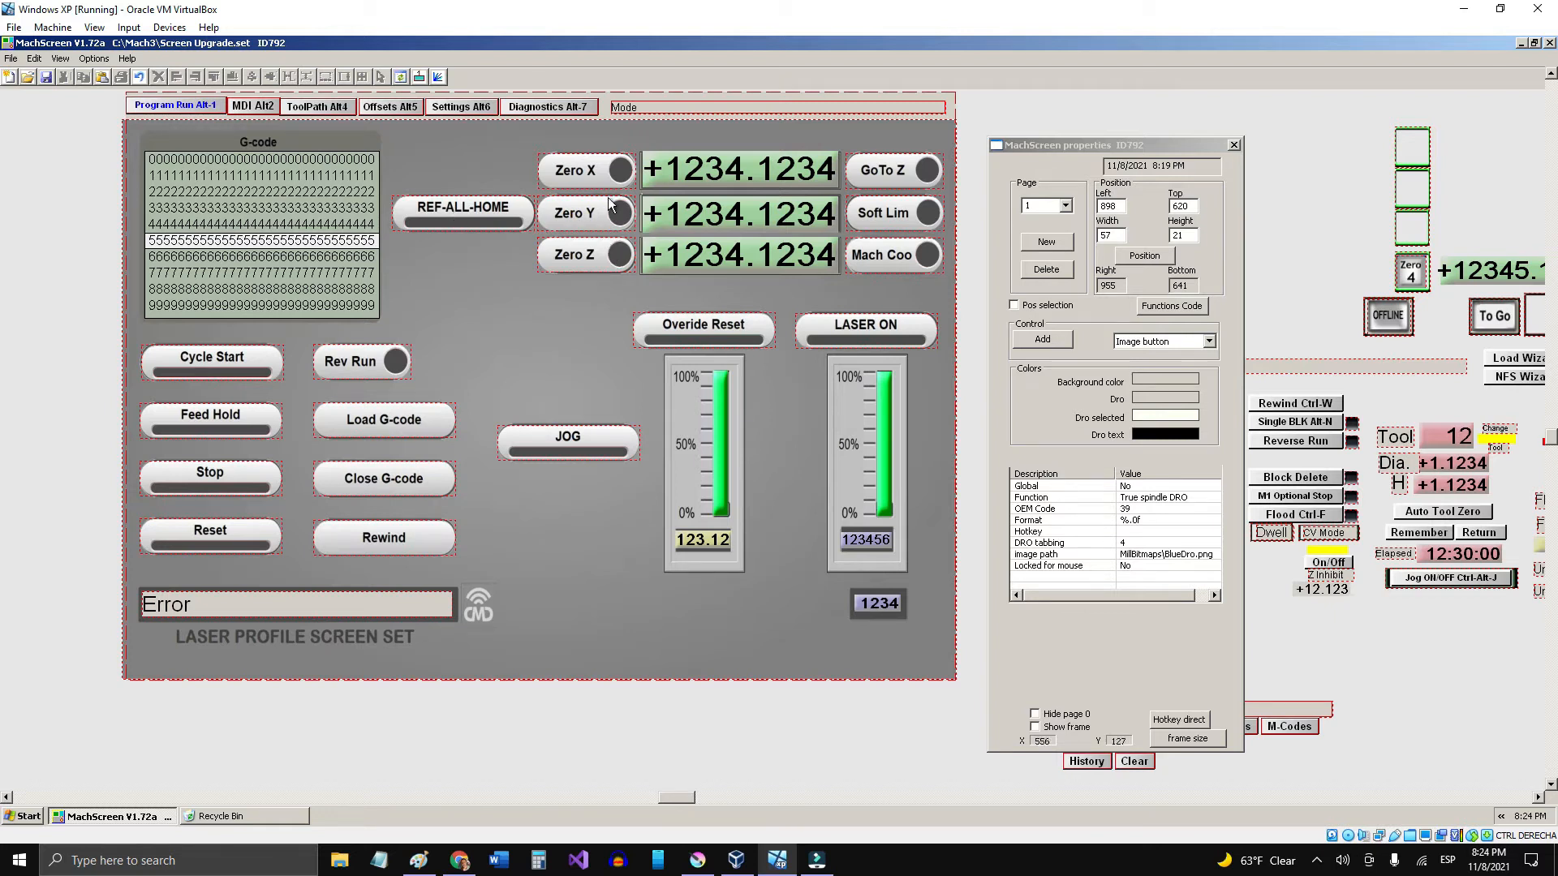
Step: Set the X ref LED's image to LED test1.png and move it onto the Rev Run indicator at about left 315, top 314
left_click(1416, 150)
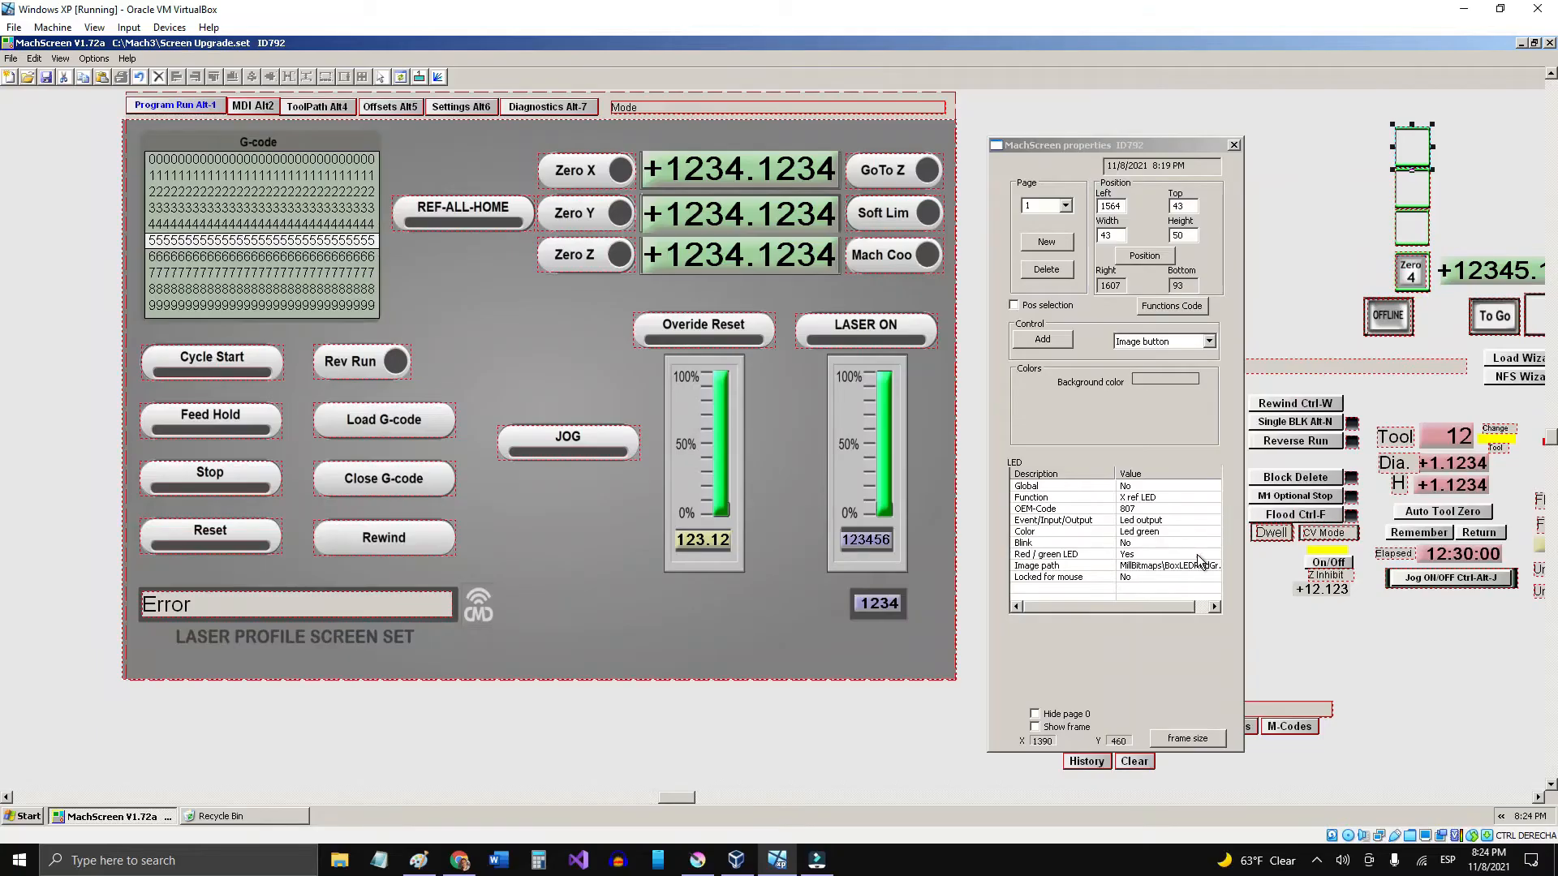
left_click(972, 504)
double_click(1182, 566)
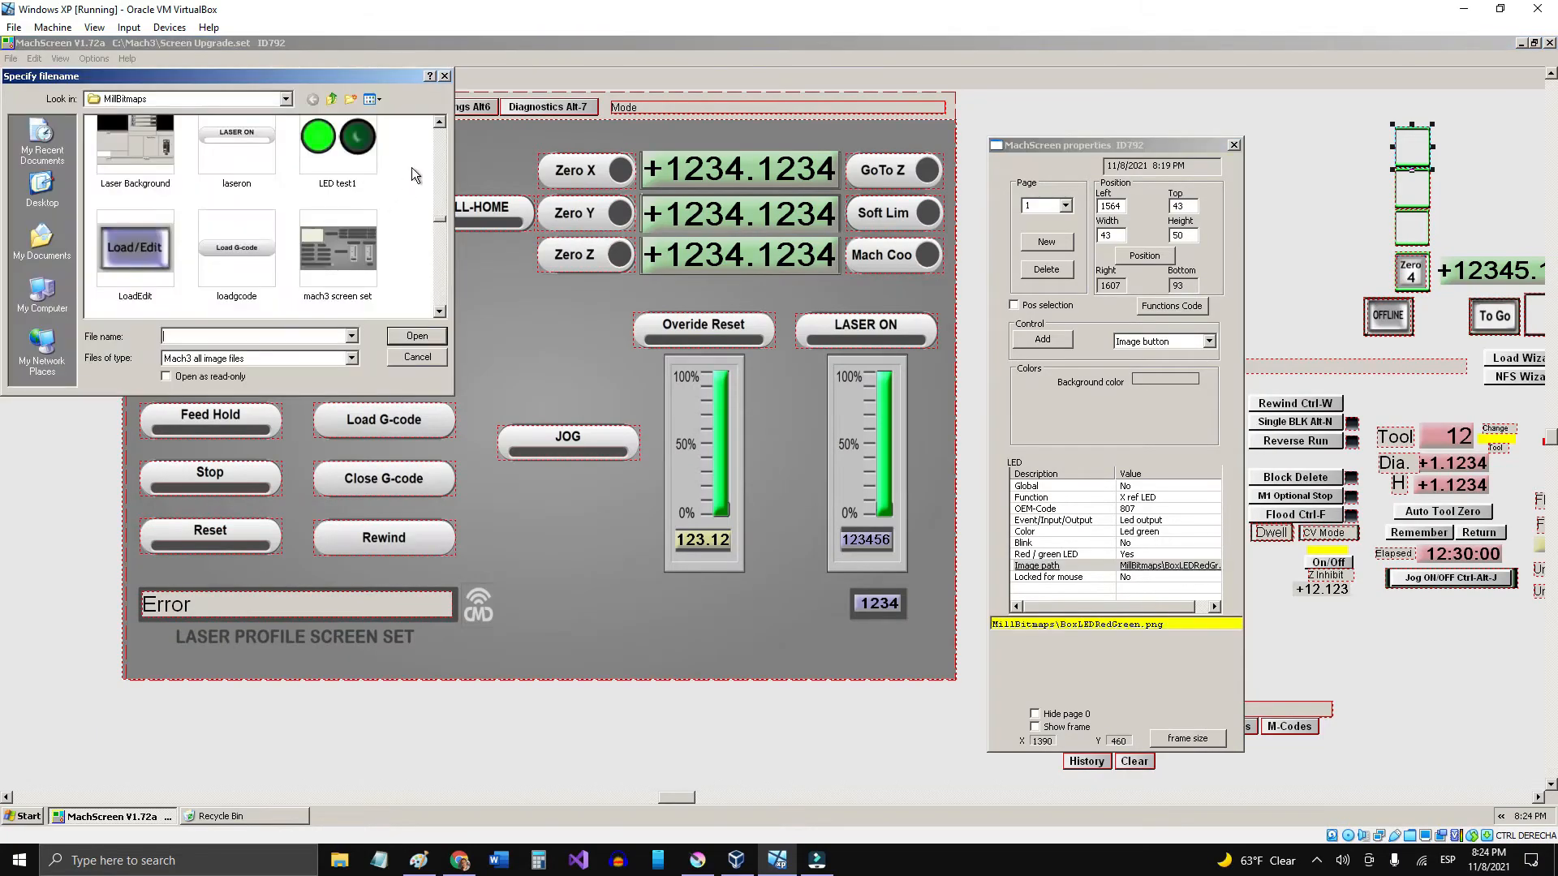
left_click(439, 121)
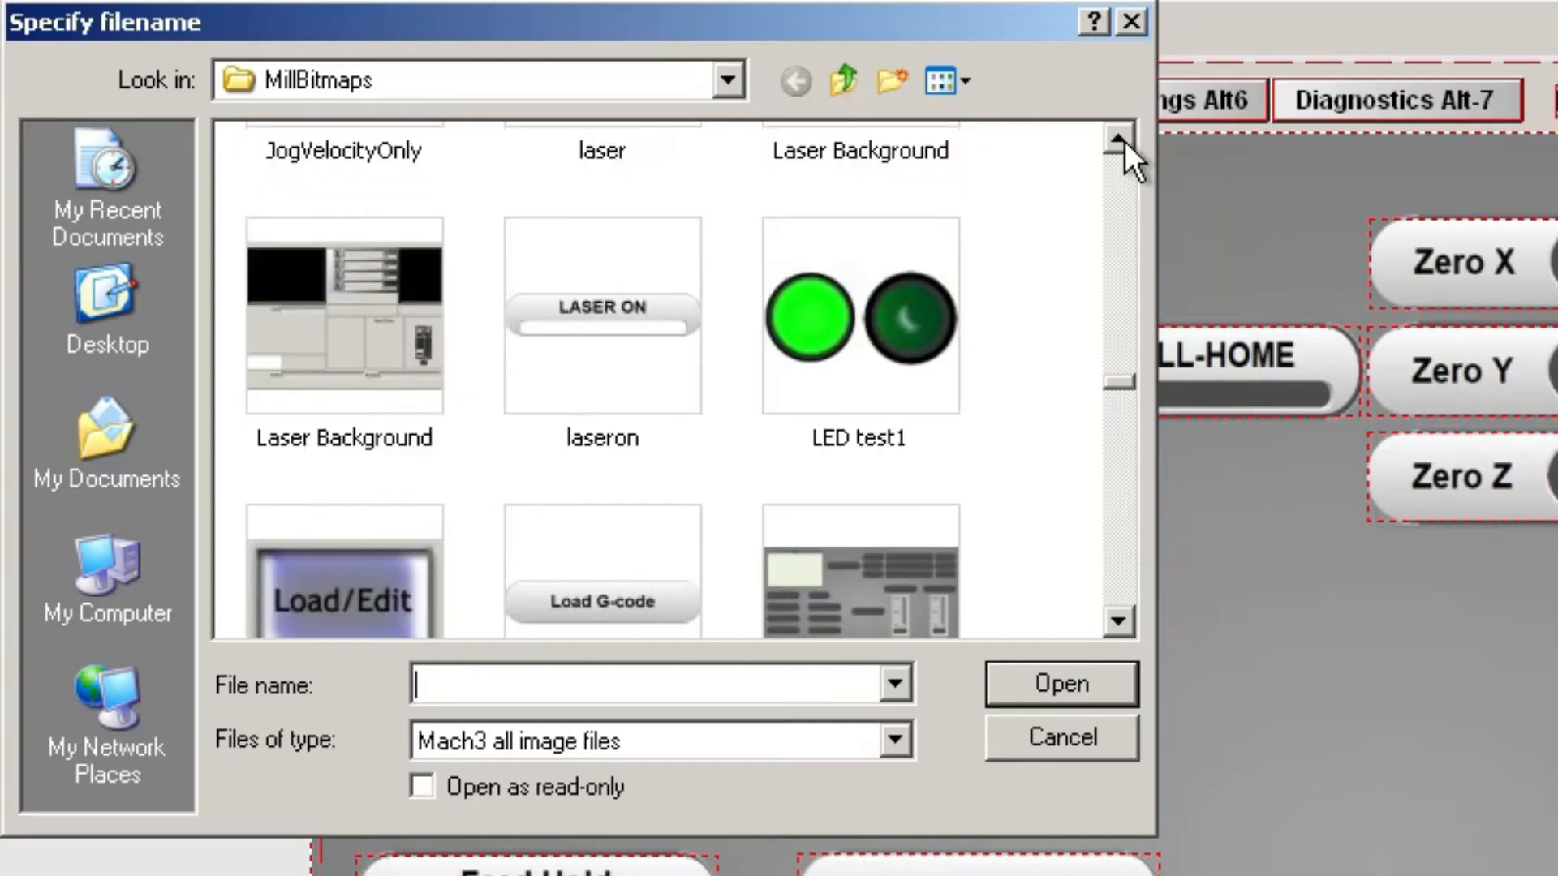
left_click(845, 400)
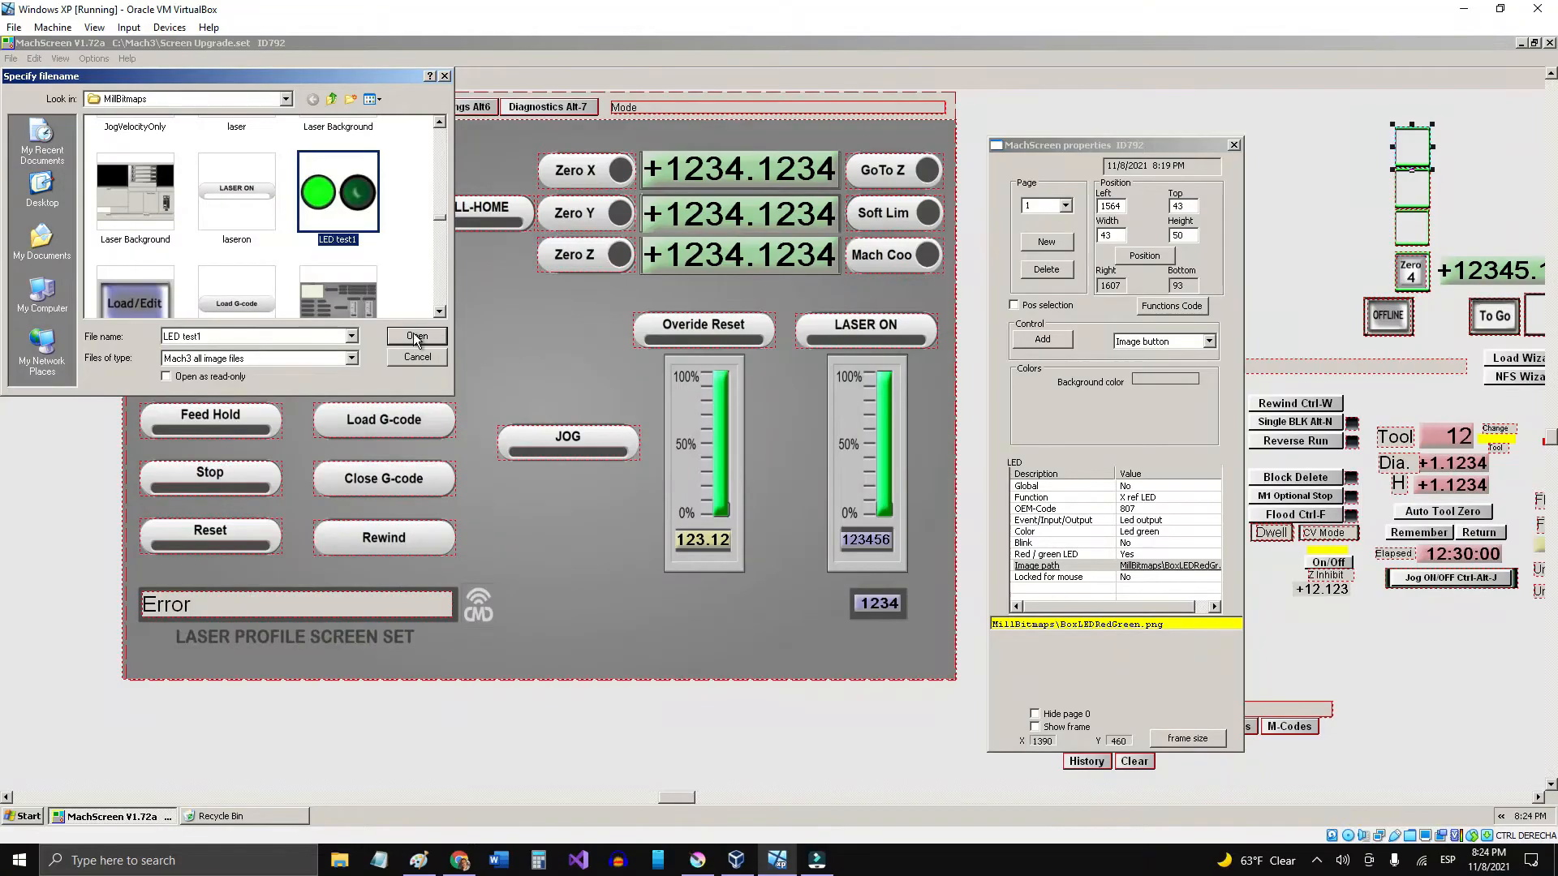
left_click(1024, 703)
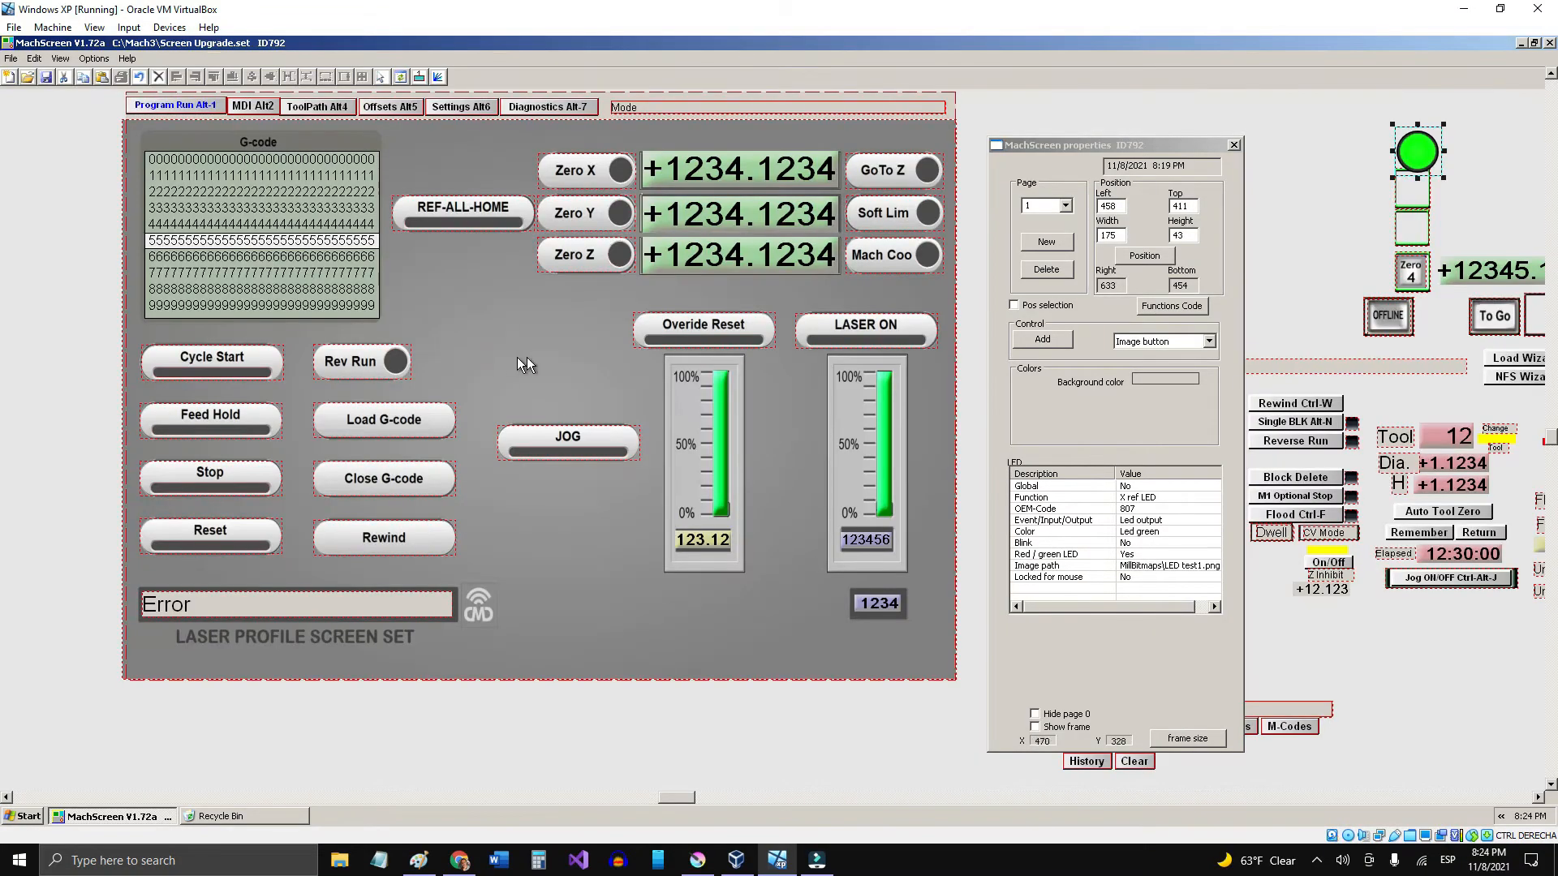
left_click_drag(1409, 150, 424, 362)
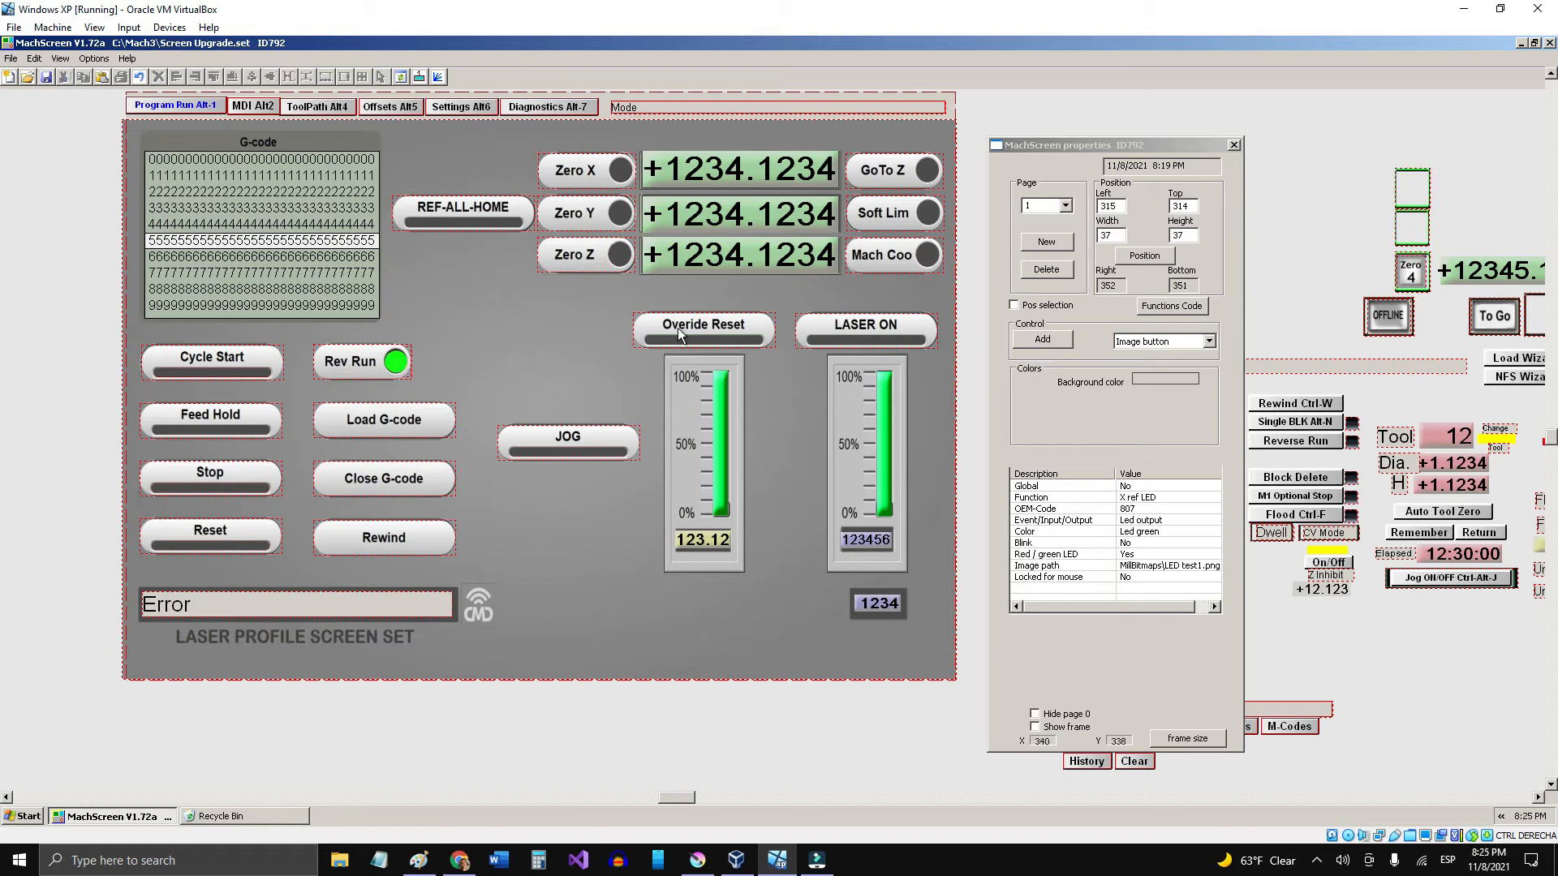
Step: Replace the Y ref LED's image with the round LED and fit round LEDs onto the Zero buttons' indicators
left_click(1412, 203)
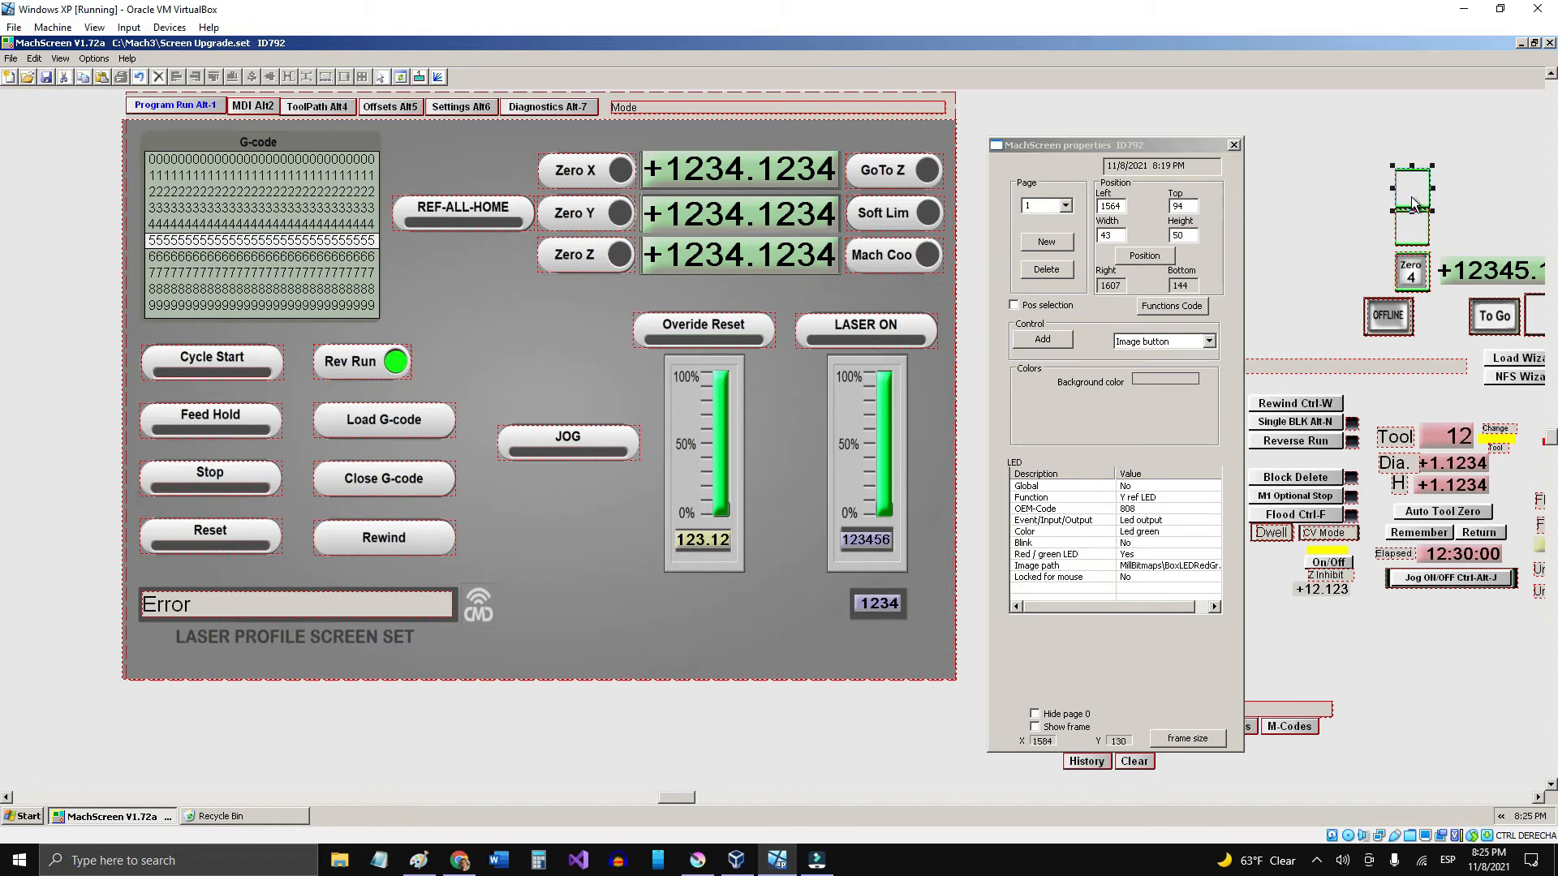
left_click(1162, 565)
left_click(621, 170)
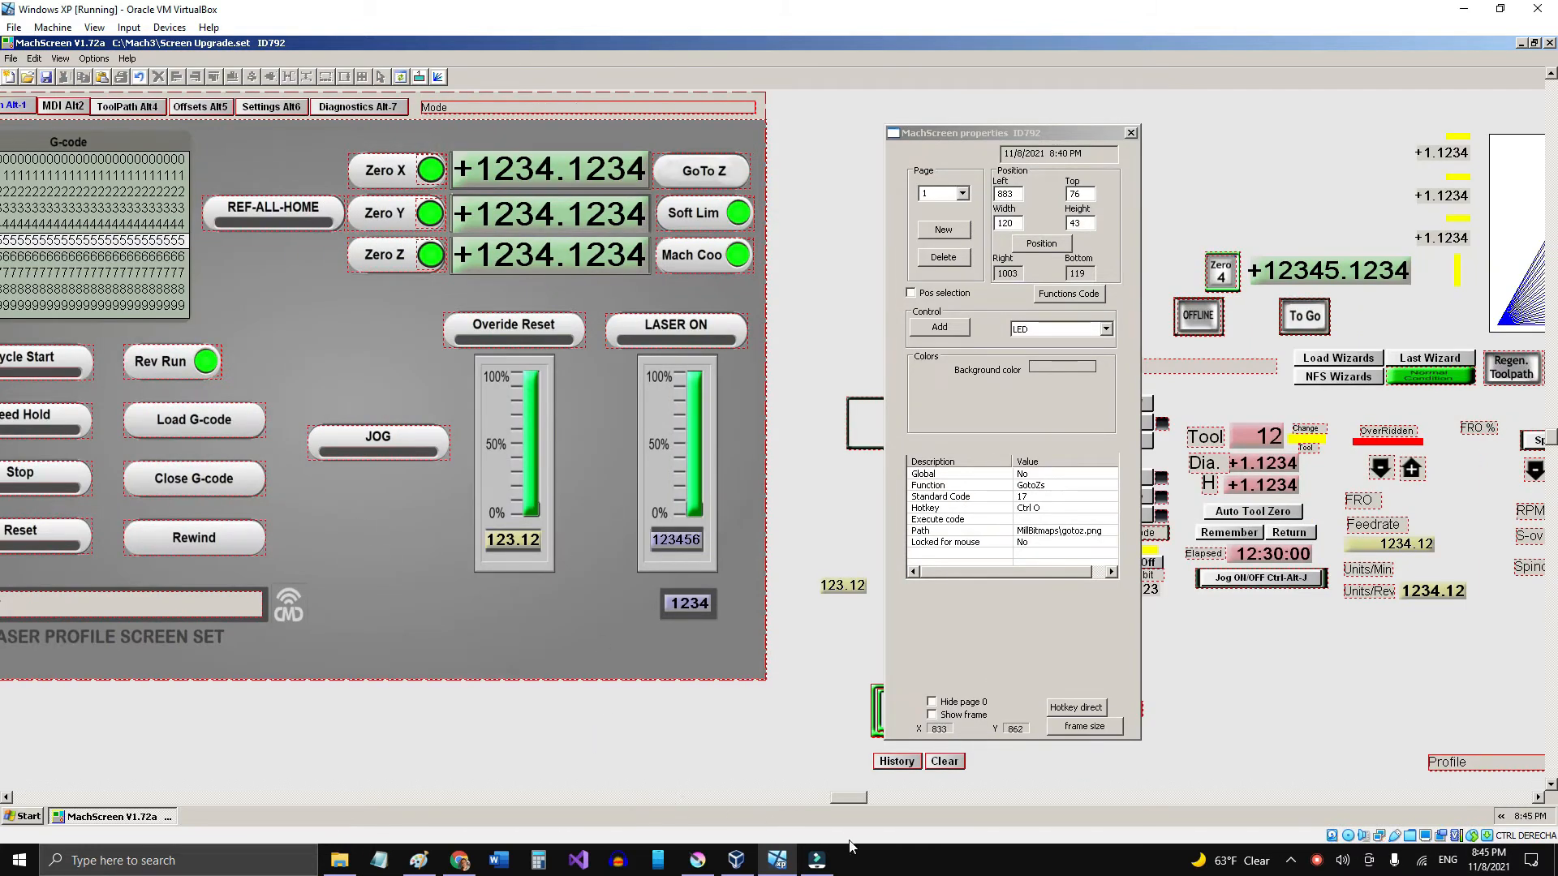
Step: Switch to Krita and move the green LED bar so that it sits directly beside the end of the red bar
left_click_drag(860, 800, 725, 806)
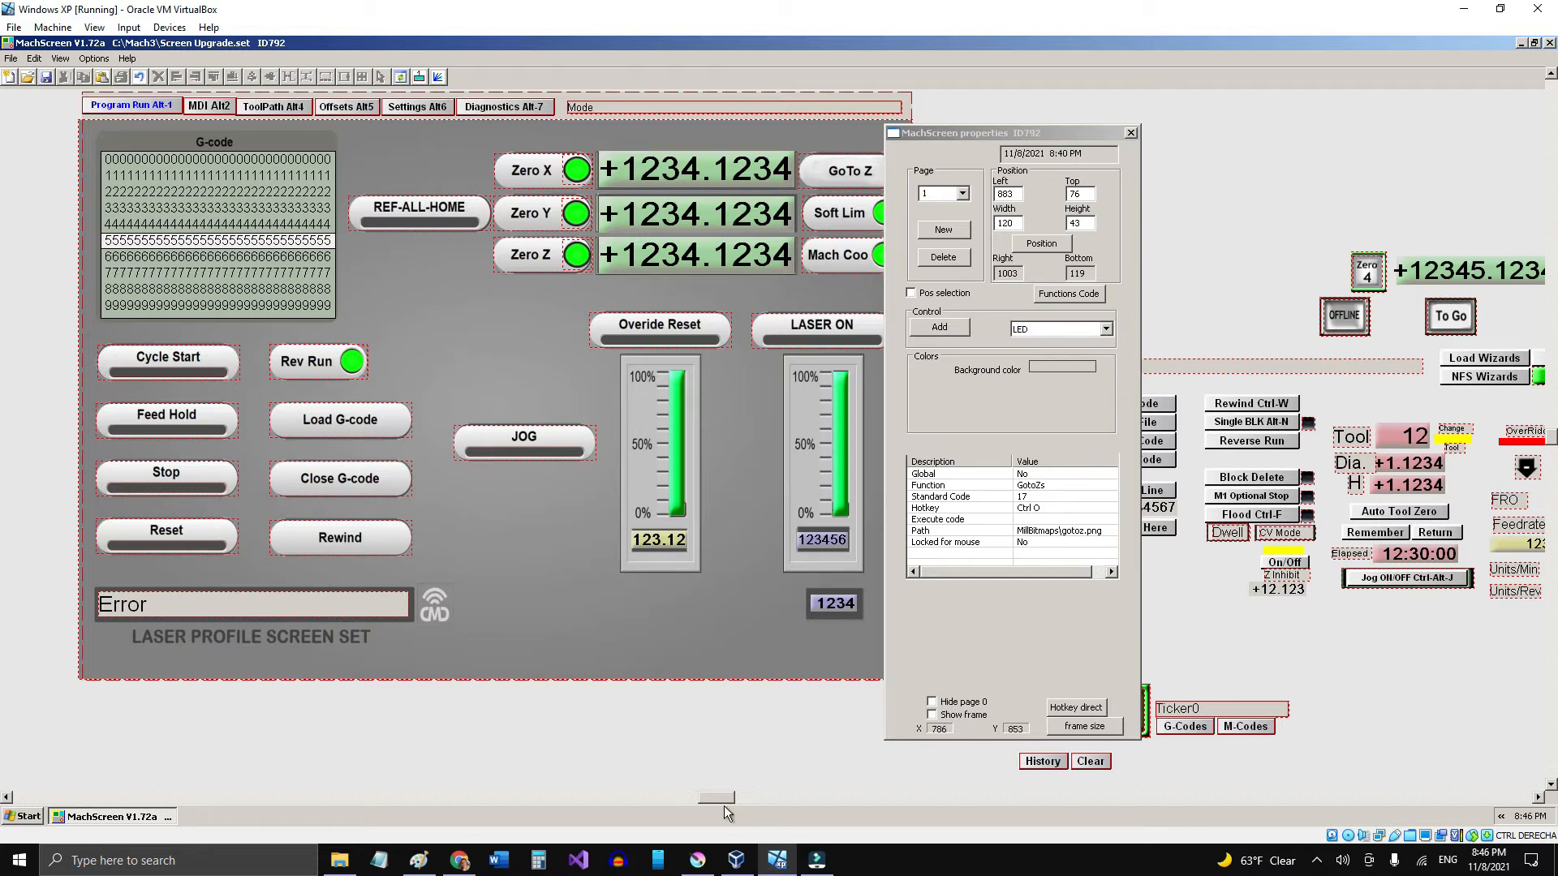
left_click(691, 867)
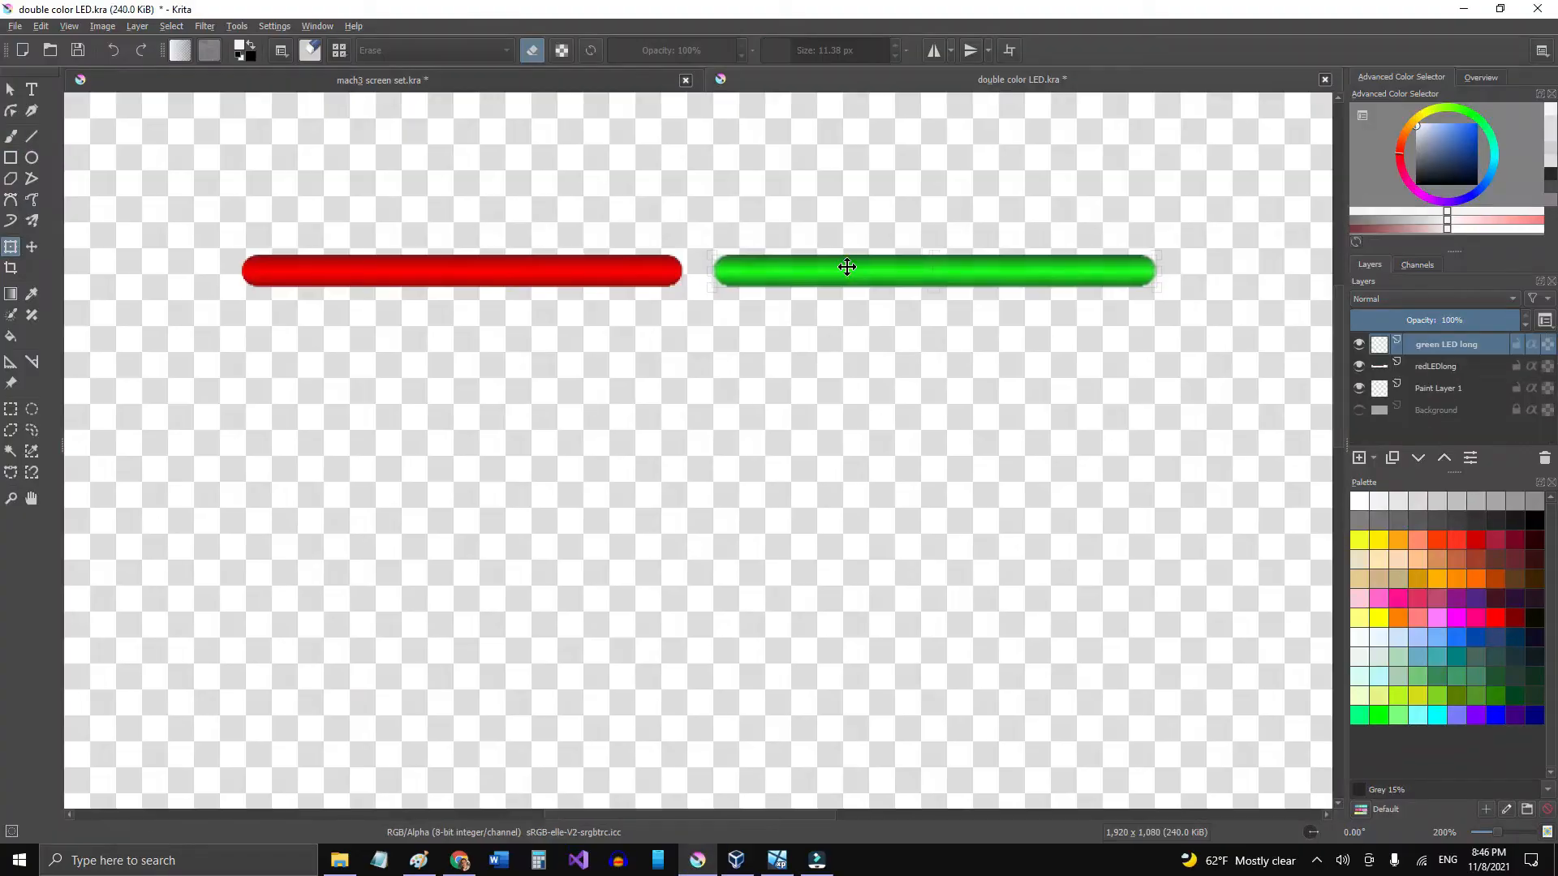
left_click_drag(845, 266, 816, 266)
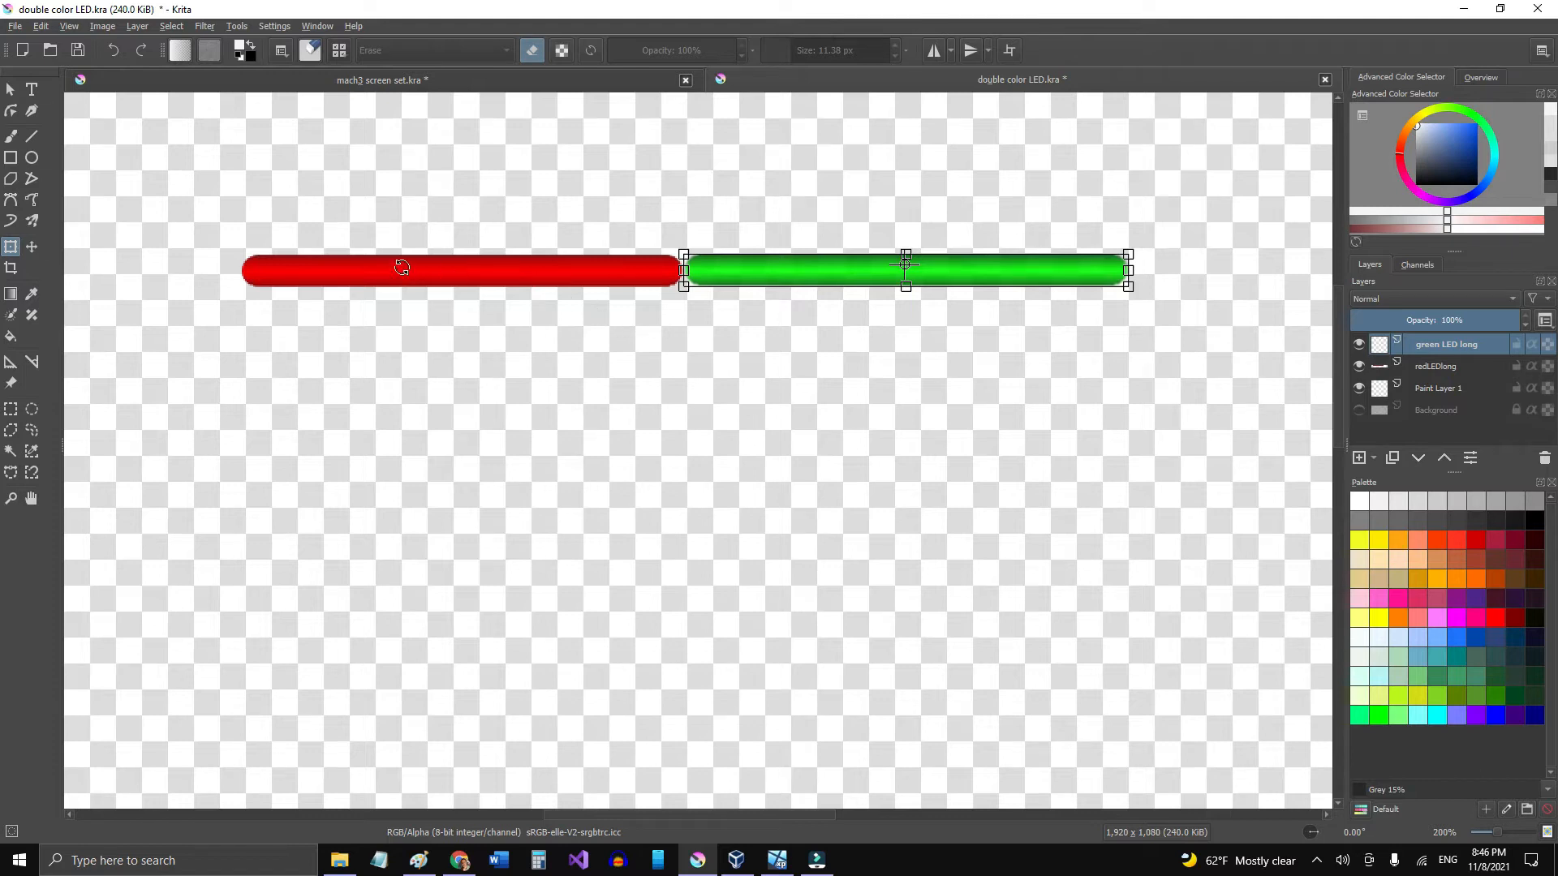
key("b")
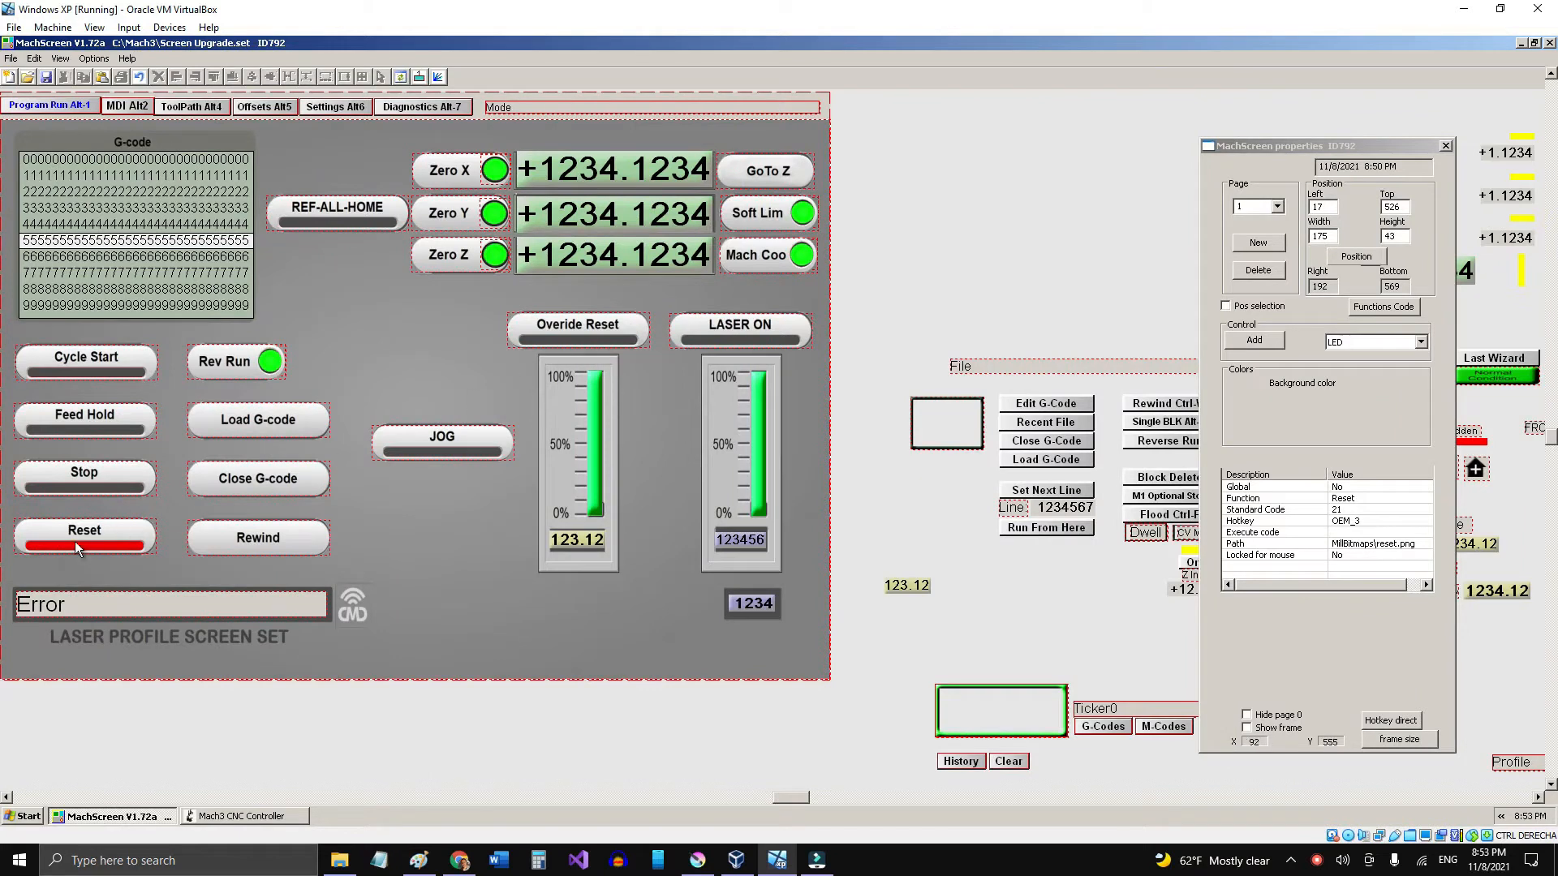
Step: Move the red LED bar off the Reset button and check its Blink and Red / green LED properties
left_click(81, 549)
left_click_drag(129, 546, 1091, 237)
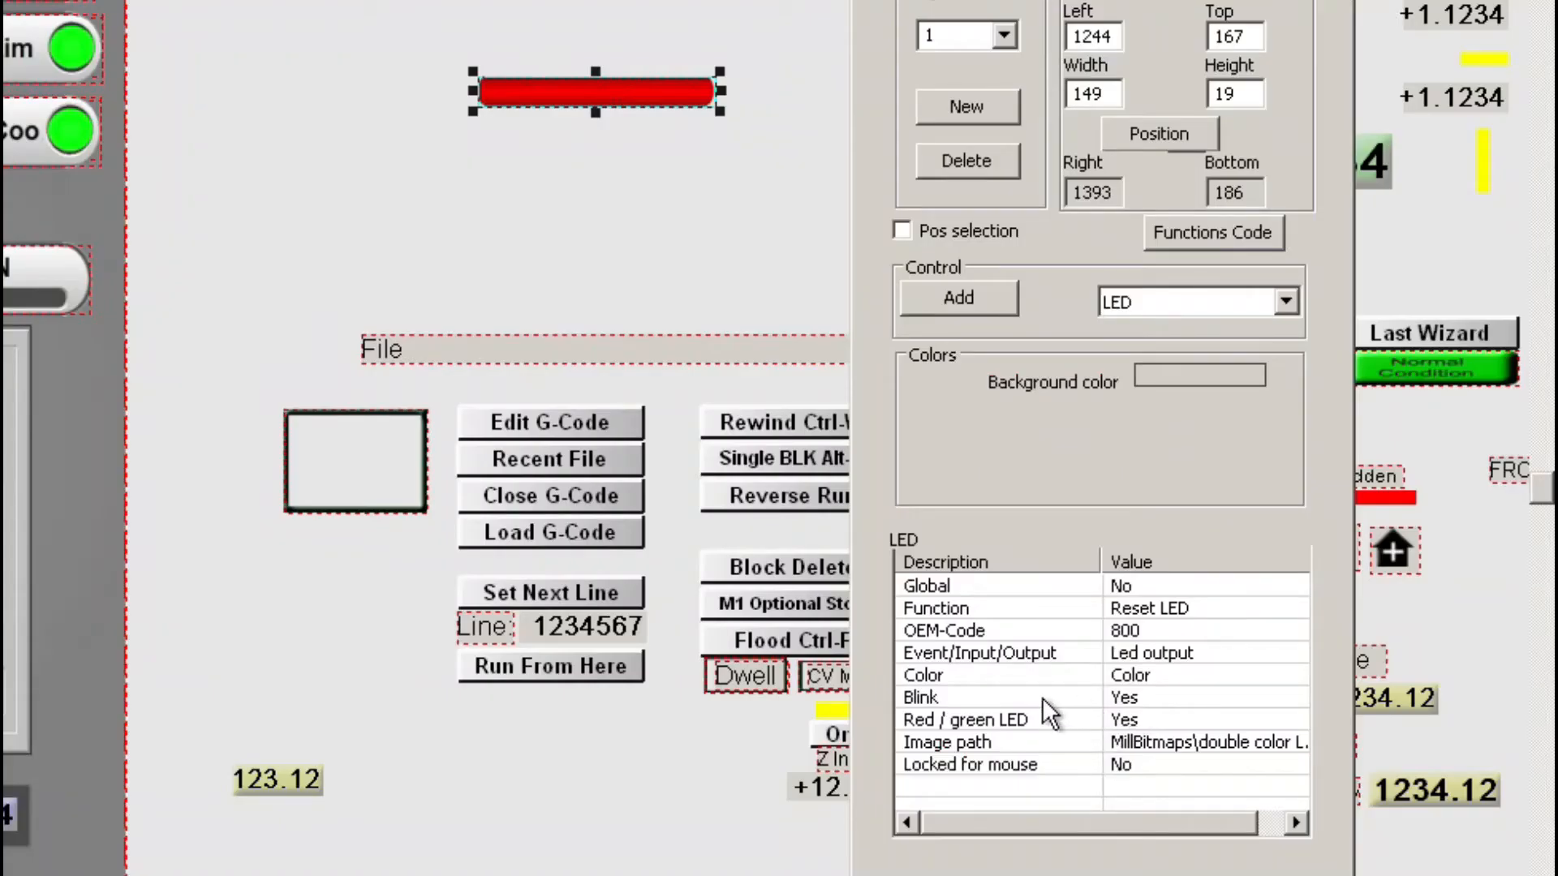
left_click(1135, 698)
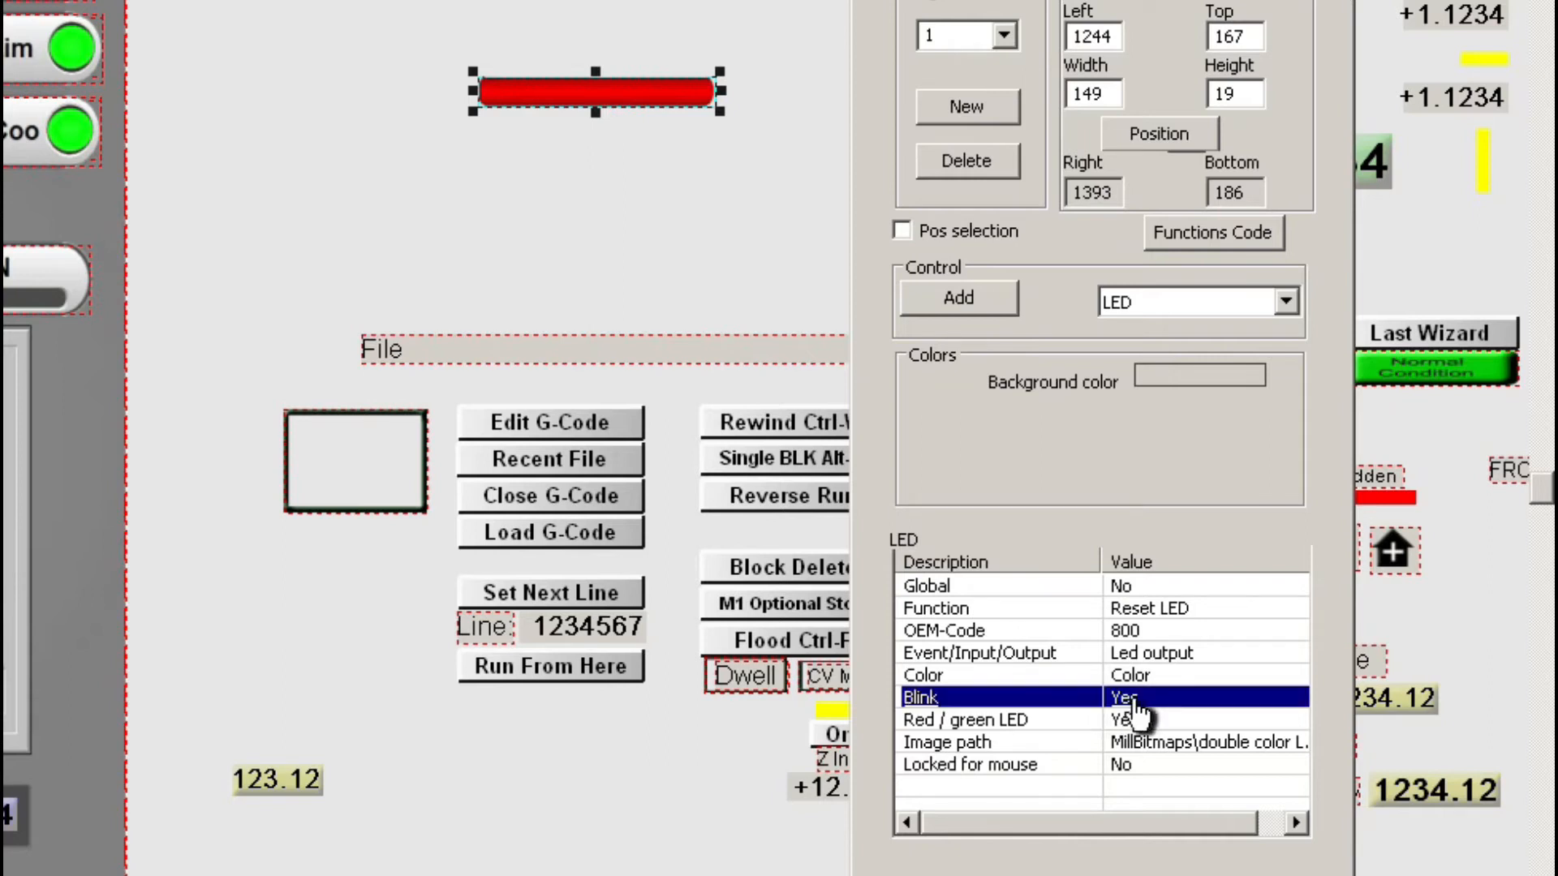
left_click(1061, 723)
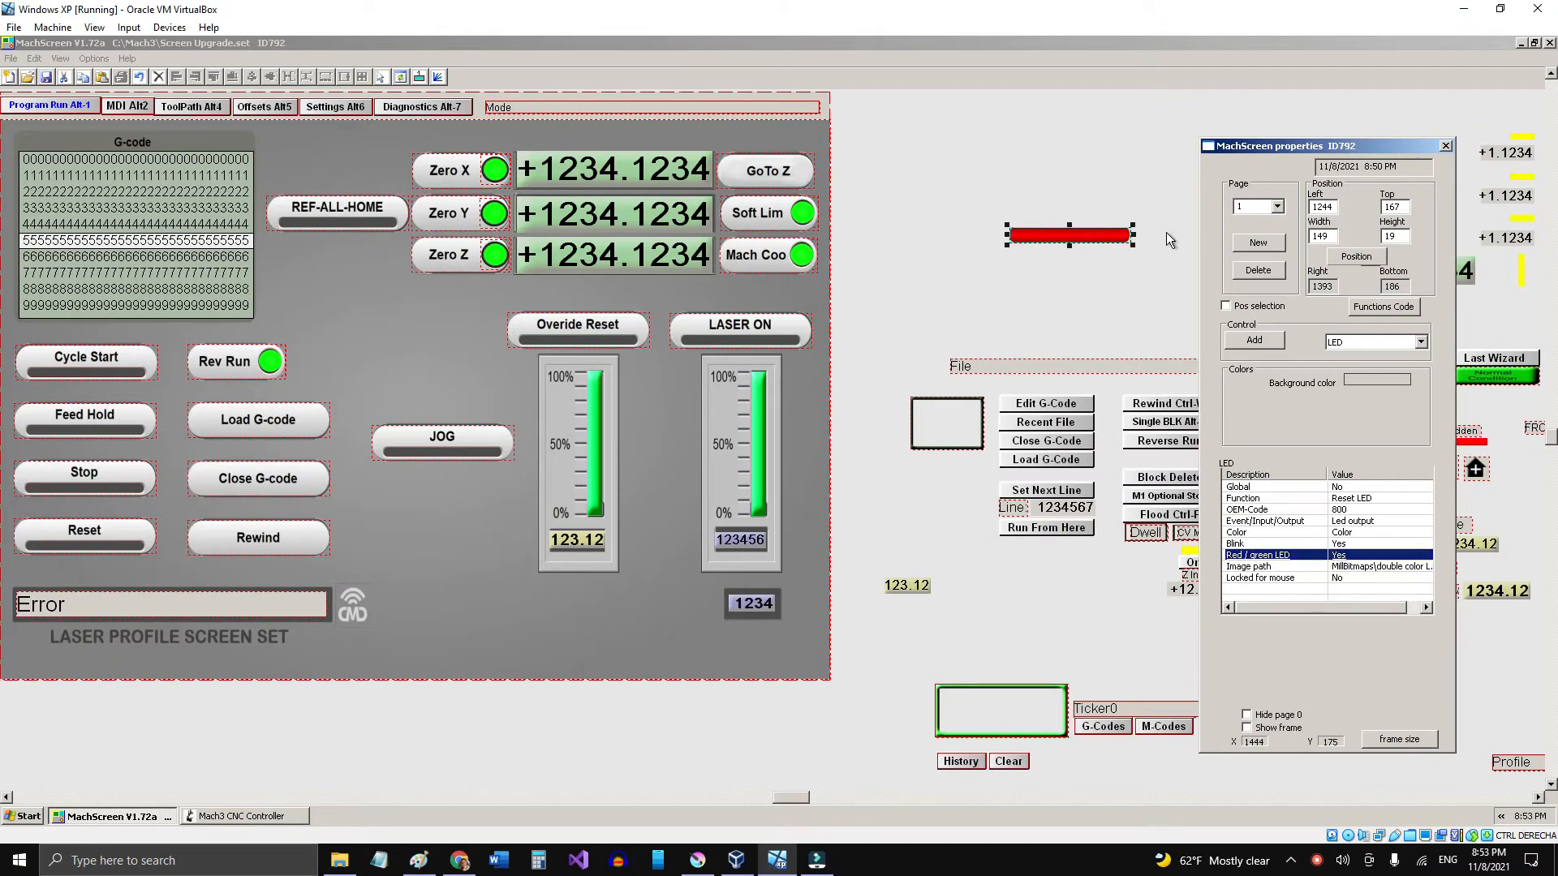
Step: Place the Reset LED bar back in the Reset button's indicator slot at left 29, top 551
left_click_drag(1098, 238, 1019, 308)
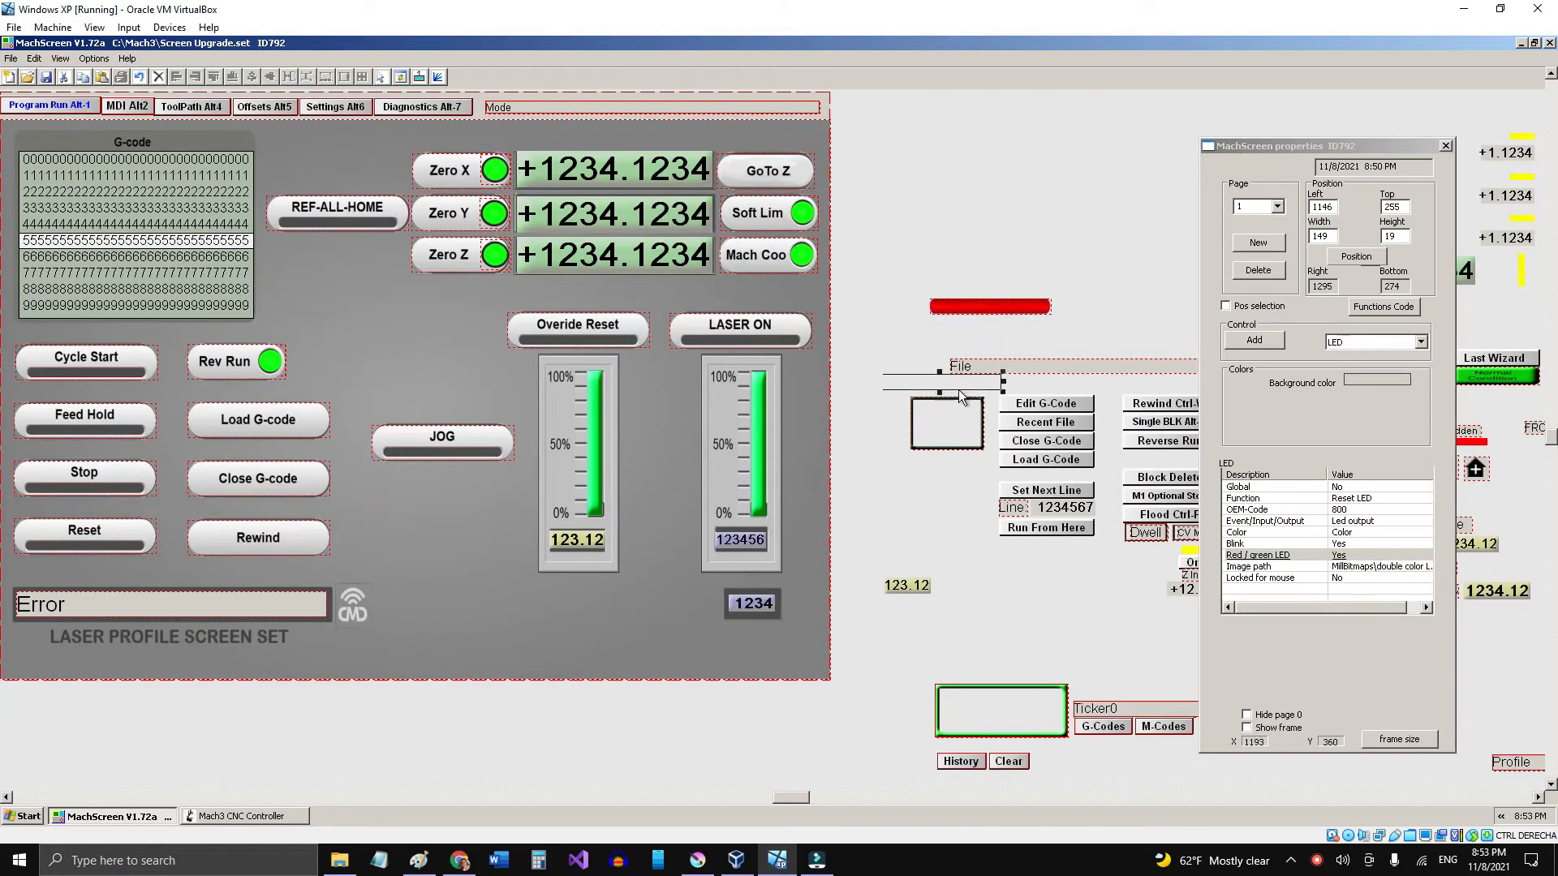
left_click(99, 544)
left_click_drag(109, 546, 112, 547)
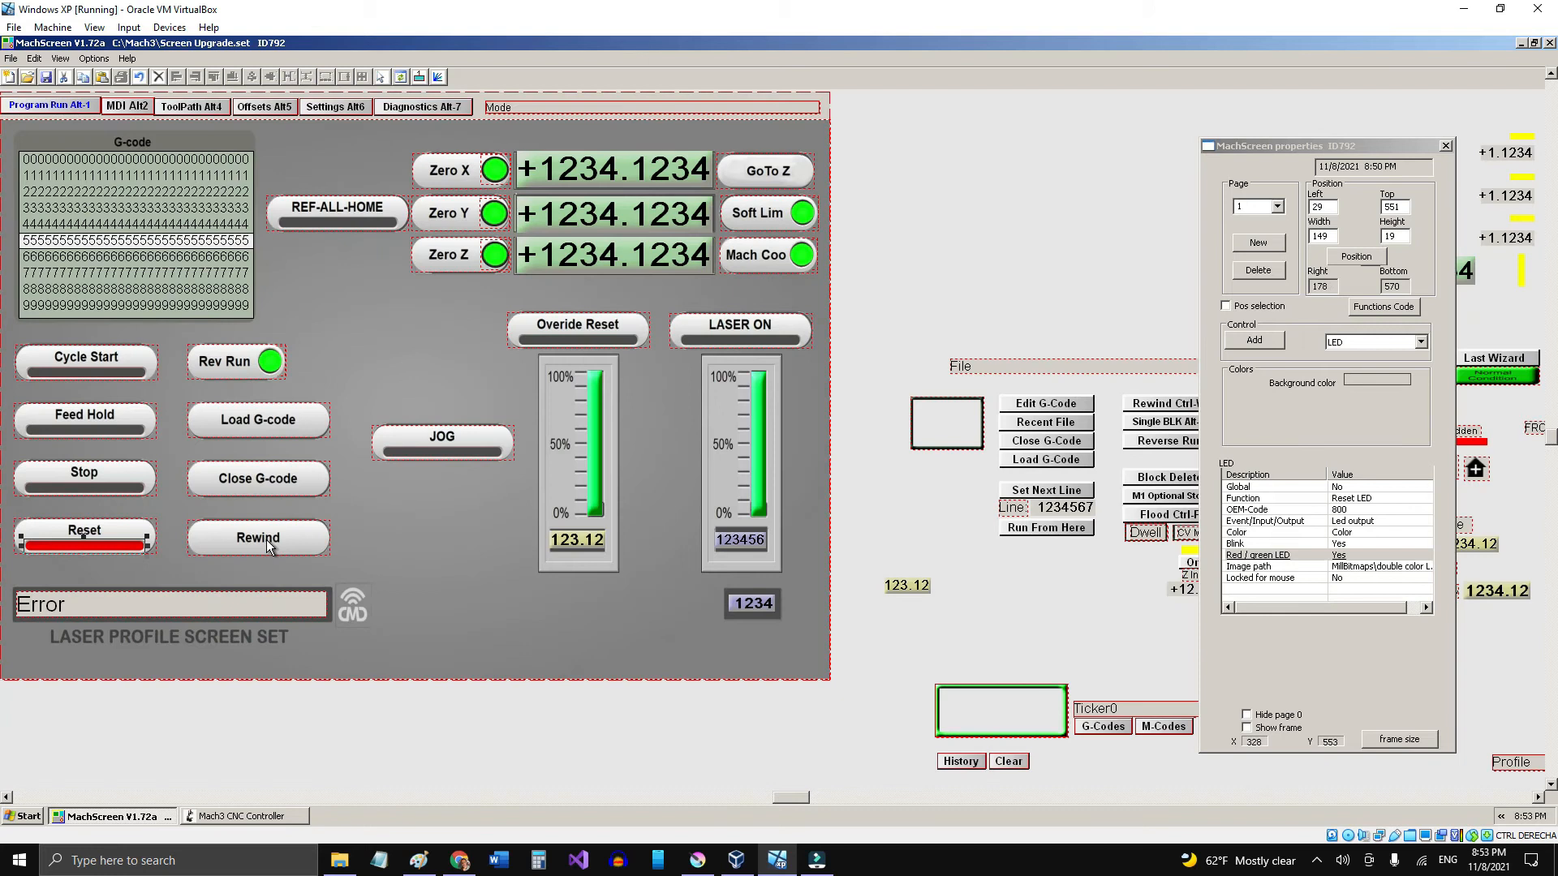
left_click(904, 324)
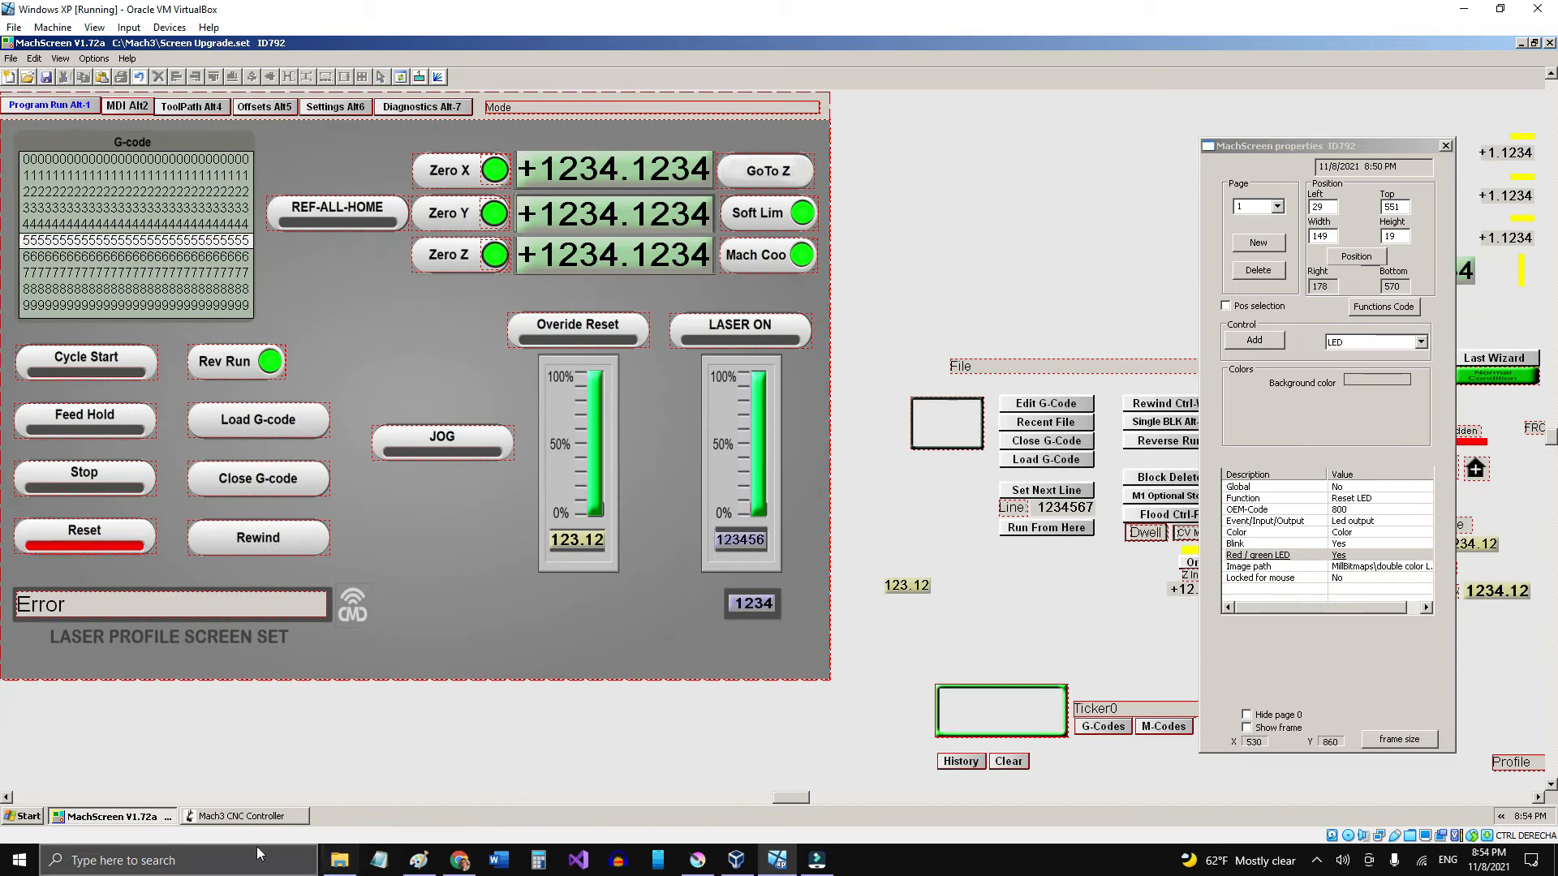
Step: Switch to the Mach3 CNC Controller, maximize it and test the Reset button's LED by toggling Reset twice
left_click(221, 817)
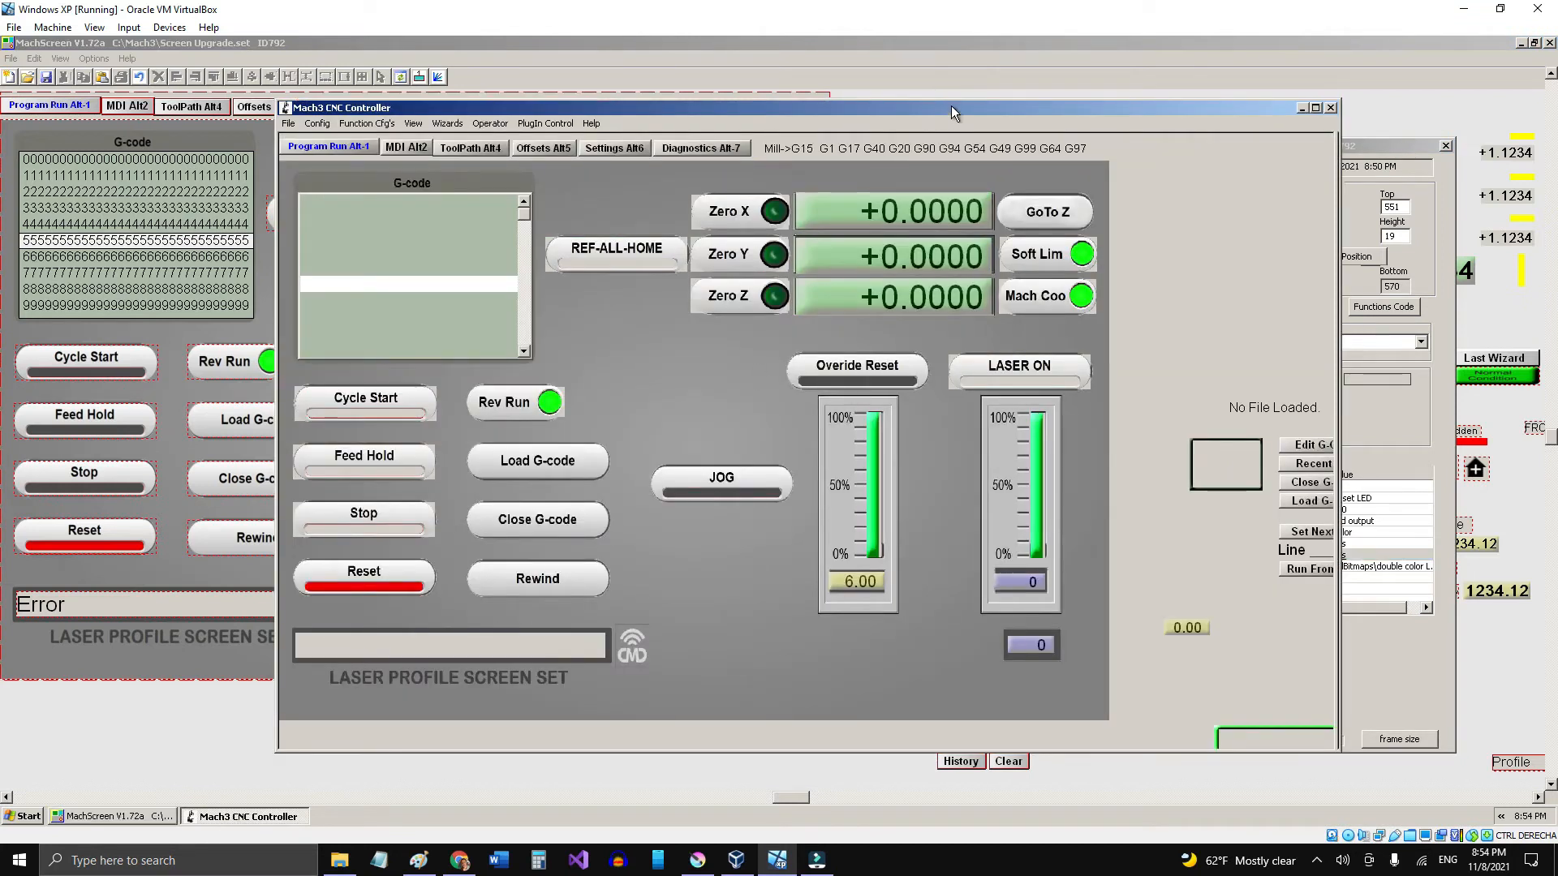
left_click(1316, 108)
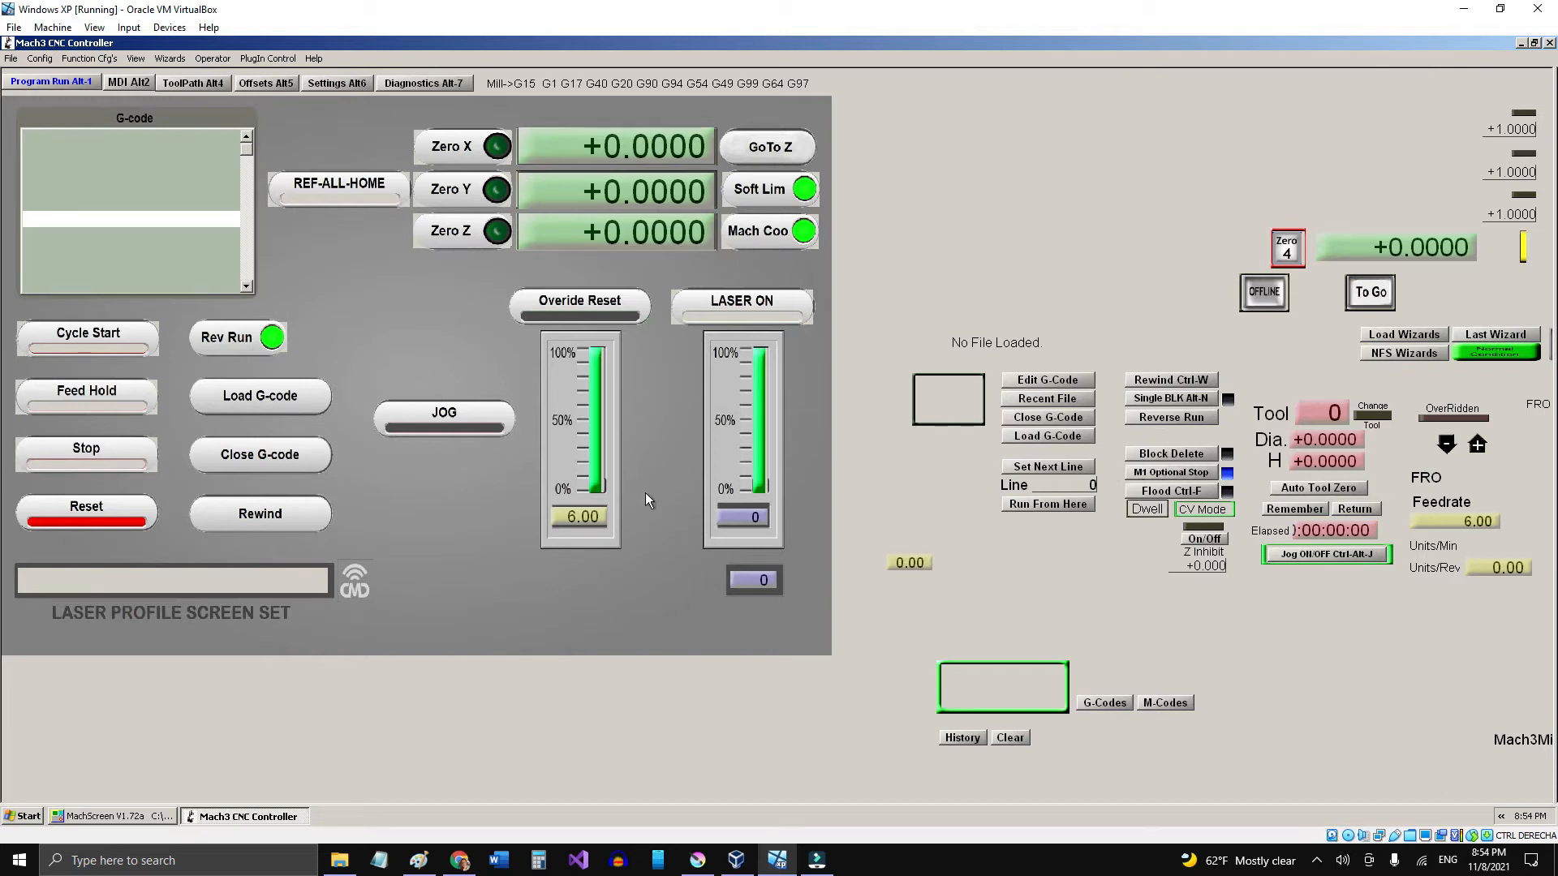
left_click(118, 512)
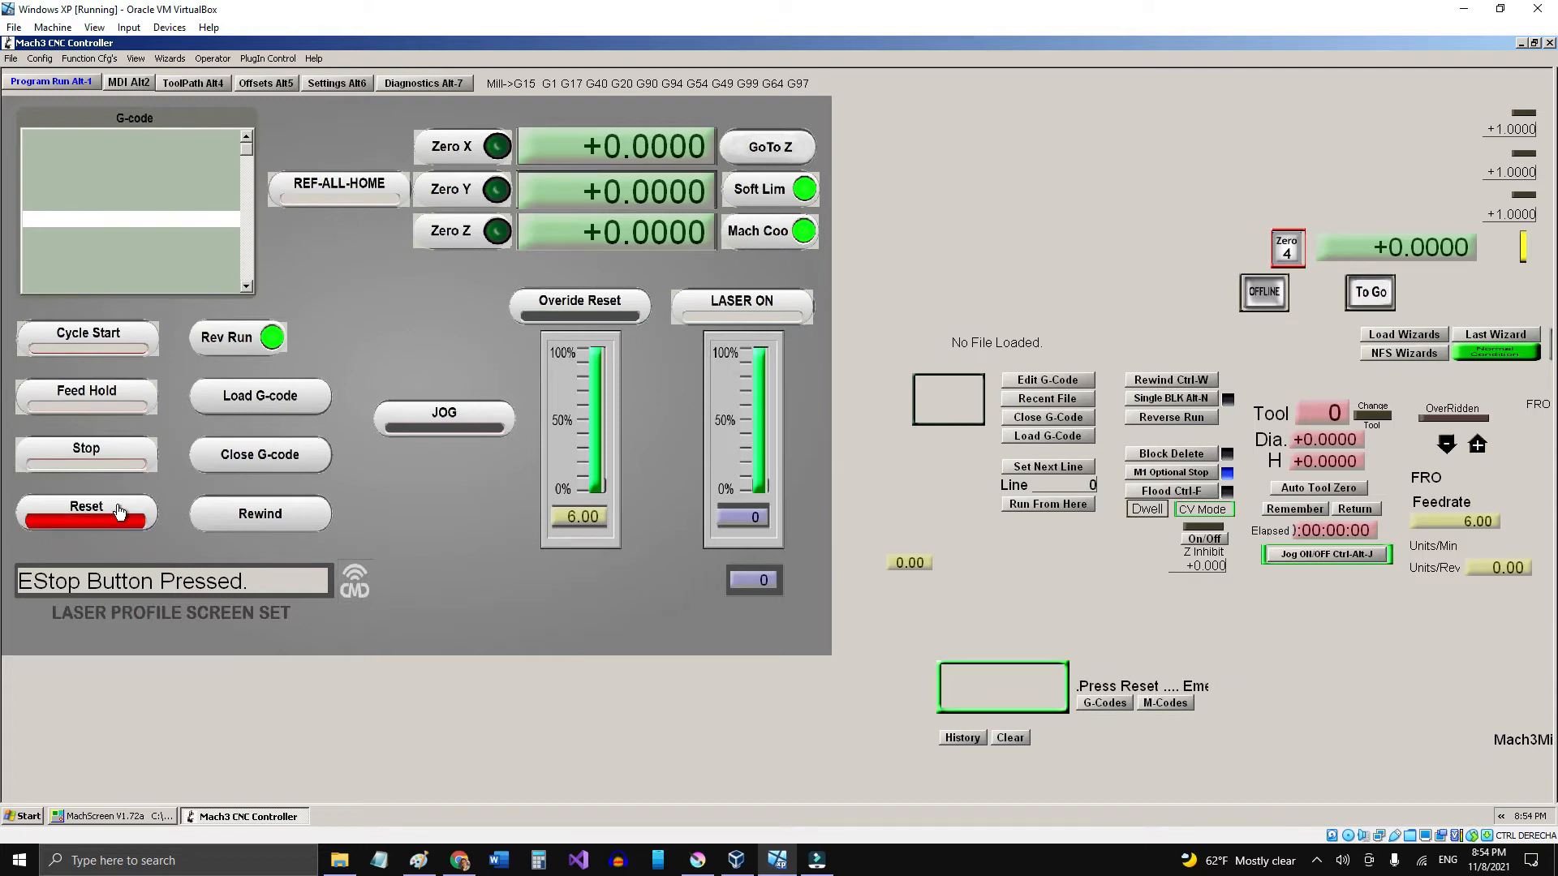
left_click(120, 512)
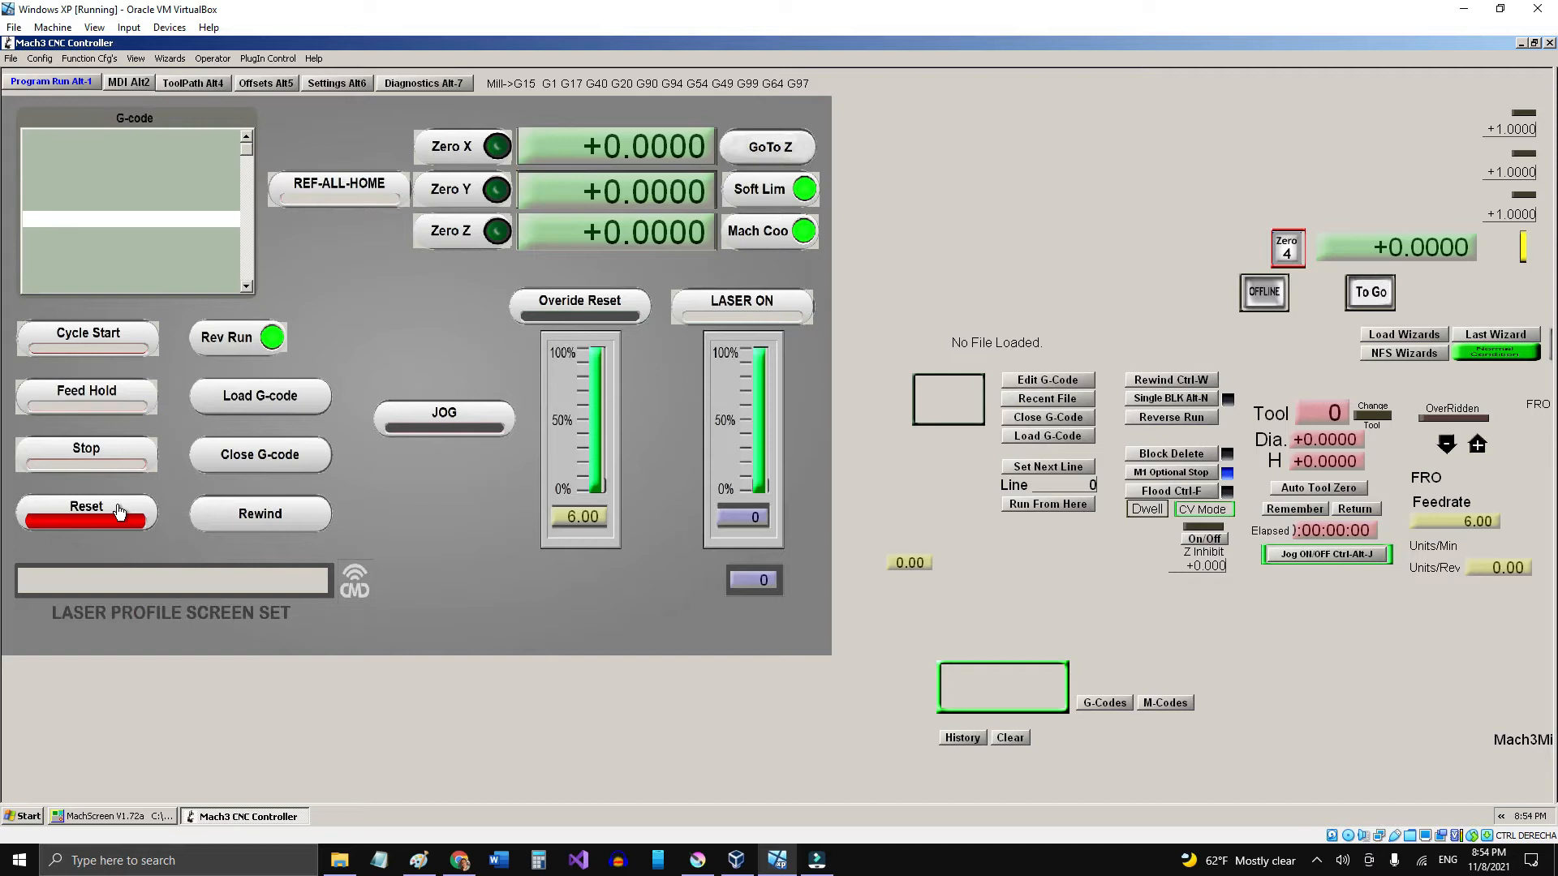
Step: Switch to Krita and export the rearranged LED image, green bar first and red bar second, as greenredLED.png
left_click(698, 860)
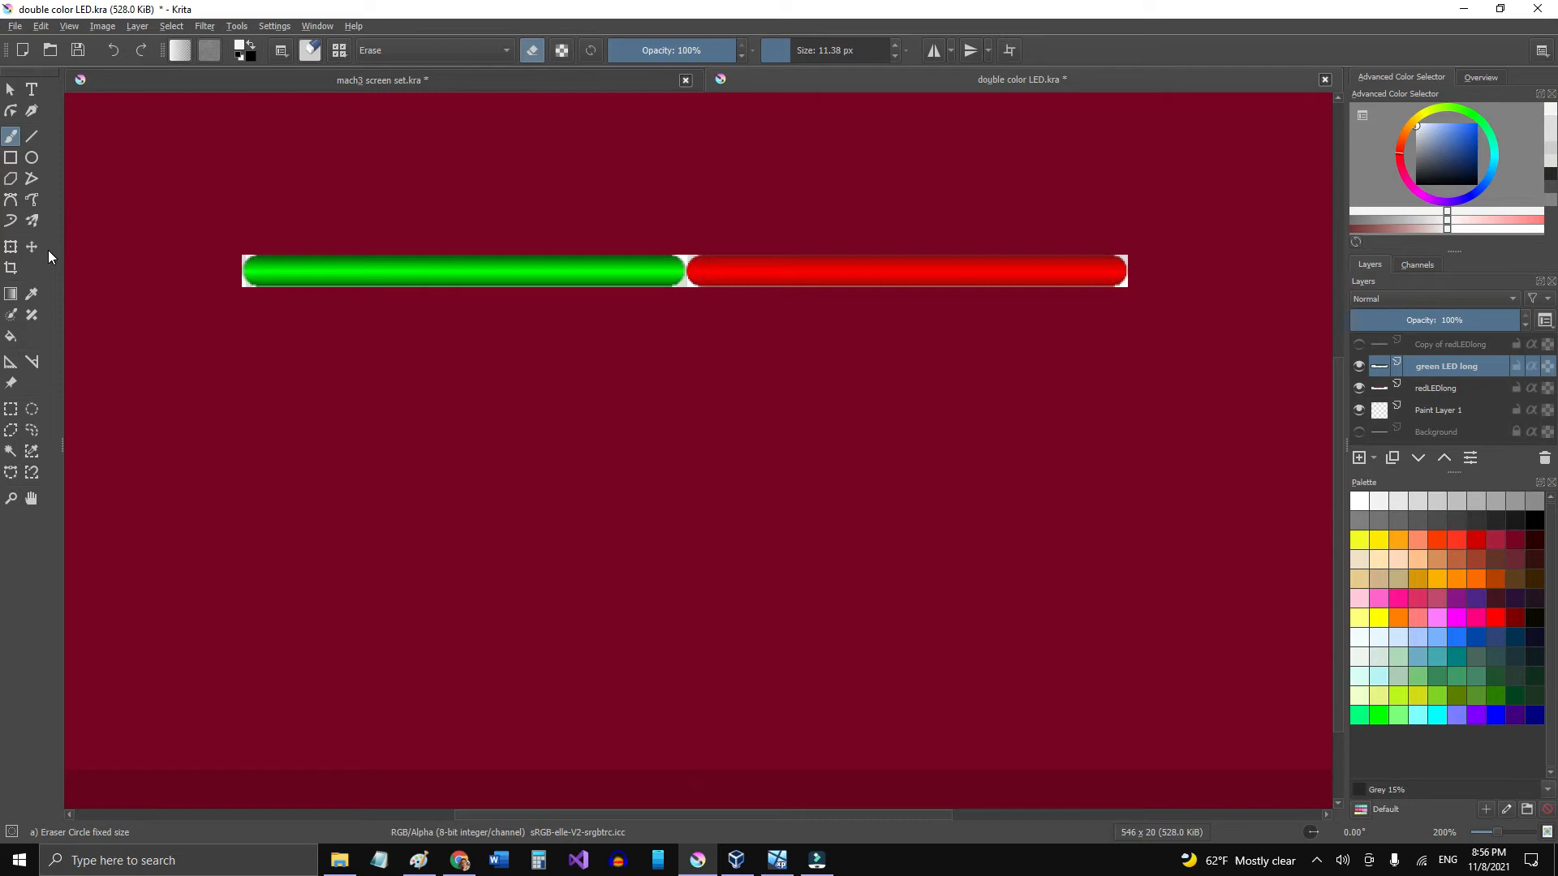
left_click(17, 27)
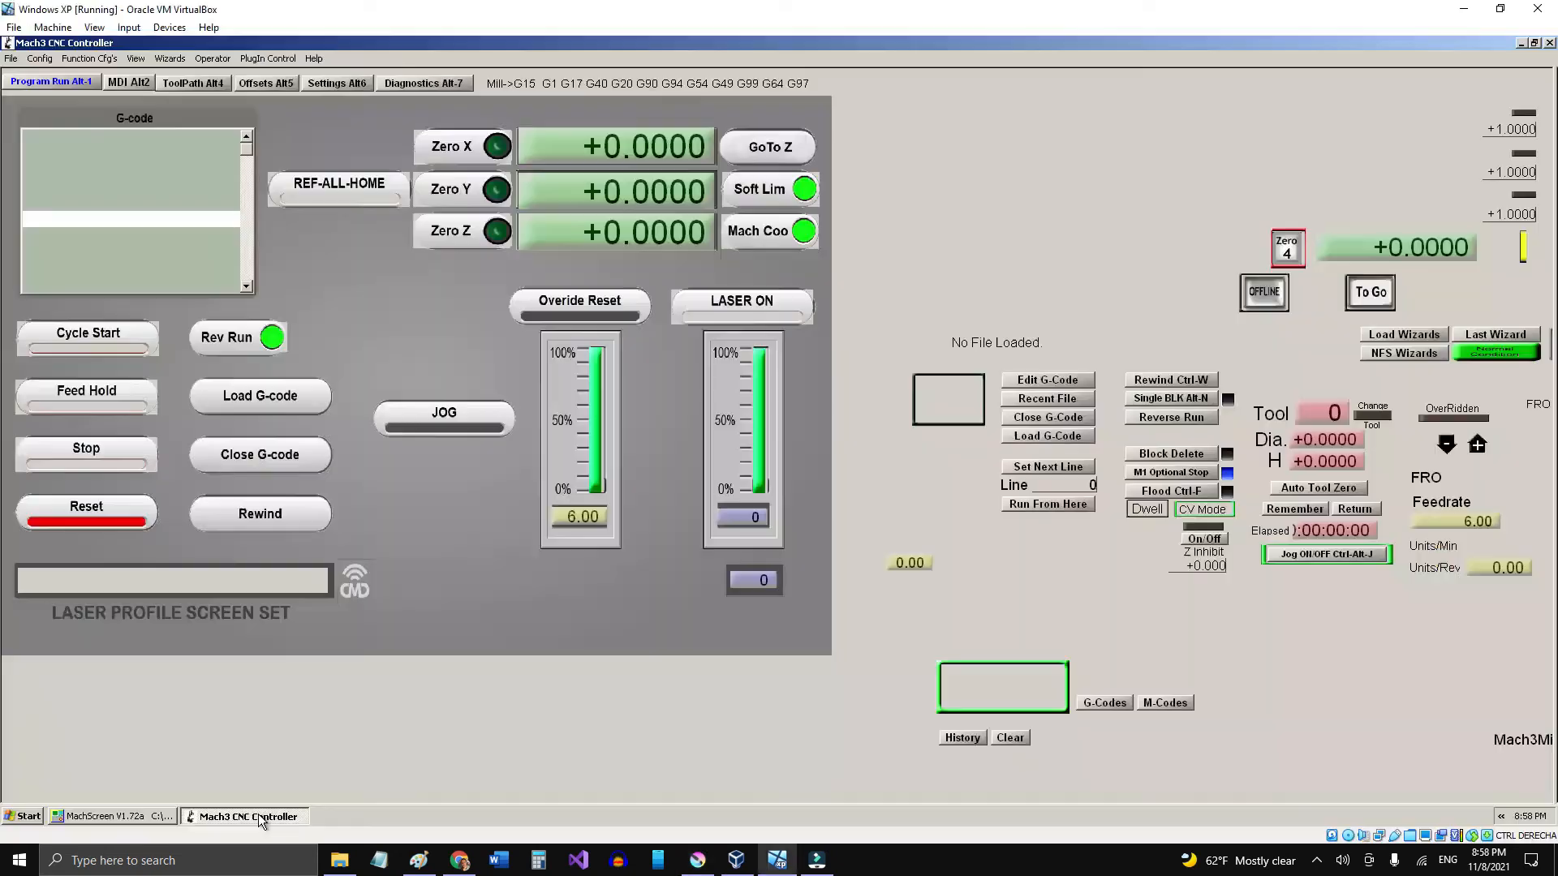
Step: Back in MachScreen, move the Reset LED off the Reset button to about left 1168, top 244 and set its image to greenredLED.png
left_click(145, 813)
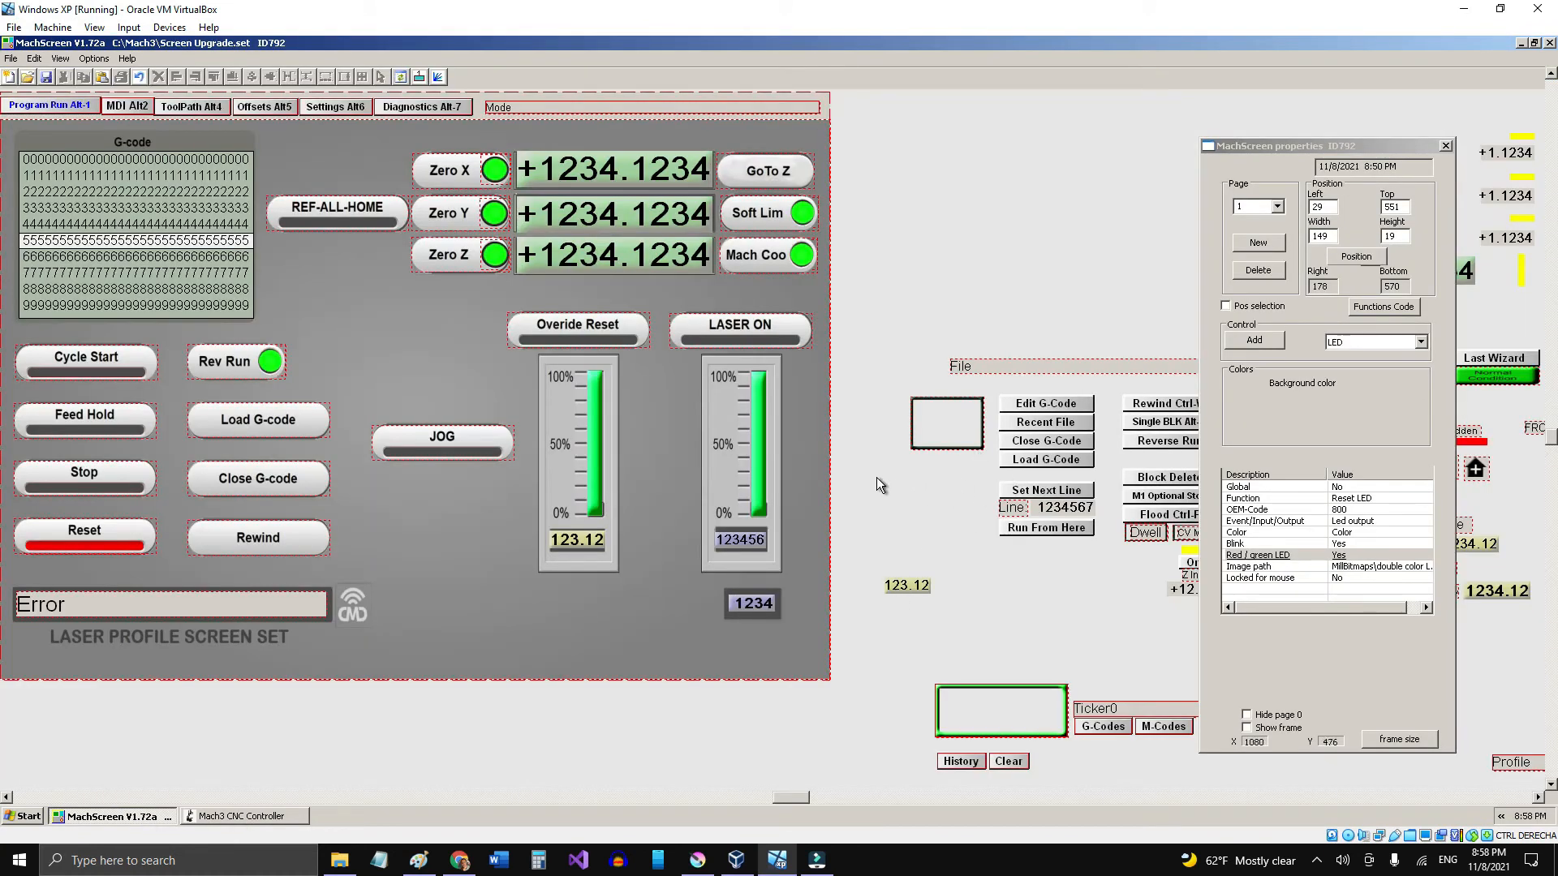
left_click(109, 549)
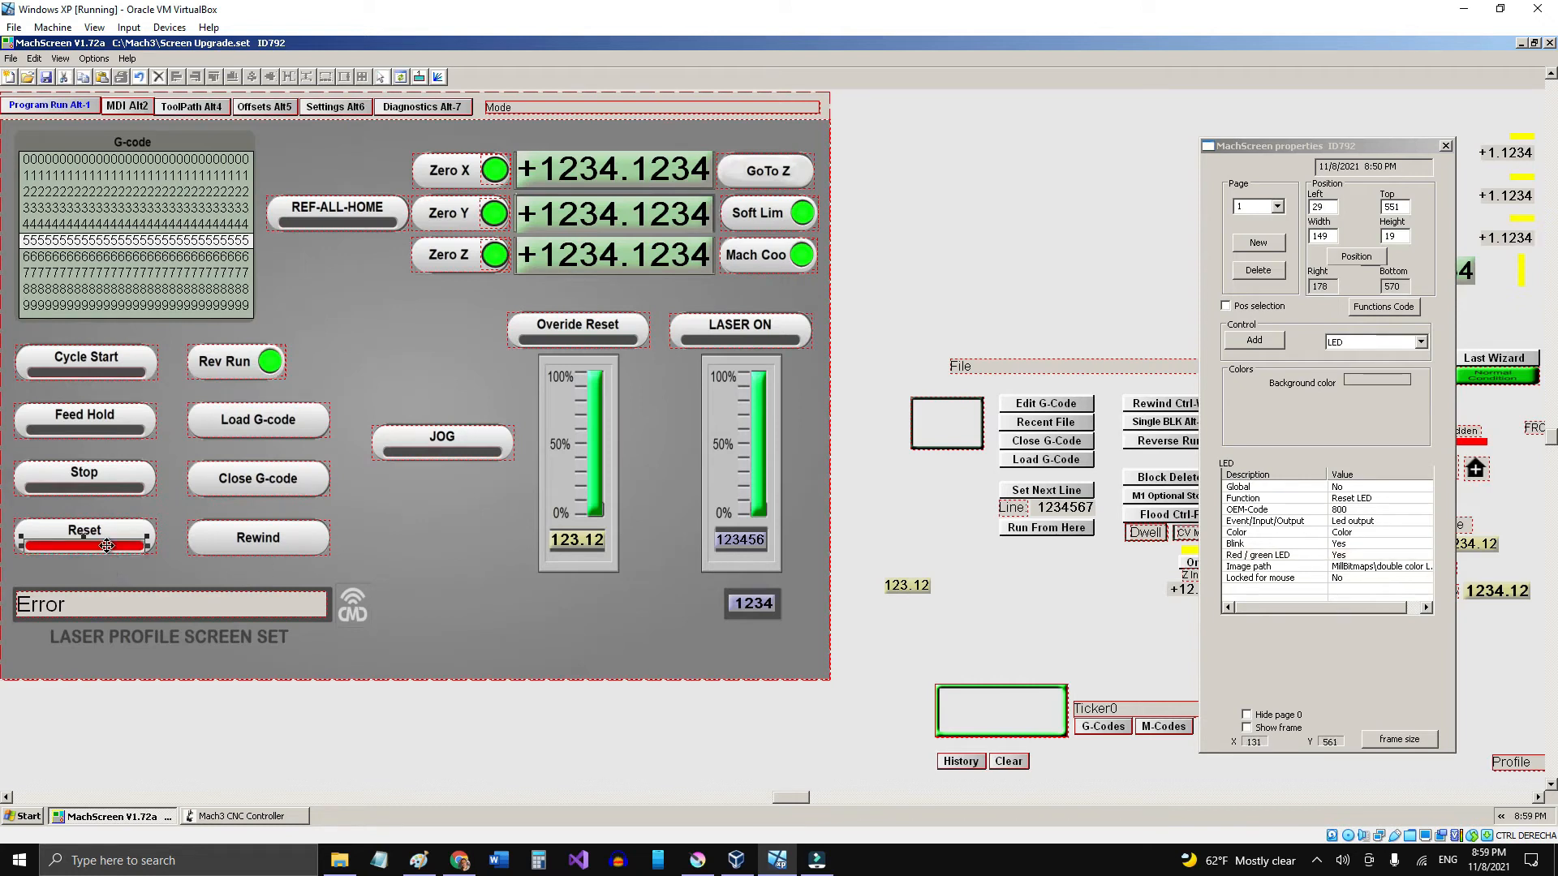
left_click_drag(108, 549, 1031, 303)
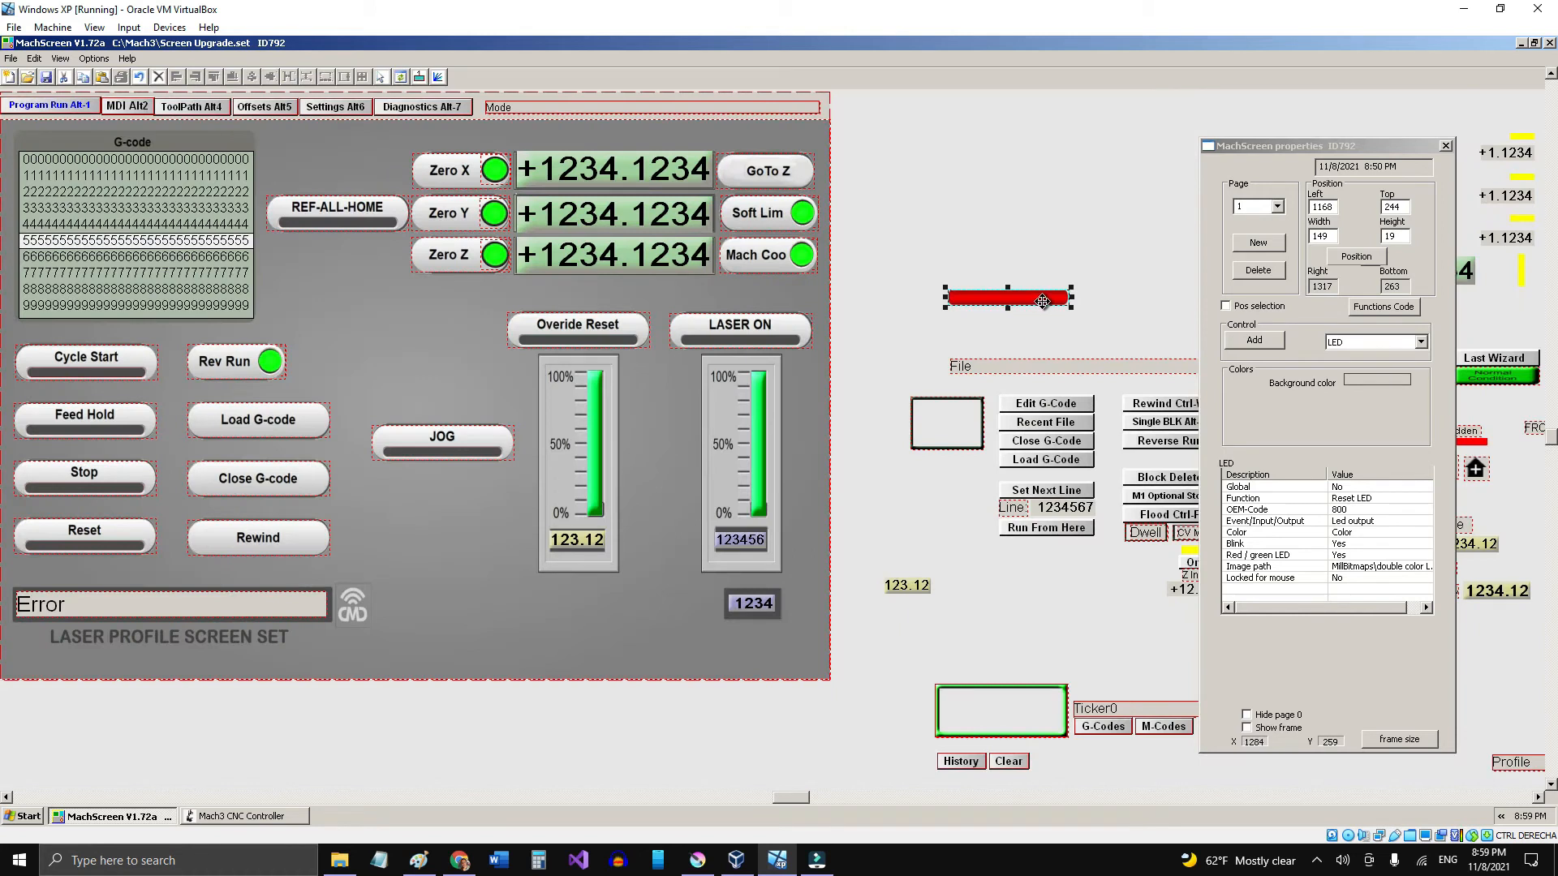
left_click(1353, 566)
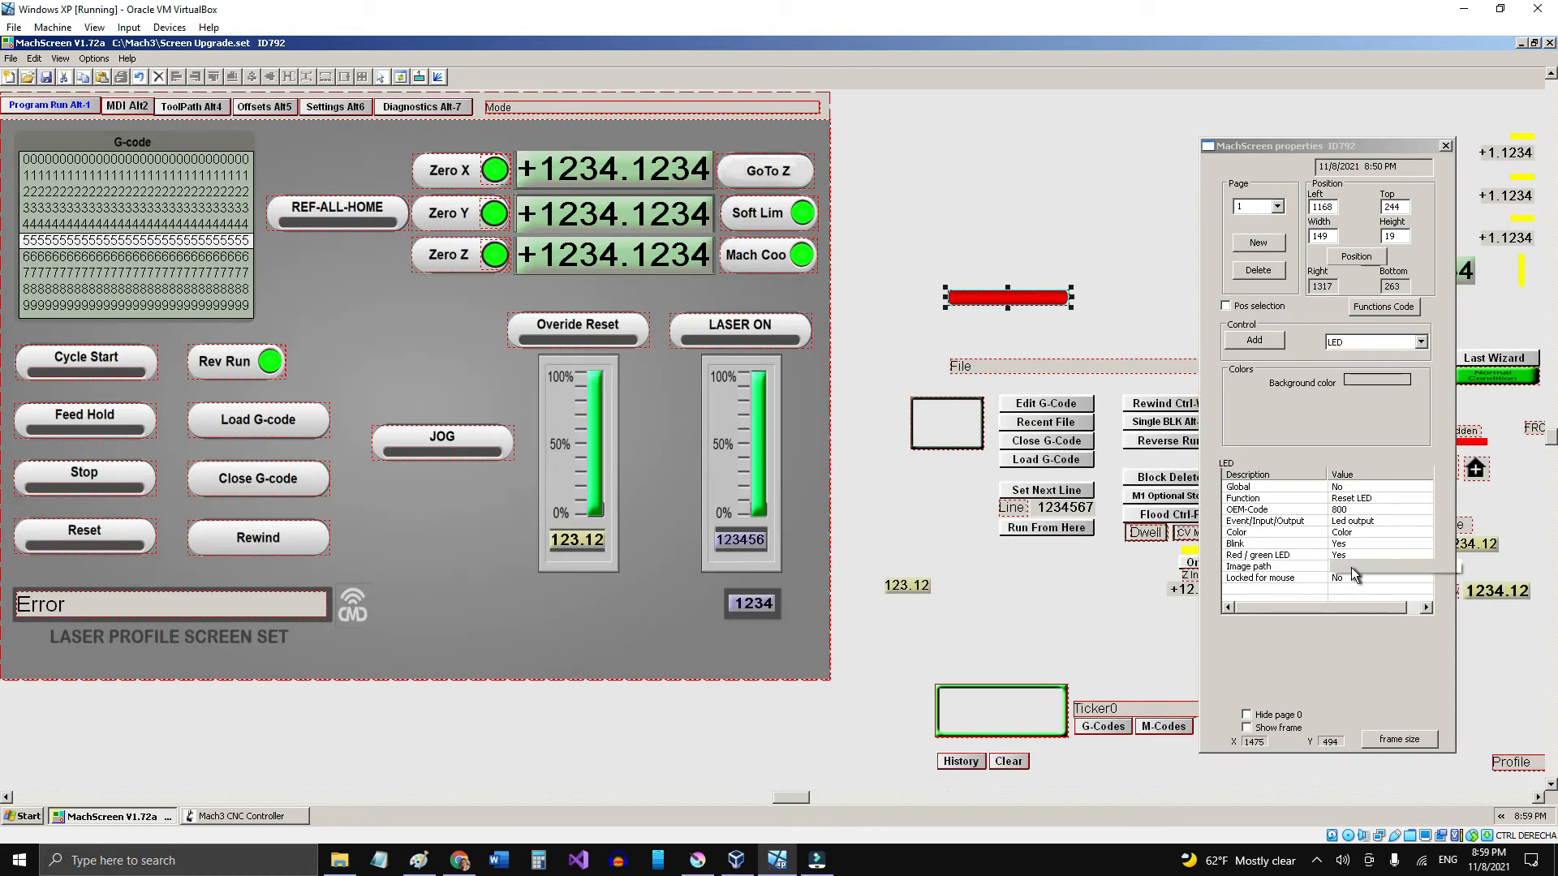
left_click(1407, 568)
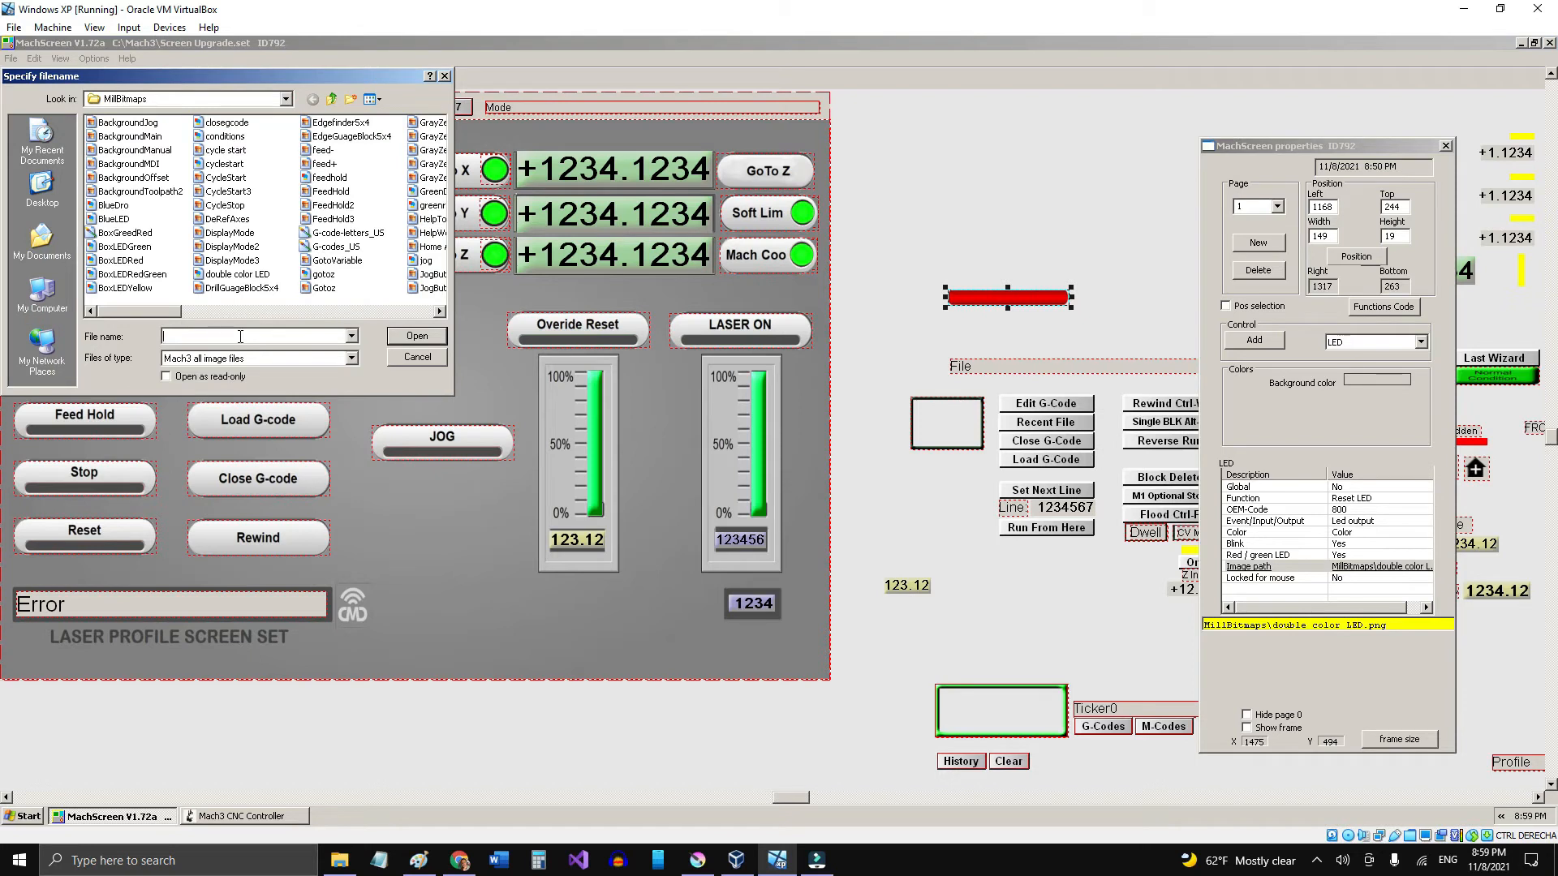
type("gre")
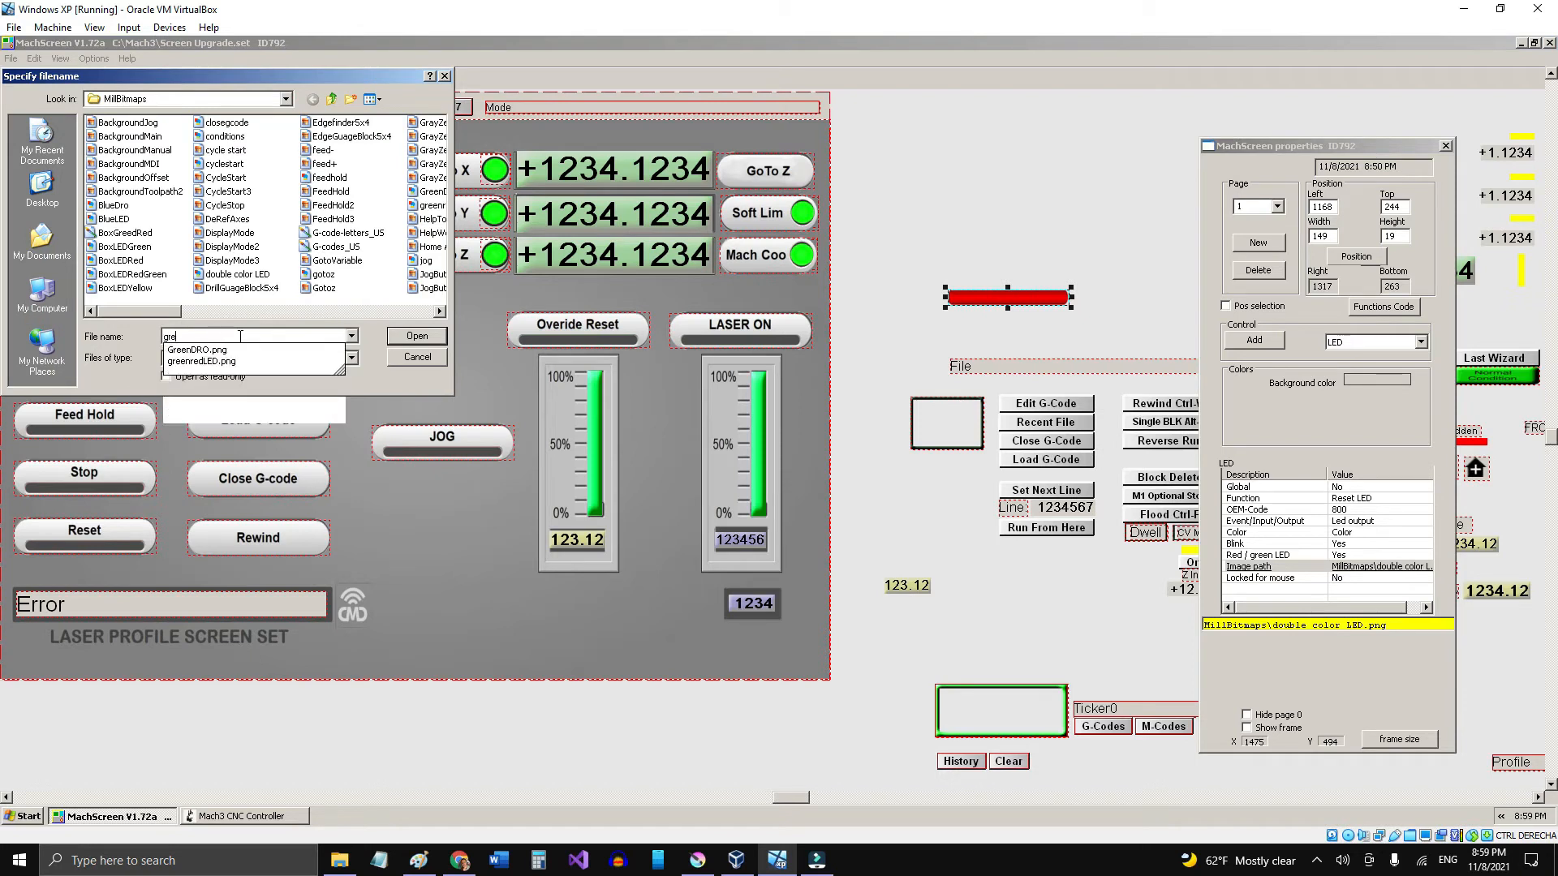
type("en")
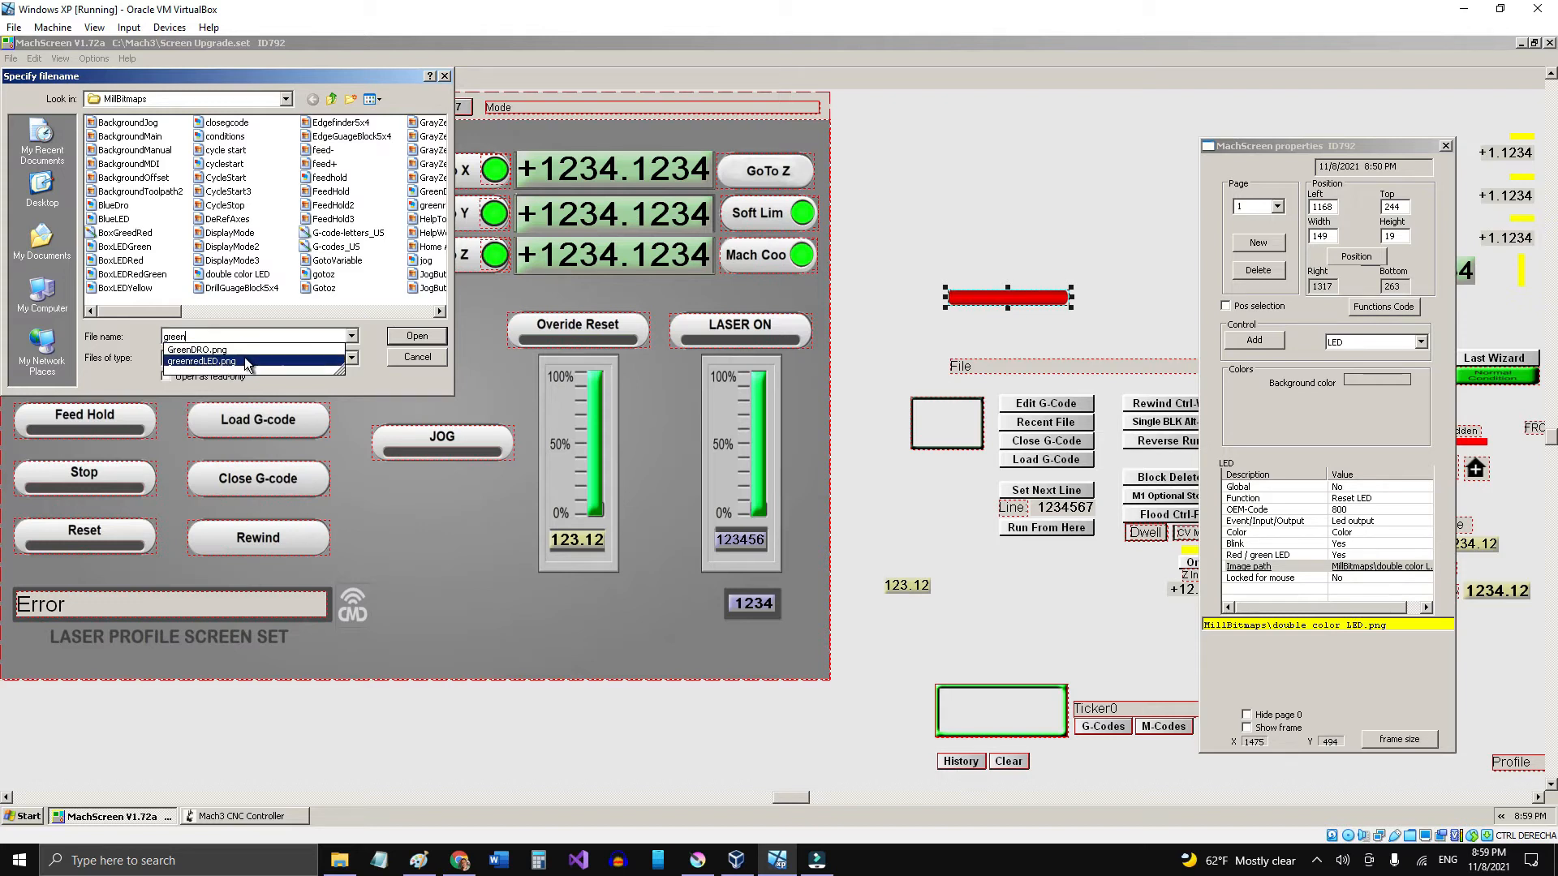
left_click(248, 363)
left_click(414, 335)
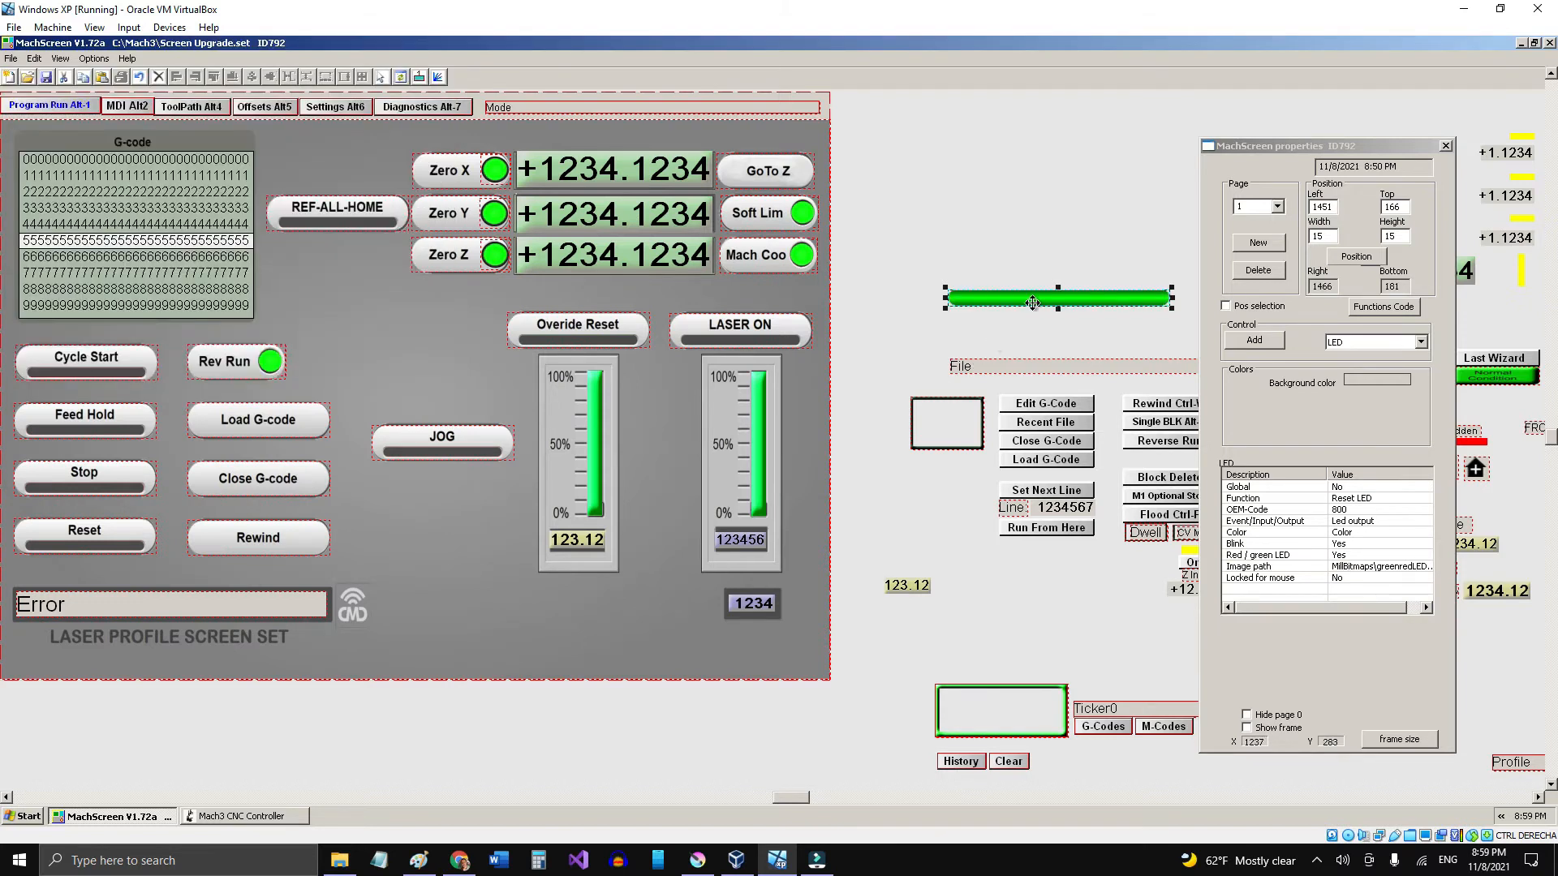
Step: Place the Reset LED in the Reset button's indicator slot at left 31, top 554 with width 144, and save the screen set
left_click_drag(1047, 299, 96, 547)
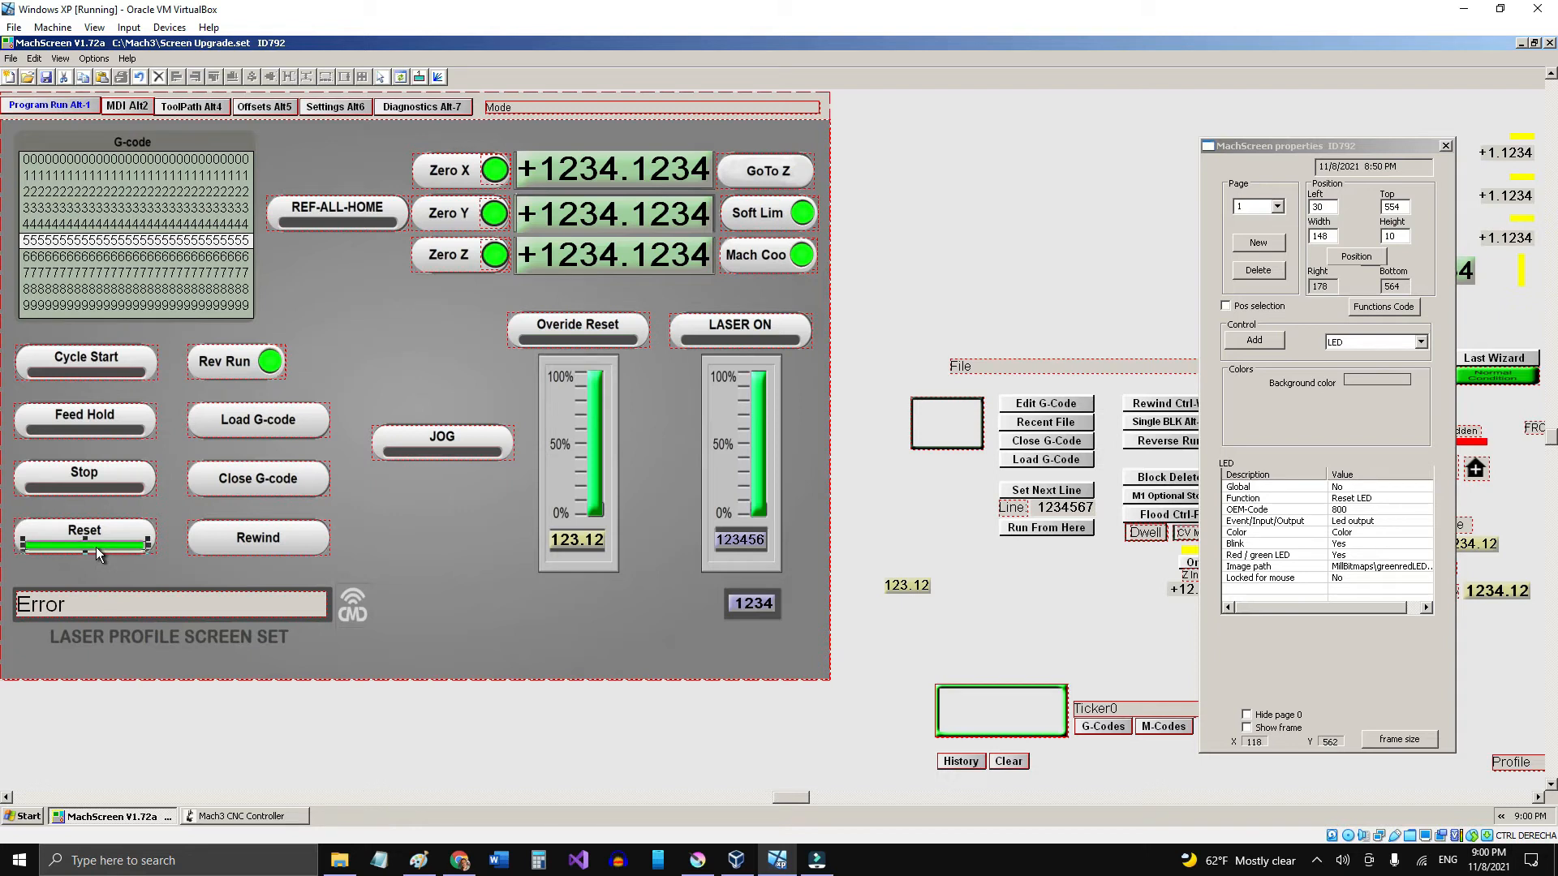
key("Right")
left_click_drag(144, 548, 143, 547)
left_click(52, 76)
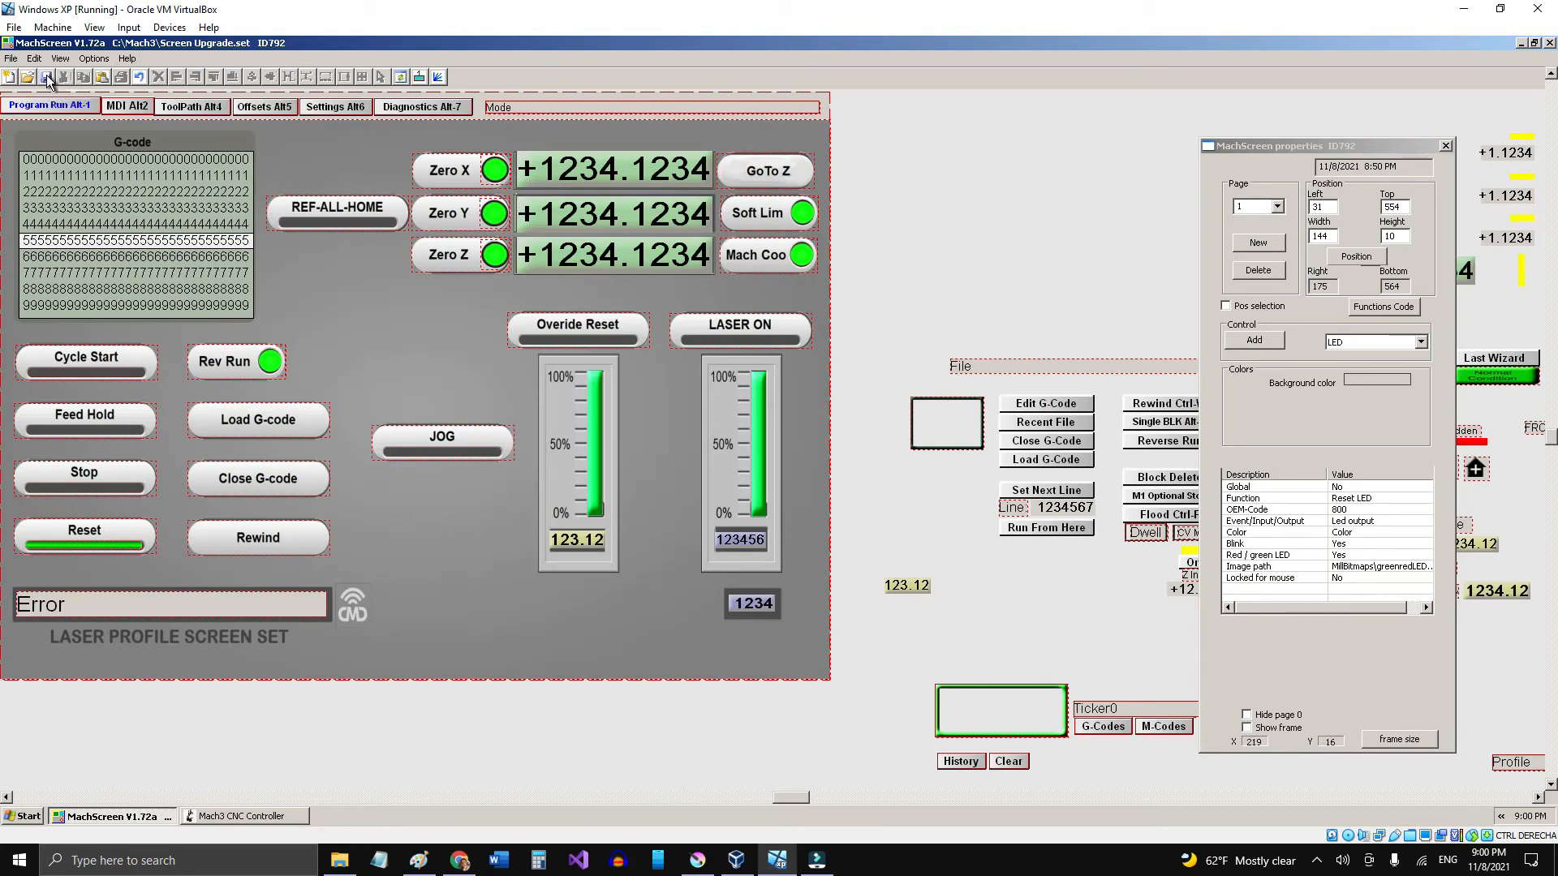
Step: Switch to the Mach3 CNC Controller, reload the edited screen set and test the Reset LED by toggling Reset twice
left_click(216, 815)
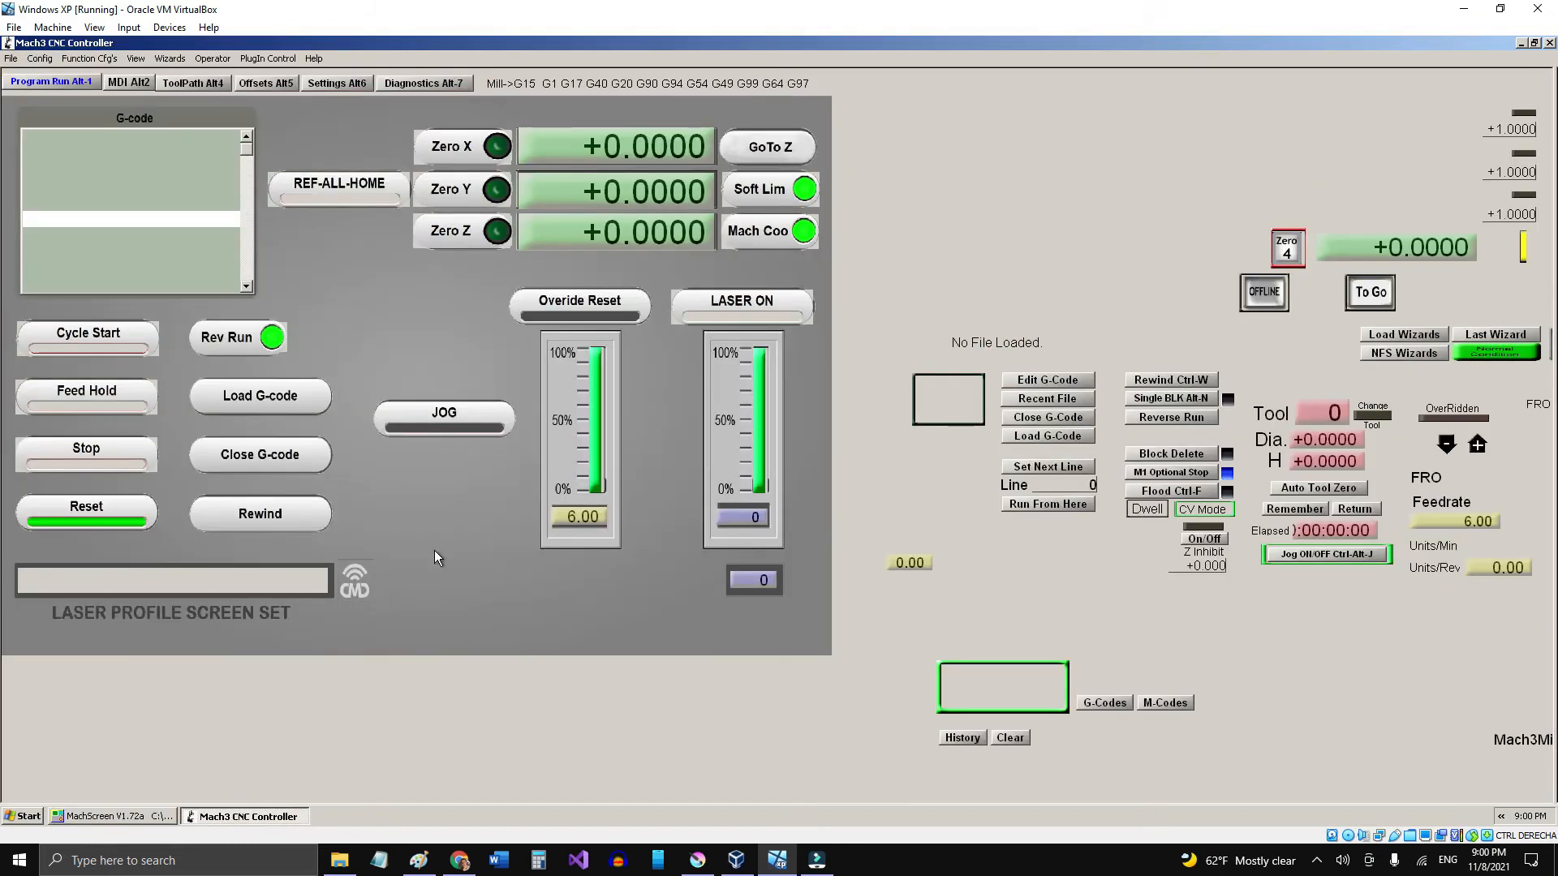
left_click(134, 58)
mouse_move(167, 60)
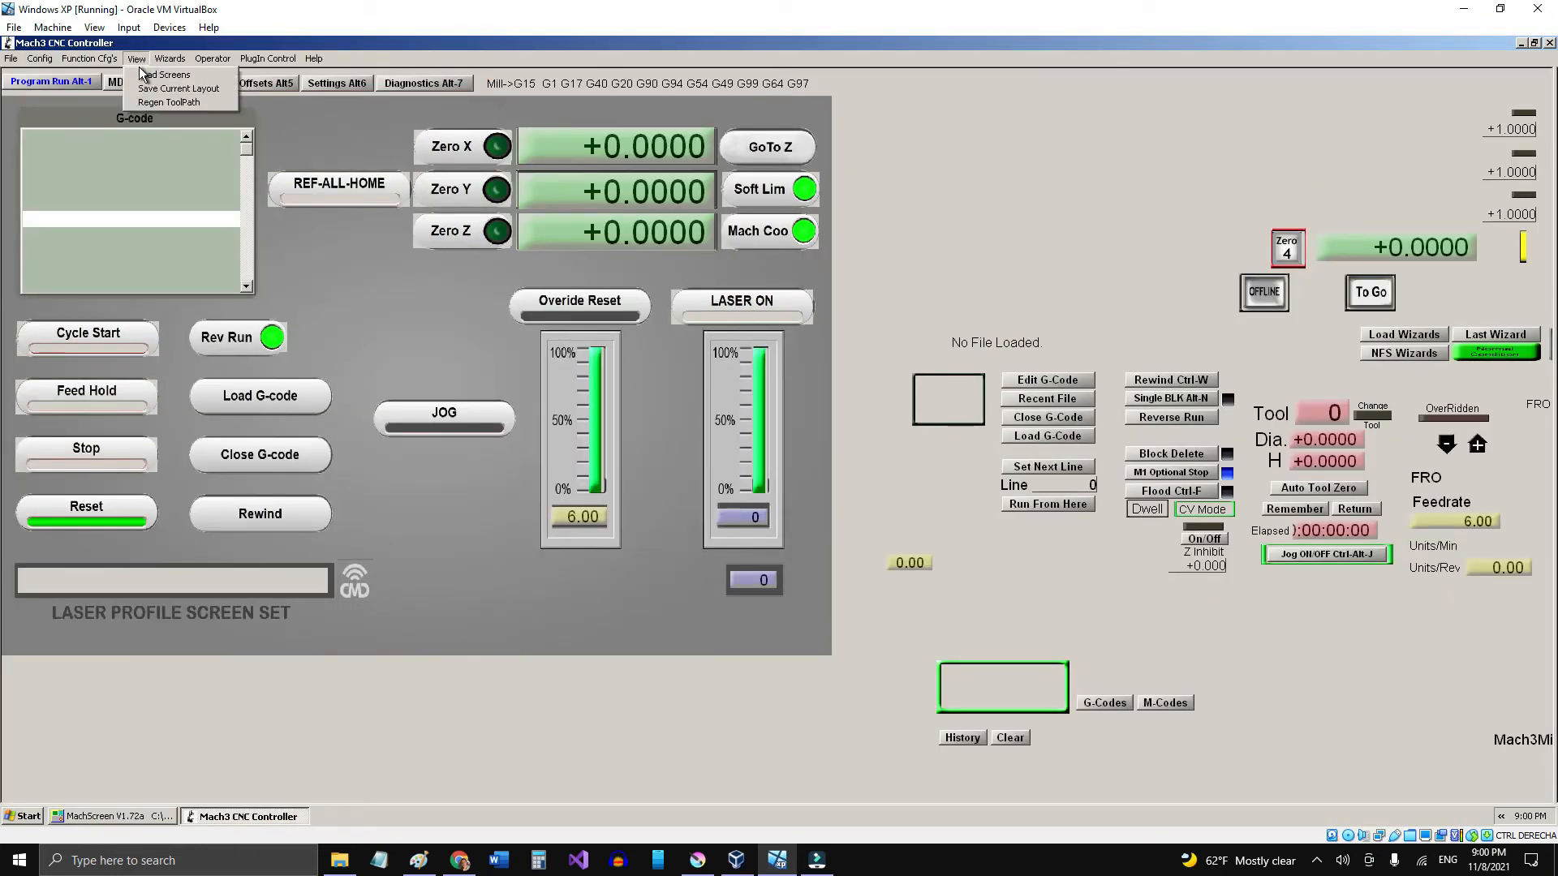
left_click(154, 74)
left_click(775, 449)
left_click(969, 524)
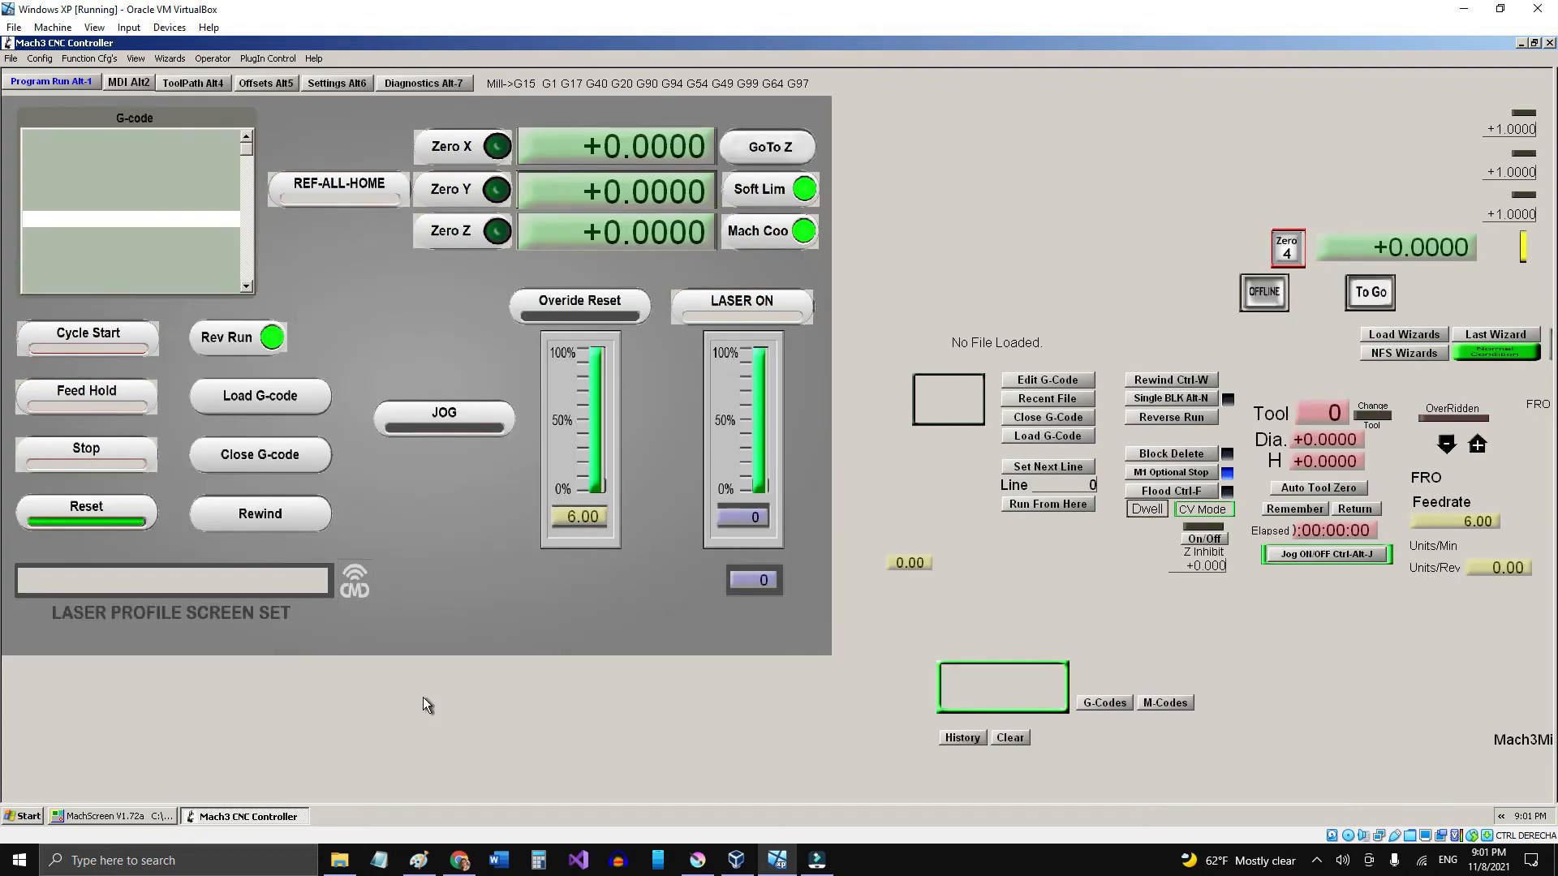
left_click(99, 511)
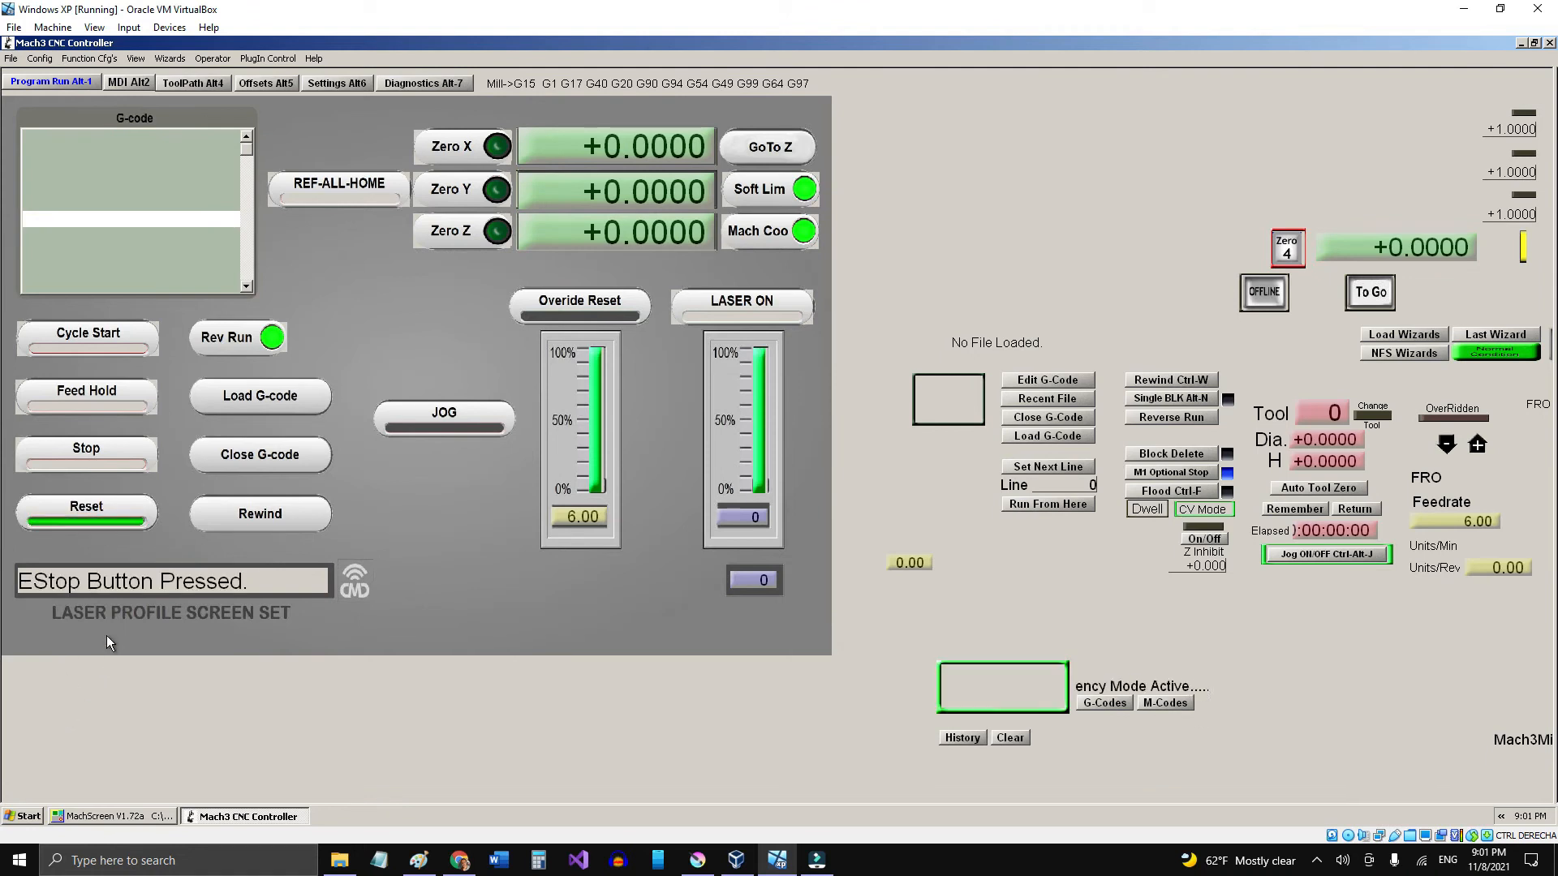
left_click(127, 511)
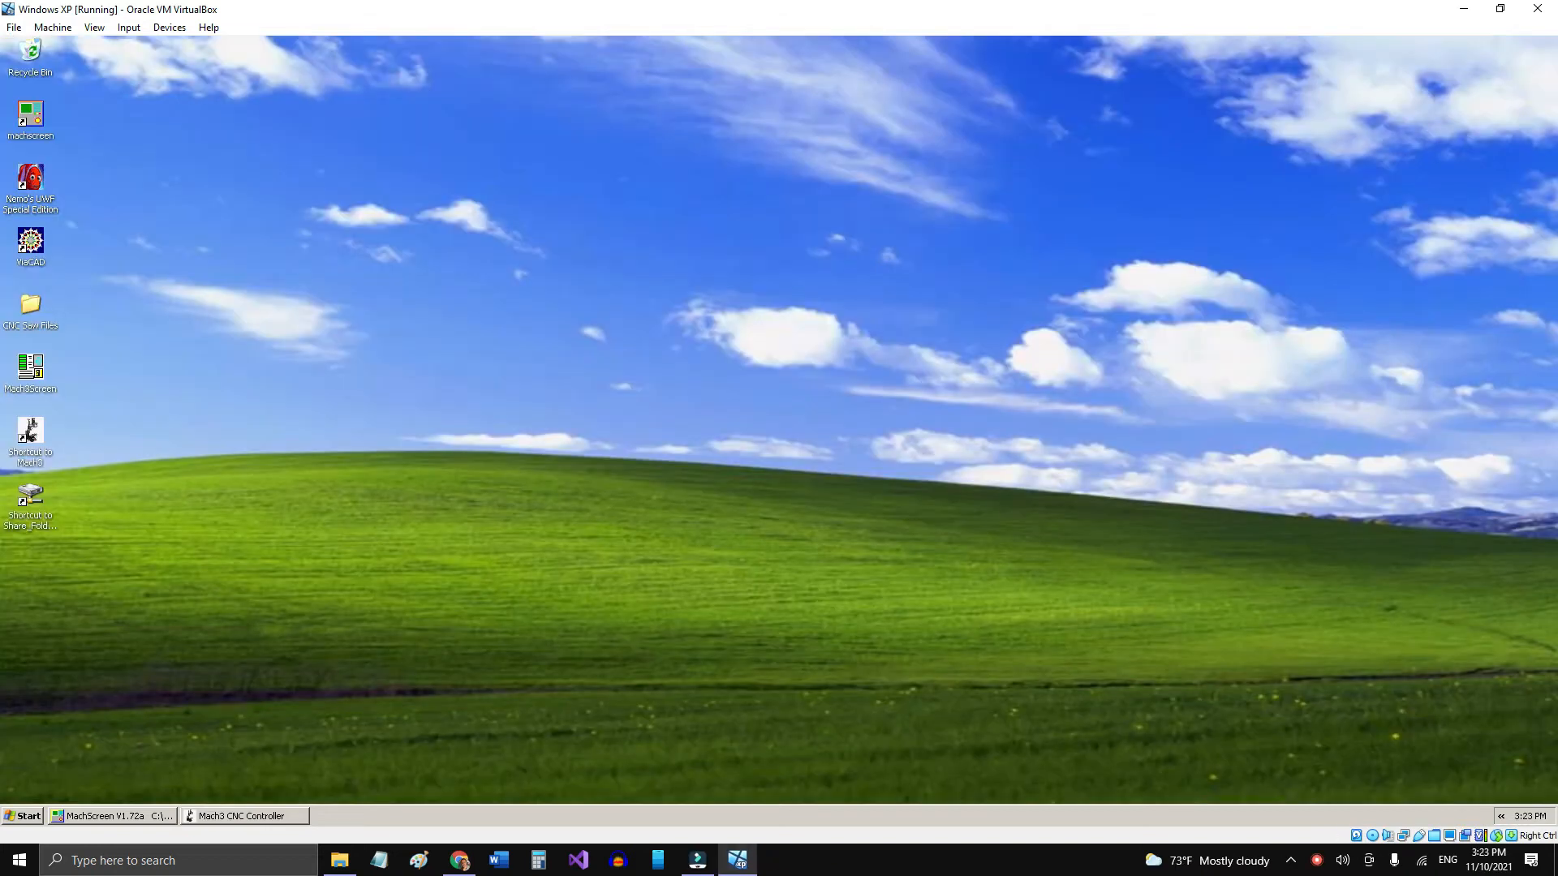
Step: Review the finished button and LED images in the Screen set images folder
left_click(339, 860)
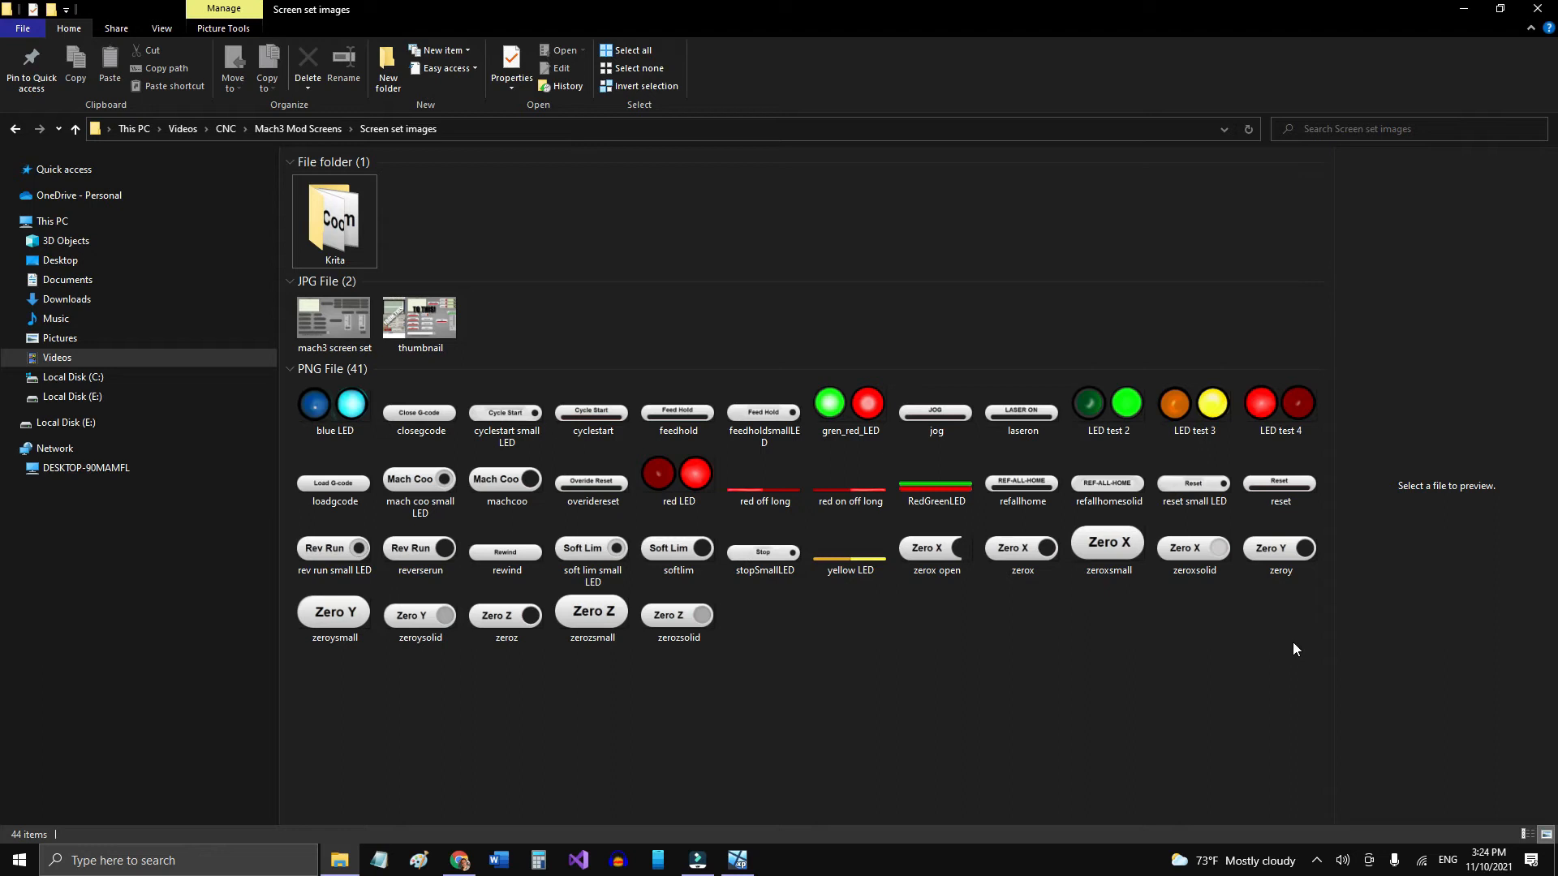
left_click(1479, 12)
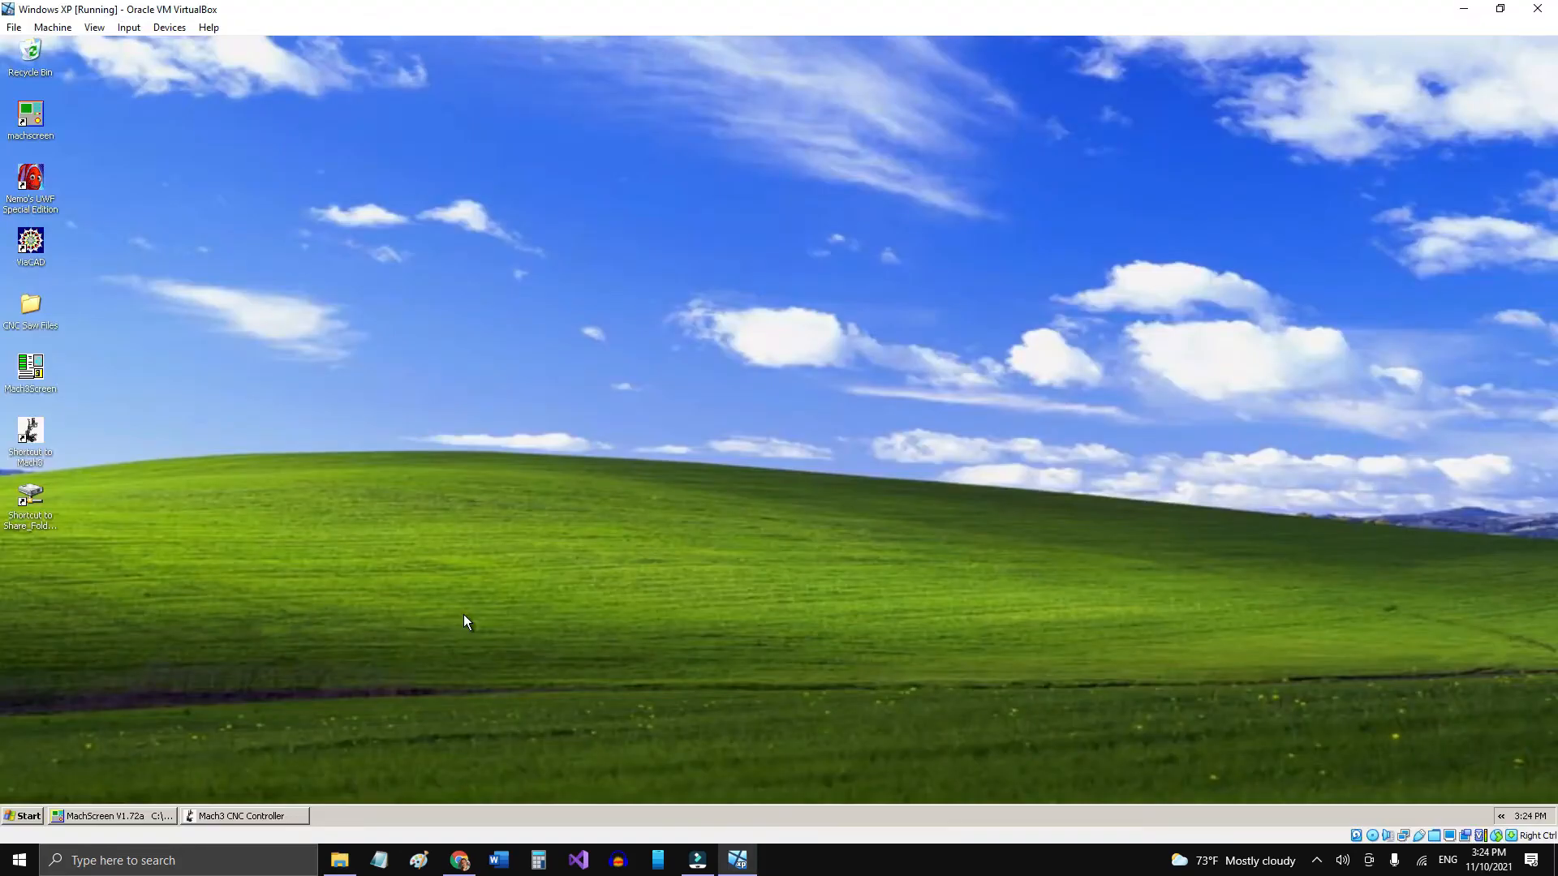
Step: Switch to the Mach3 CNC Controller, take it out of reset and reference all axes home
left_click(110, 816)
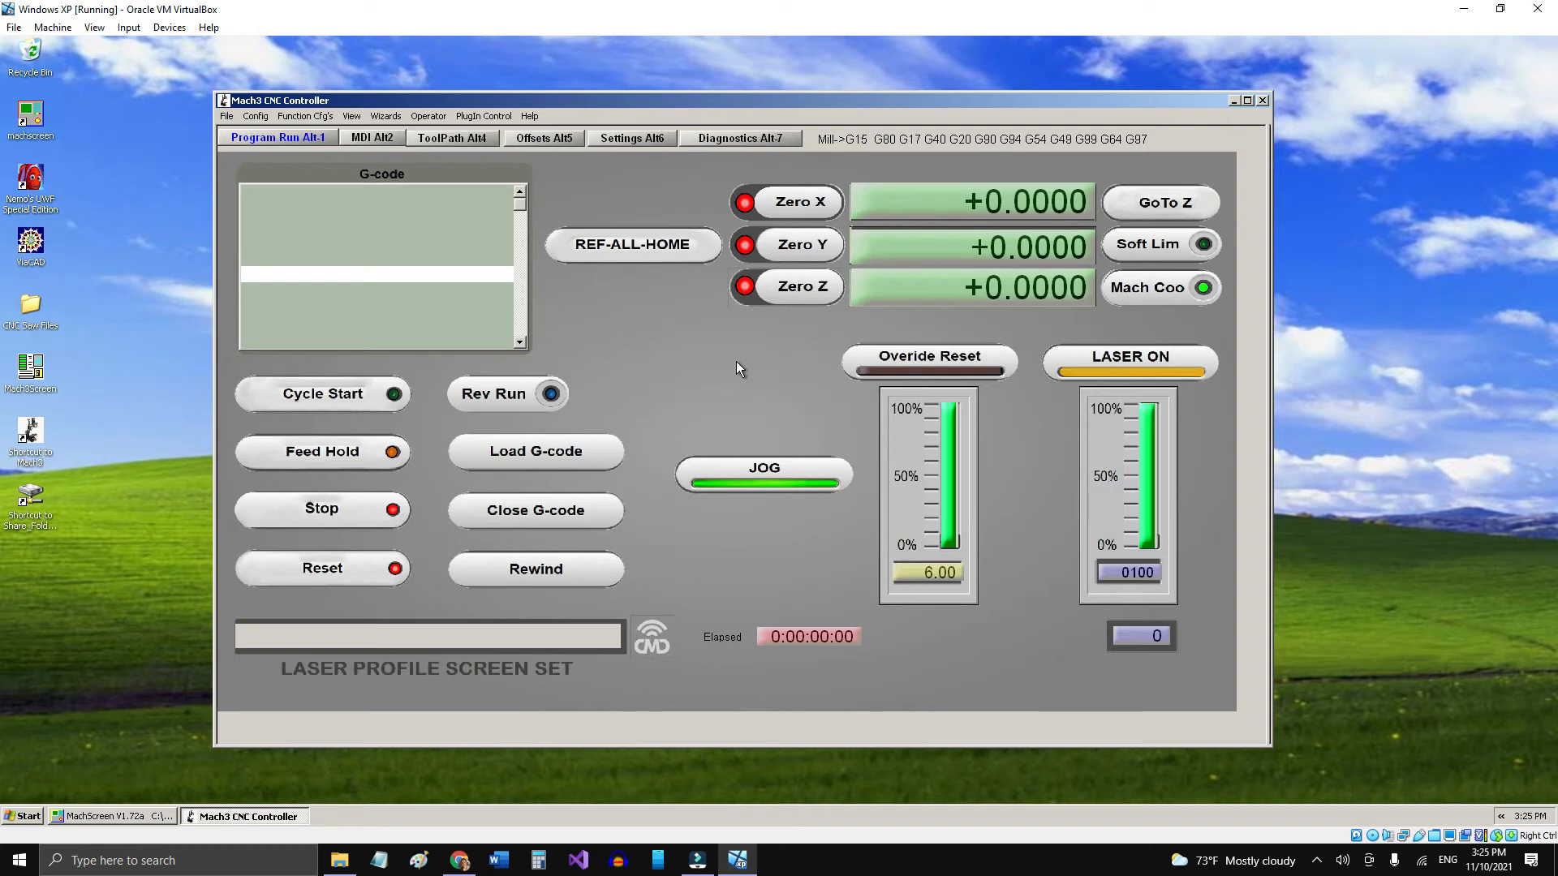
left_click(322, 578)
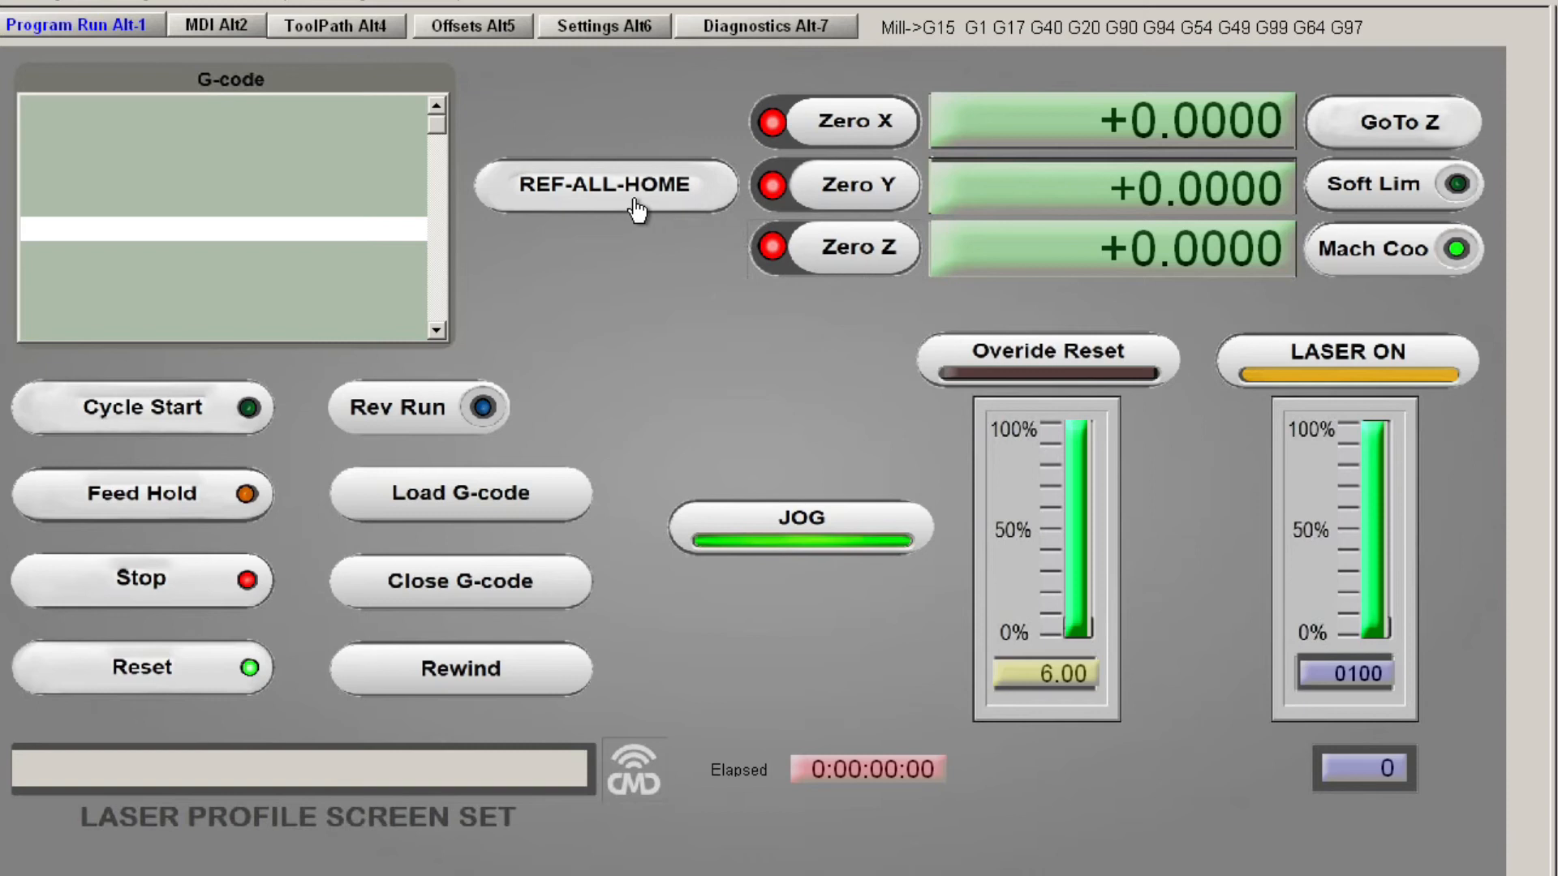
left_click(630, 199)
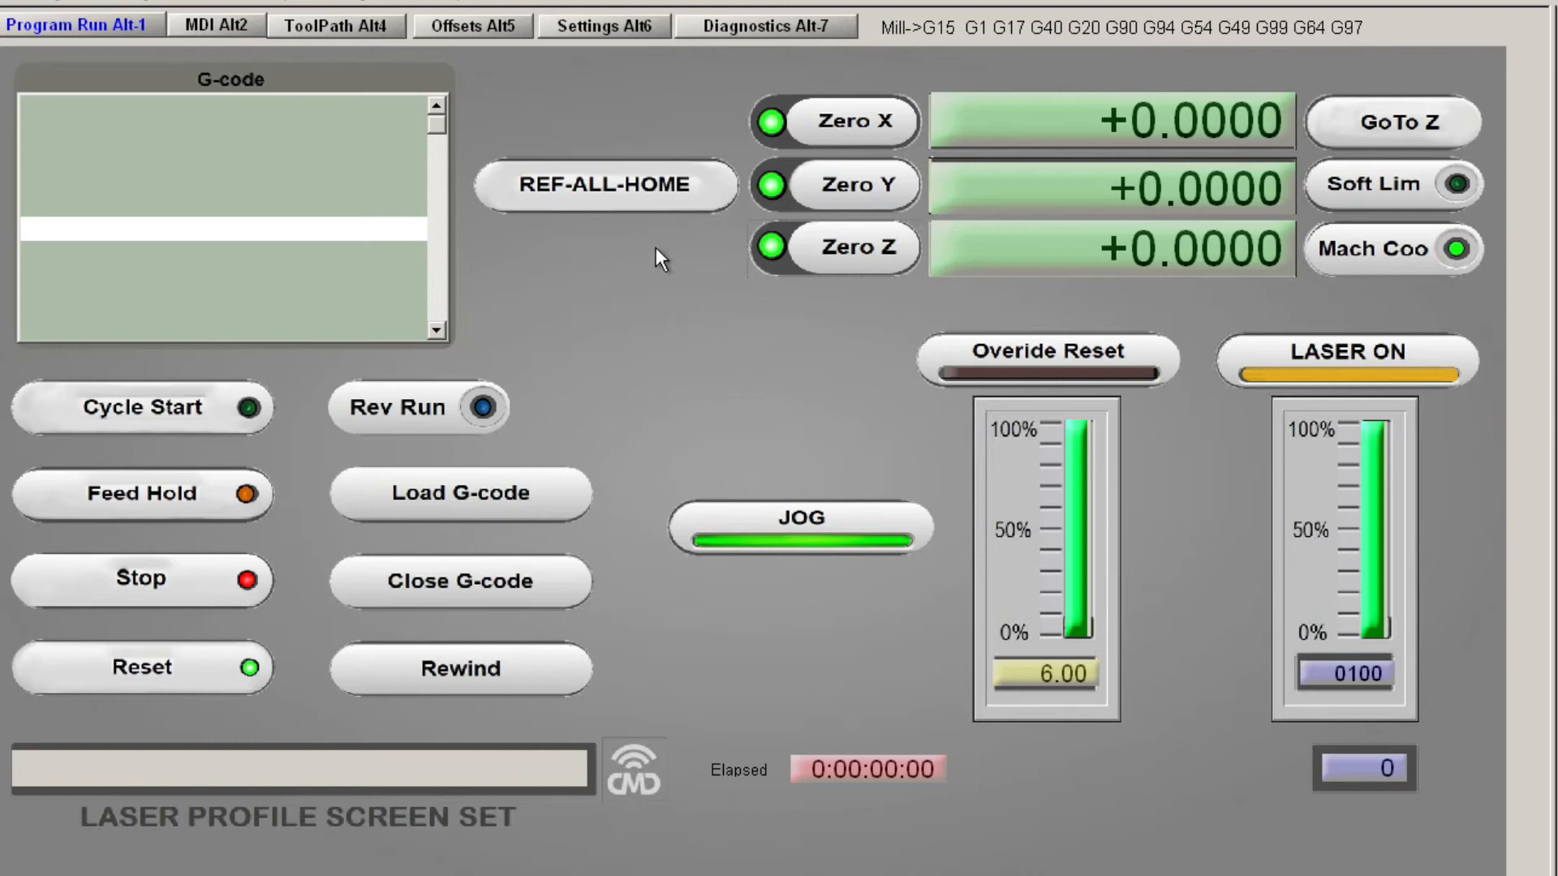
Step: Test the Mach Coo and JOG indicators by toggling each function twice
left_click(1408, 268)
left_click(1409, 272)
left_click(863, 532)
left_click(862, 532)
Step: Load roadrunner.tap from the GCode folder and start running the program
left_click(451, 492)
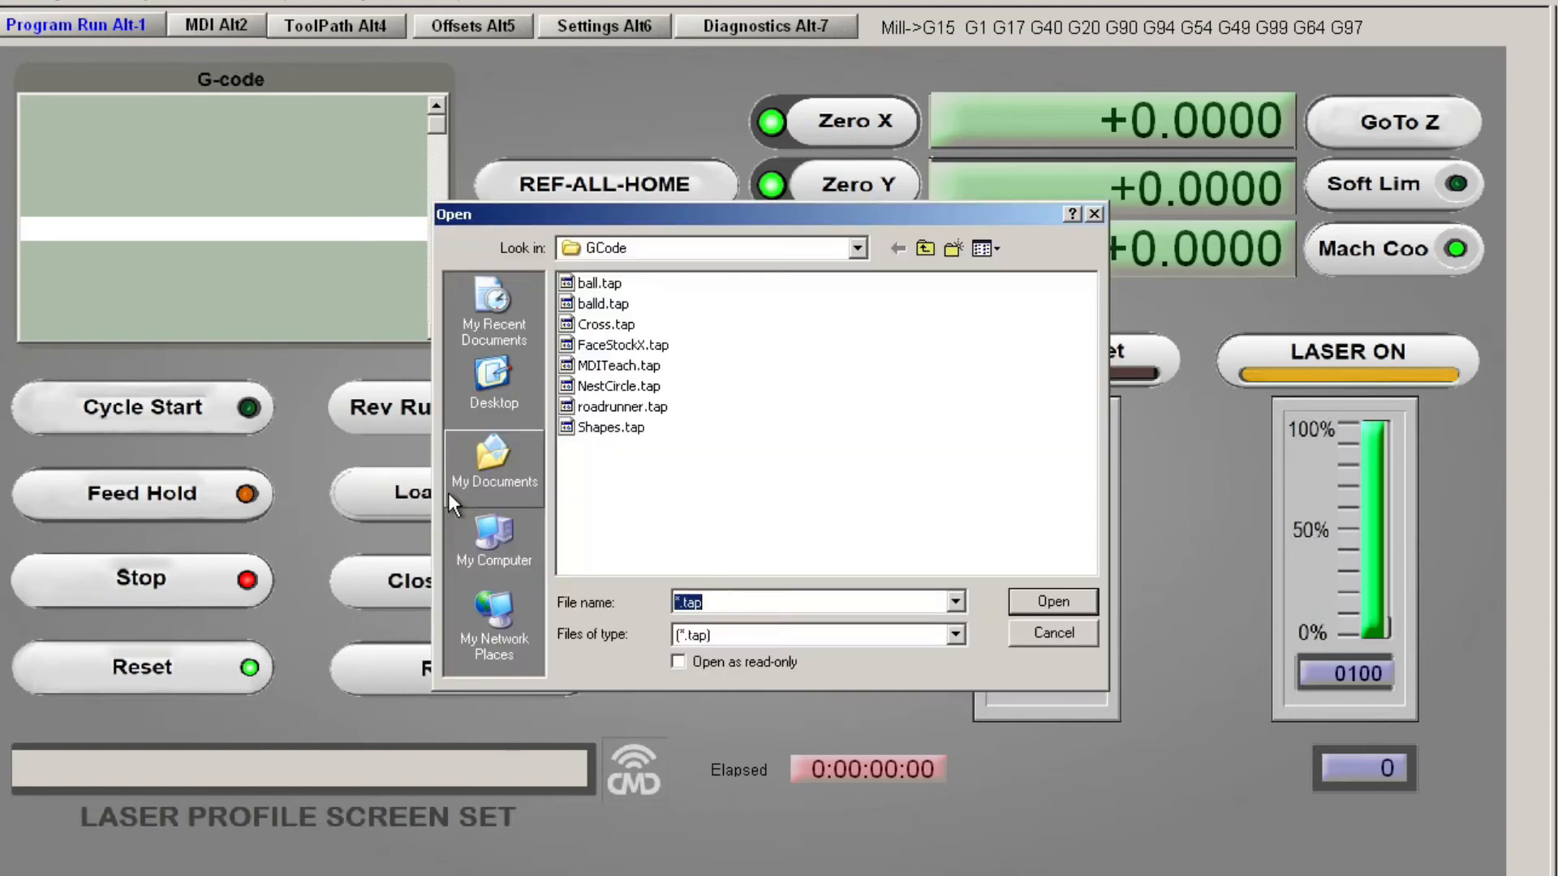
left_click(633, 407)
left_click(1052, 605)
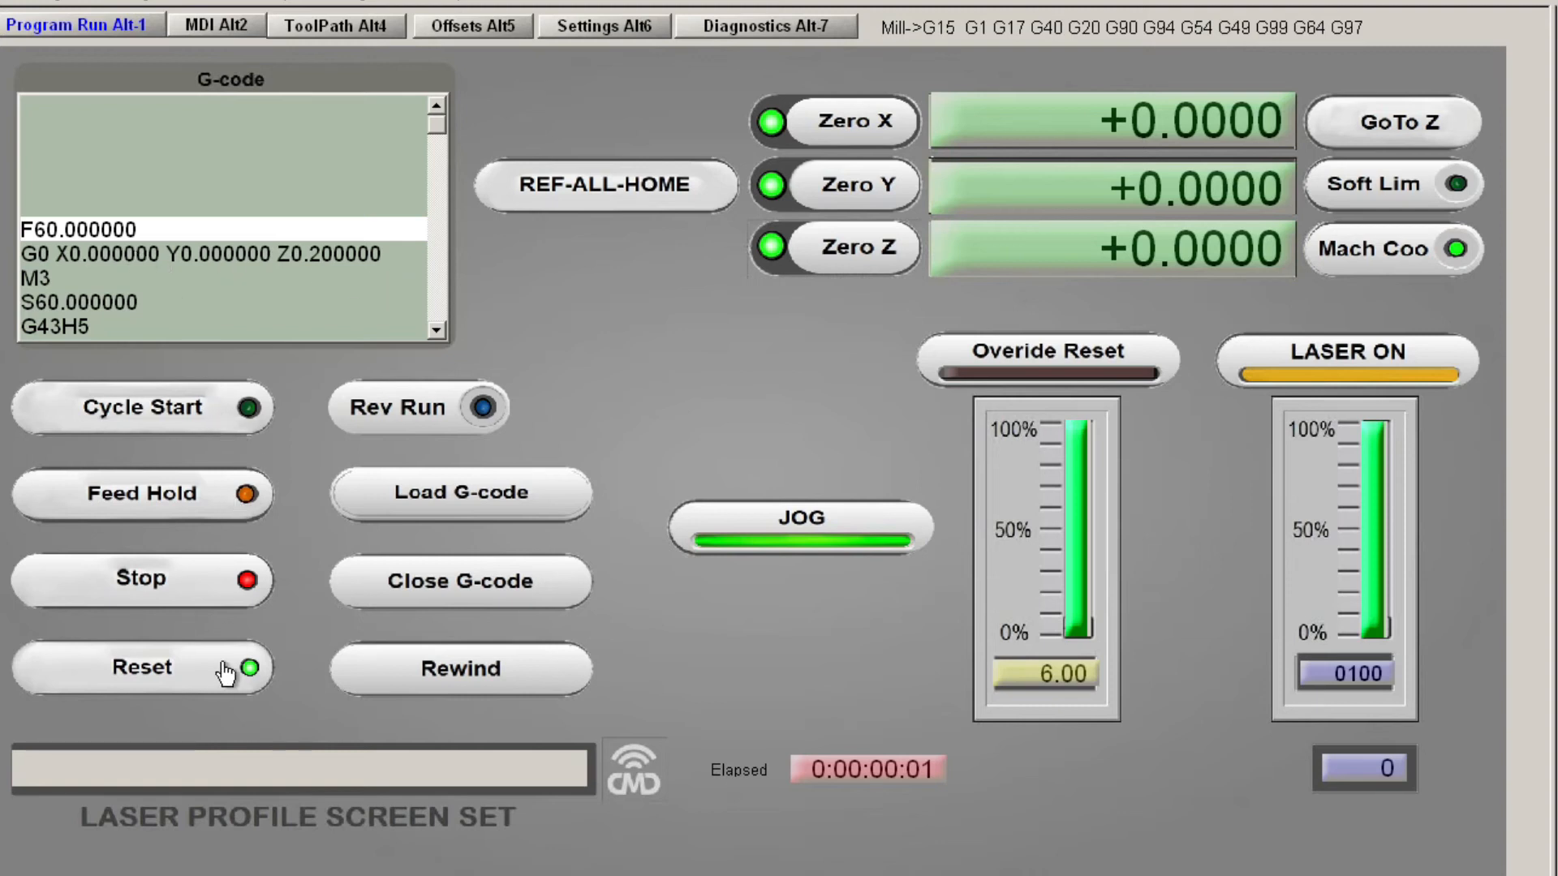
left_click(160, 412)
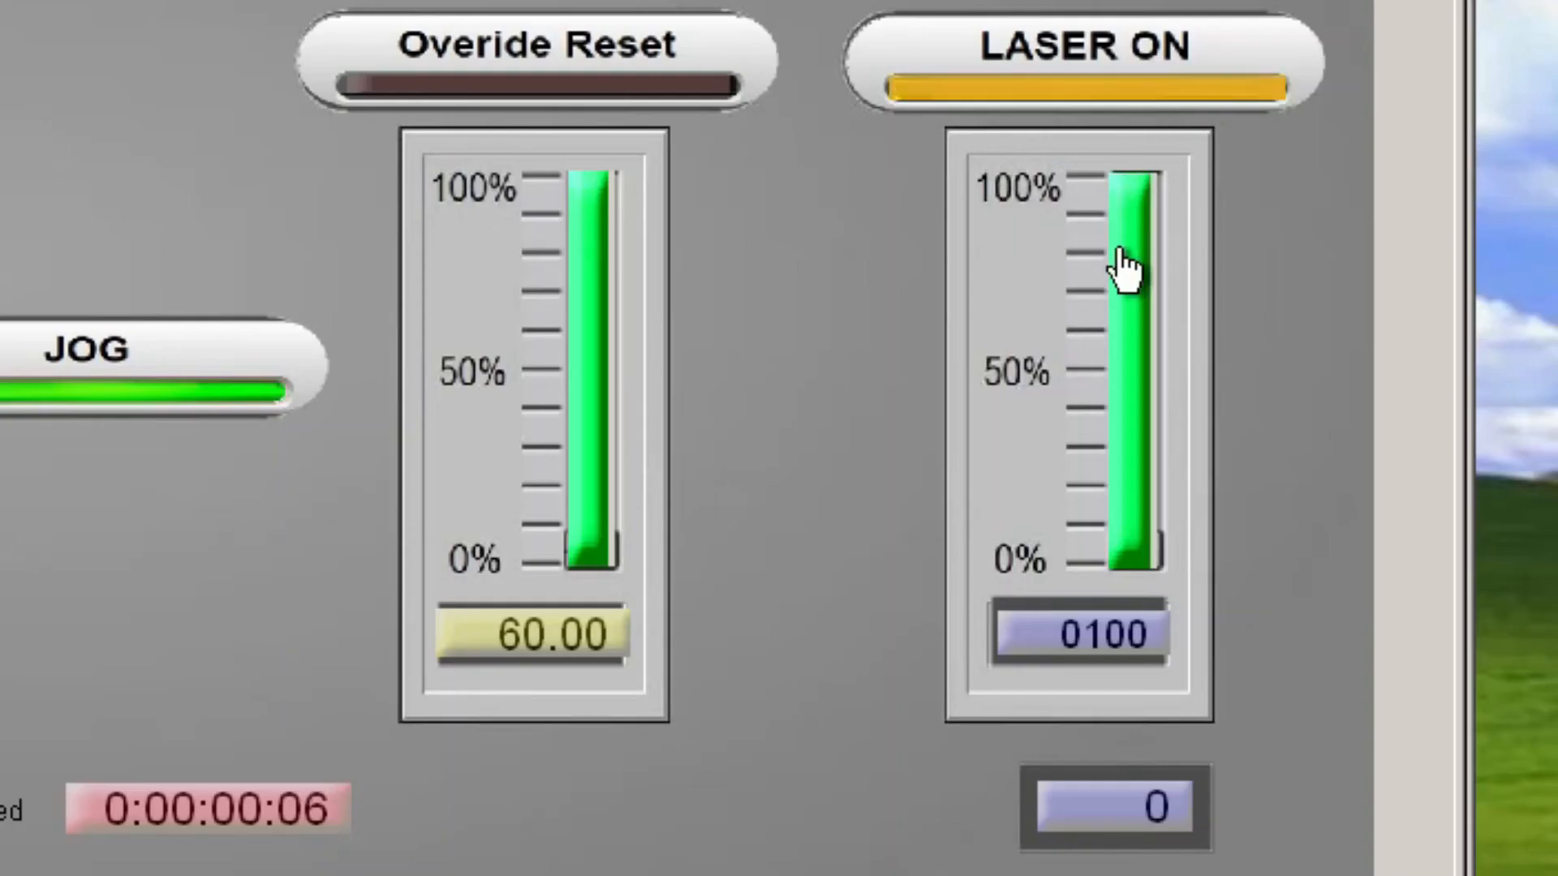
Step: Test the laser power slider, lower the feed override until the feed rate reads about 20.83, and reset the override
mouse_move(1130, 195)
left_mouse_down()
mouse_move(1117, 464)
mouse_move(1140, 167)
left_mouse_up()
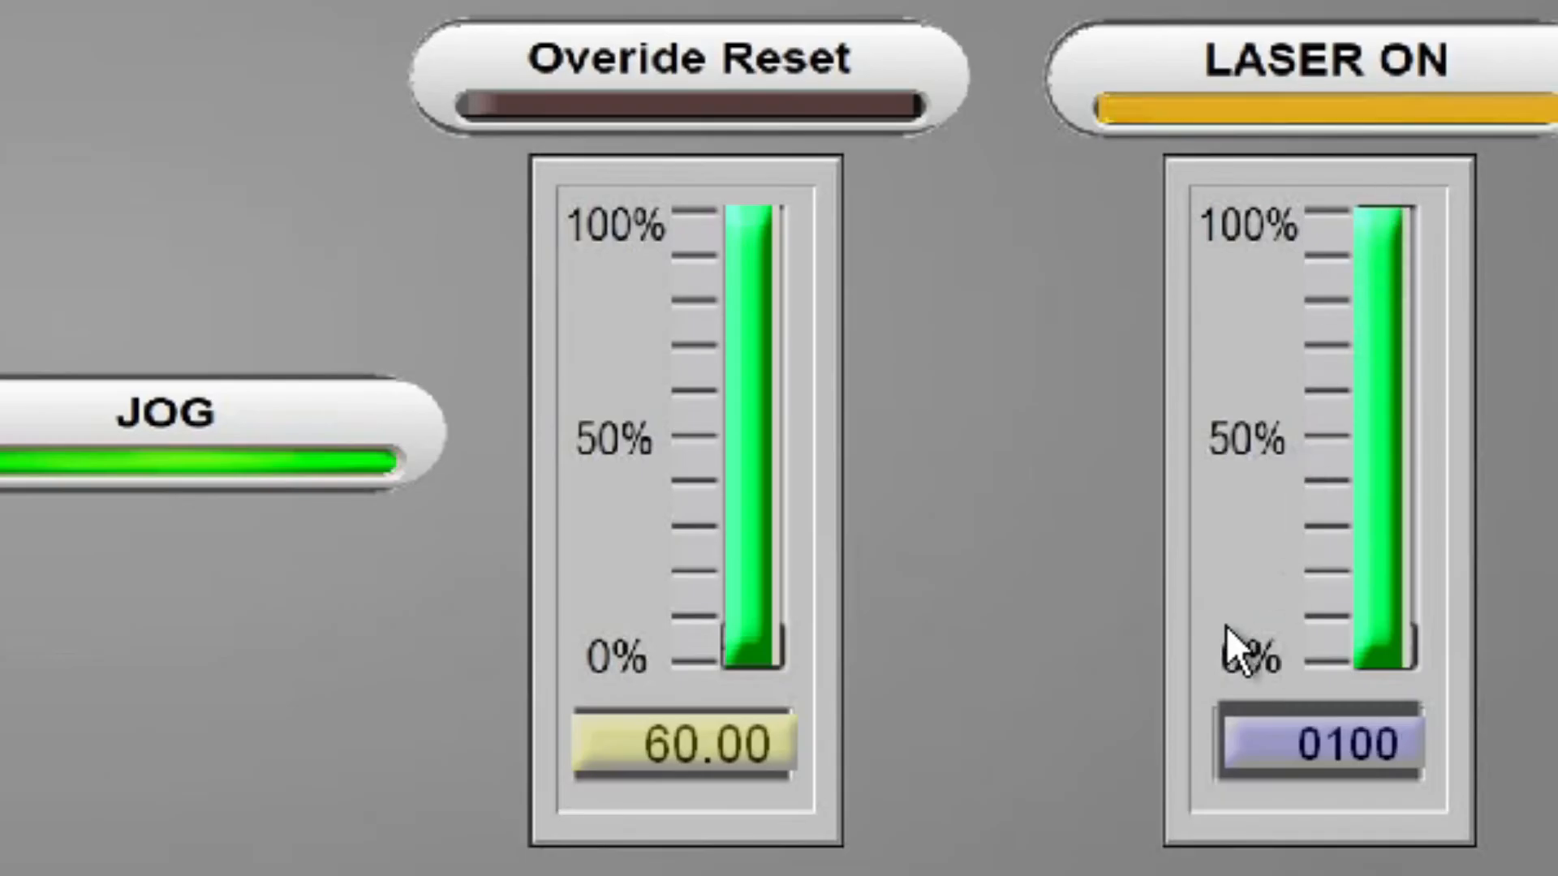
left_click_drag(743, 236, 746, 499)
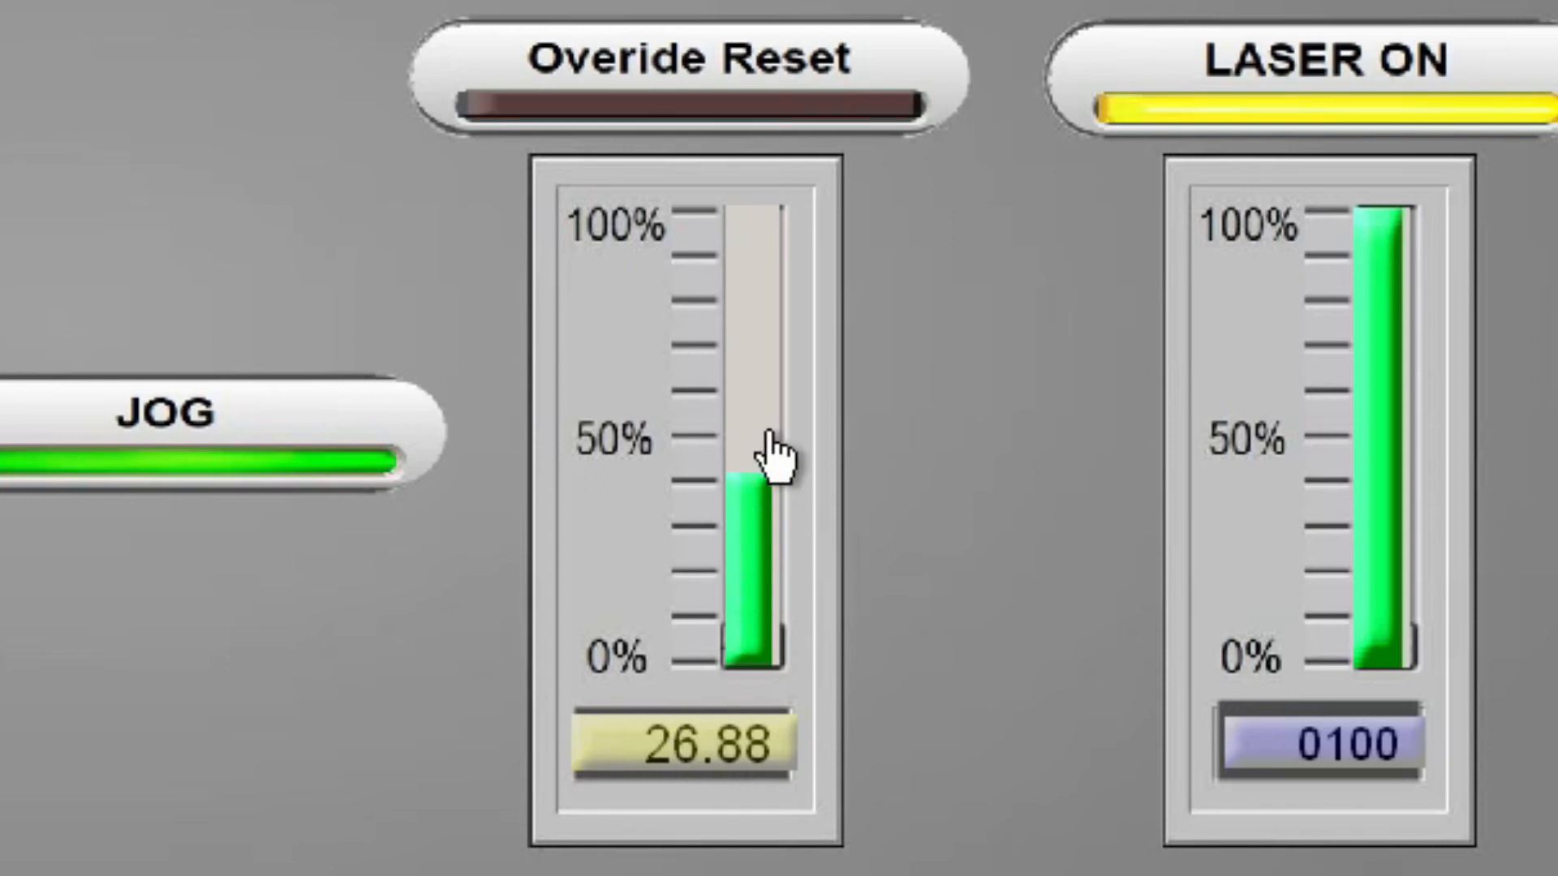
left_click_drag(748, 503, 751, 523)
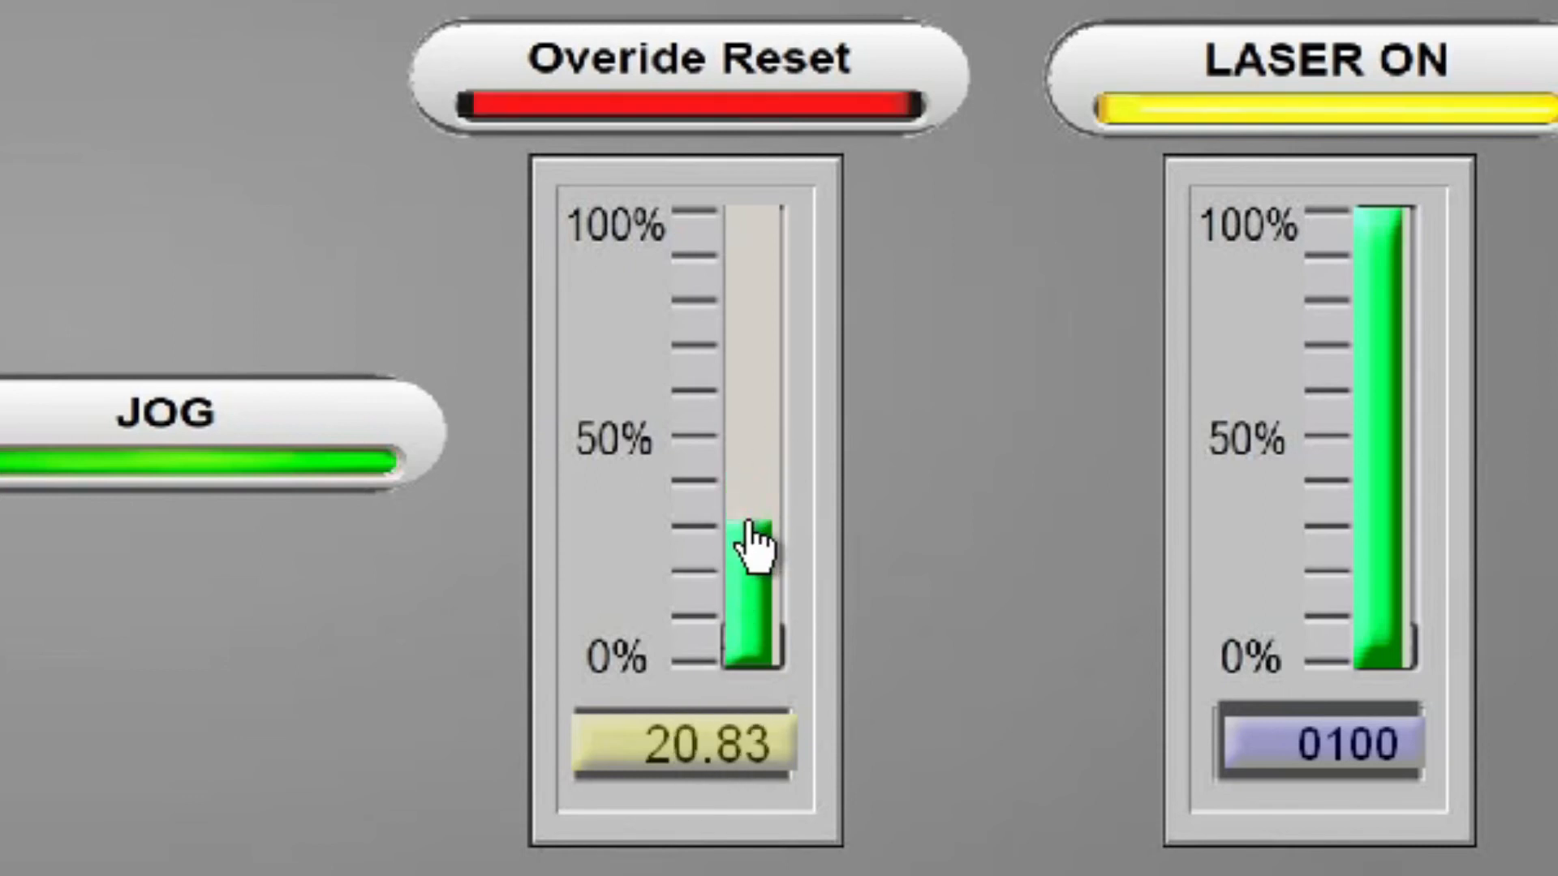
left_click(710, 102)
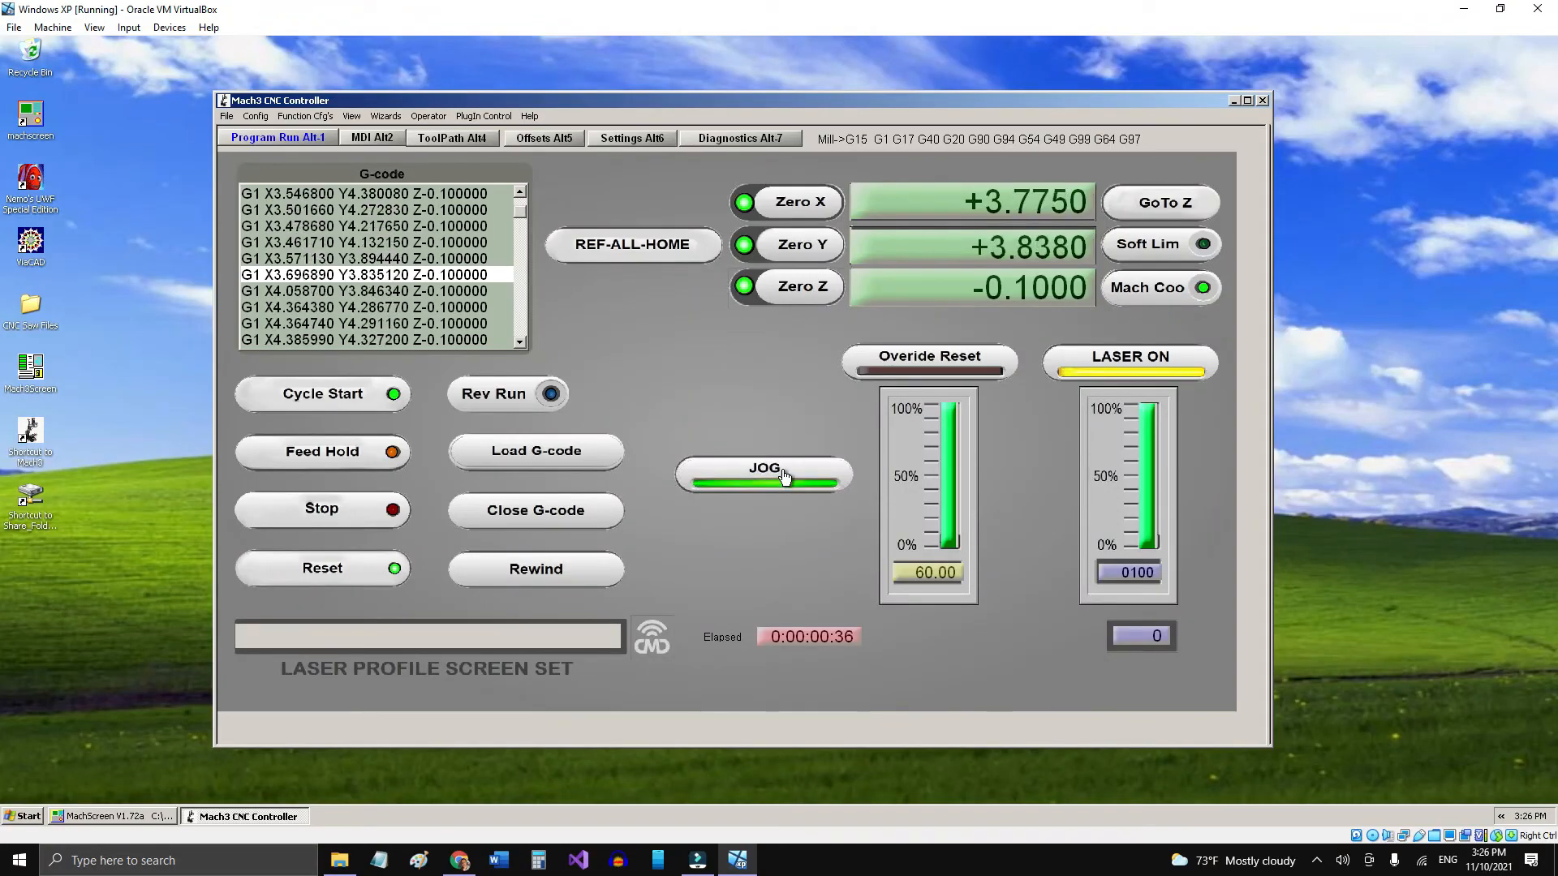
Step: Test interrupting the running program with Feed Hold and with a double Reset, restarting the cycle after each interruption
left_click(348, 455)
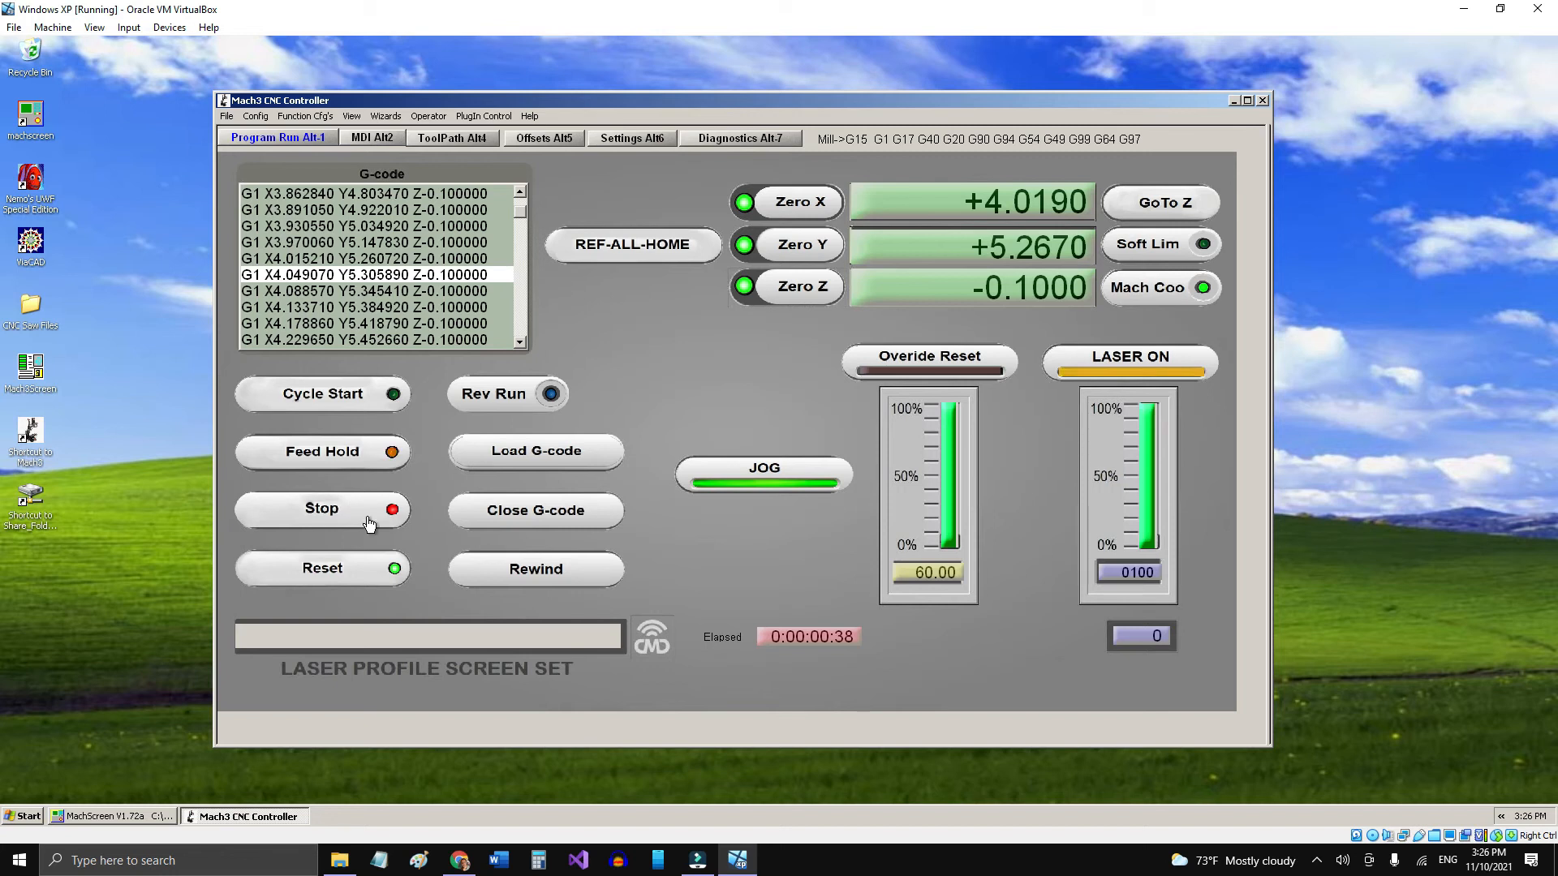
left_click(367, 393)
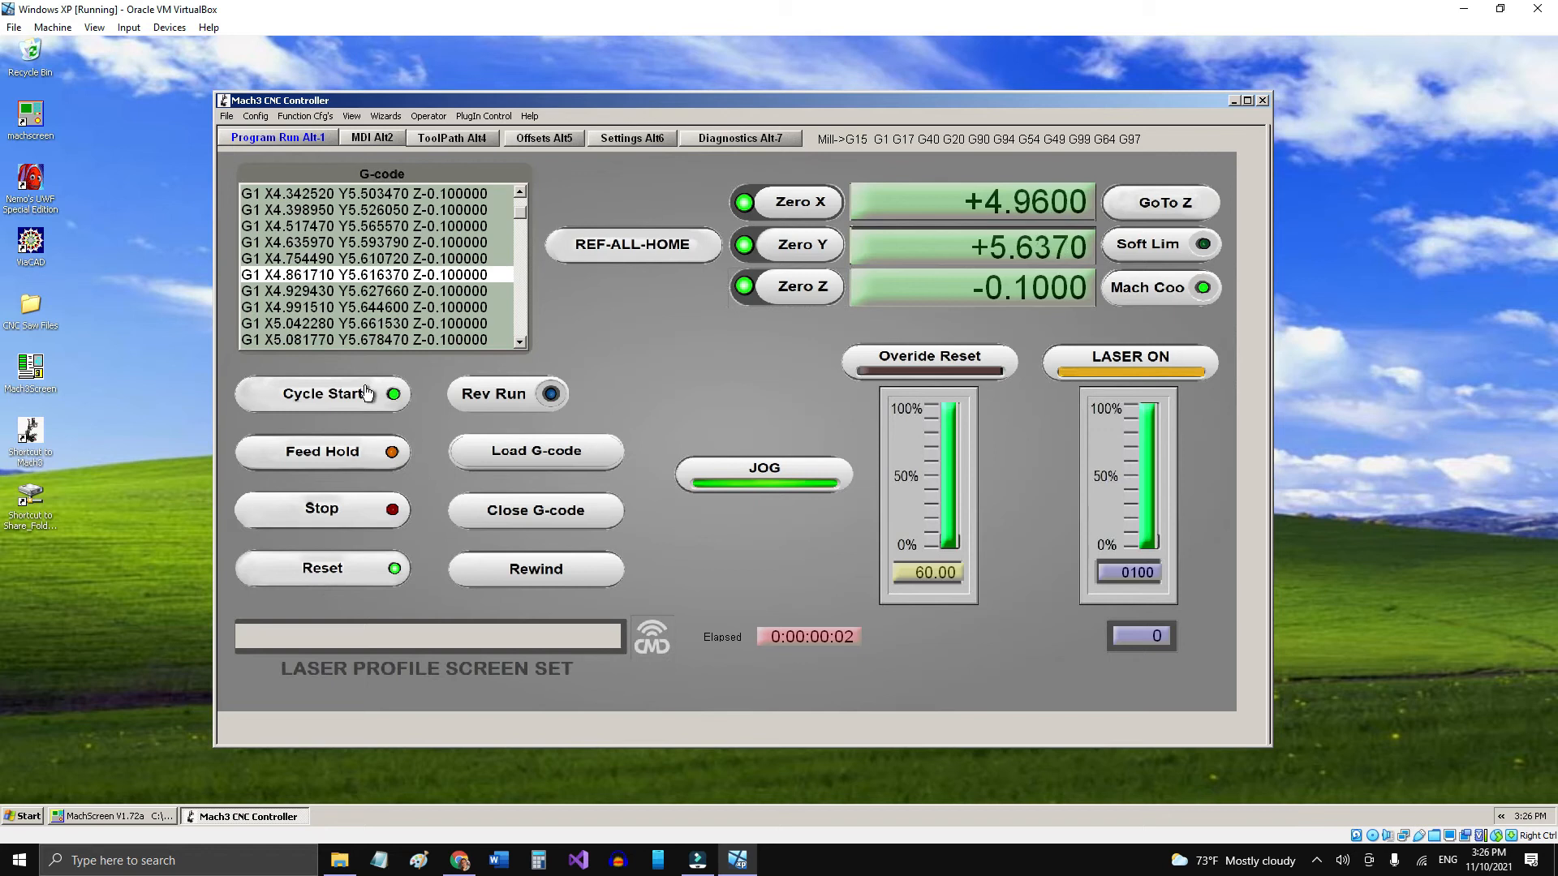
left_click(369, 578)
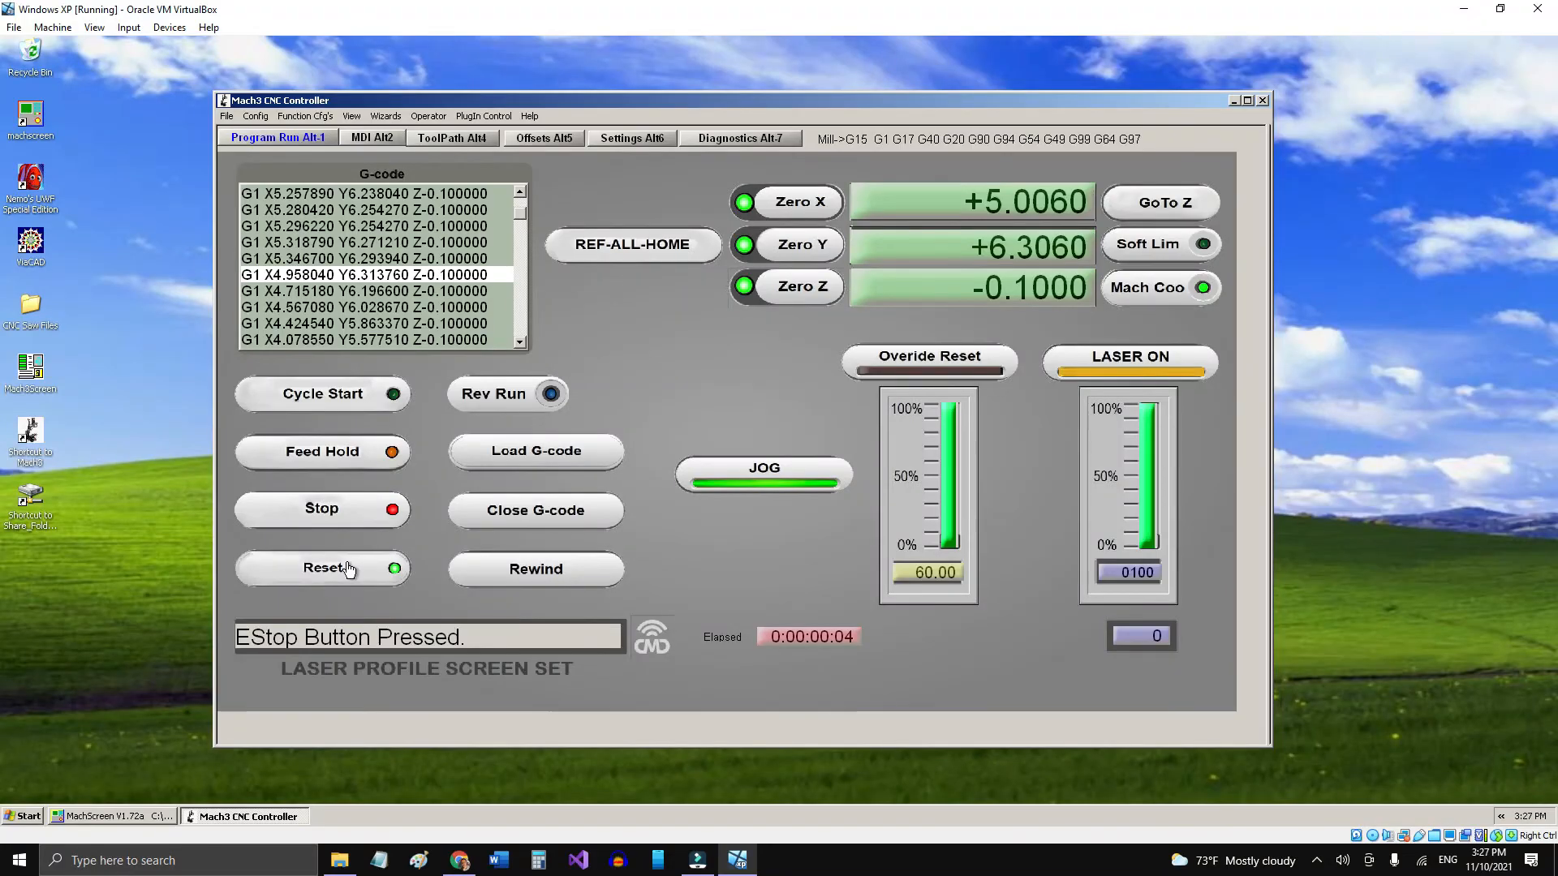
left_click(349, 569)
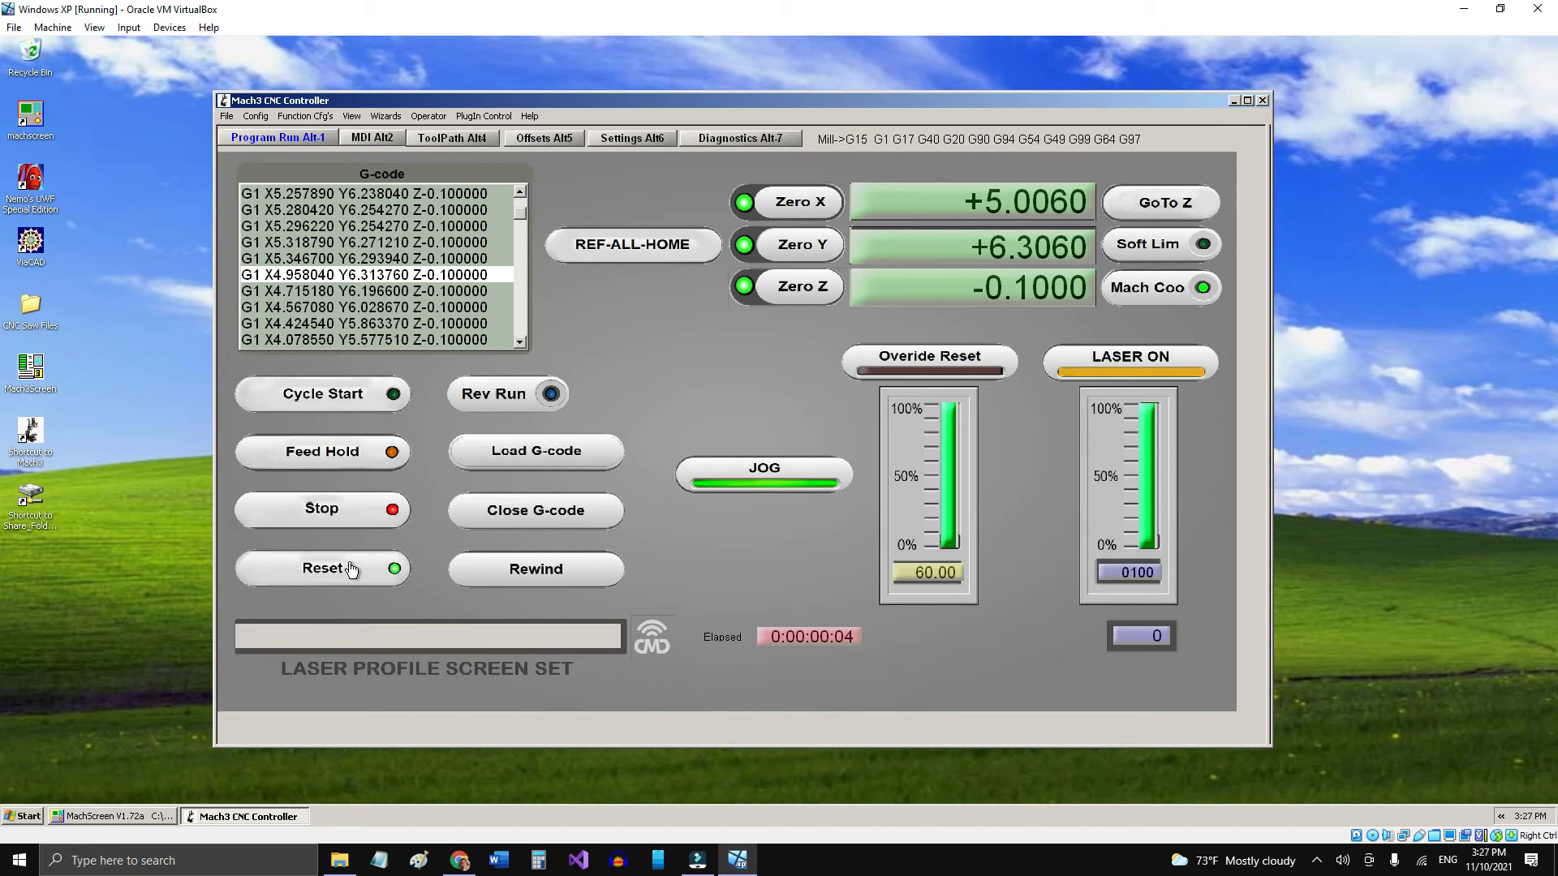
left_click(357, 398)
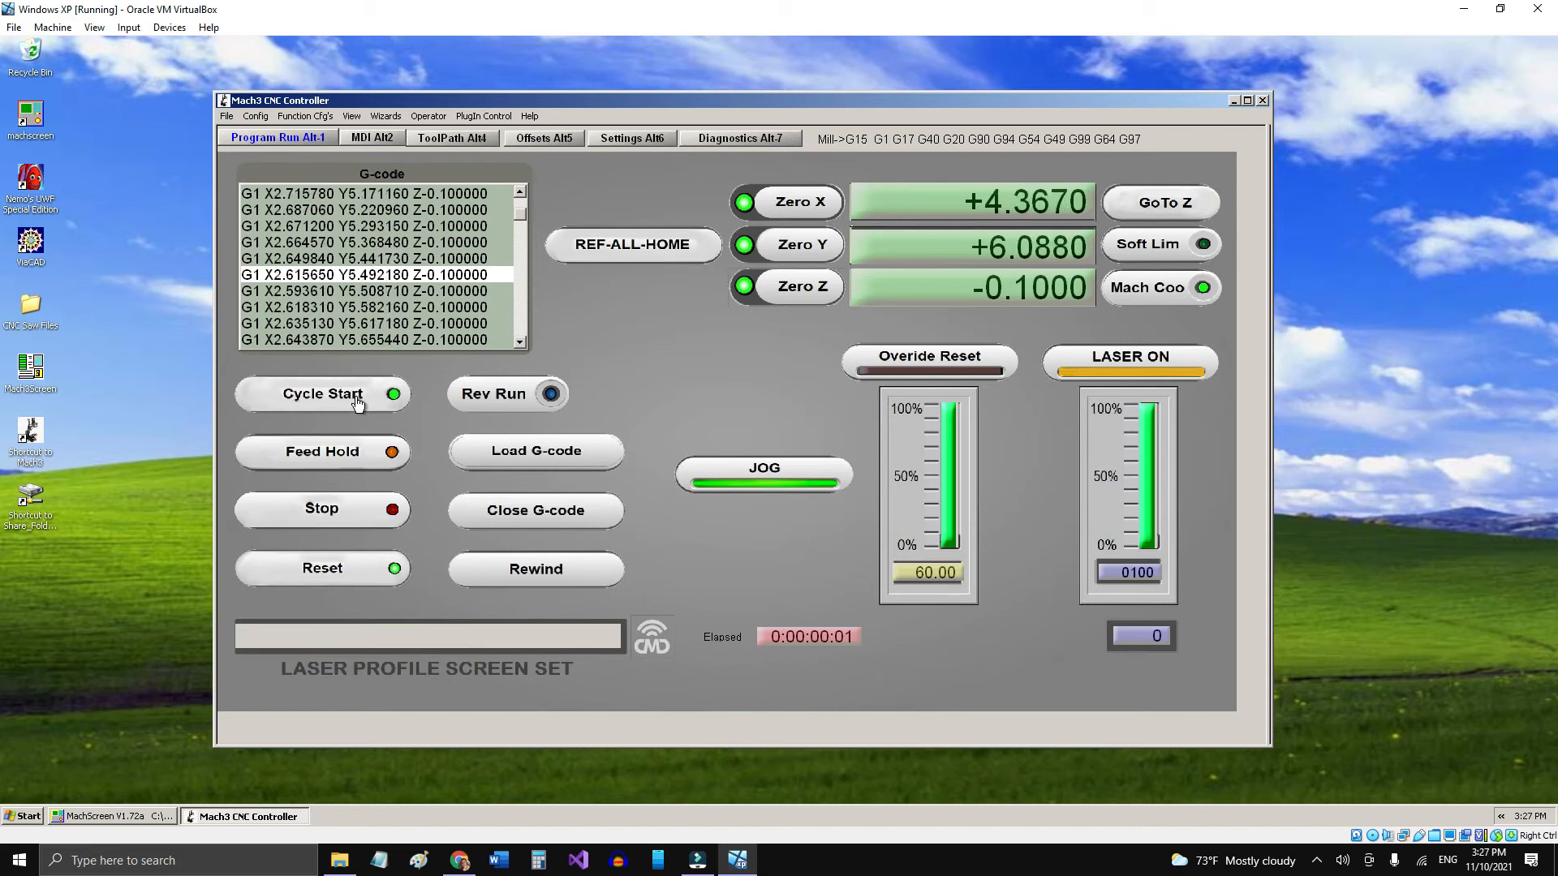
Step: Halt the running program with Feed Hold, and rewind and close the G-code
left_click(367, 461)
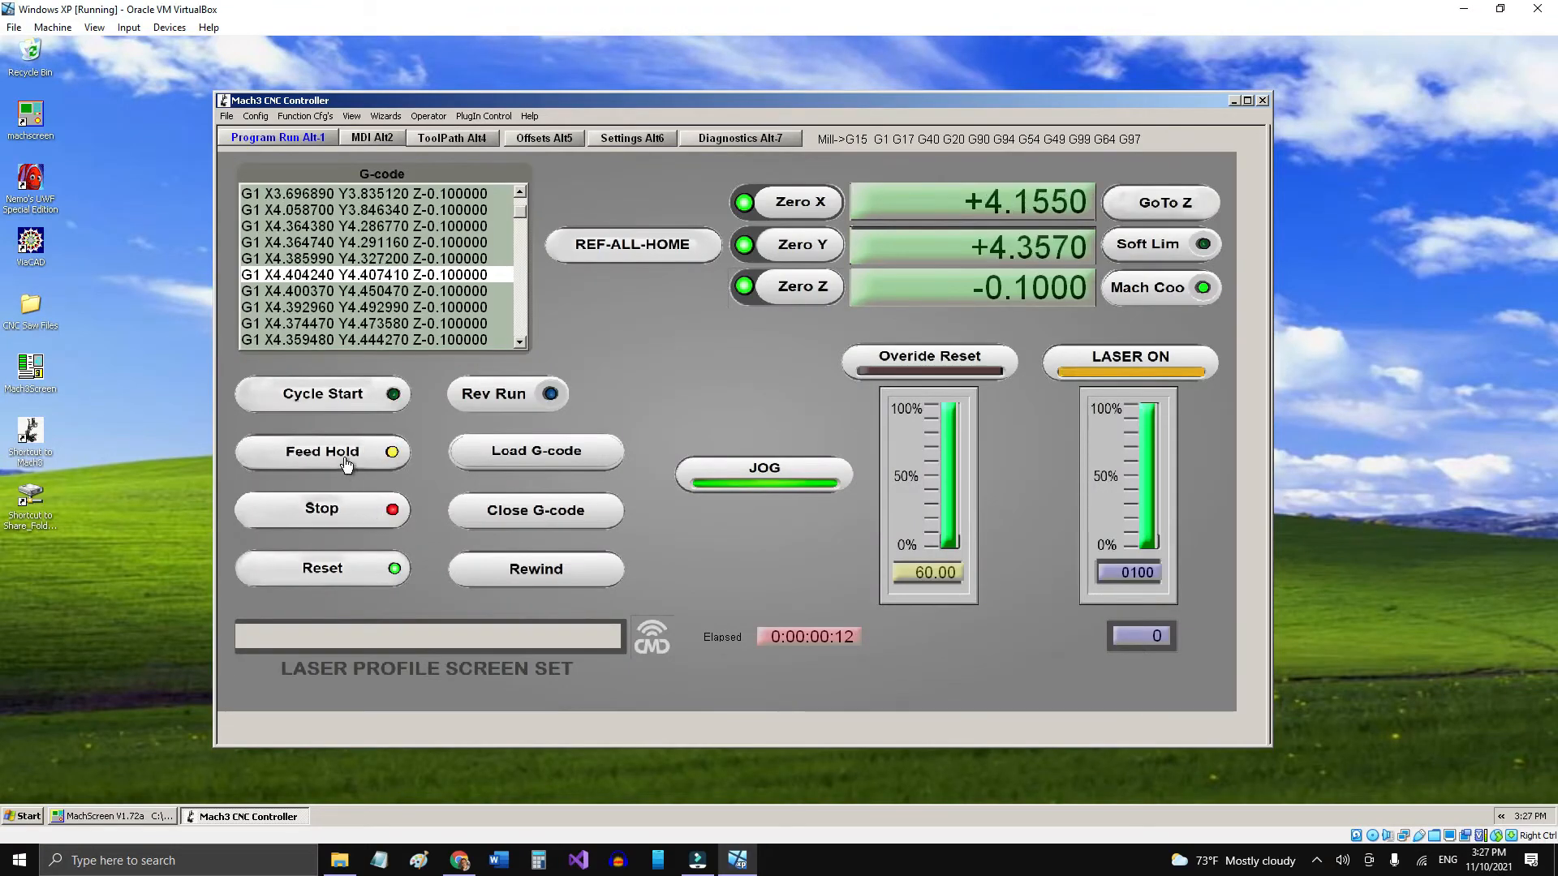
left_click(345, 458)
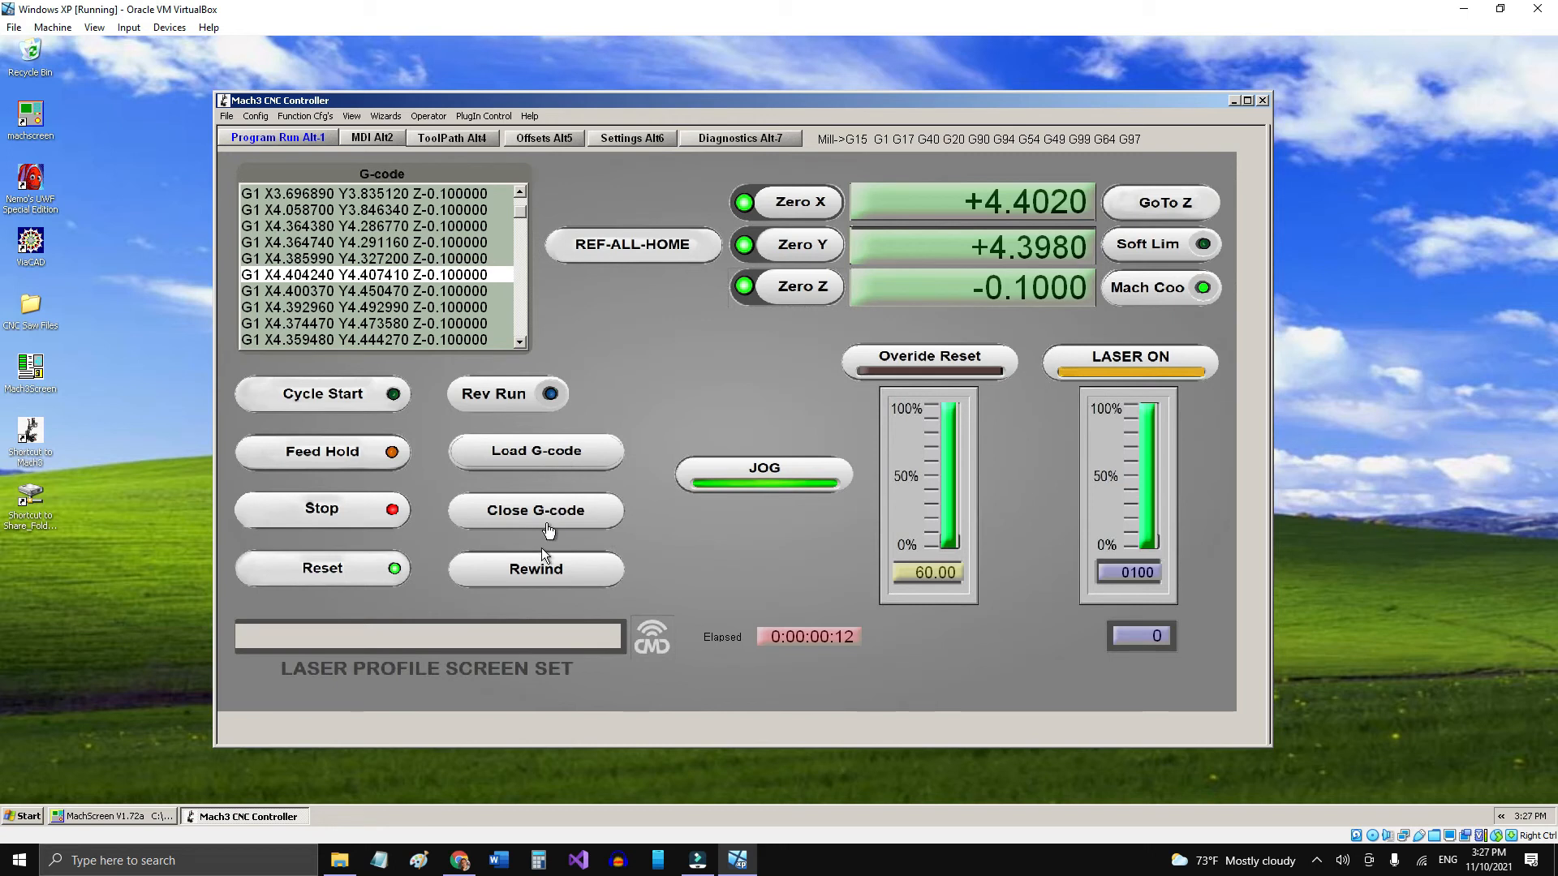
left_click(537, 569)
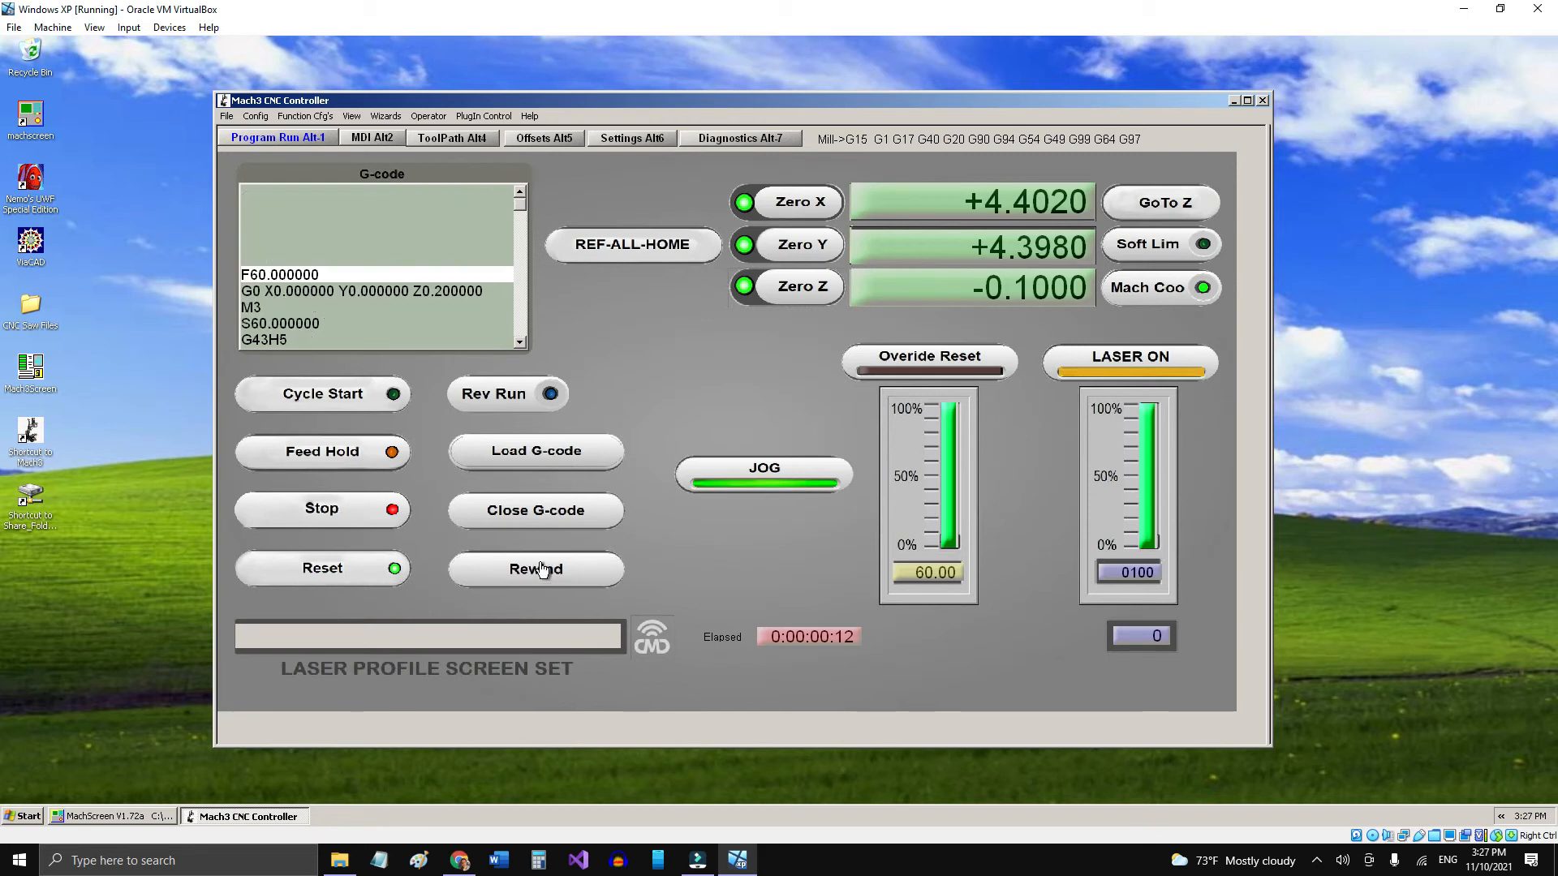
left_click(544, 511)
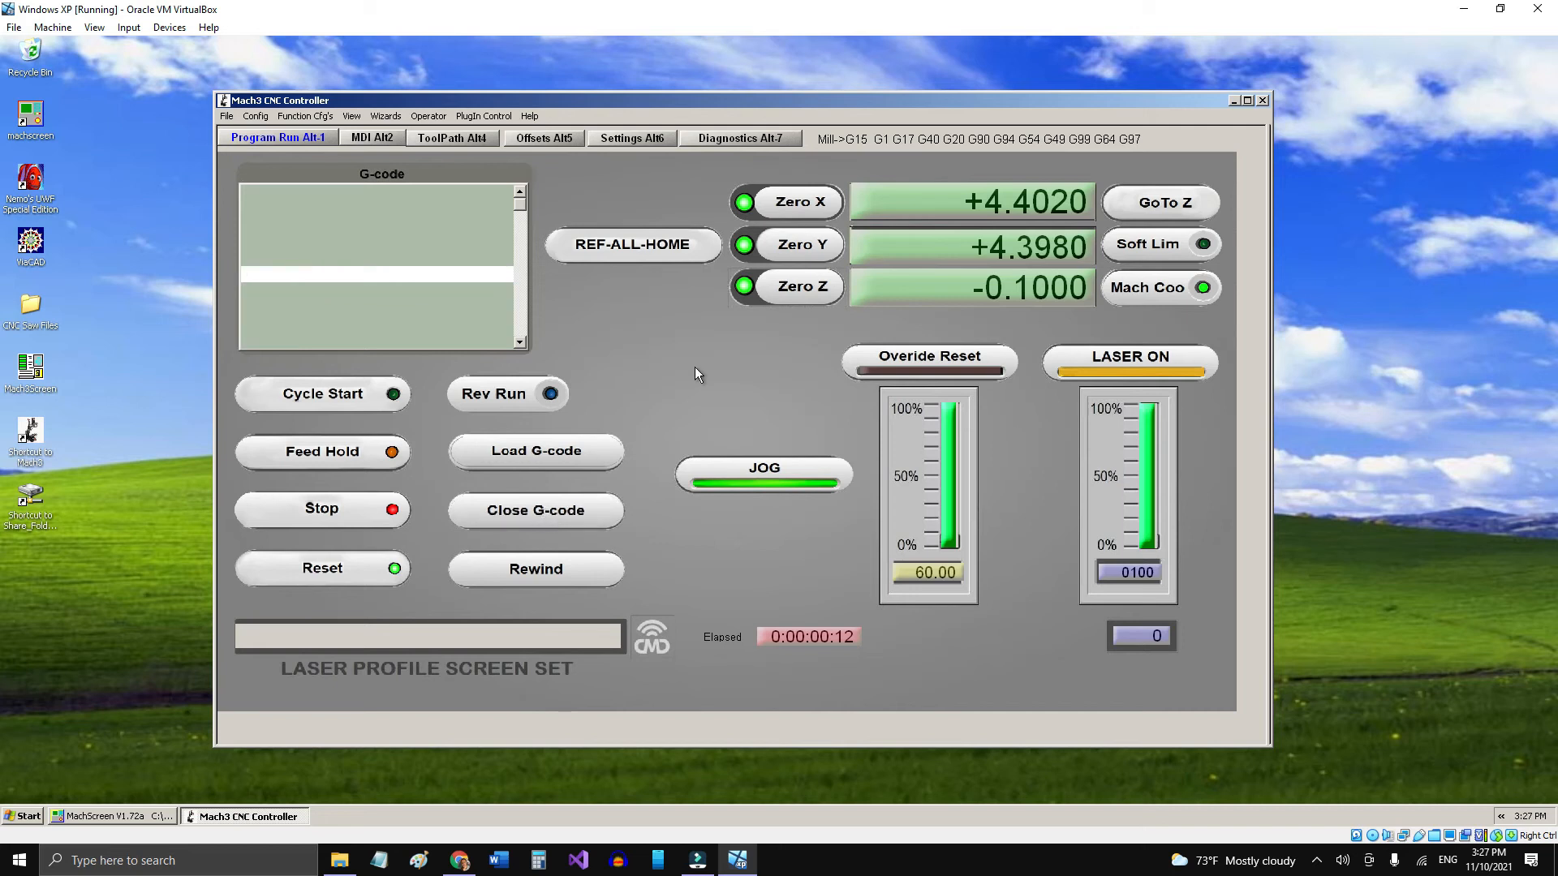
Step: Zero the X, Y and Z axis readouts
left_click(790, 207)
left_click(794, 248)
left_click(804, 301)
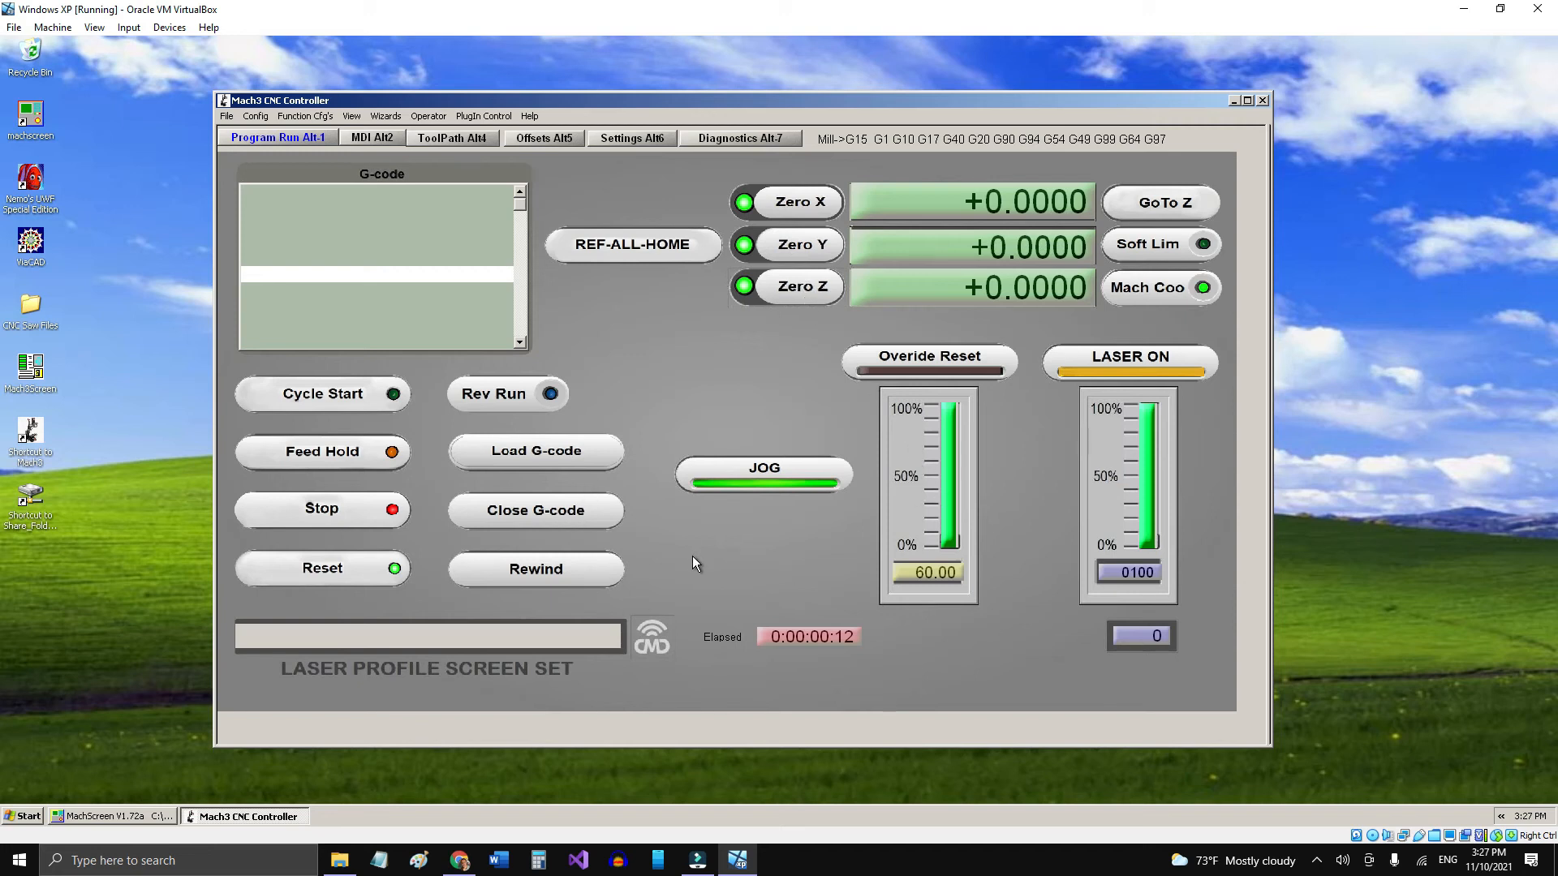
Step: Jog the X, Y and Z axes slightly in the positive direction and send them back to zero with GoTo Z
key("Up")
key("Right")
key("Page_Up")
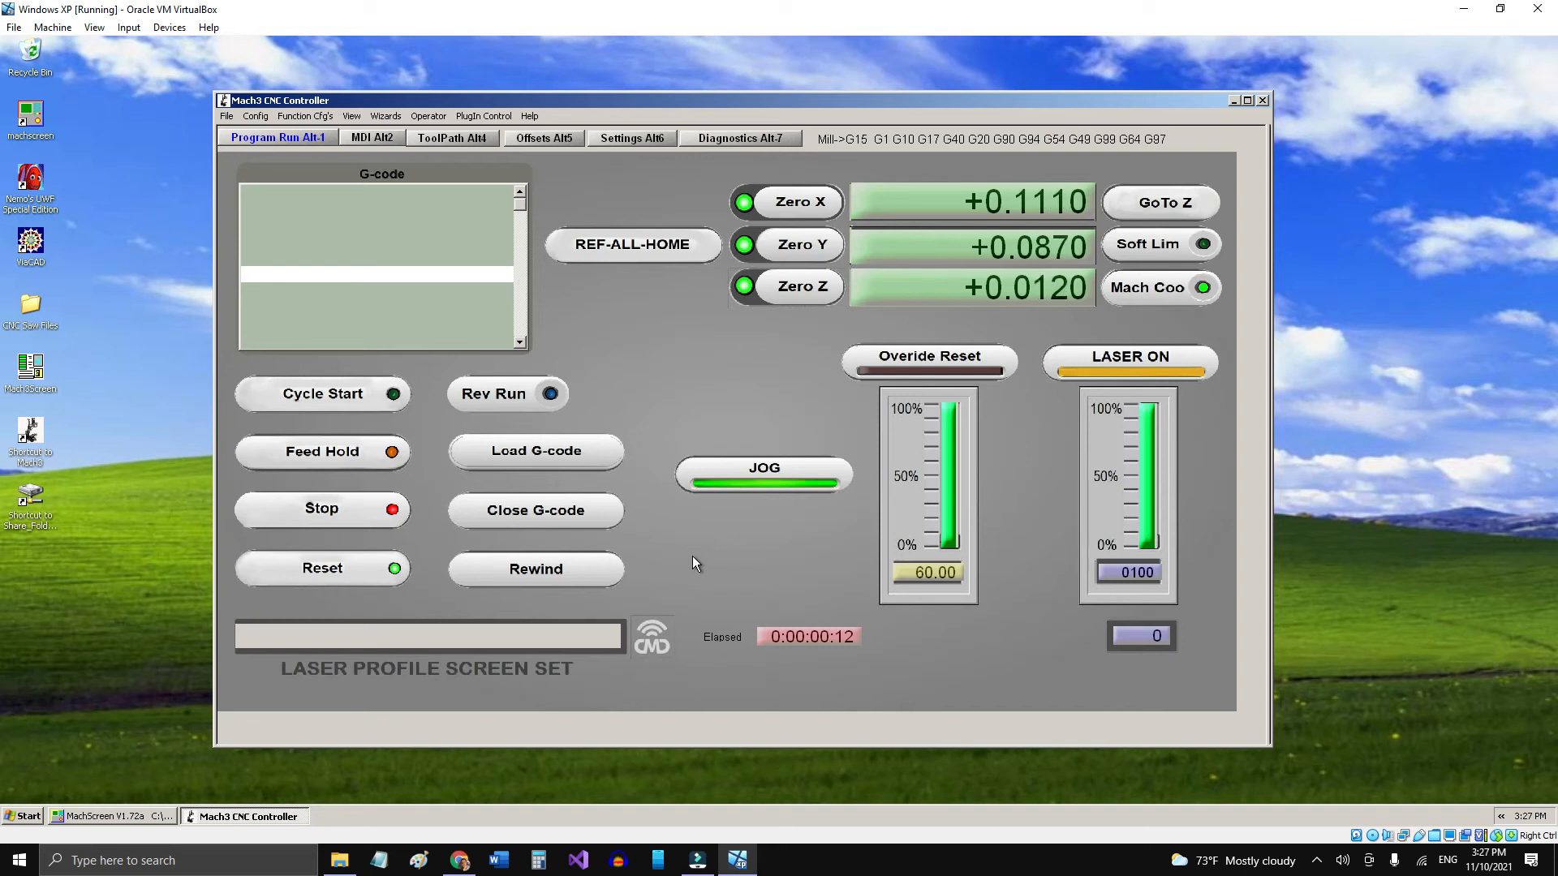
left_click(1162, 203)
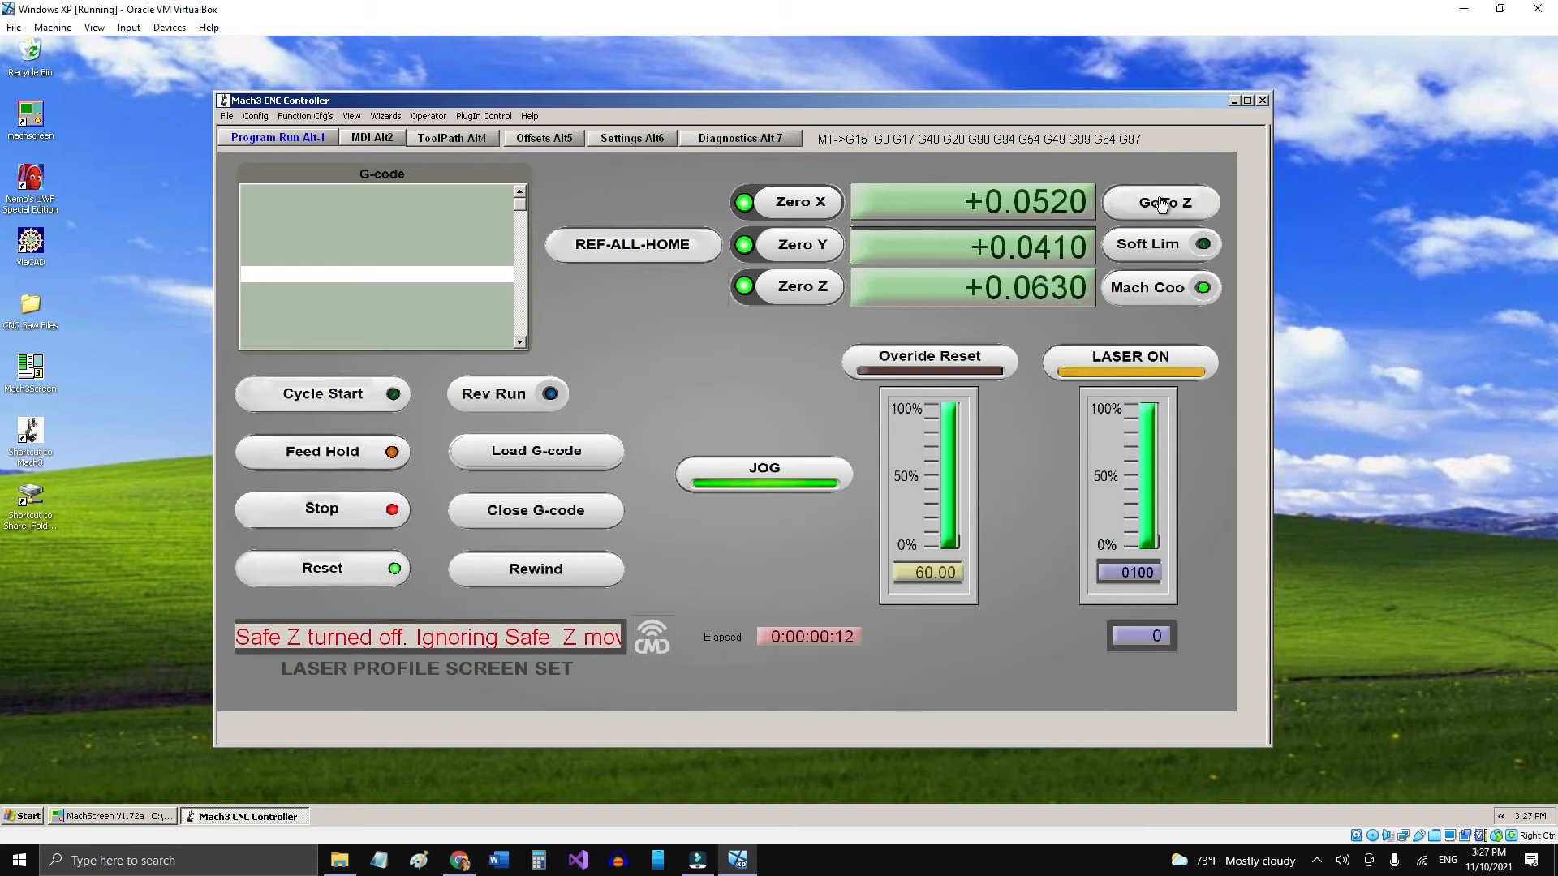
Step: Compare the axis readouts in machine and work coordinates by toggling Mach Coo four times
left_click(1150, 291)
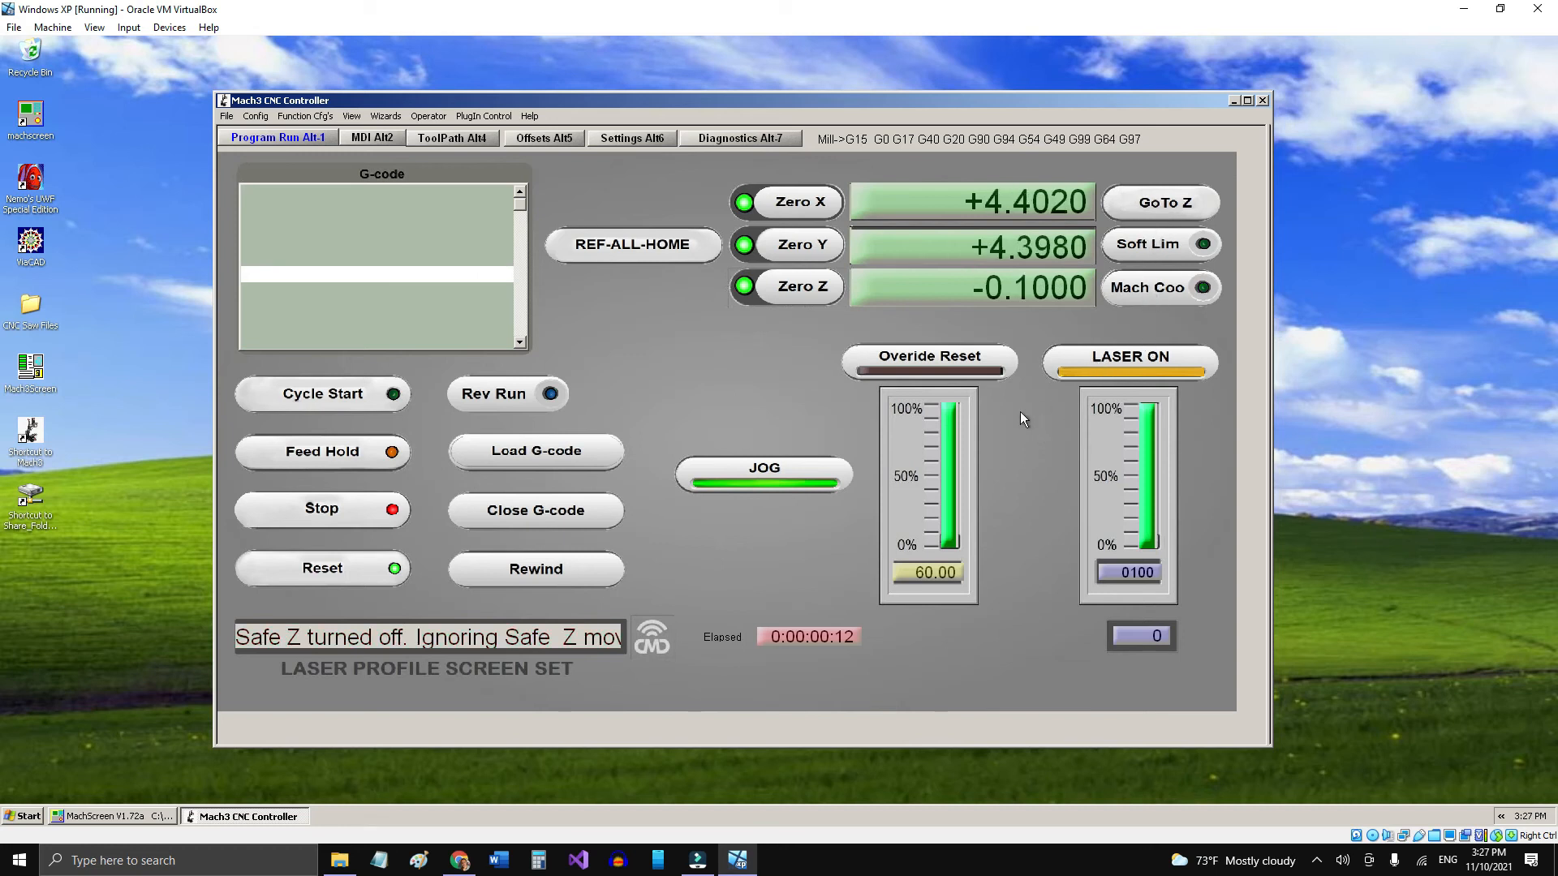
left_click(1151, 300)
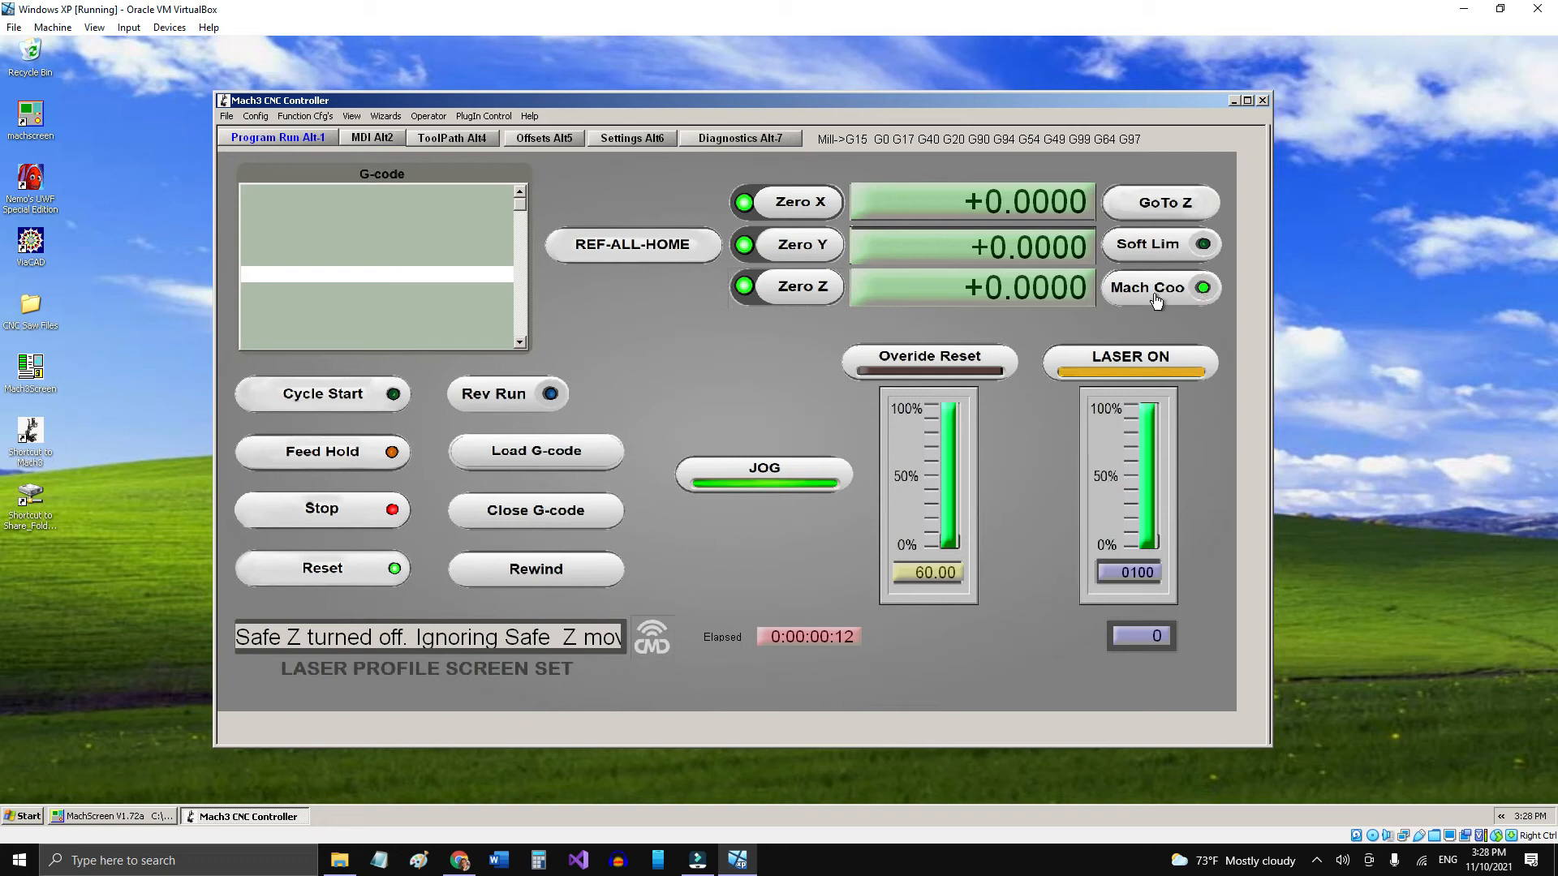
left_click(1156, 301)
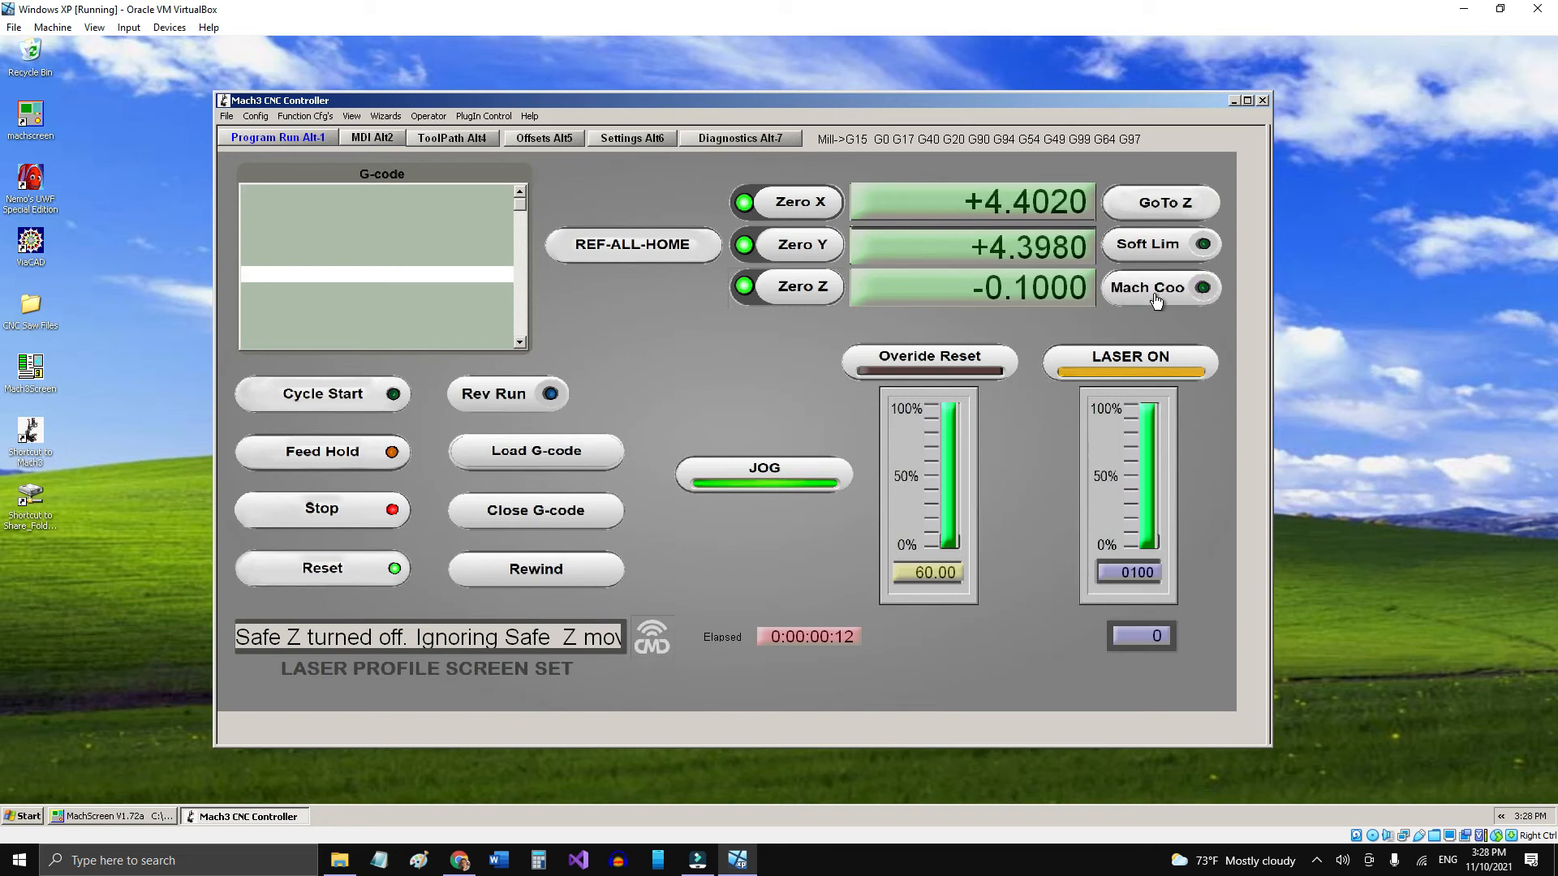
left_click(1156, 301)
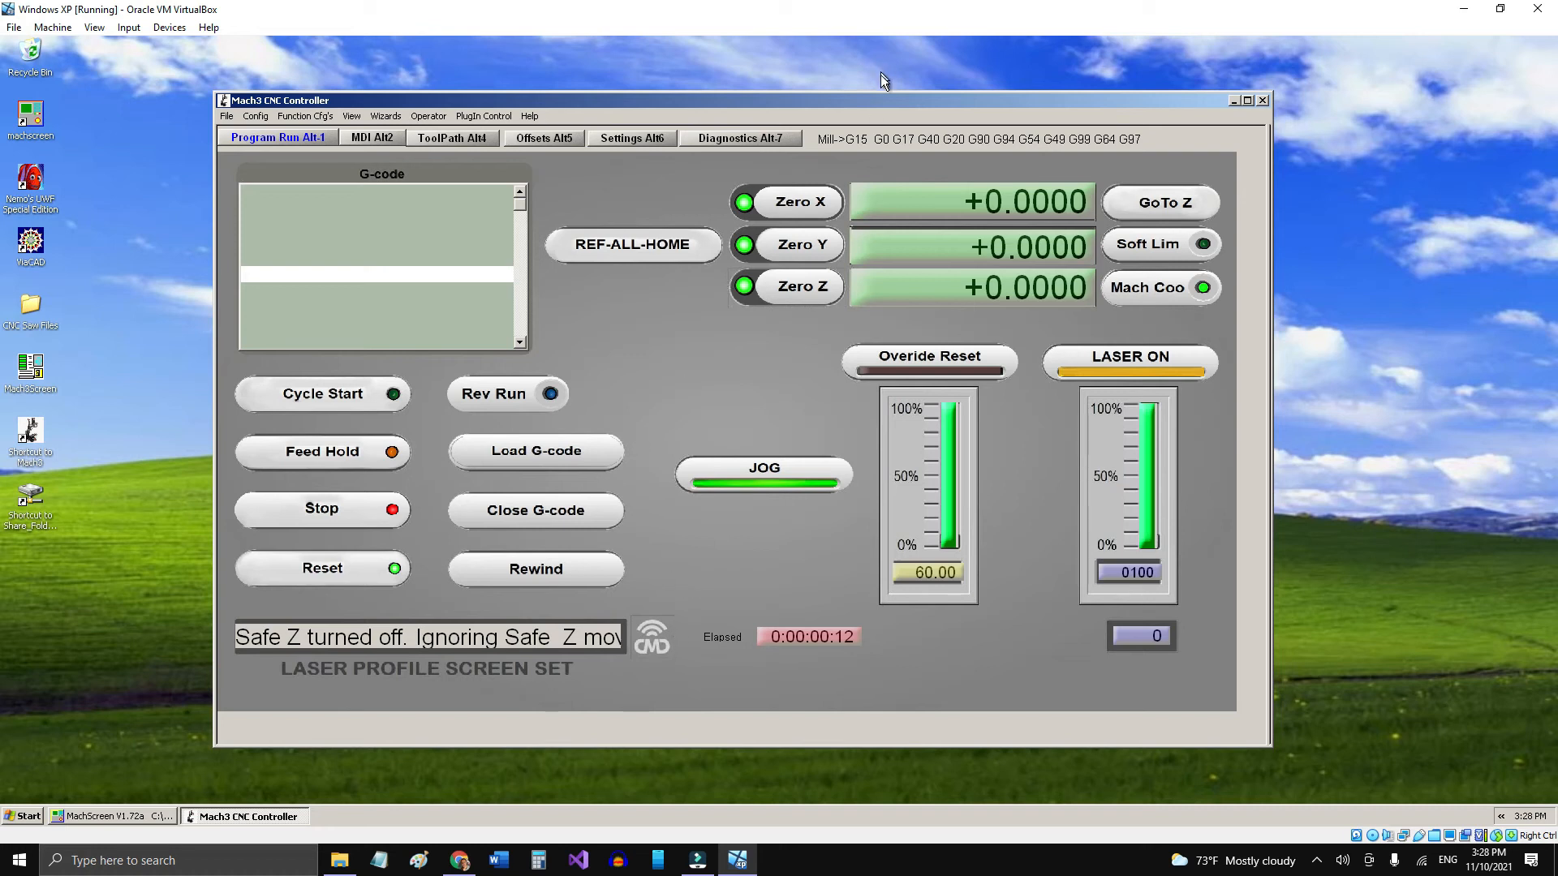
Step: Reposition the Mach3 window on the desktop and toggle the Reset control to demonstrate its two-colour LED
left_click_drag(870, 99, 1010, 81)
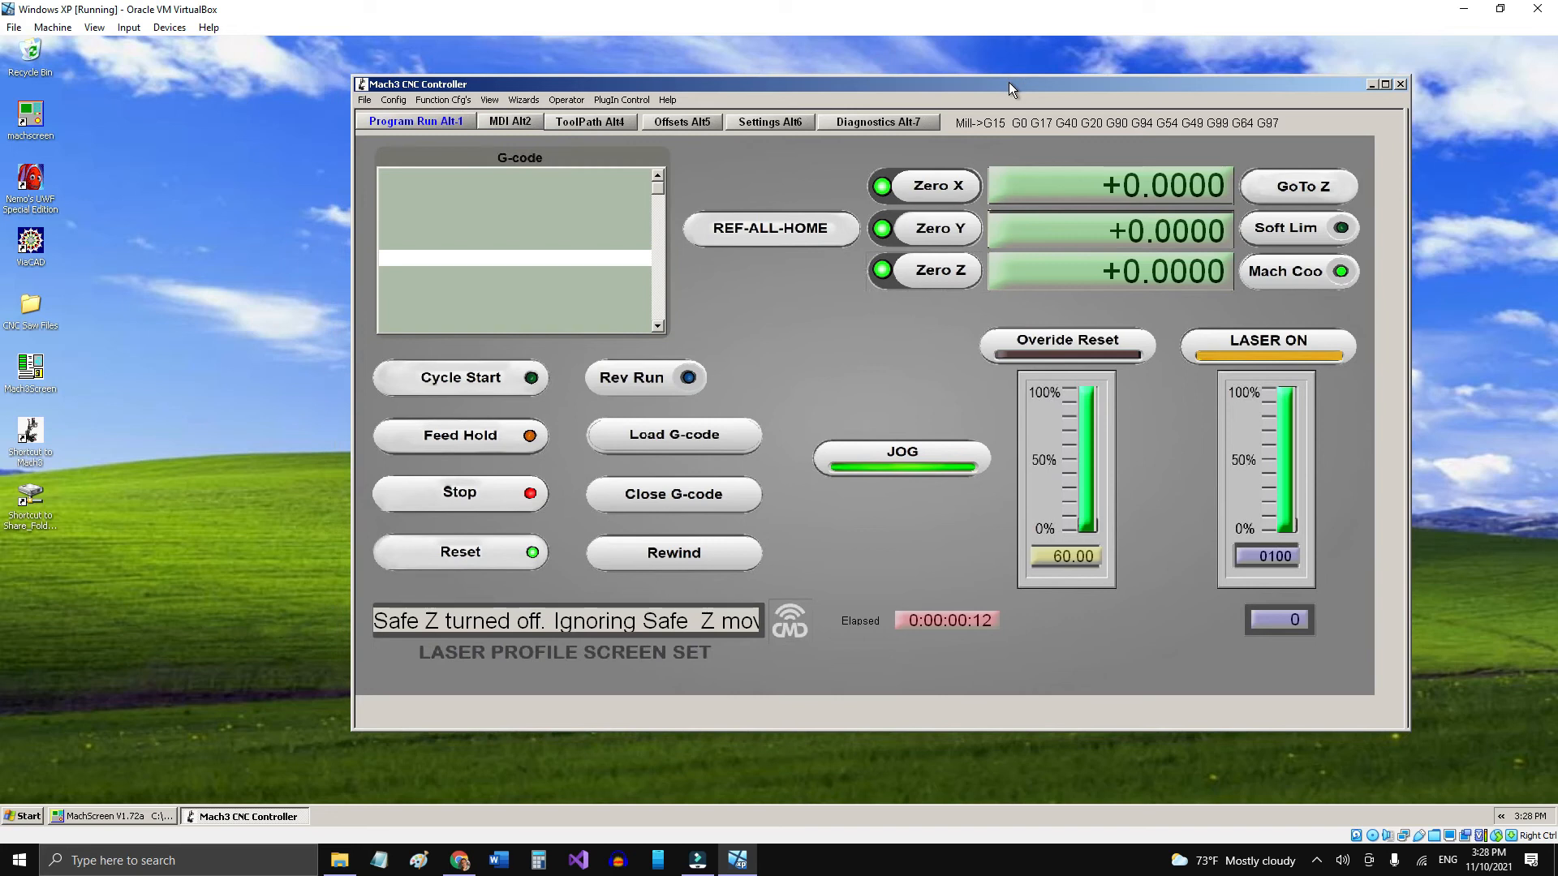
left_click(489, 559)
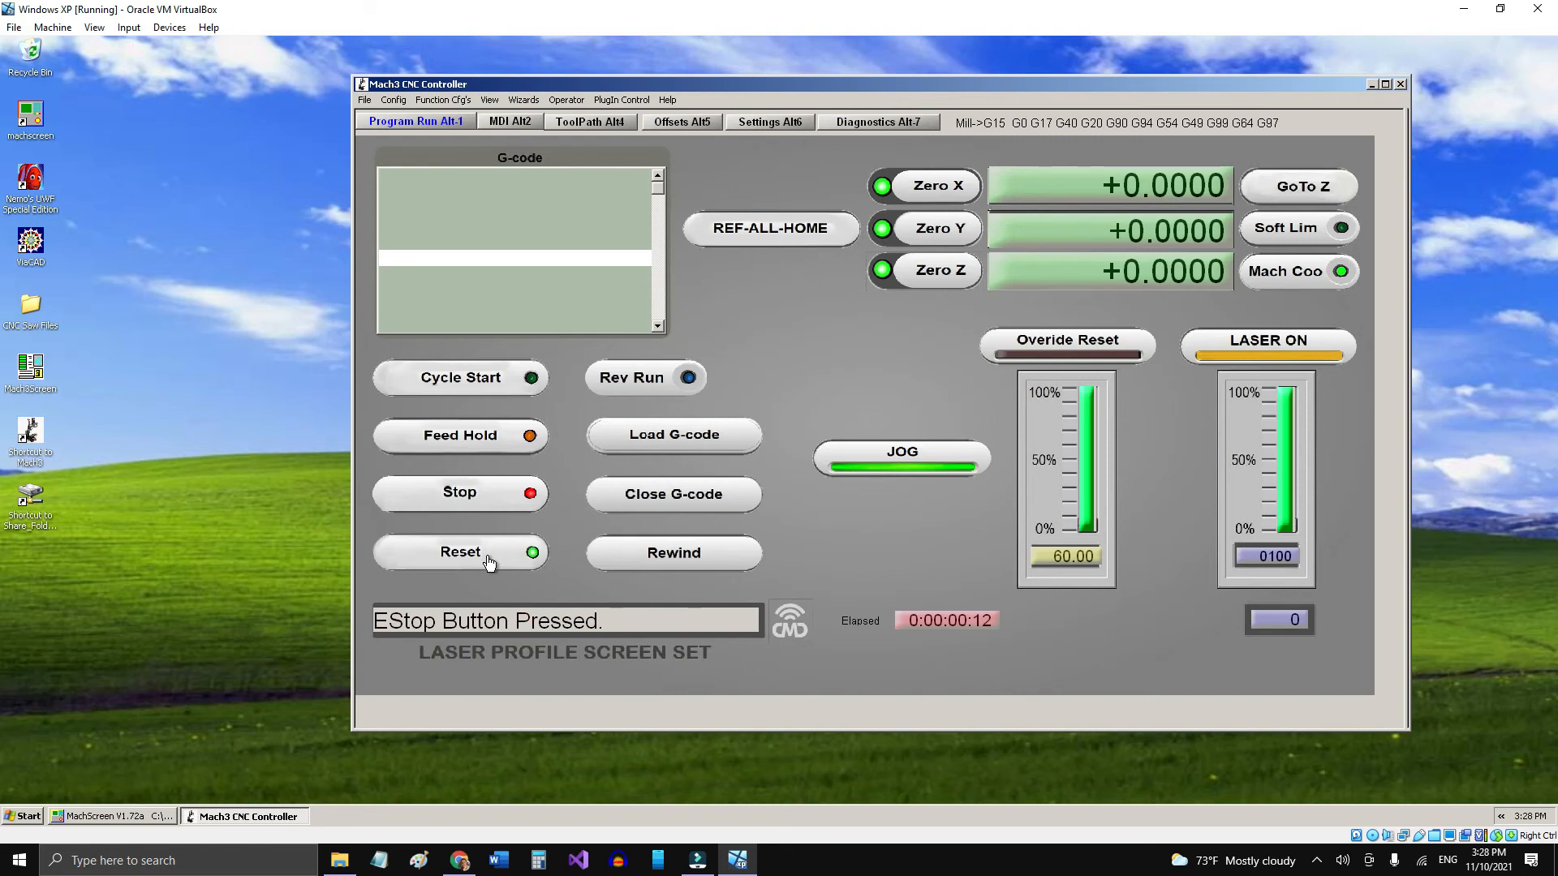
left_click(488, 561)
Step: Switch to MachScreen, select the Reset image button, and open the Resize Page settings to examine the available page sizes
left_click(114, 816)
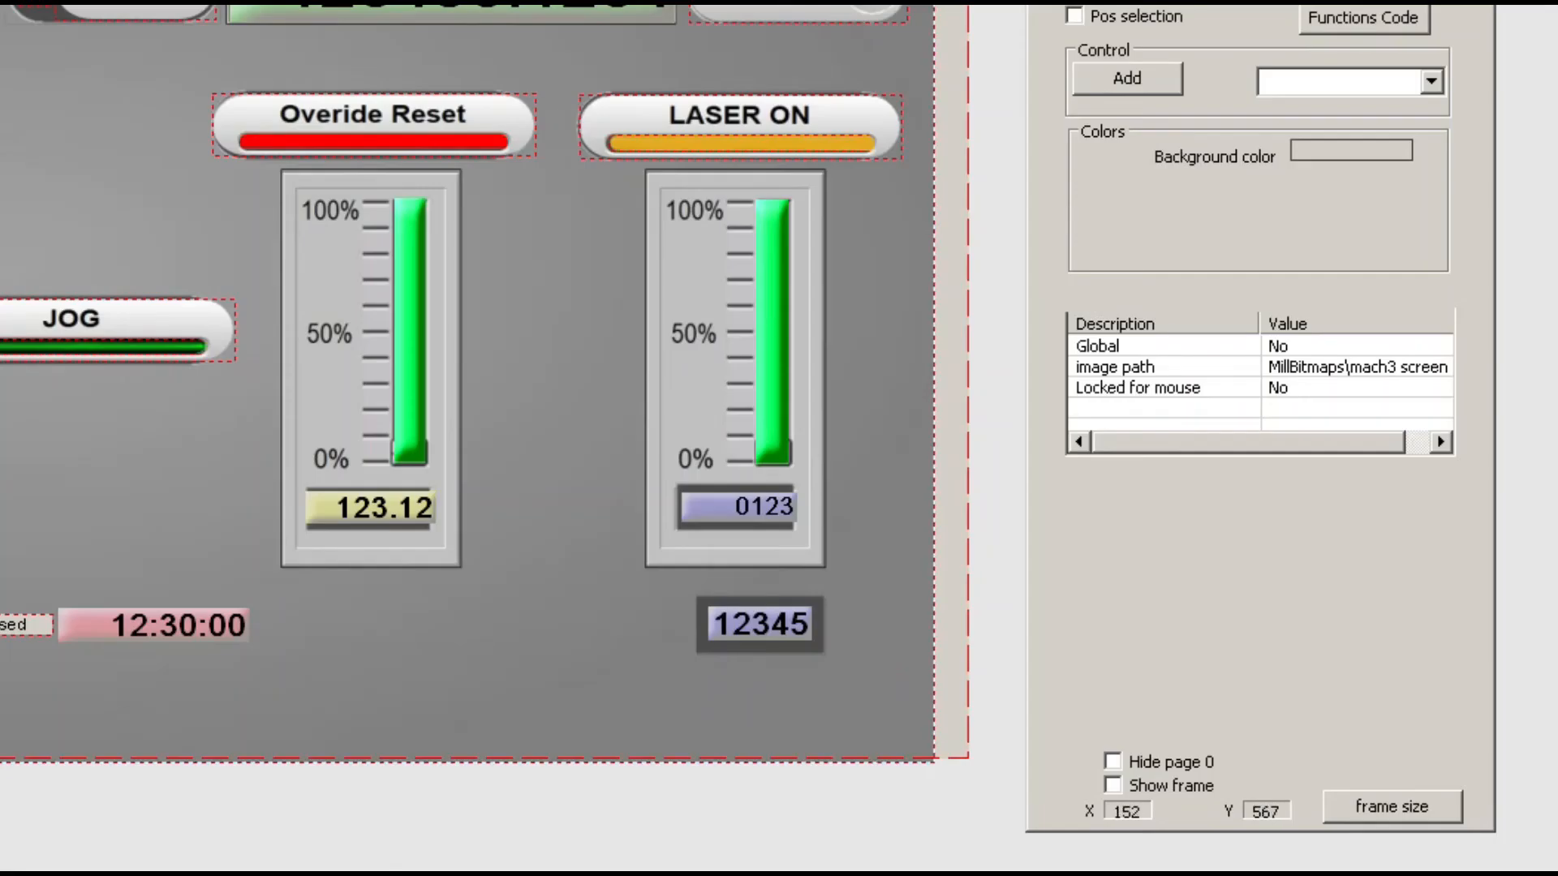
left_click(1, 549)
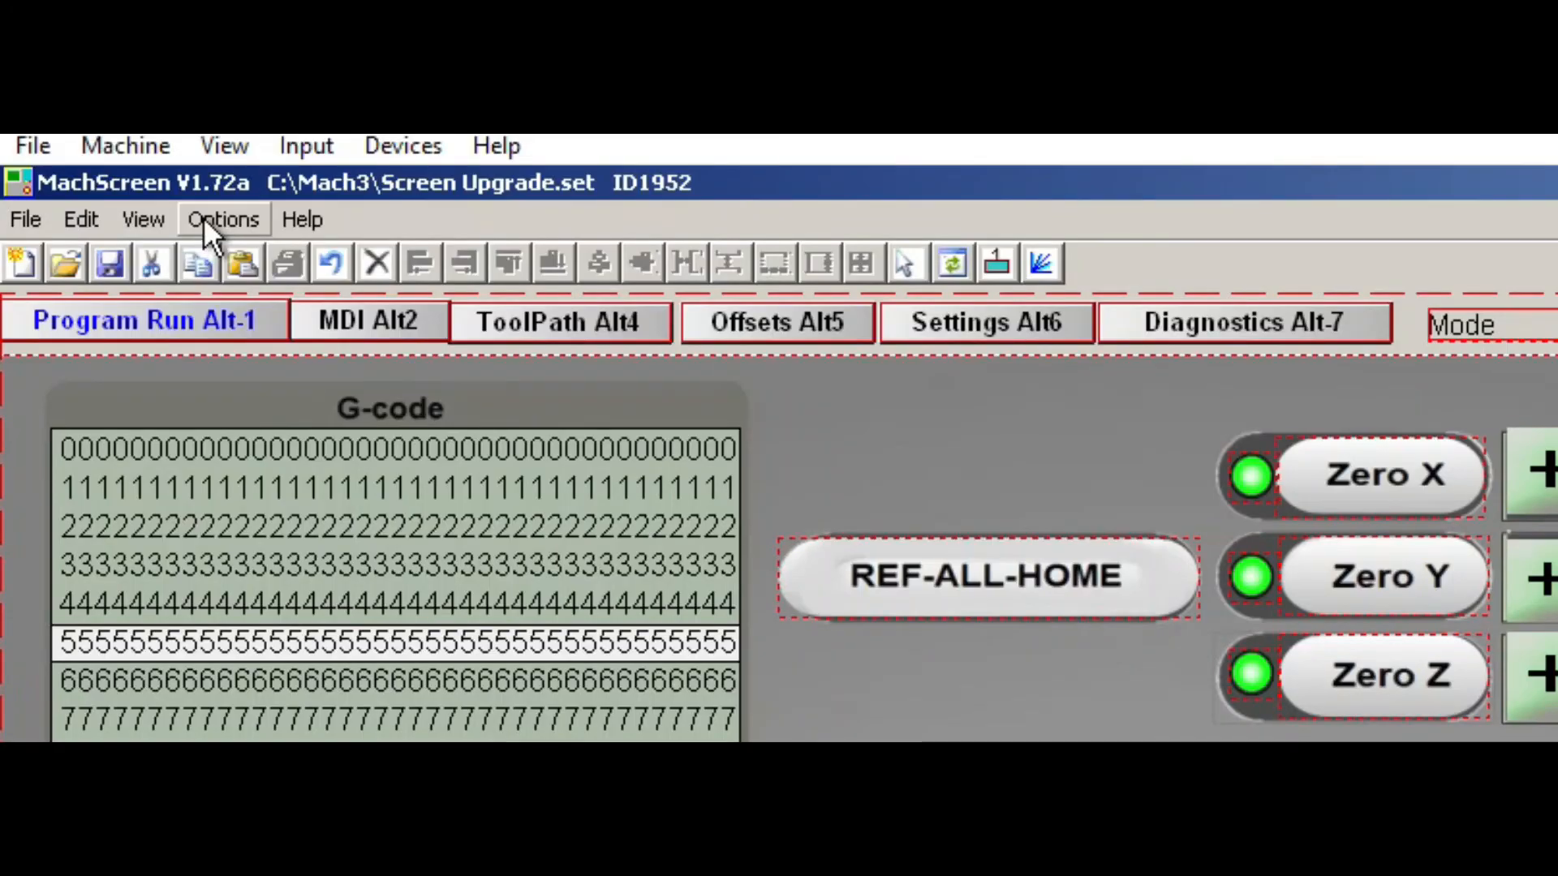
left_click(212, 220)
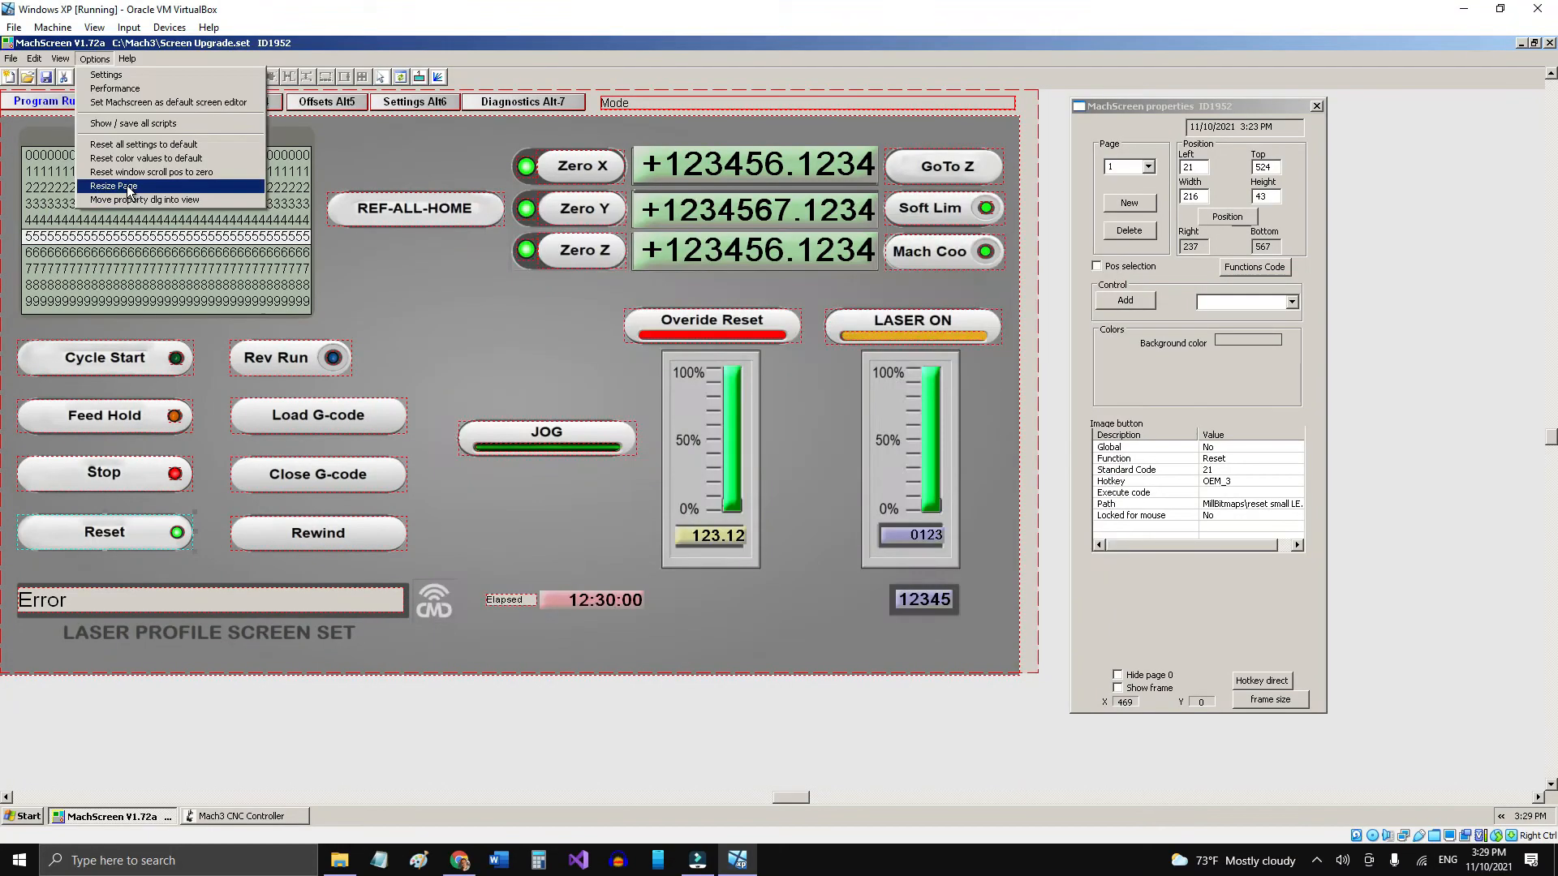
left_click(300, 522)
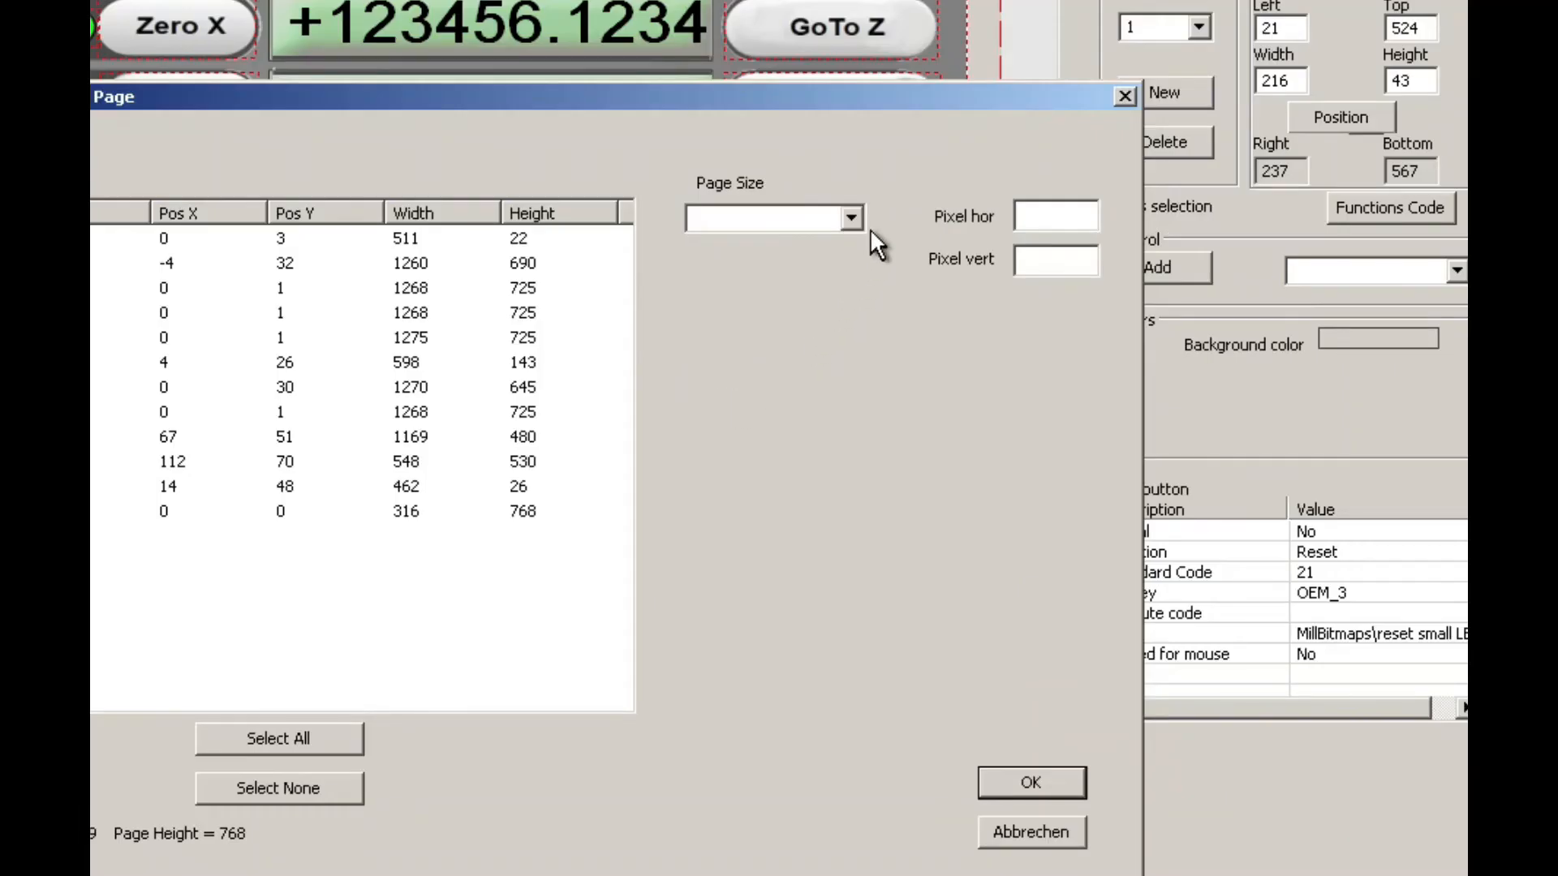
left_click(852, 218)
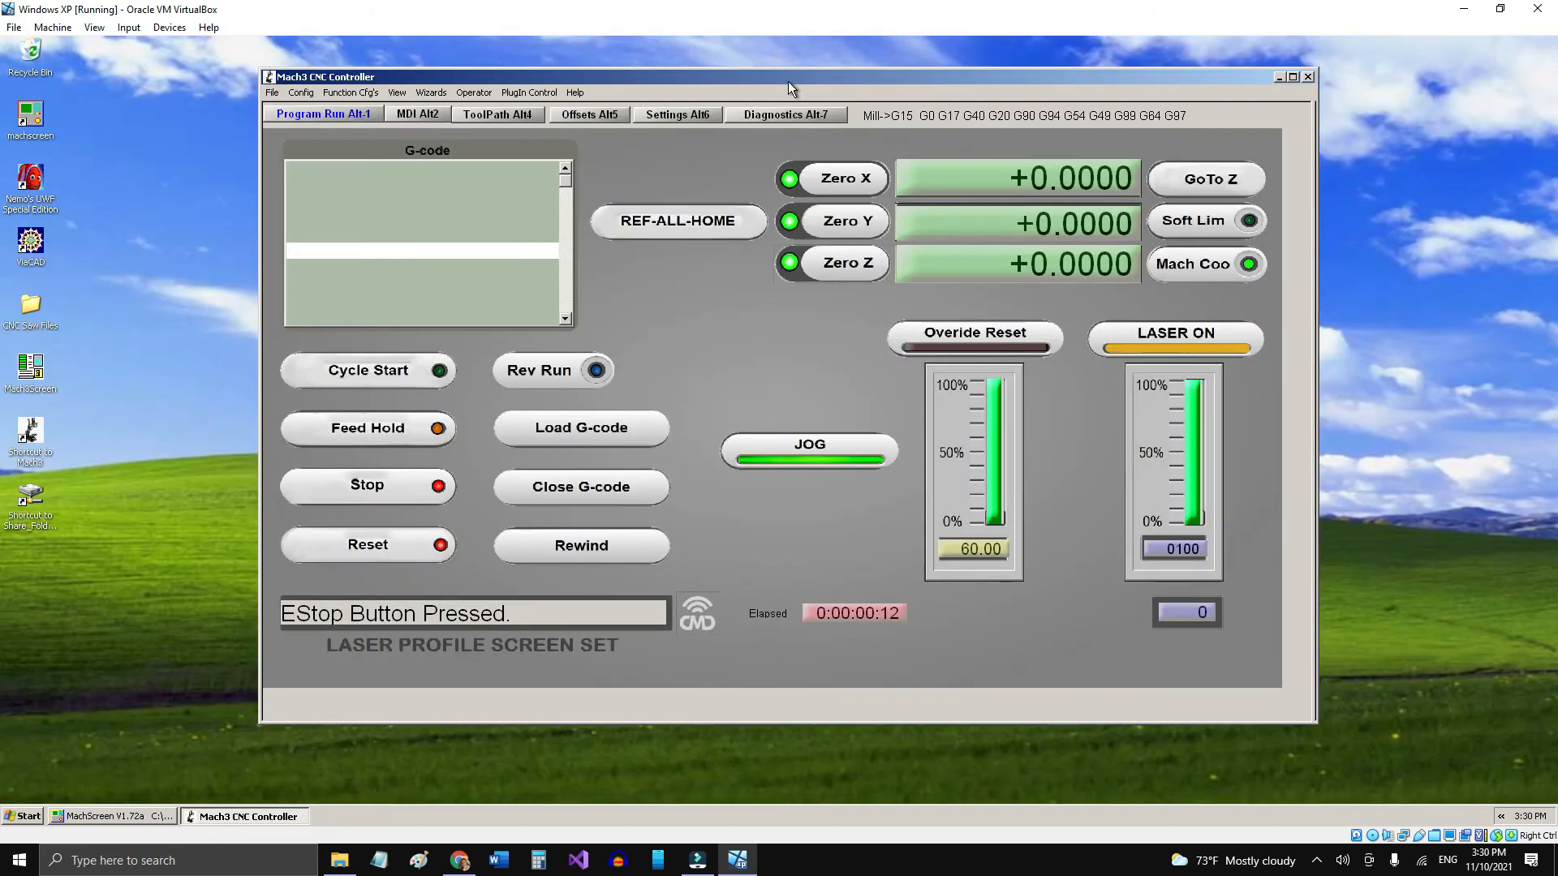
Step: Look through the MDI, ToolPath, Offsets, Settings and Diagnostics pages in Mach3 twice, and return to the Program Run page
left_click_drag(790, 76, 765, 100)
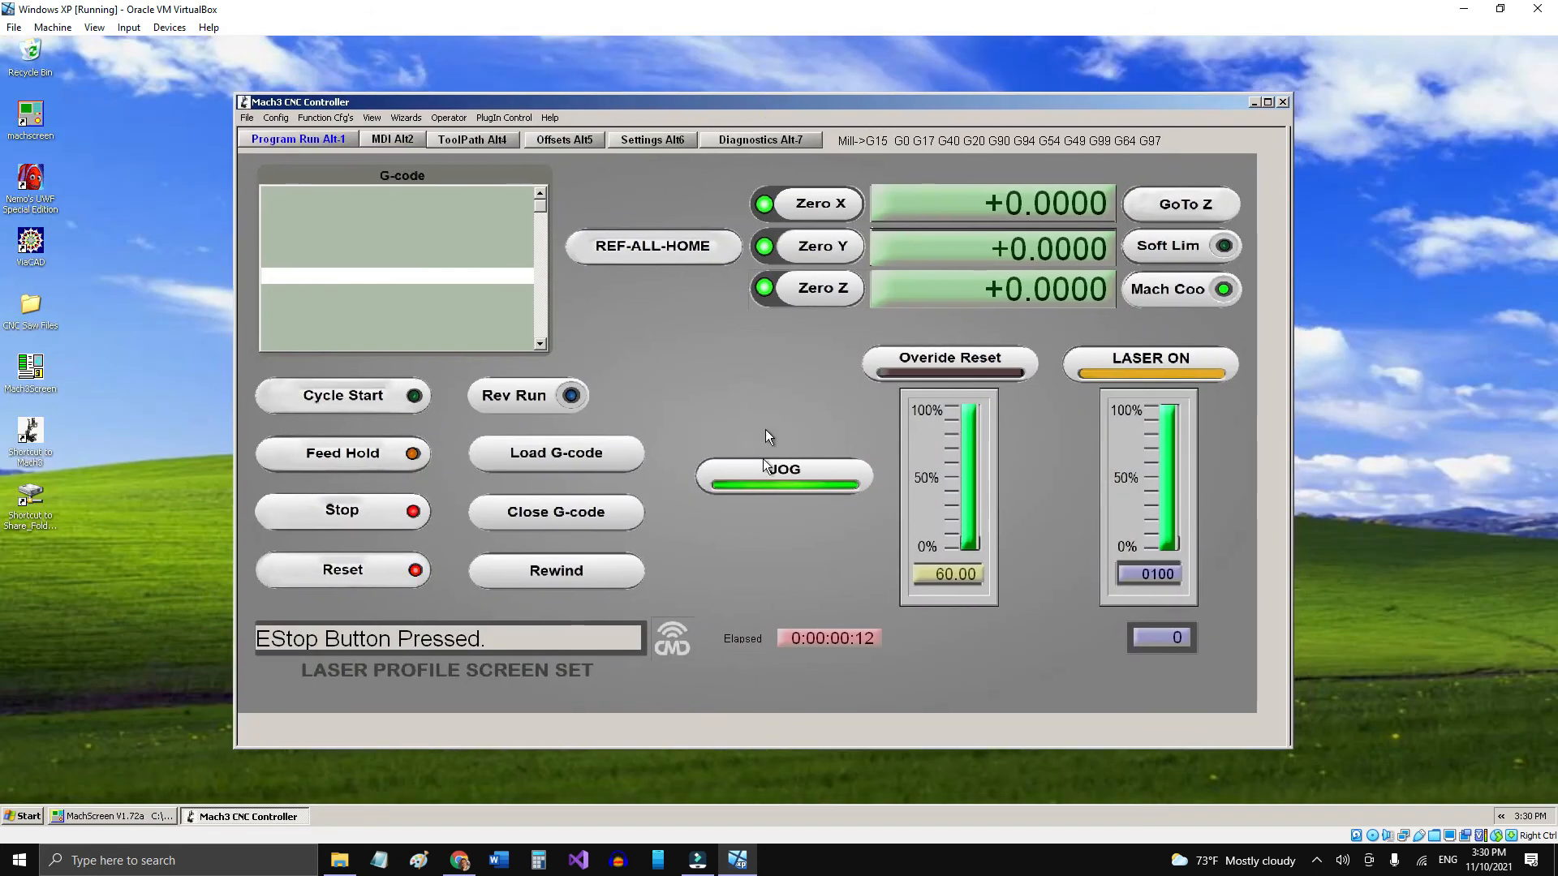
left_click(392, 139)
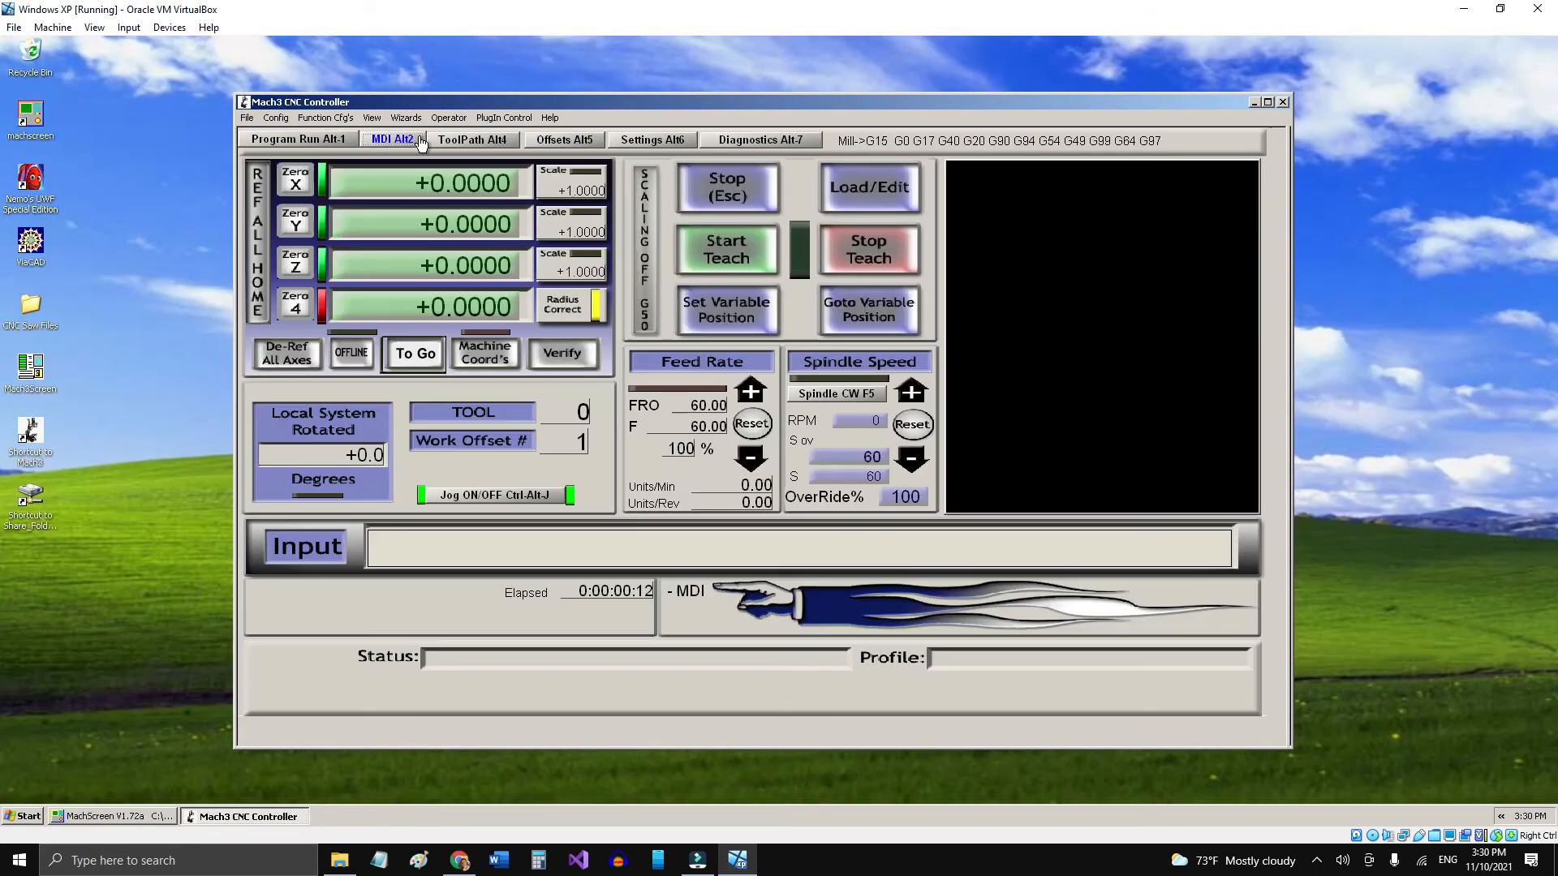
left_click(485, 142)
left_click(564, 139)
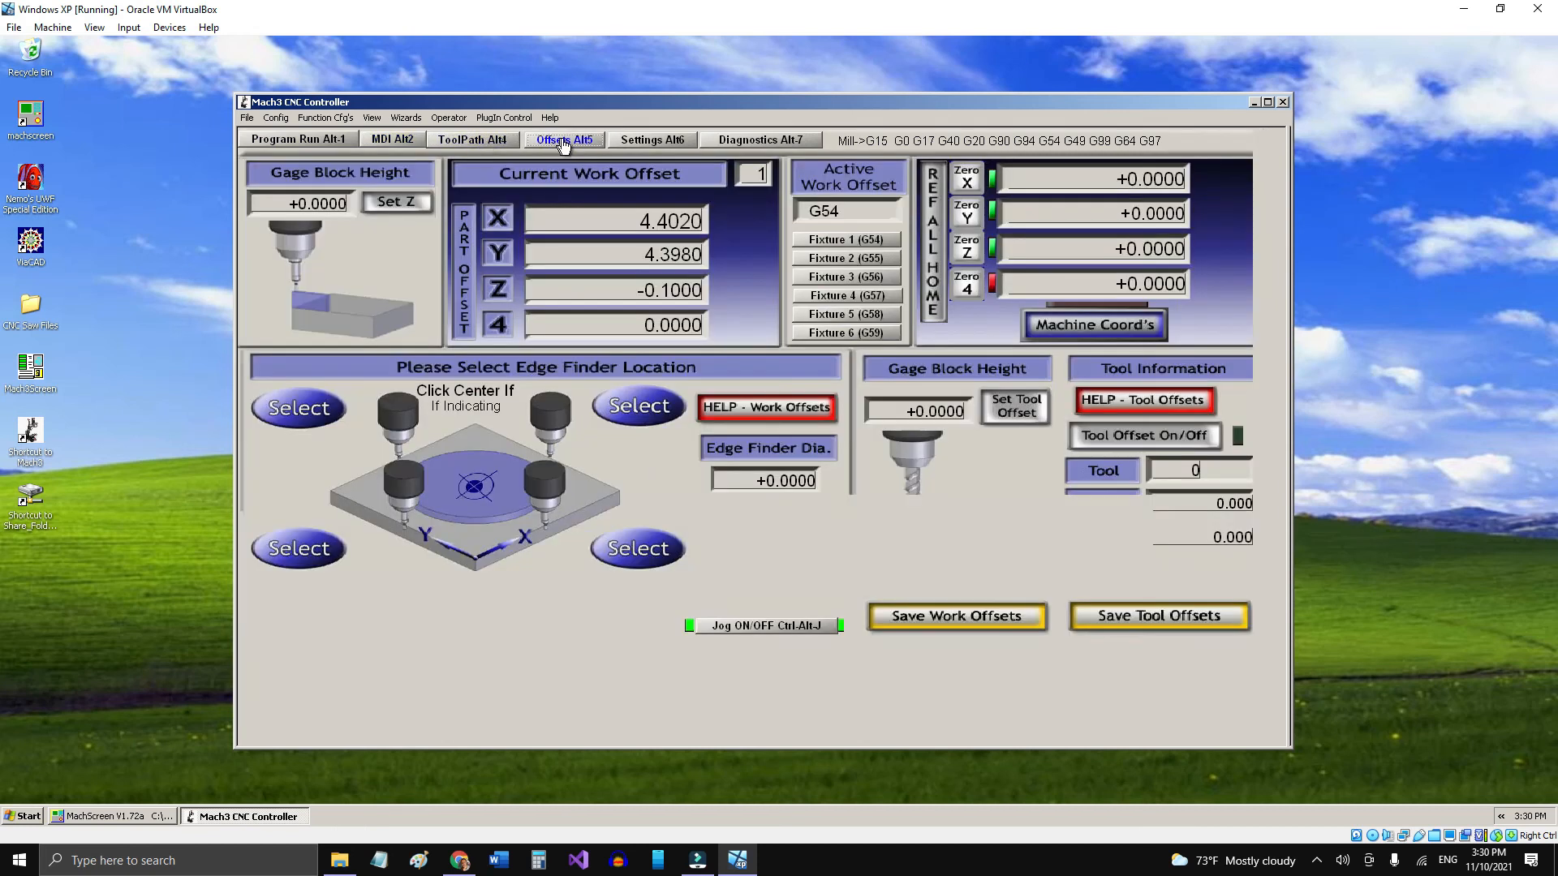
left_click(653, 139)
left_click(753, 141)
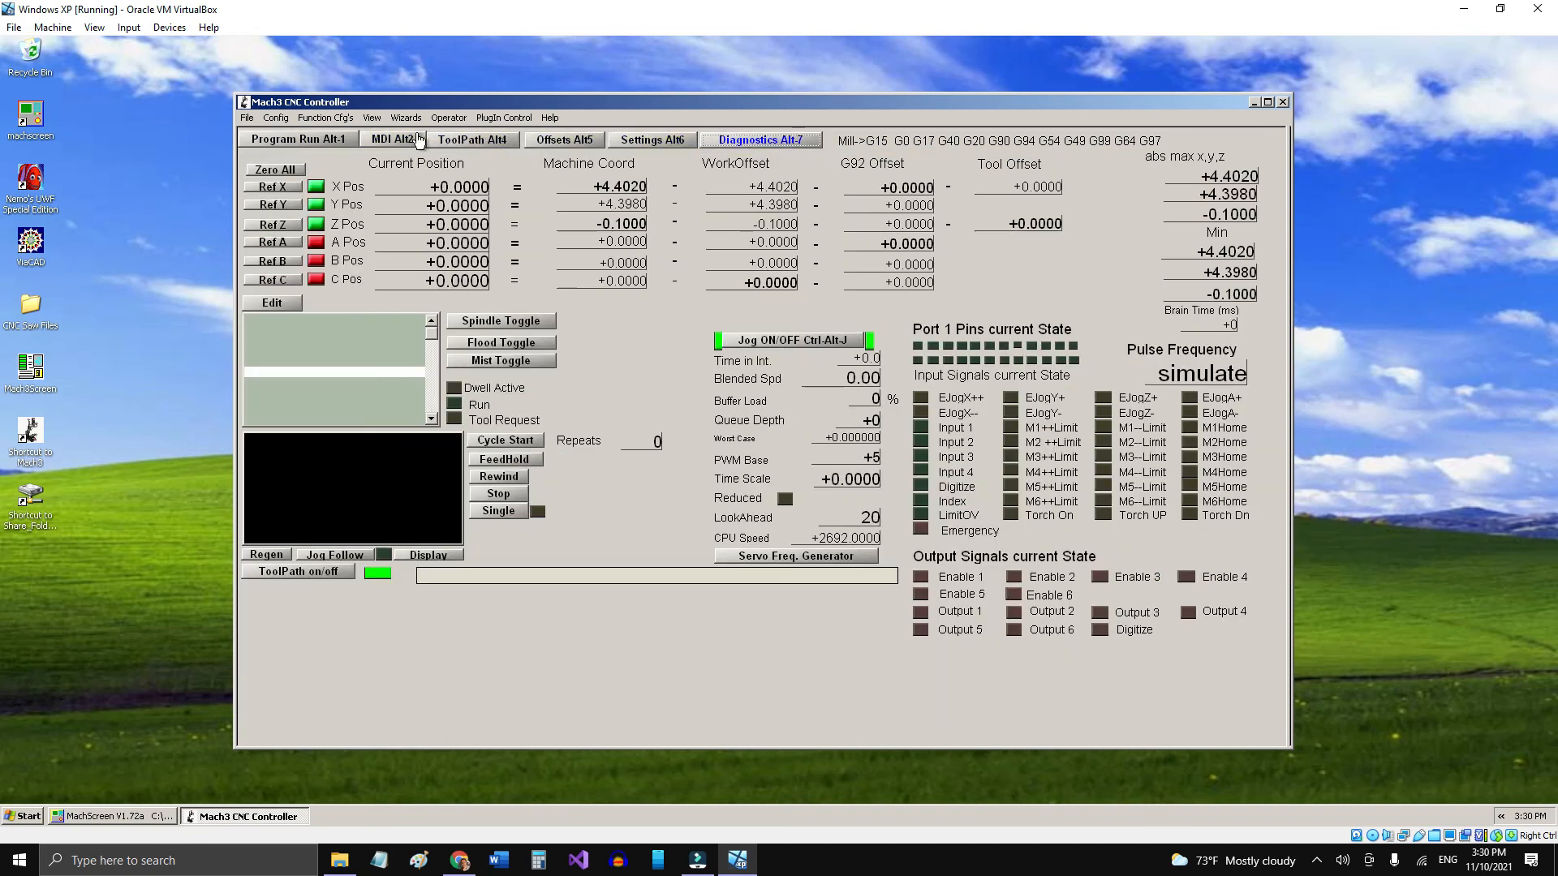
key("alt+2")
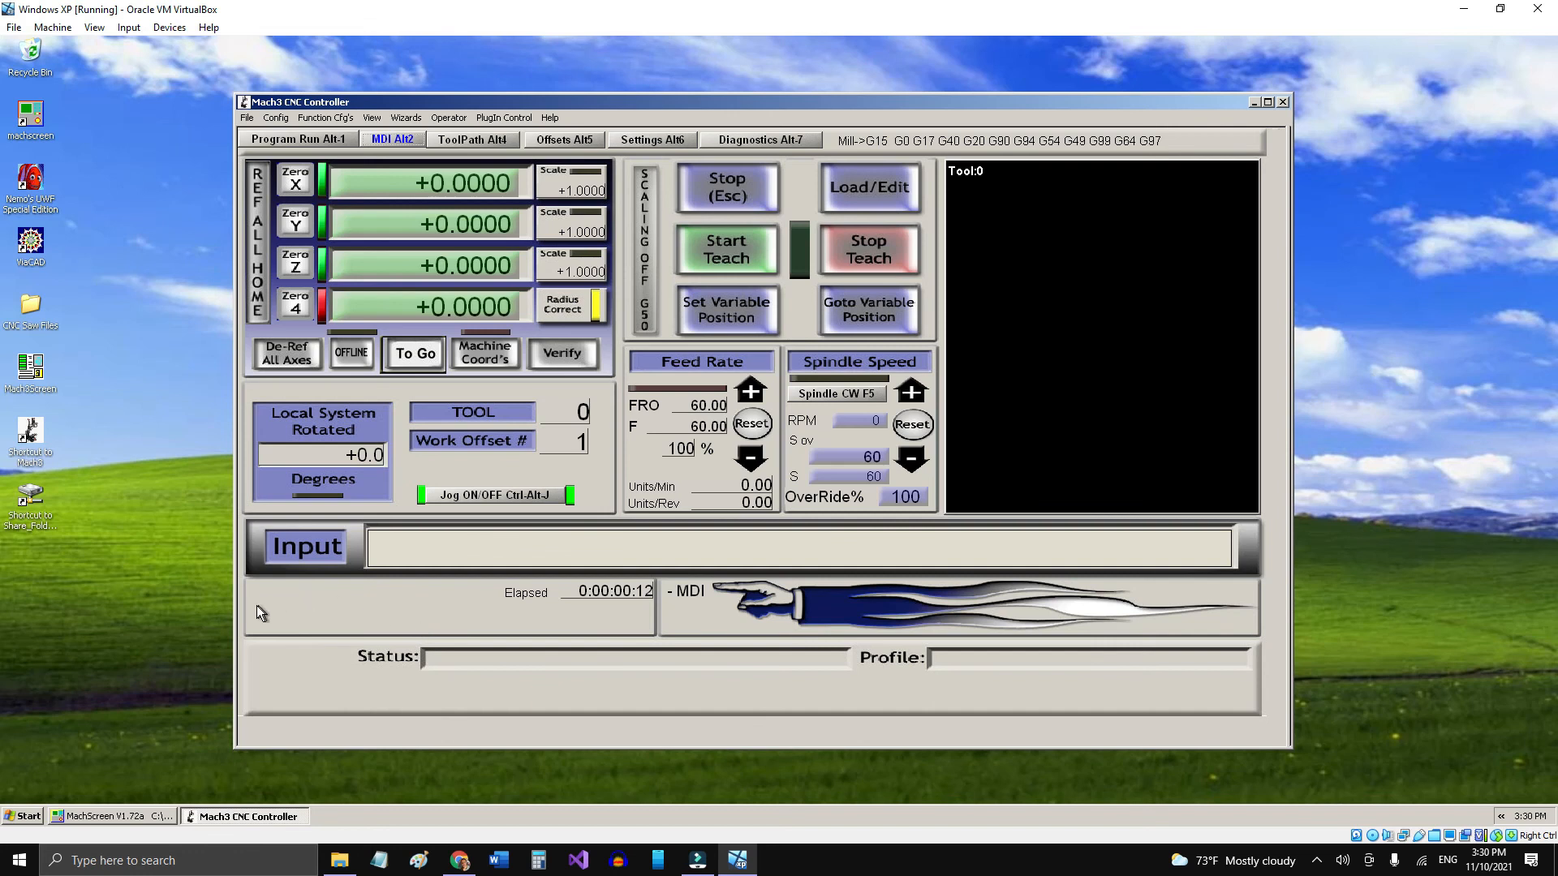
left_click(471, 139)
left_click(559, 140)
left_click(746, 141)
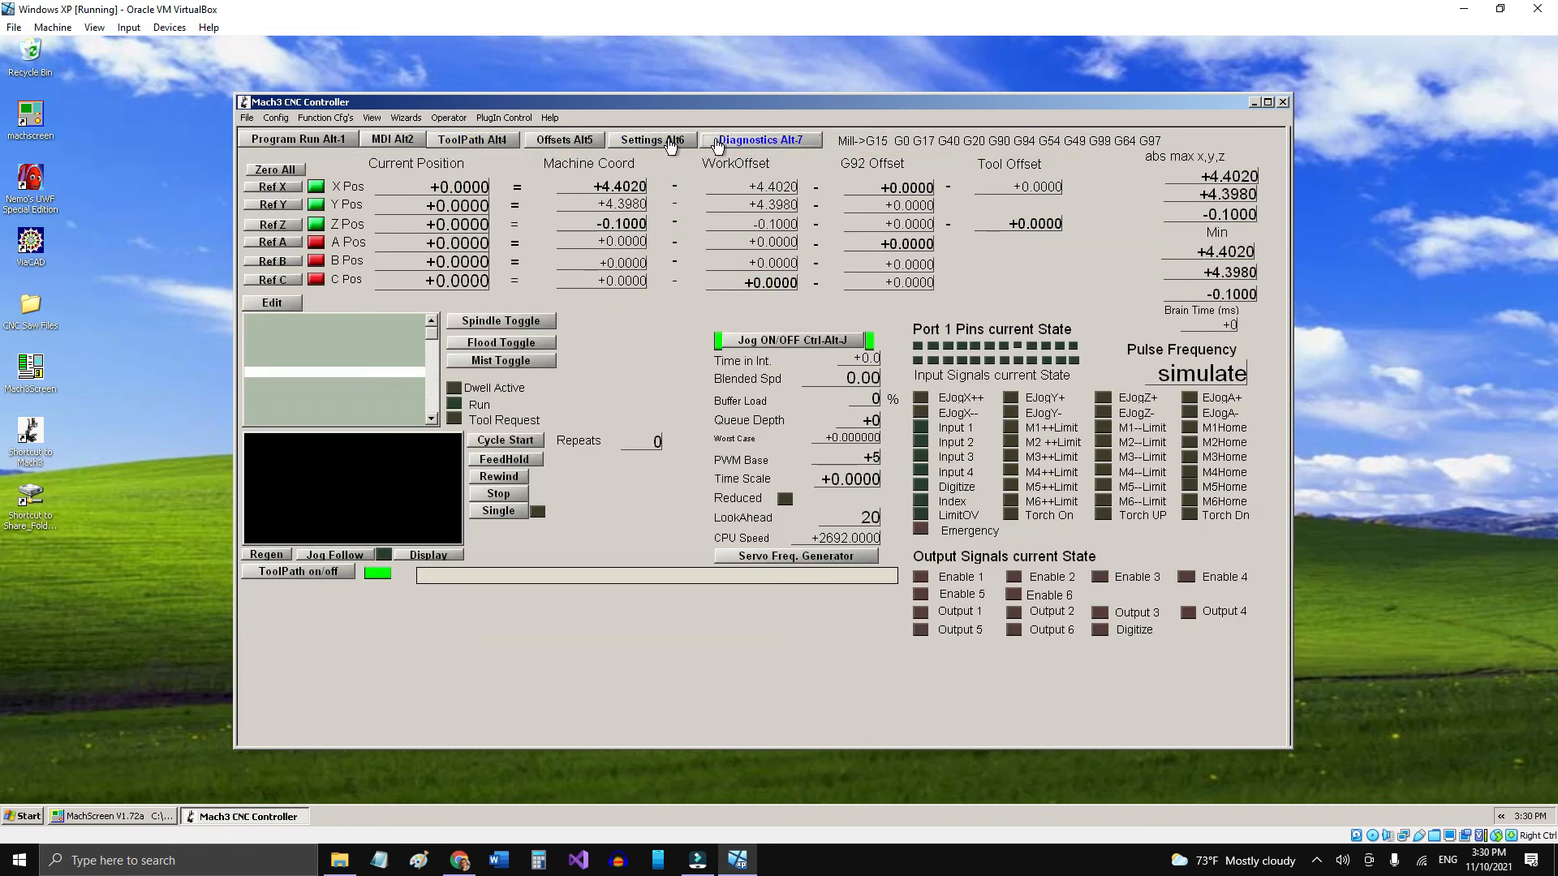
left_click(355, 142)
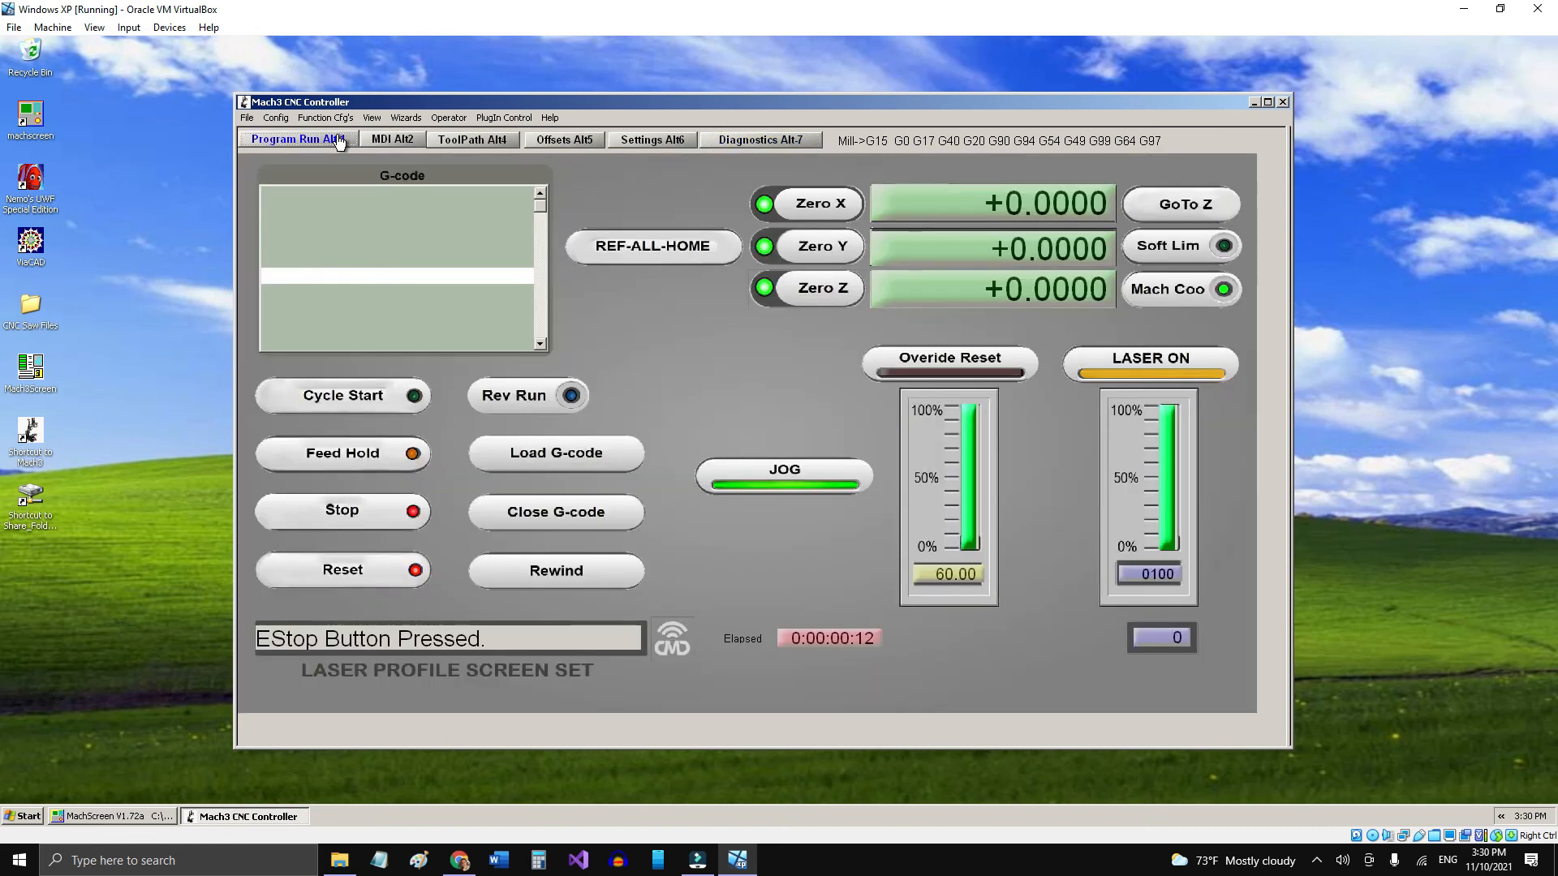